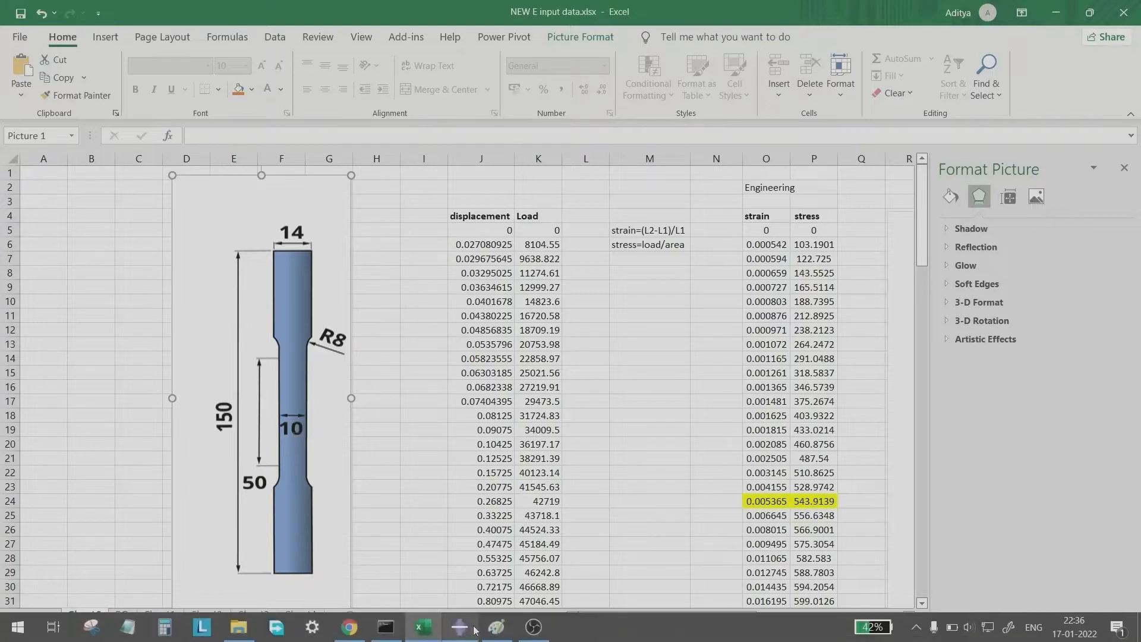
Step: Switch to Paint and sketch a tall cylinder freehand with the Pencil beside the specimen drawing
{"action": "left_click", "coordinate": [493, 631]}
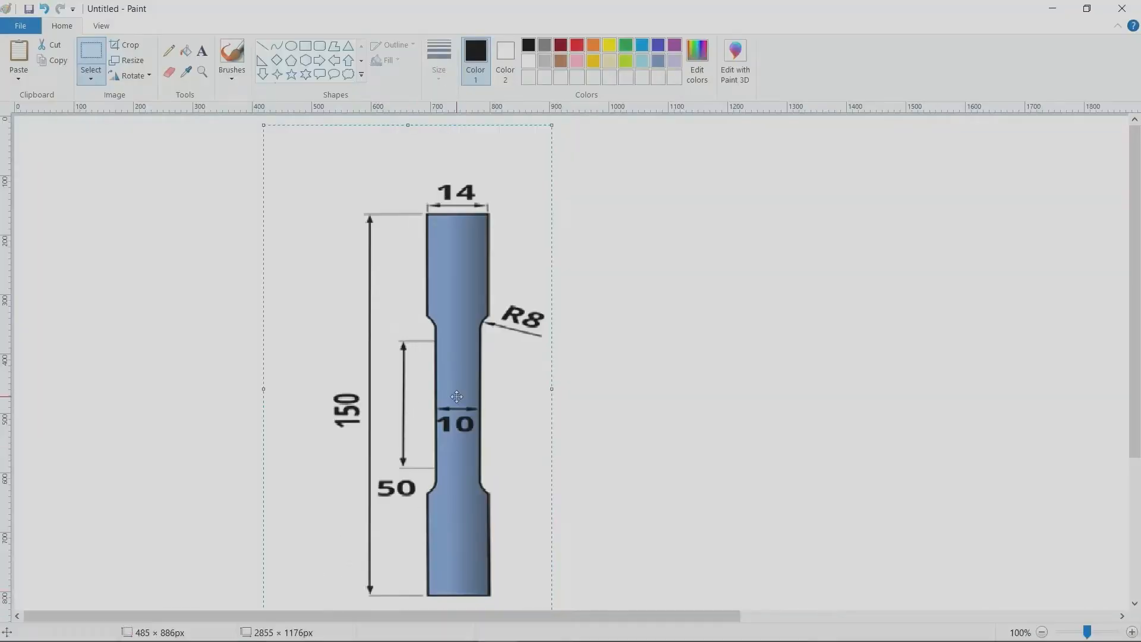
{"action": "left_click", "coordinate": [169, 54]}
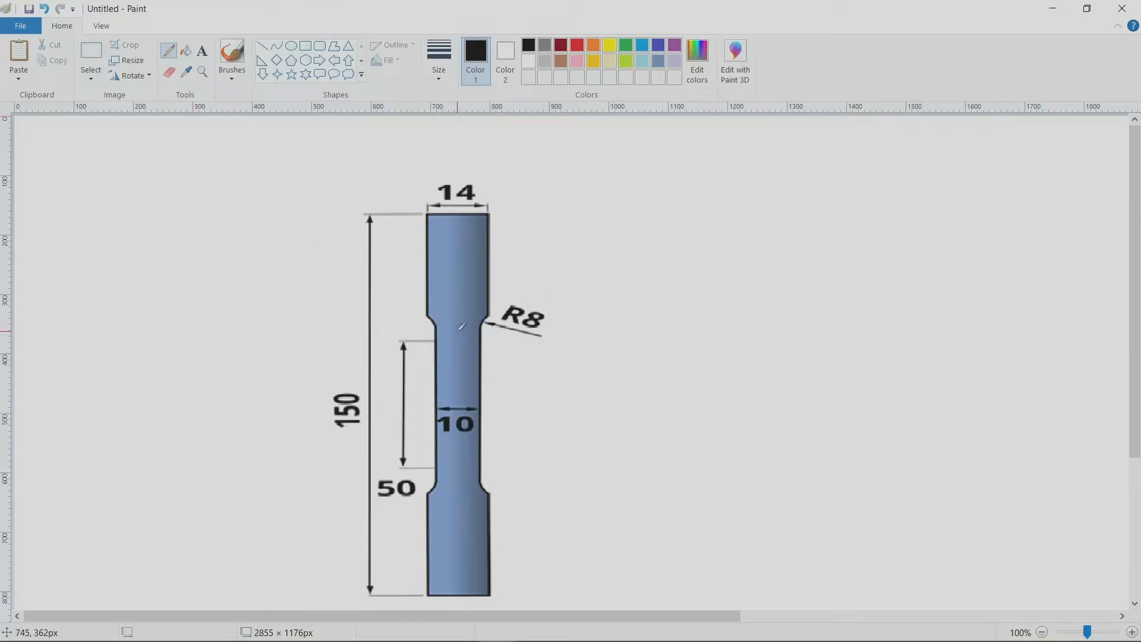
{"action": "mouse_move", "coordinate": [691, 185]}
{"action": "left_mouse_down"}
{"action": "mouse_move", "coordinate": [710, 221]}
{"action": "mouse_move", "coordinate": [722, 183]}
{"action": "mouse_move", "coordinate": [682, 177]}
{"action": "mouse_move", "coordinate": [680, 188]}
{"action": "mouse_move", "coordinate": [689, 424]}
{"action": "left_mouse_up"}
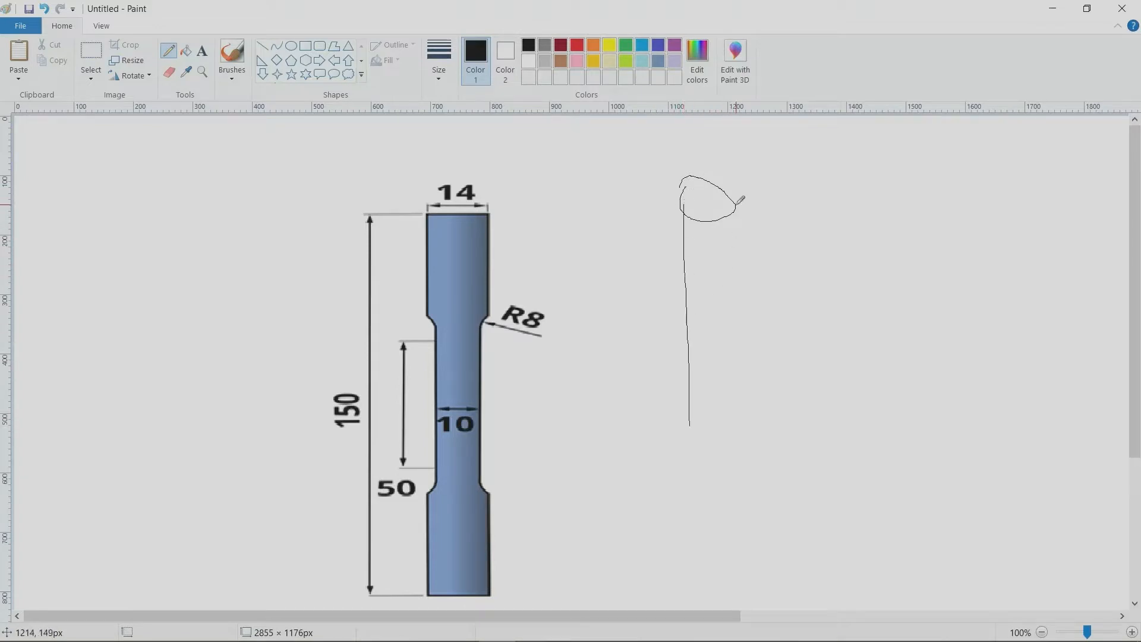
{"action": "left_click_drag", "start_coordinate": [737, 205], "coordinate": [734, 419]}
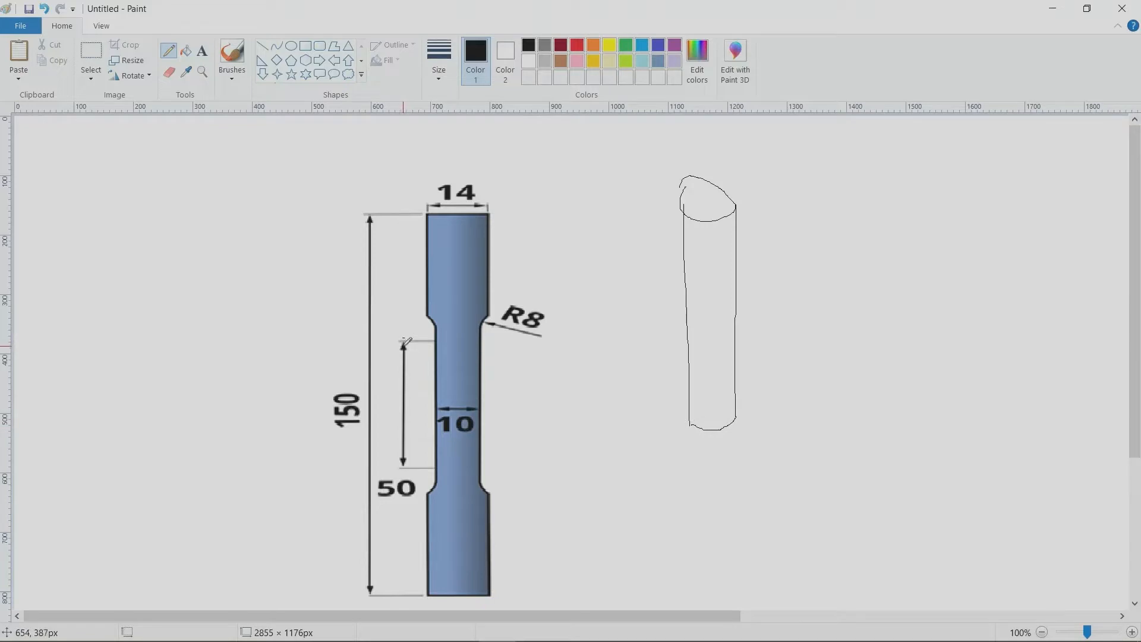
Step: Mark the specimen's gauge section with end lines, a vertical axis and a mid-height line, and outline its upper-right quarter
{"action": "left_click_drag", "start_coordinate": [401, 340], "coordinate": [517, 337]}
{"action": "left_click_drag", "start_coordinate": [410, 467], "coordinate": [533, 462]}
{"action": "left_click_drag", "start_coordinate": [460, 338], "coordinate": [459, 456]}
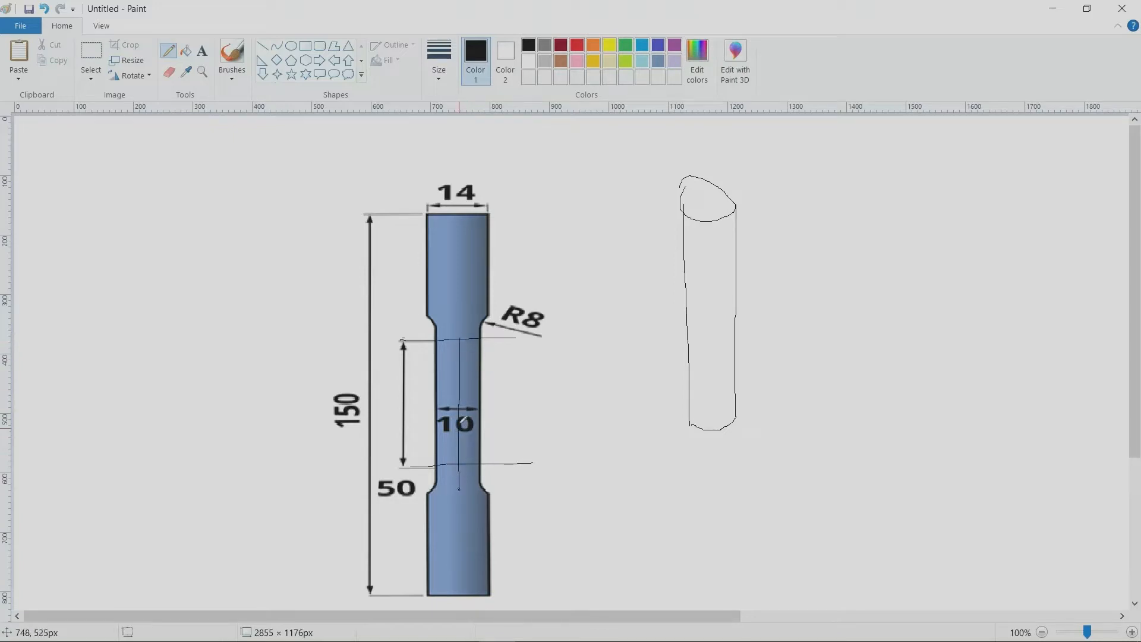
{"action": "left_click_drag", "start_coordinate": [438, 408], "coordinate": [513, 403]}
{"action": "mouse_move", "coordinate": [482, 359]}
{"action": "left_mouse_down"}
{"action": "mouse_move", "coordinate": [470, 351]}
{"action": "mouse_move", "coordinate": [478, 395]}
{"action": "mouse_move", "coordinate": [490, 353]}
{"action": "left_mouse_up"}
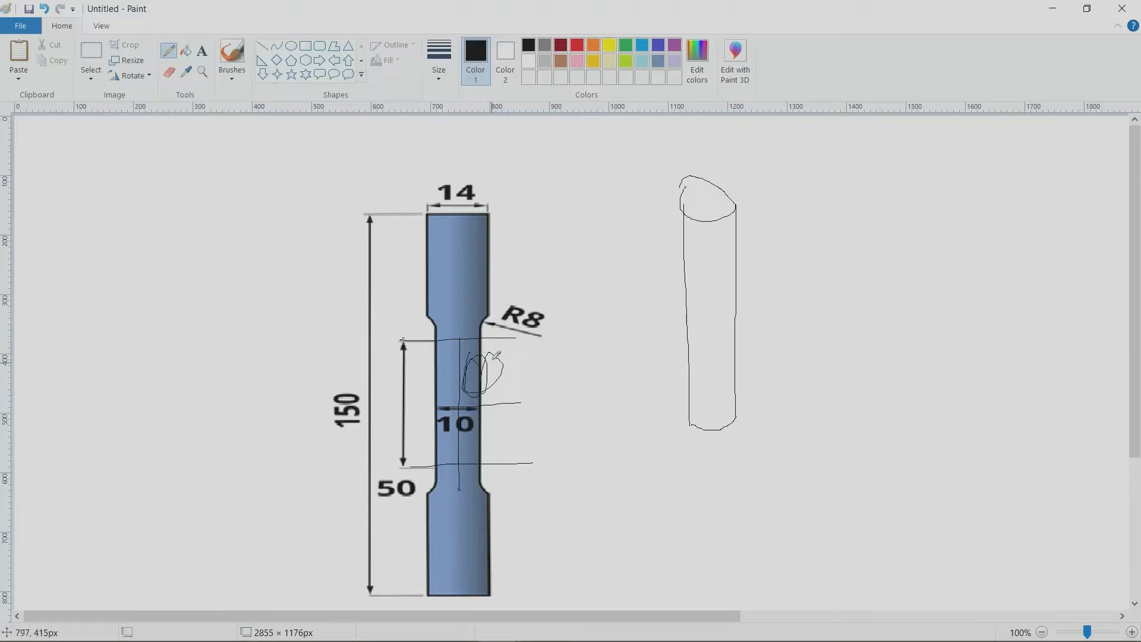
{"action": "mouse_move", "coordinate": [465, 408]}
{"action": "left_mouse_down"}
{"action": "mouse_move", "coordinate": [502, 409]}
{"action": "mouse_move", "coordinate": [501, 347]}
{"action": "mouse_move", "coordinate": [476, 336]}
{"action": "left_mouse_up"}
Step: Outline and hatch the upper half of the sketched cylinder, and extend its centre line down to the base
{"action": "mouse_move", "coordinate": [706, 202]}
{"action": "left_mouse_down"}
{"action": "mouse_move", "coordinate": [715, 317]}
{"action": "mouse_move", "coordinate": [737, 313]}
{"action": "left_mouse_up"}
{"action": "mouse_move", "coordinate": [706, 201]}
{"action": "left_mouse_down"}
{"action": "mouse_move", "coordinate": [736, 206]}
{"action": "mouse_move", "coordinate": [739, 281]}
{"action": "left_mouse_up"}
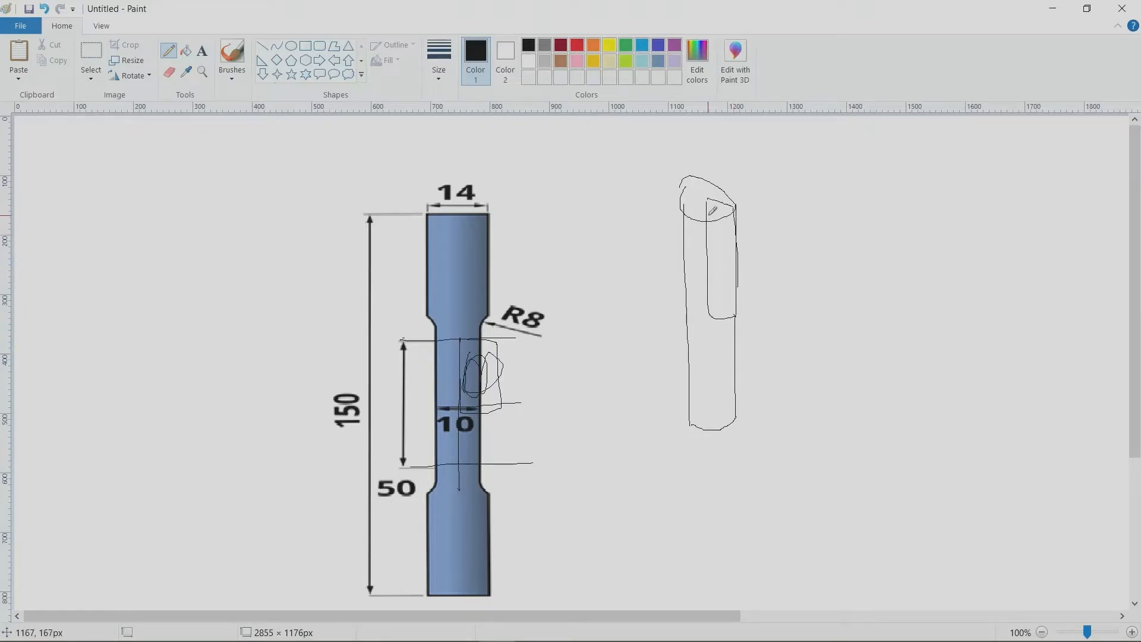
{"action": "mouse_move", "coordinate": [708, 201]}
{"action": "left_mouse_down"}
{"action": "mouse_move", "coordinate": [728, 230]}
{"action": "mouse_move", "coordinate": [738, 291]}
{"action": "mouse_move", "coordinate": [724, 311]}
{"action": "left_mouse_up"}
{"action": "mouse_move", "coordinate": [687, 206]}
{"action": "left_mouse_down"}
{"action": "mouse_move", "coordinate": [708, 254]}
{"action": "mouse_move", "coordinate": [704, 276]}
{"action": "left_mouse_up"}
{"action": "left_click_drag", "start_coordinate": [691, 263], "coordinate": [701, 288]}
{"action": "left_click_drag", "start_coordinate": [693, 207], "coordinate": [712, 238]}
{"action": "mouse_move", "coordinate": [703, 317]}
{"action": "left_mouse_down"}
{"action": "mouse_move", "coordinate": [708, 396]}
{"action": "mouse_move", "coordinate": [697, 419]}
{"action": "left_mouse_up"}
Step: Annotate the sketched cylinder with a height arrow labelled 50 and a diameter label of 10
{"action": "mouse_move", "coordinate": [789, 295]}
{"action": "left_mouse_down"}
{"action": "mouse_move", "coordinate": [781, 325]}
{"action": "mouse_move", "coordinate": [757, 333]}
{"action": "mouse_move", "coordinate": [802, 302]}
{"action": "left_mouse_up"}
{"action": "left_click_drag", "start_coordinate": [765, 223], "coordinate": [779, 305]}
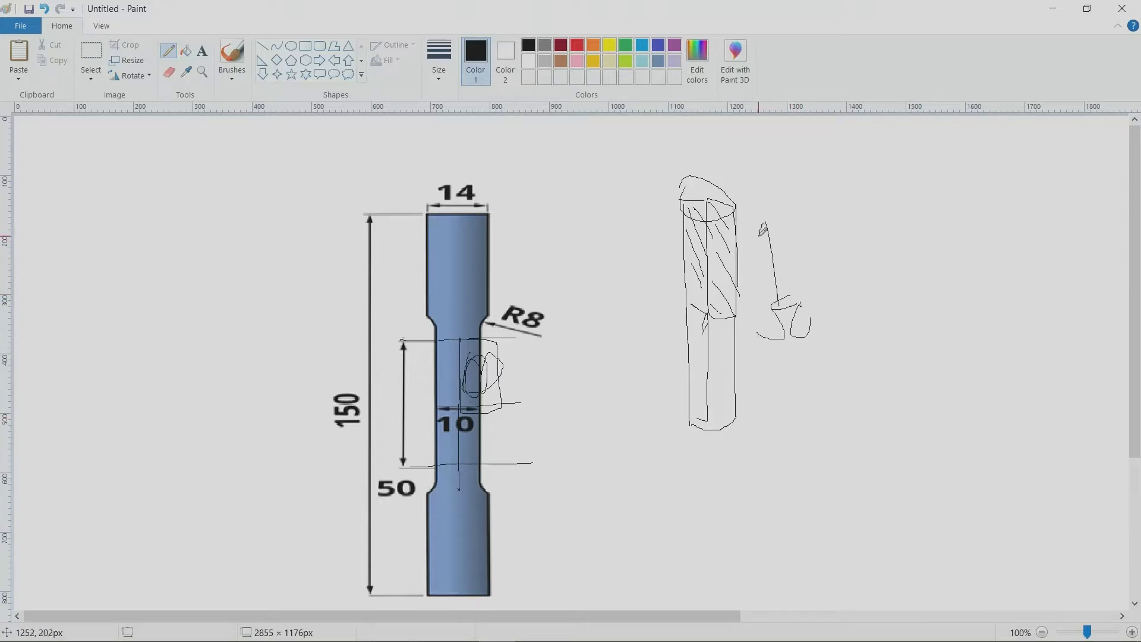
{"action": "left_click_drag", "start_coordinate": [759, 236], "coordinate": [770, 234]}
{"action": "mouse_move", "coordinate": [771, 348]}
{"action": "left_mouse_down"}
{"action": "mouse_move", "coordinate": [772, 413]}
{"action": "mouse_move", "coordinate": [784, 399]}
{"action": "left_mouse_up"}
{"action": "mouse_move", "coordinate": [728, 159]}
{"action": "left_mouse_down"}
{"action": "mouse_move", "coordinate": [733, 177]}
{"action": "mouse_move", "coordinate": [744, 162]}
{"action": "left_mouse_up"}
Step: Switch to the Excel workbook and shift the specimen picture slightly downward on Sheet6
{"action": "mouse_move", "coordinate": [483, 639]}
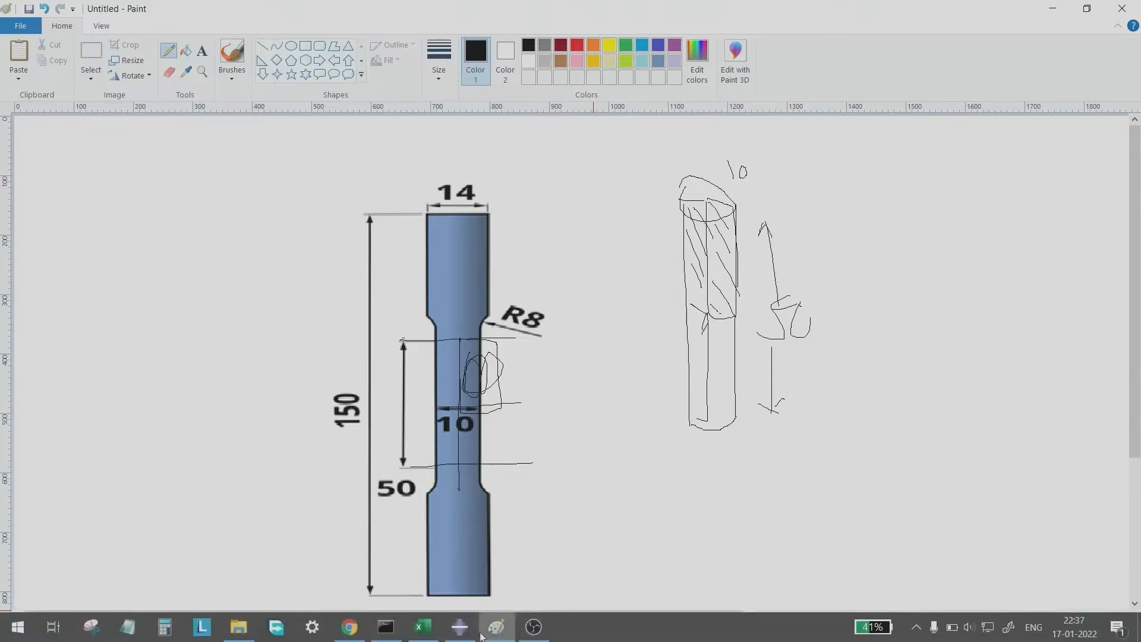
{"action": "left_click", "coordinate": [423, 627]}
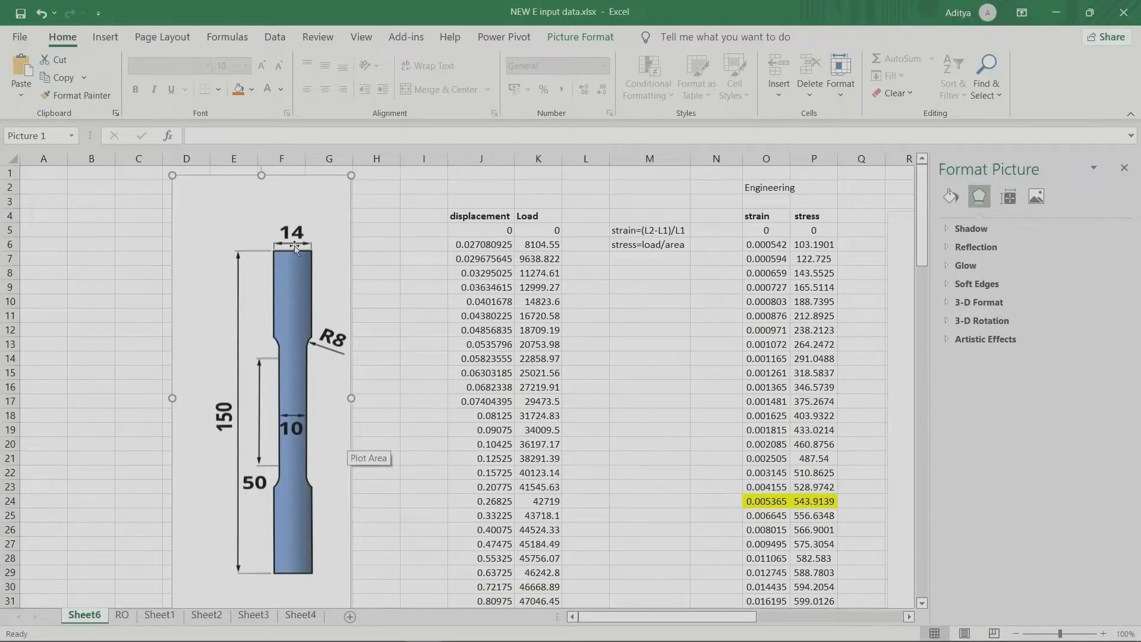
{"action": "left_click_drag", "start_coordinate": [294, 246], "coordinate": [291, 265]}
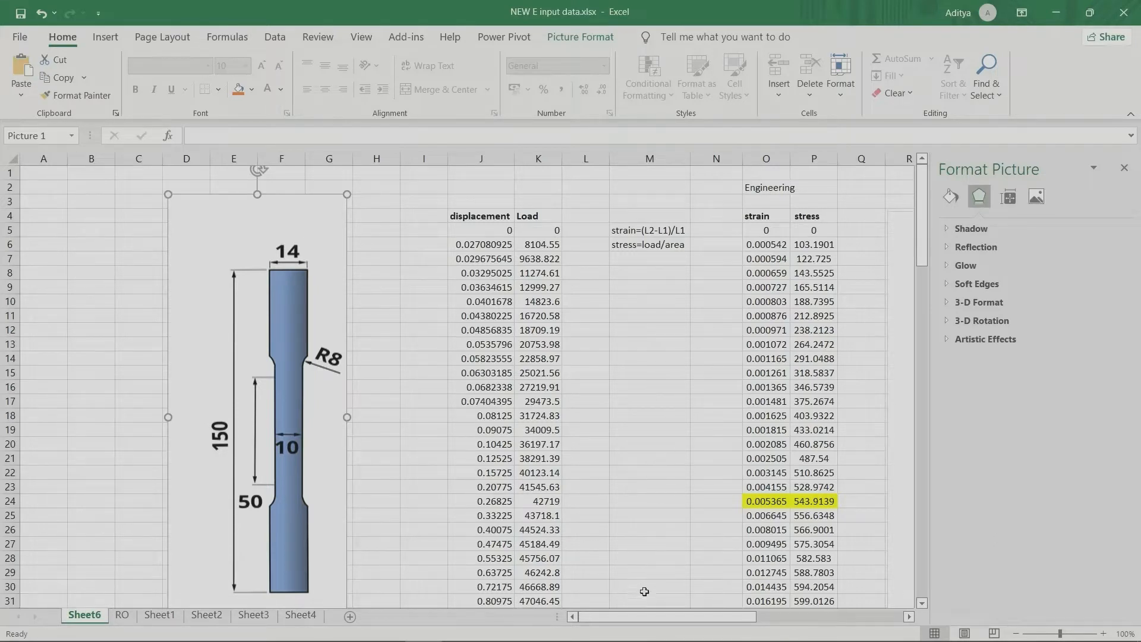
Step: Shift the engineering stress-strain chart slightly upward beside the strain and stress columns
{"action": "left_click_drag", "start_coordinate": [638, 618], "coordinate": [666, 615]}
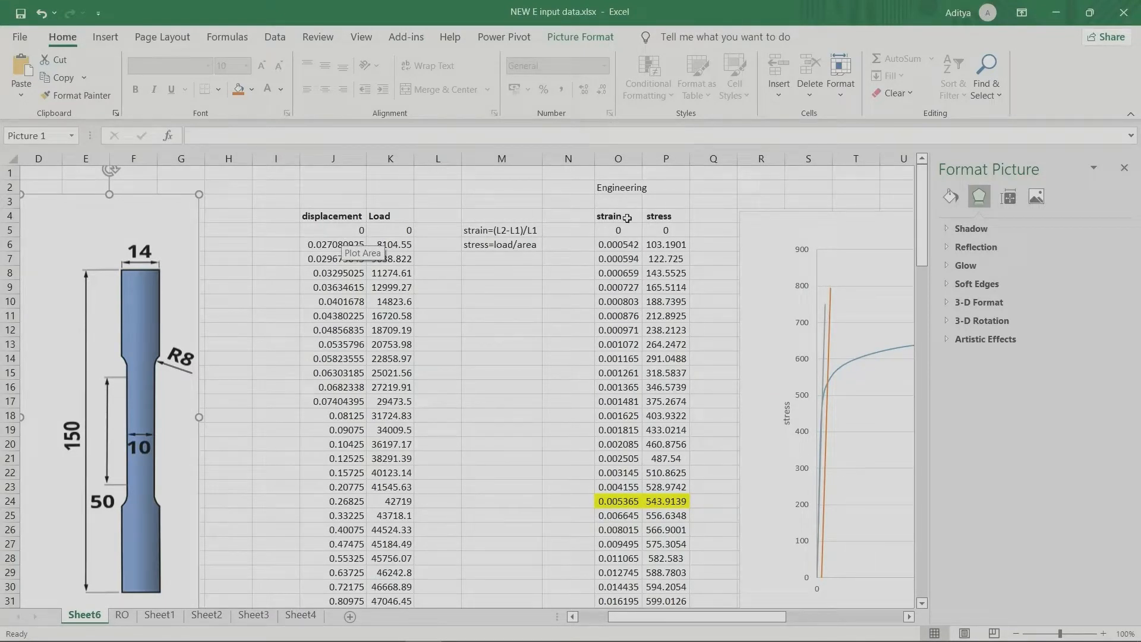
{"action": "left_click", "coordinate": [815, 223]}
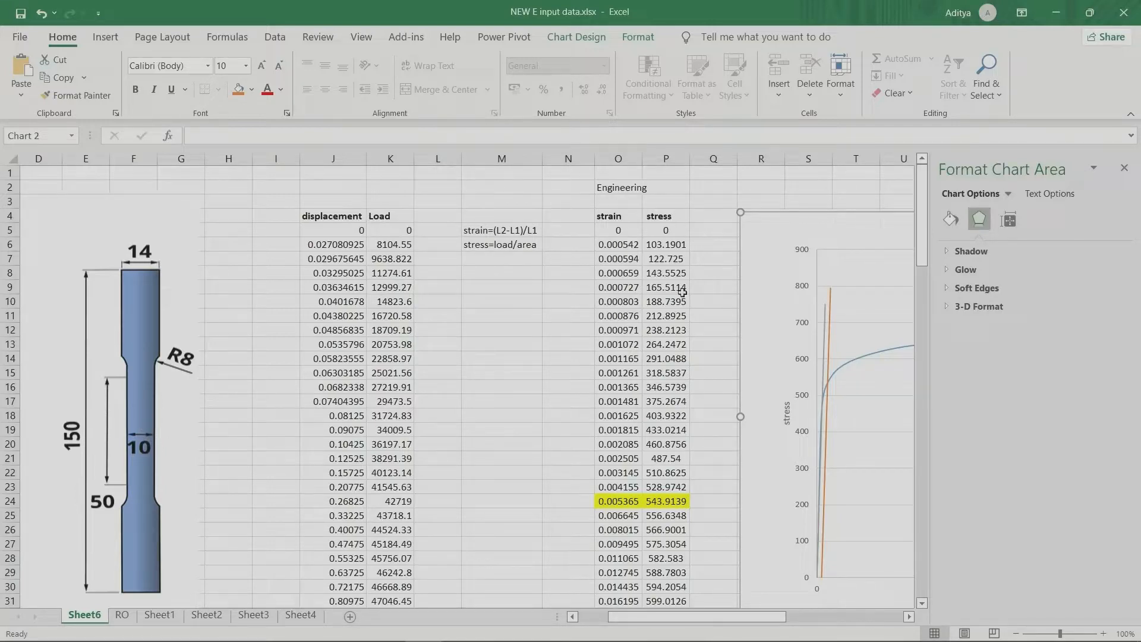
{"action": "left_click_drag", "start_coordinate": [679, 617], "coordinate": [768, 612]}
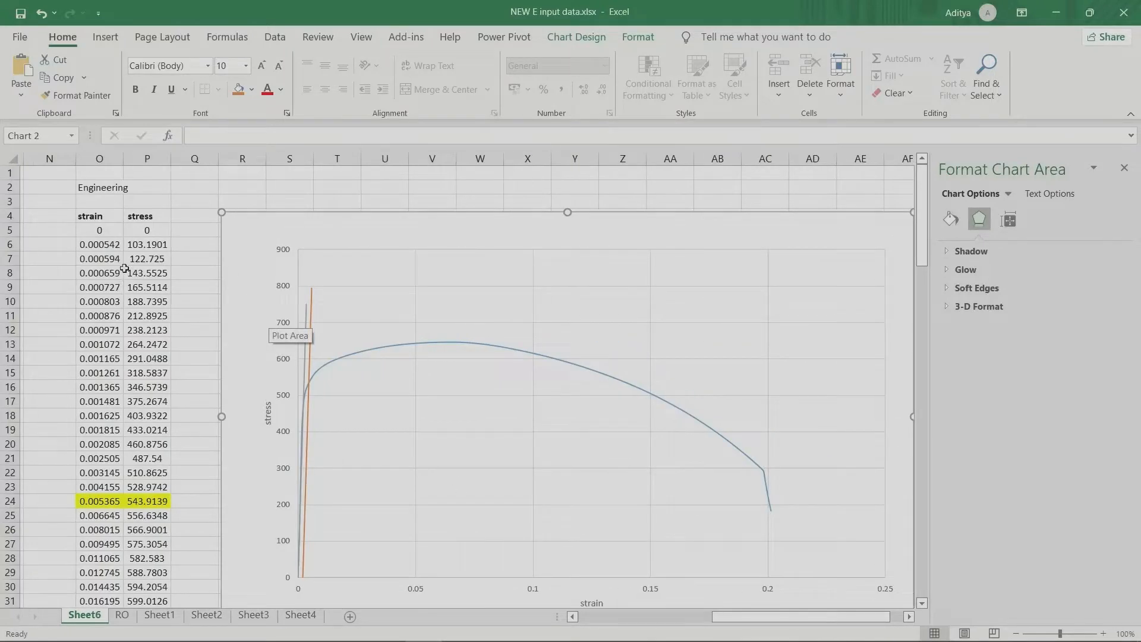
{"action": "left_click_drag", "start_coordinate": [264, 216], "coordinate": [265, 204]}
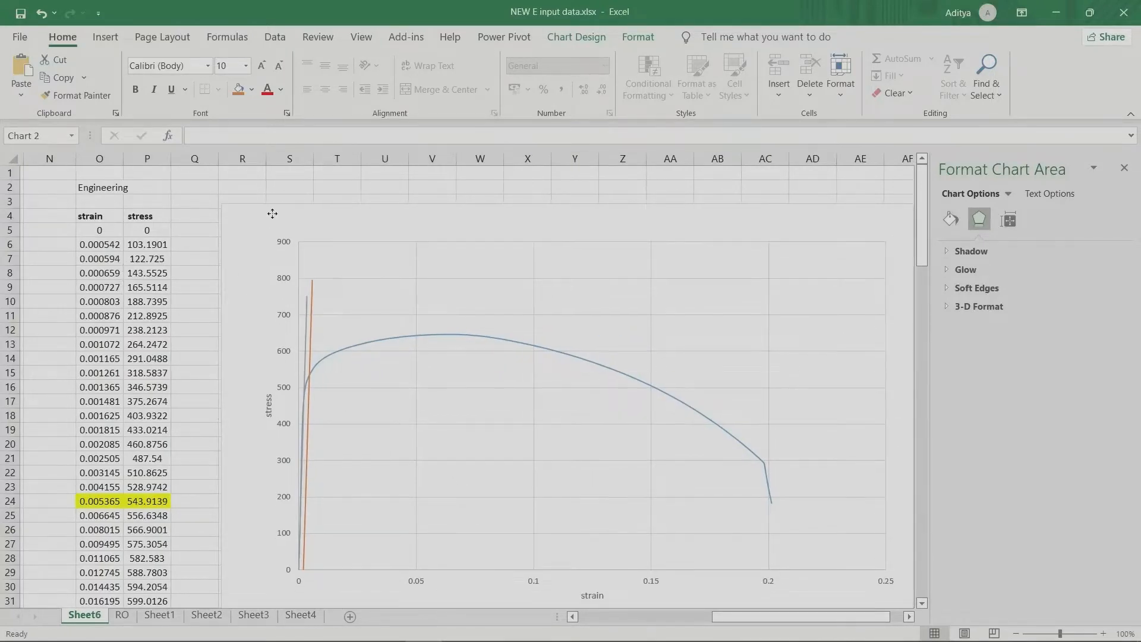
Step: Plot the engineering strain and stress data in O5:P131 as a trial scatter chart, and delete that chart
{"action": "left_click_drag", "start_coordinate": [95, 230], "coordinate": [140, 584]}
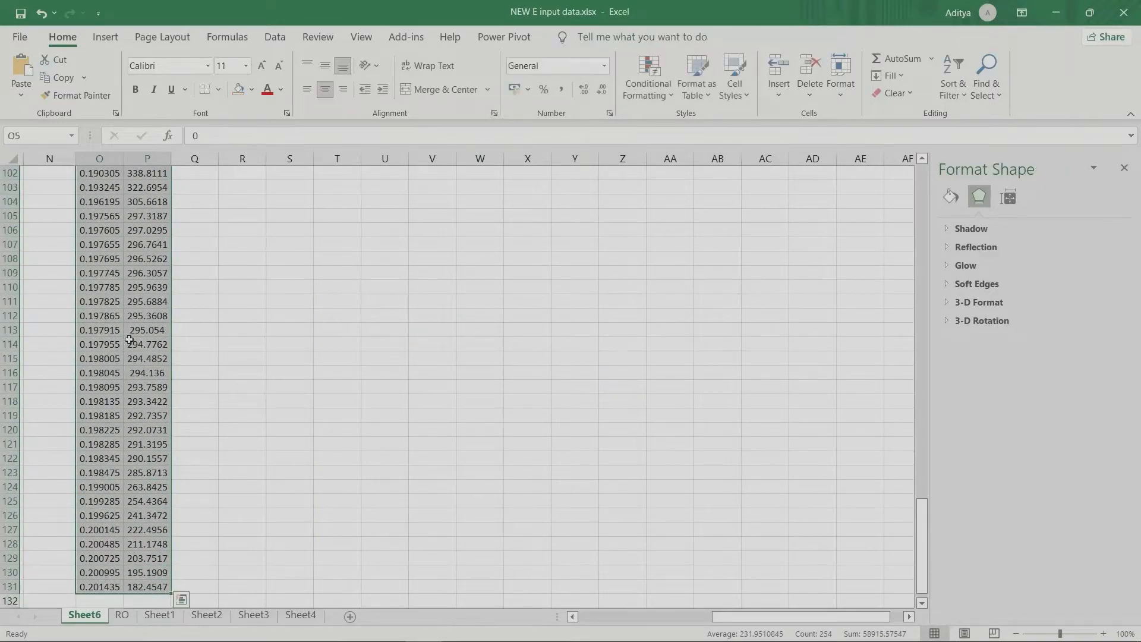
{"action": "right_click", "coordinate": [132, 260]}
{"action": "left_click", "coordinate": [166, 474]}
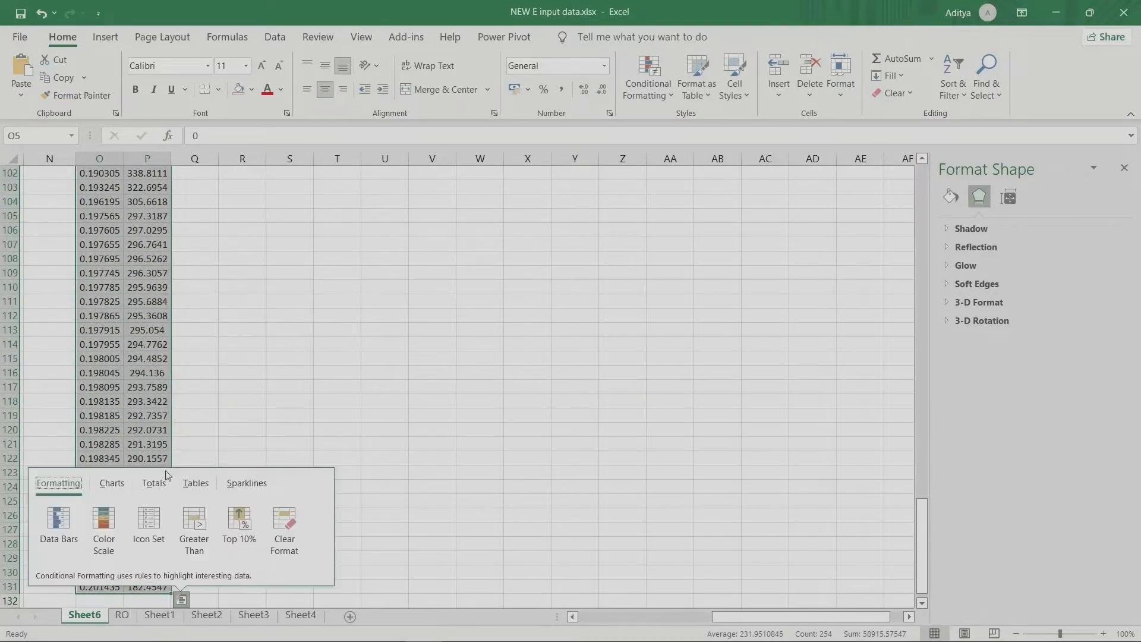
{"action": "left_click", "coordinate": [116, 483]}
{"action": "left_click", "coordinate": [58, 522]}
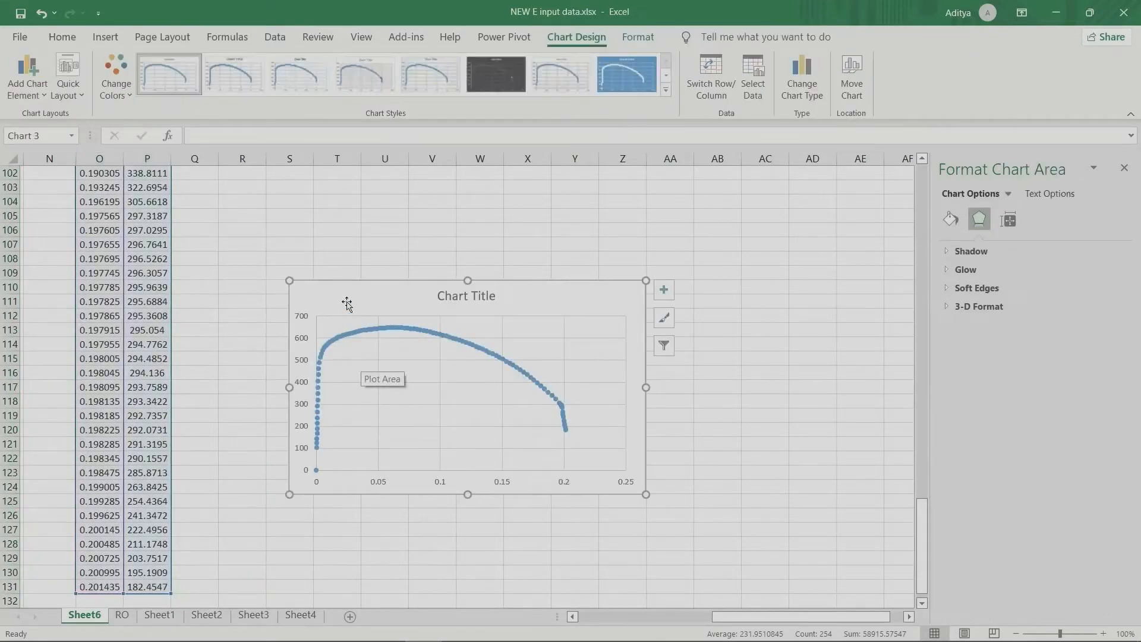
{"action": "key", "text": "Delete"}
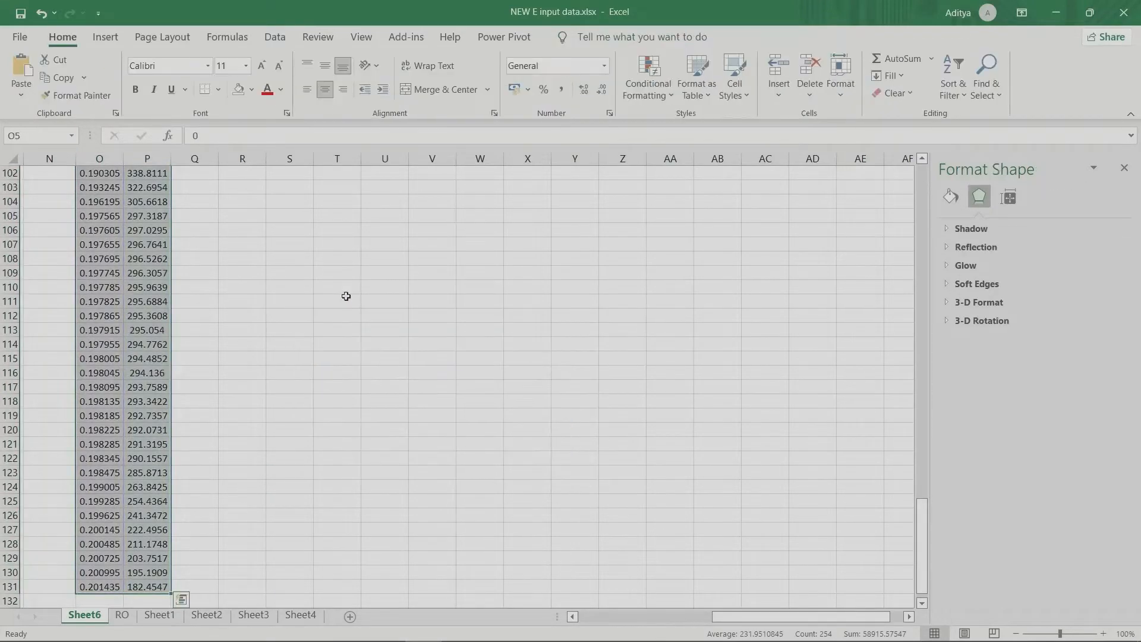
Step: Move the existing stress-strain chart slightly to the right and inspect the points on its two straight lines
{"action": "scroll", "coordinate": [346, 295], "scroll_direction": "up", "scroll_amount": 19}
{"action": "scroll", "coordinate": [346, 296], "scroll_direction": "up", "scroll_amount": 15}
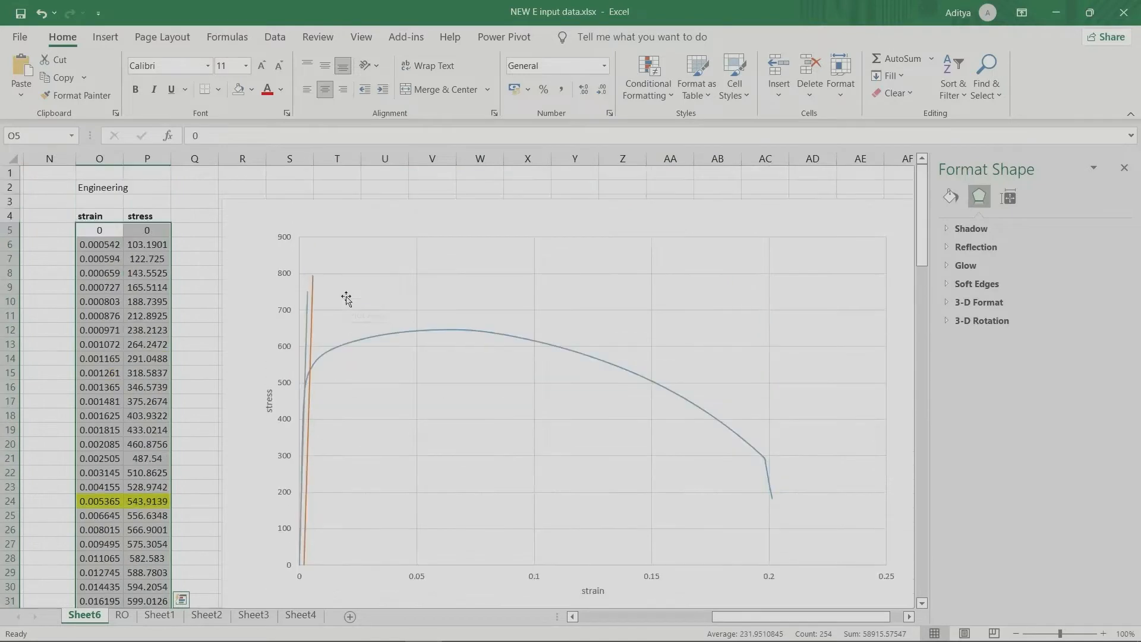
{"action": "left_click", "coordinate": [315, 208]}
{"action": "left_click_drag", "start_coordinate": [315, 207], "coordinate": [346, 203]}
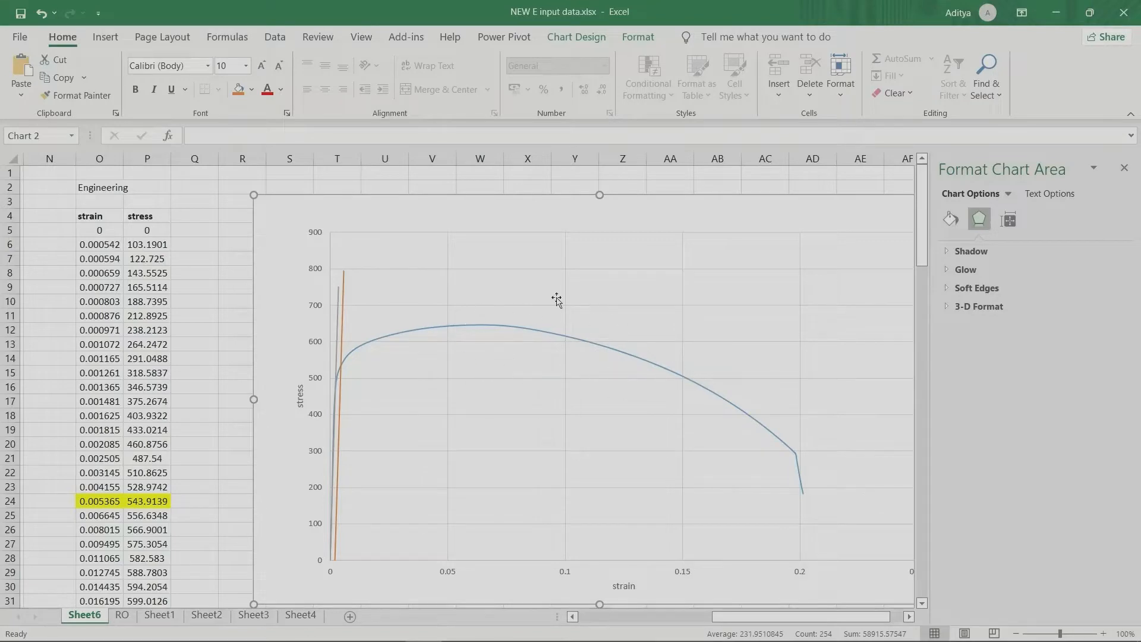
{"action": "mouse_move", "coordinate": [336, 414]}
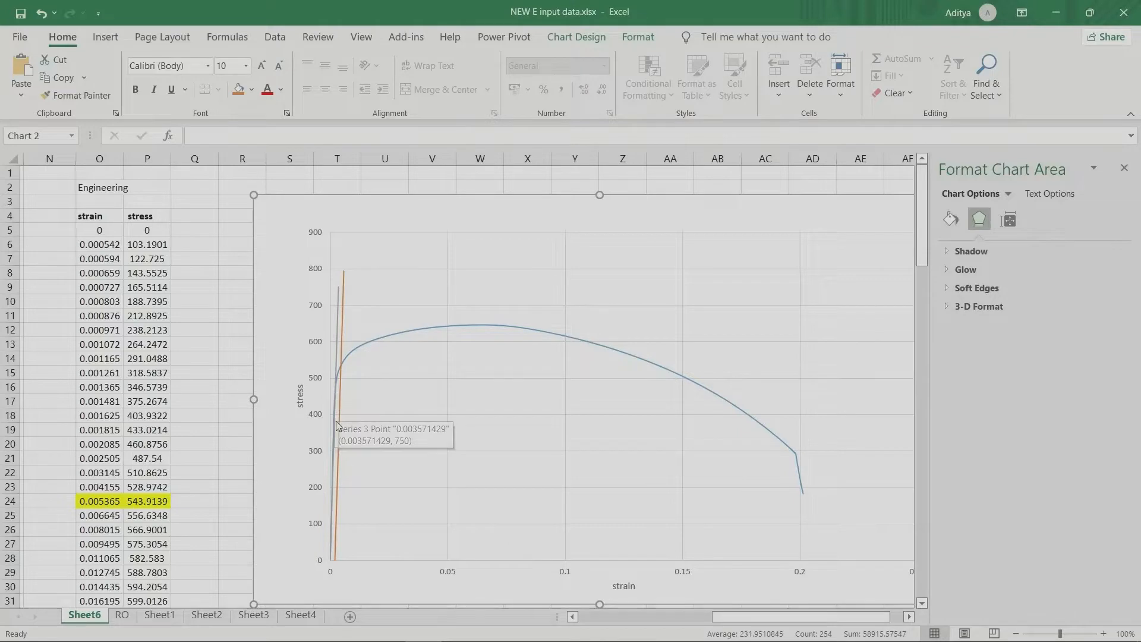
{"action": "mouse_move", "coordinate": [343, 385]}
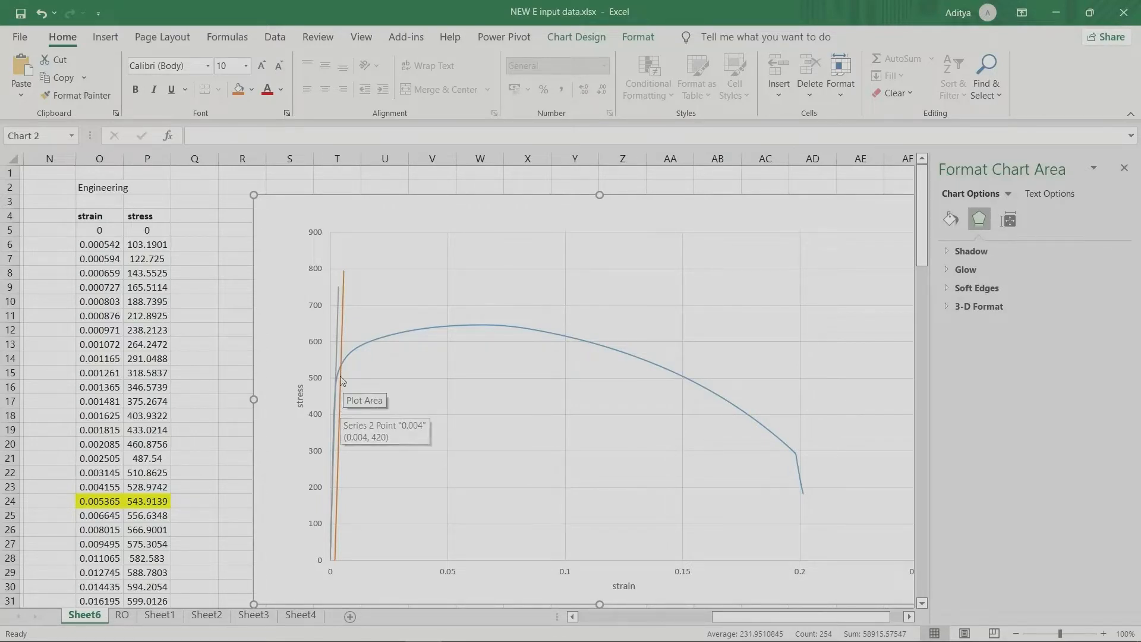
{"action": "mouse_move", "coordinate": [335, 440]}
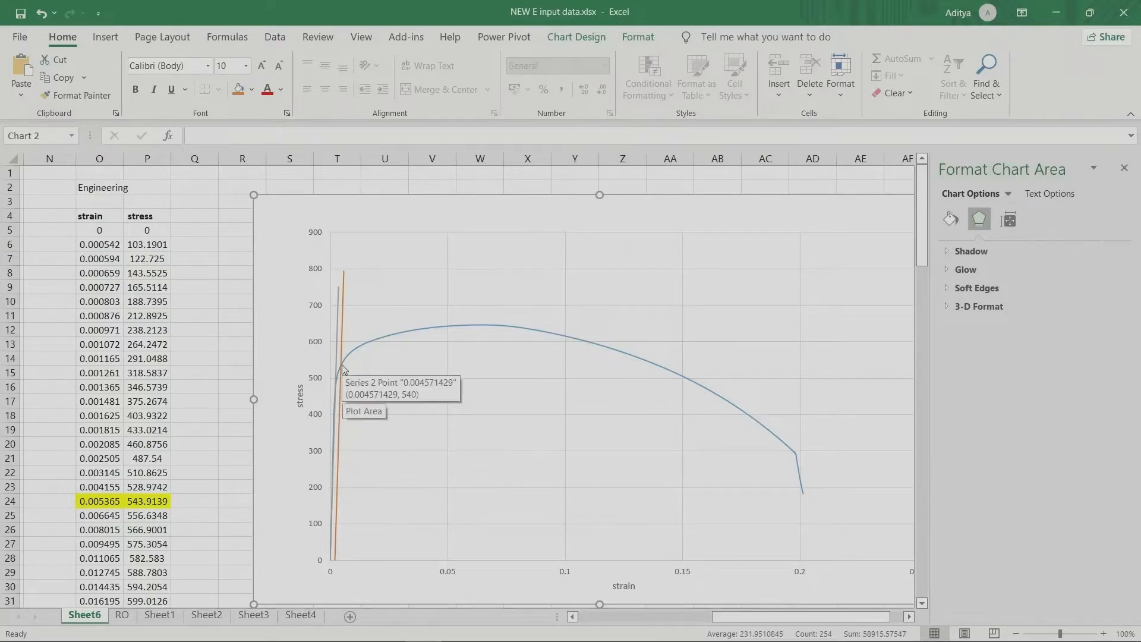
Step: Open the RO sheet and review the E value and the engineering strain and stress columns
{"action": "left_click", "coordinate": [122, 615]}
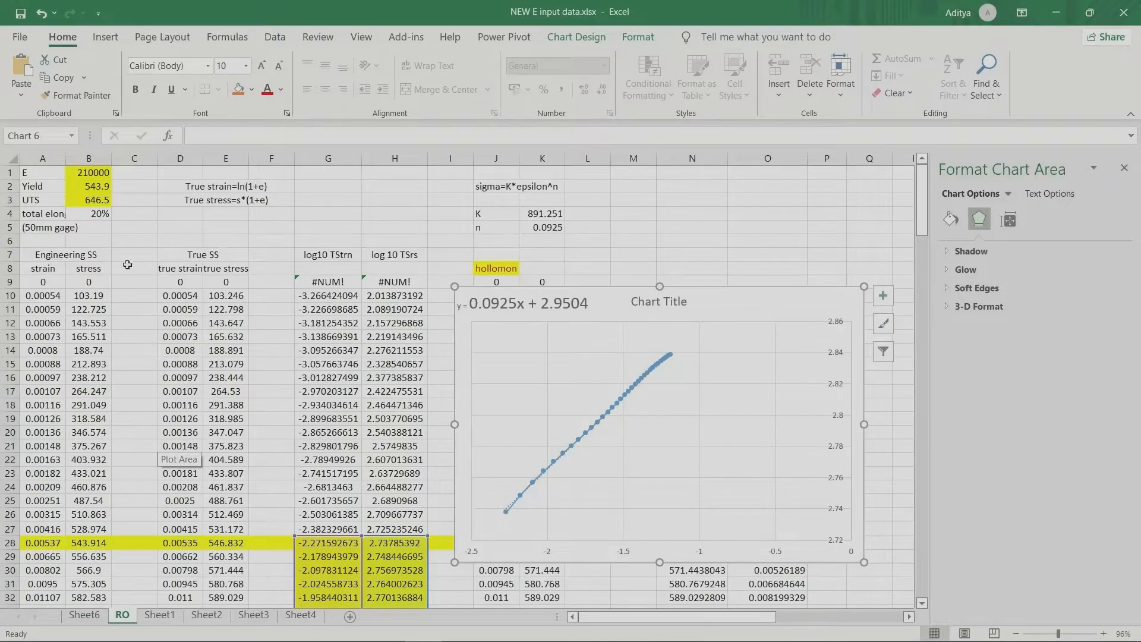
{"action": "left_click_drag", "start_coordinate": [42, 177], "coordinate": [83, 179]}
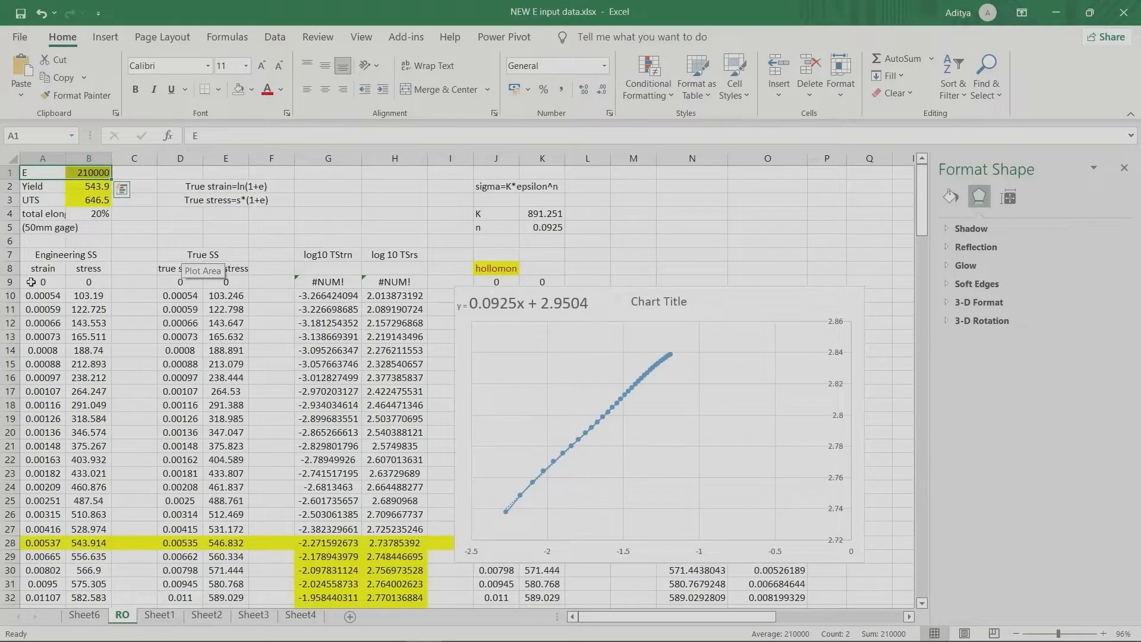
{"action": "left_click_drag", "start_coordinate": [31, 281], "coordinate": [86, 529]}
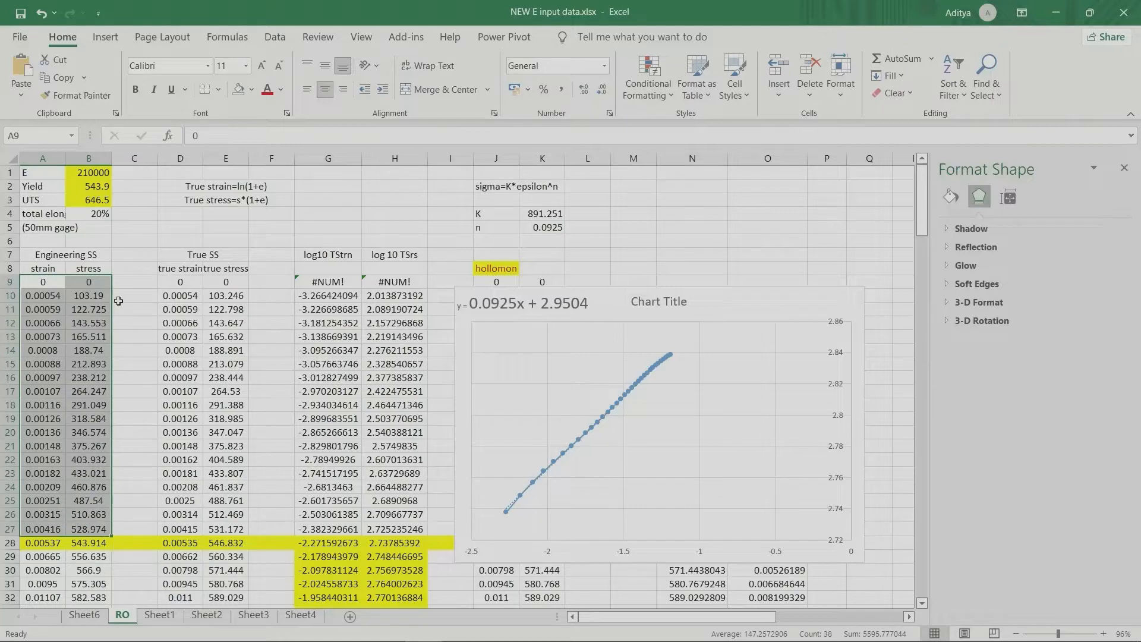
{"action": "left_click", "coordinate": [133, 253]}
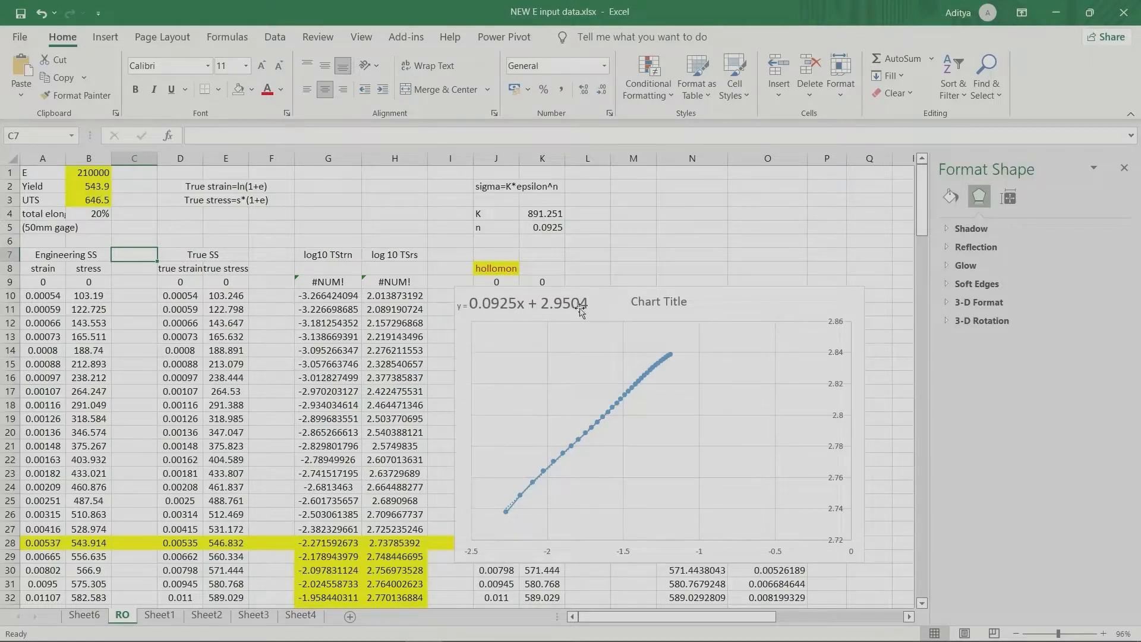
Step: Move the log true stress-strain chart to the right, clear of the hollomon columns, and return to the workbook
{"action": "left_click_drag", "start_coordinate": [749, 302], "coordinate": [874, 271]}
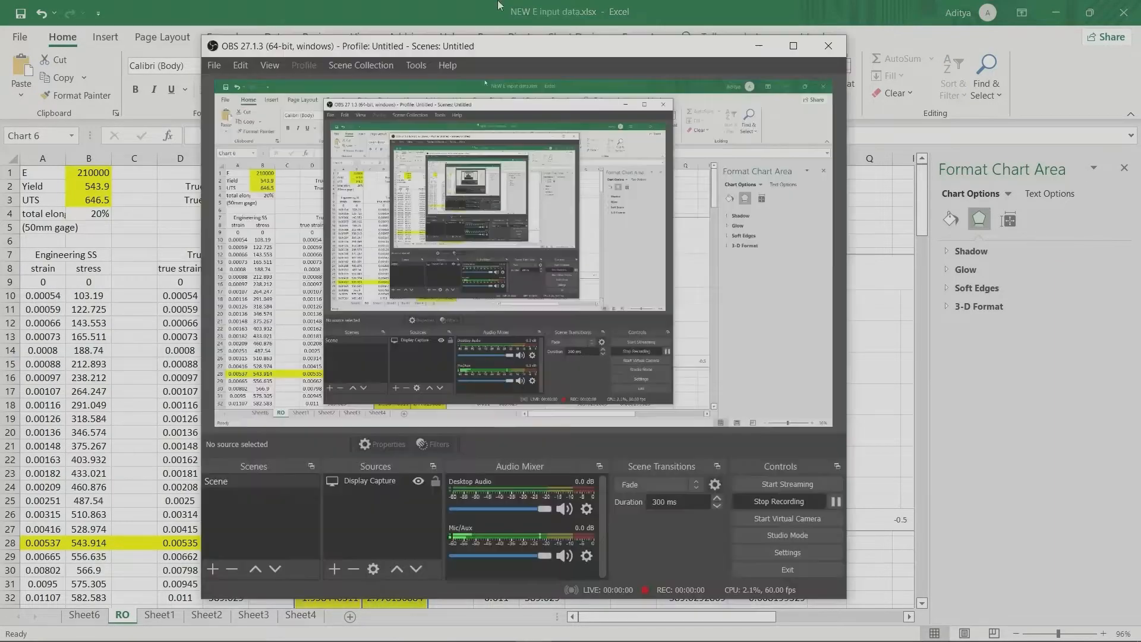
{"action": "left_click", "coordinate": [488, 11]}
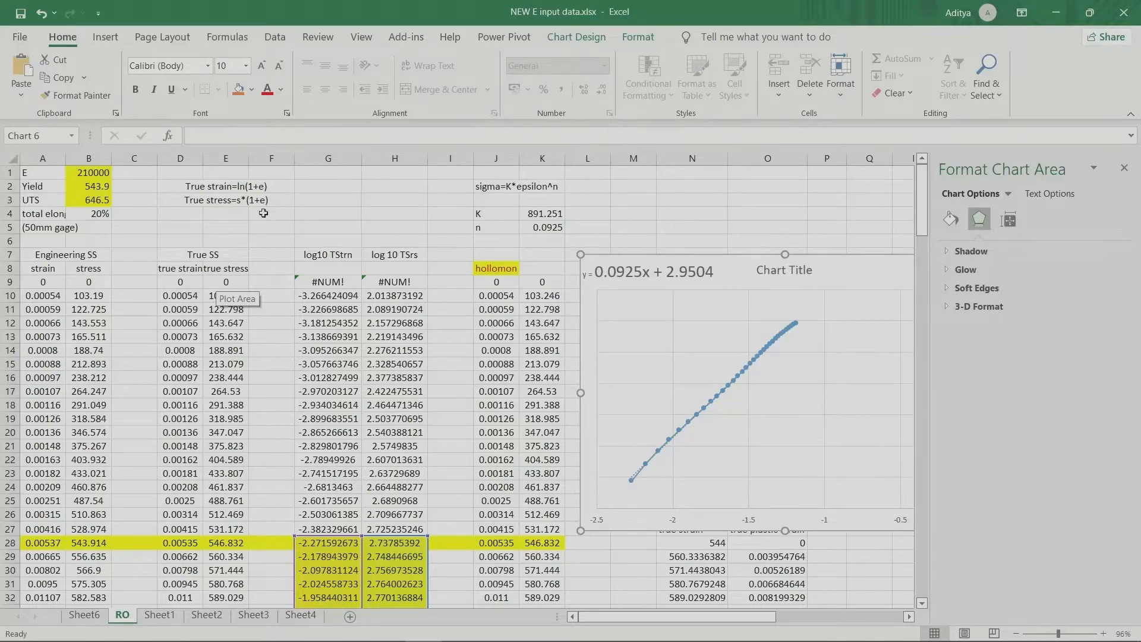
Step: Enter the true strain formula =LN(1+A9) in D9 and fill it down to D27
{"action": "left_click", "coordinate": [189, 283]}
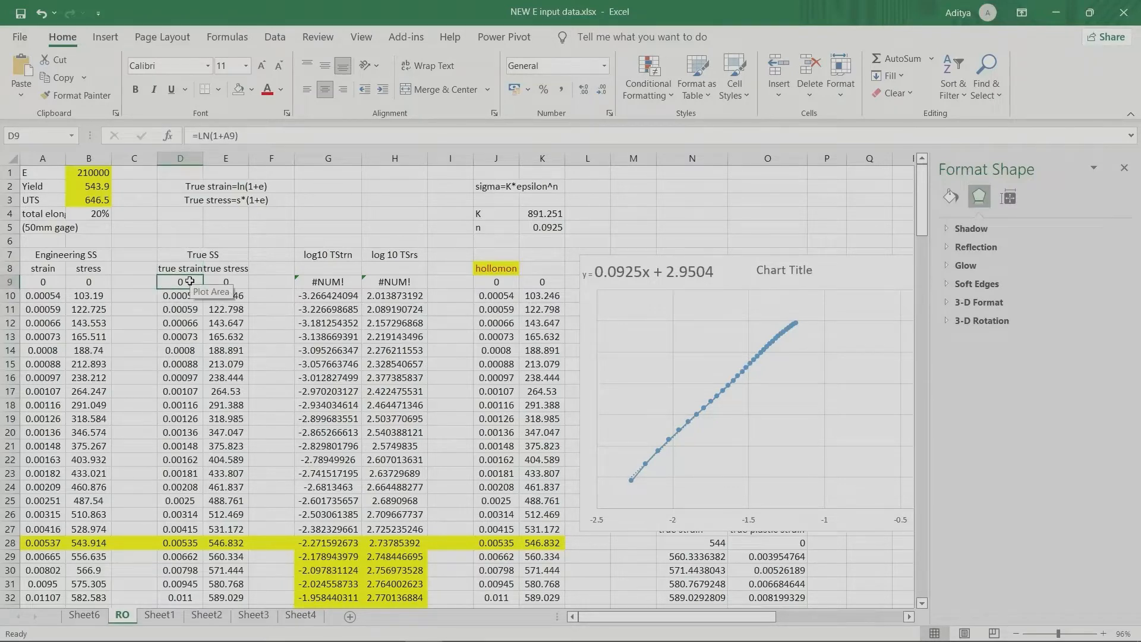
{"action": "type", "text": "="}
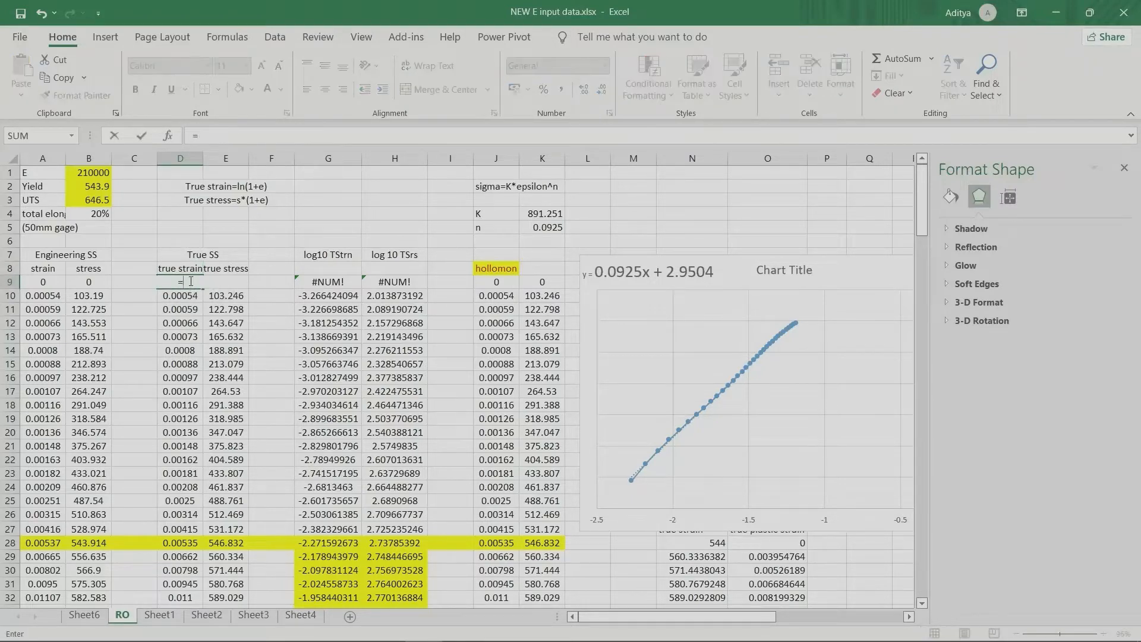
{"action": "type", "text": "lm"}
{"action": "key", "text": "BackSpace"}
{"action": "type", "text": "n"}
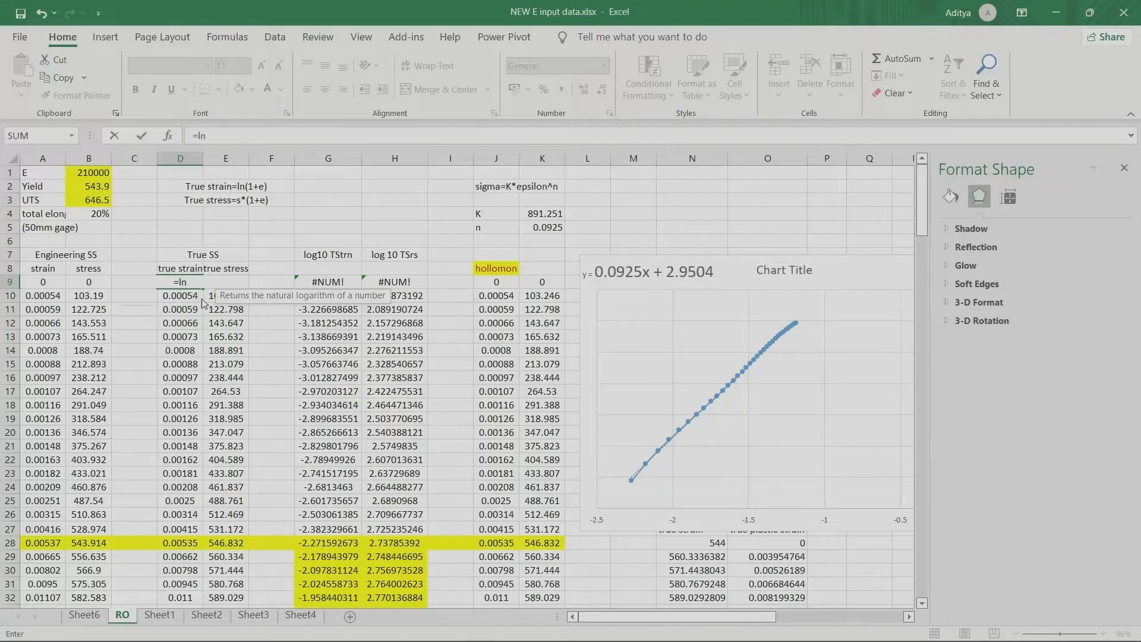
{"action": "double_click", "coordinate": [202, 297]}
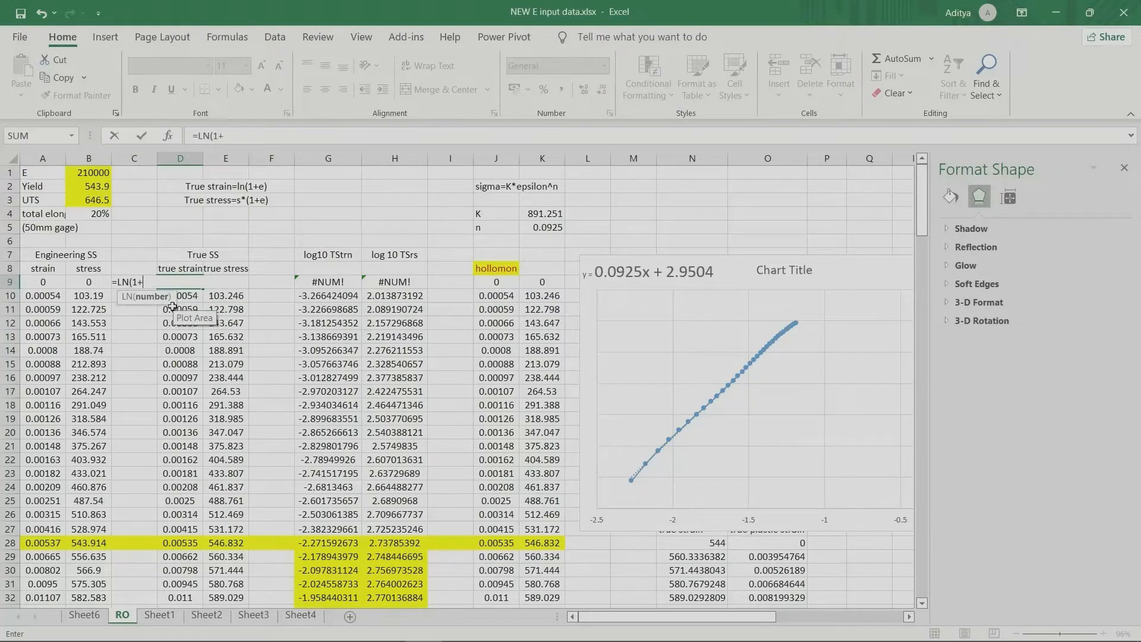
{"action": "type", "text": "1+"}
{"action": "left_click", "coordinate": [40, 282]}
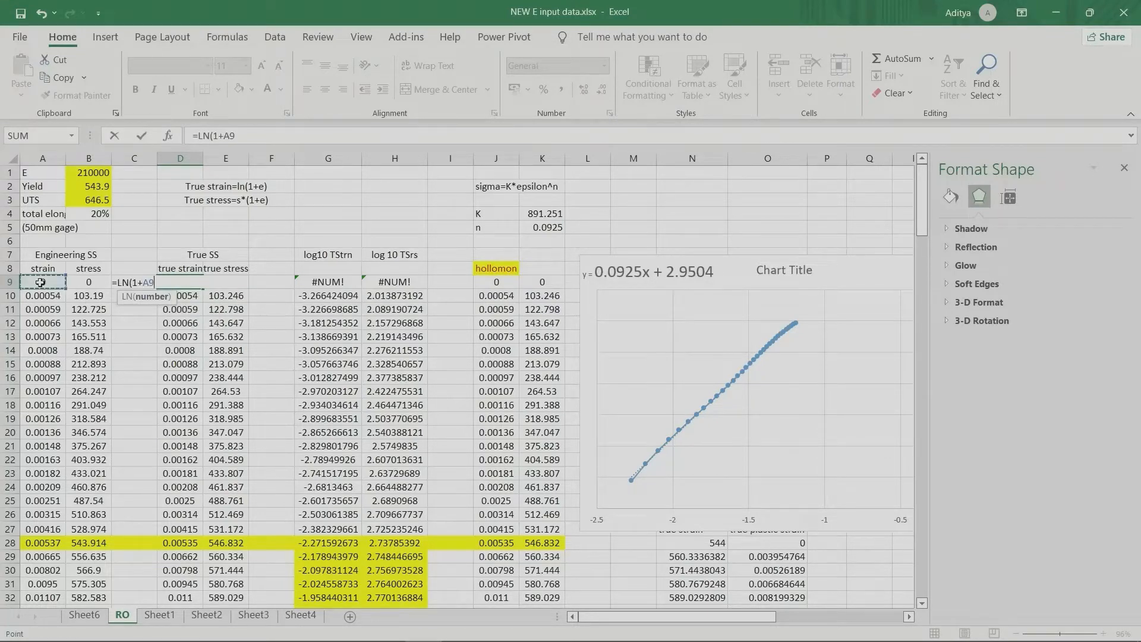
{"action": "type", "text": ")"}
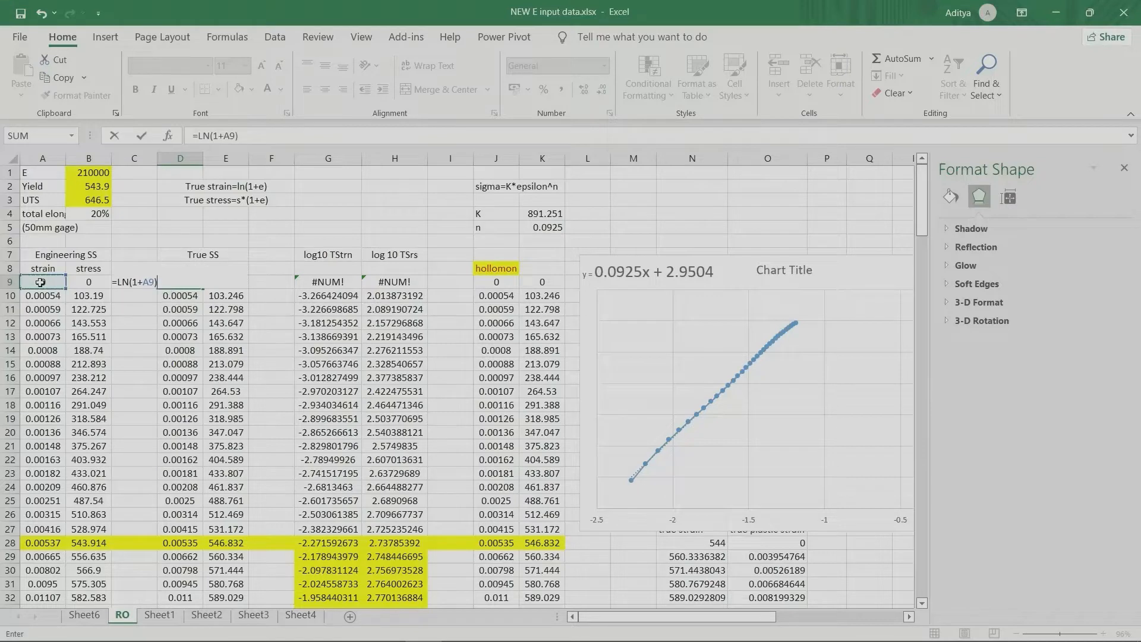
{"action": "key", "text": "Return"}
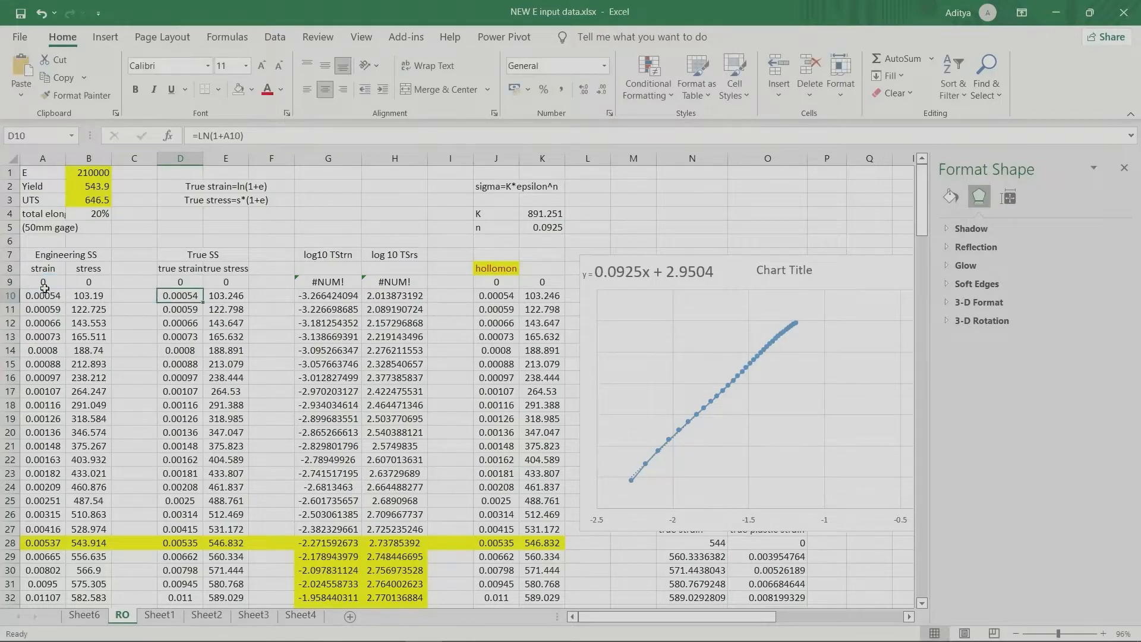
{"action": "left_click", "coordinate": [193, 283]}
{"action": "left_click_drag", "start_coordinate": [204, 290], "coordinate": [201, 533]}
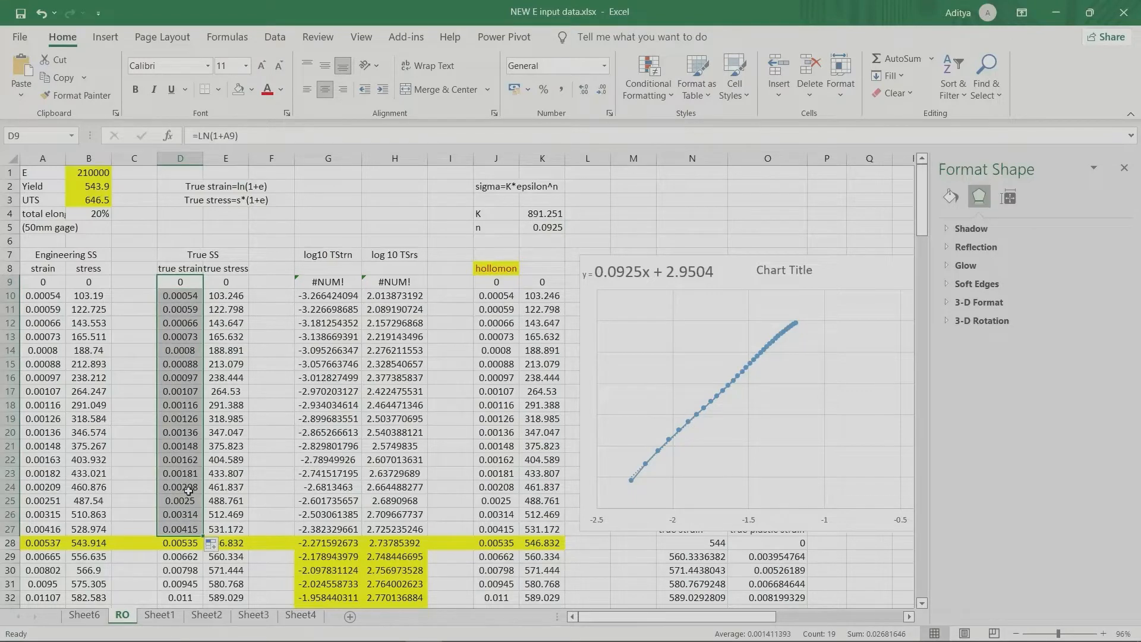
Step: Review the true stress formula =B9*(1+A9) and its stress input, and fill it from E9 down to E26
{"action": "left_click", "coordinate": [220, 285]}
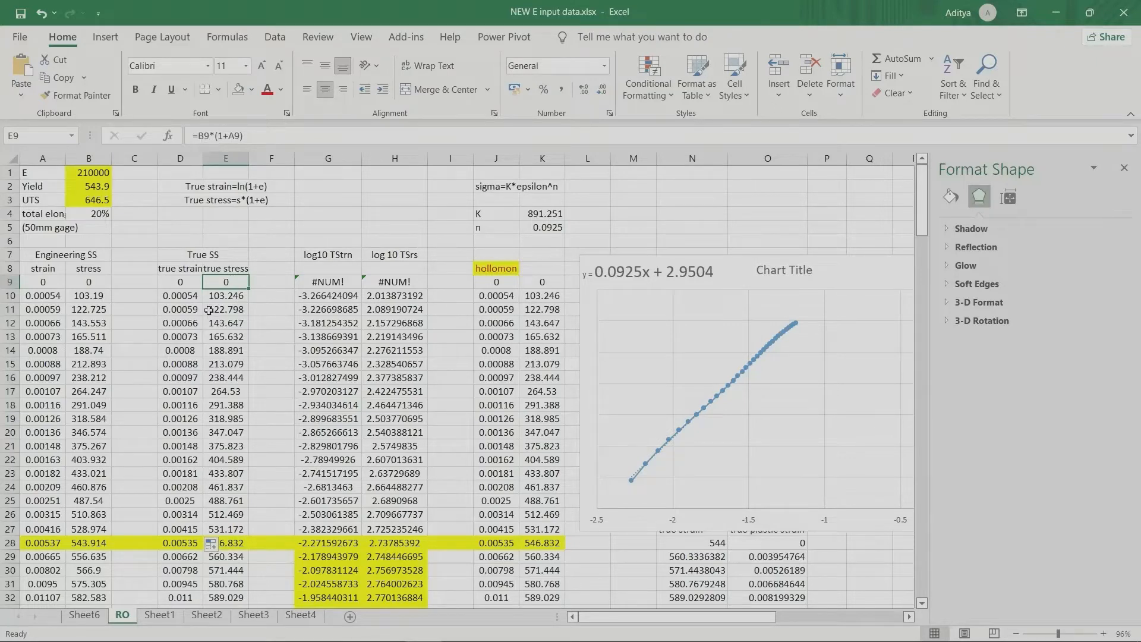
{"action": "left_click", "coordinate": [93, 283]}
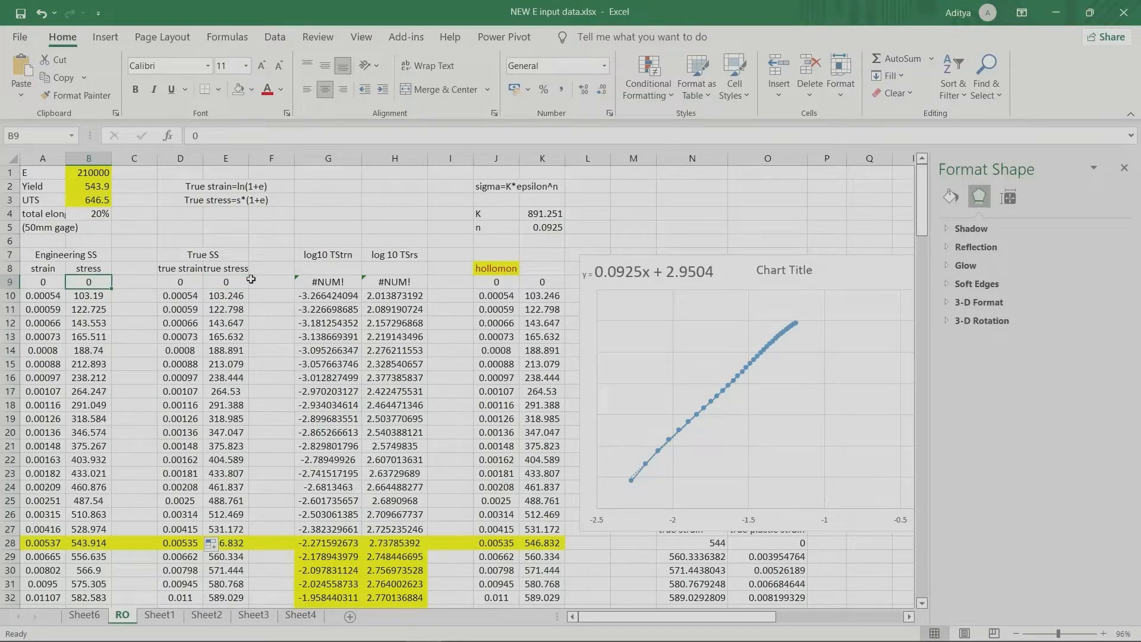
{"action": "left_click", "coordinate": [227, 281]}
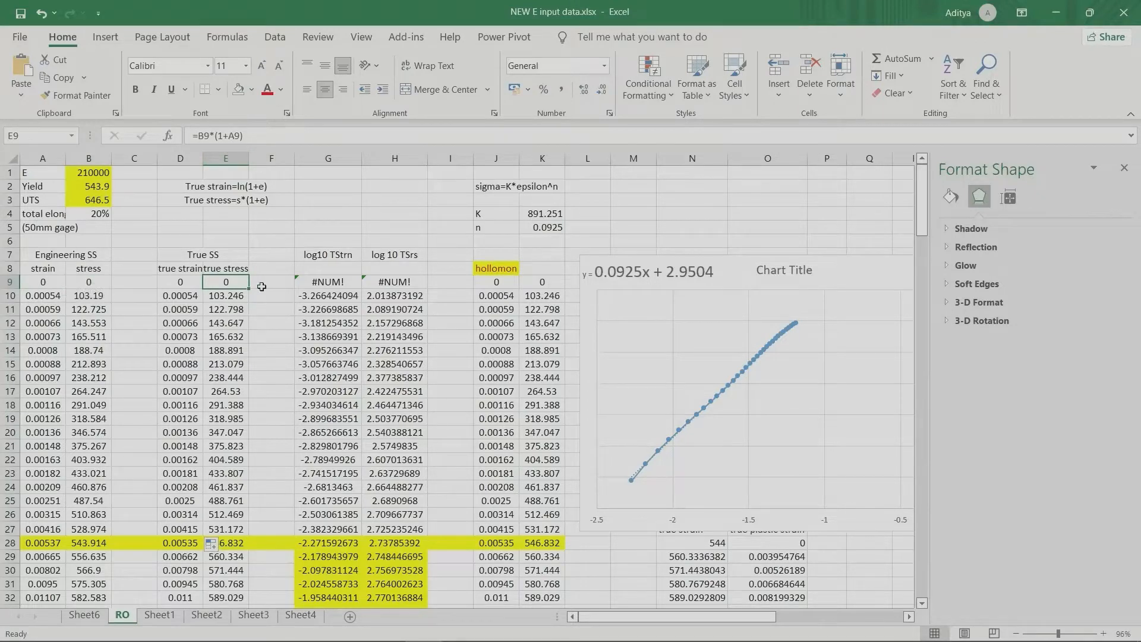
{"action": "left_click_drag", "start_coordinate": [247, 289], "coordinate": [247, 518]}
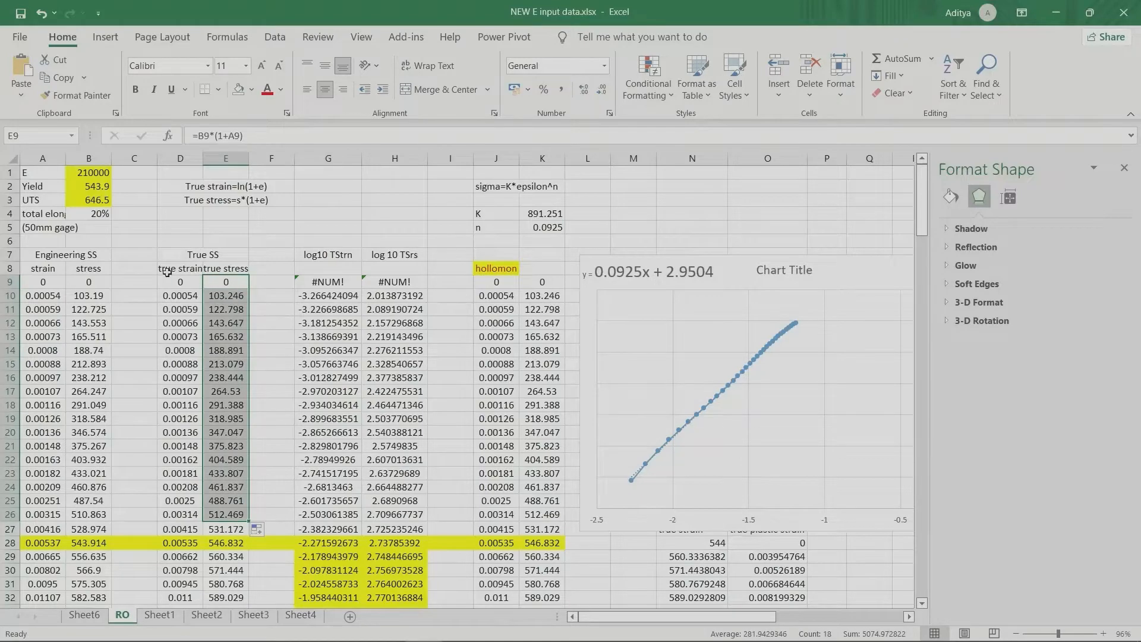
{"action": "left_click", "coordinate": [283, 352]}
Step: Plot the engineering strain and stress data in A9:B135 as a scatter chart and shift it slightly up and to the right
{"action": "scroll", "coordinate": [386, 425], "scroll_direction": "down", "scroll_amount": 3}
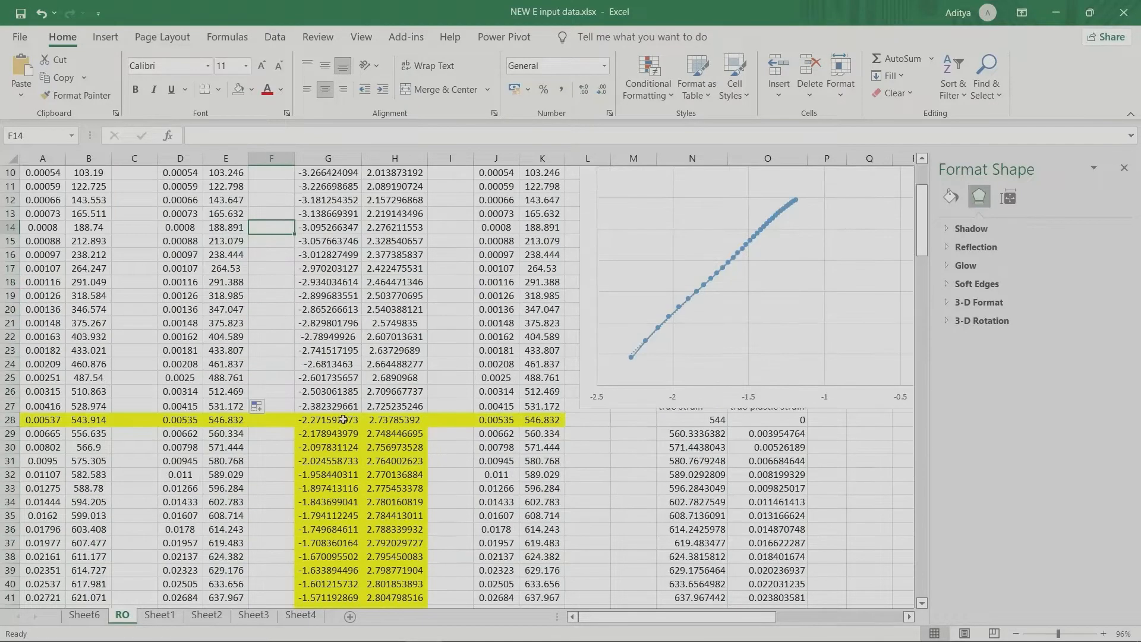
{"action": "scroll", "coordinate": [338, 416], "scroll_direction": "up", "scroll_amount": 3}
{"action": "left_click_drag", "start_coordinate": [43, 283], "coordinate": [78, 628]}
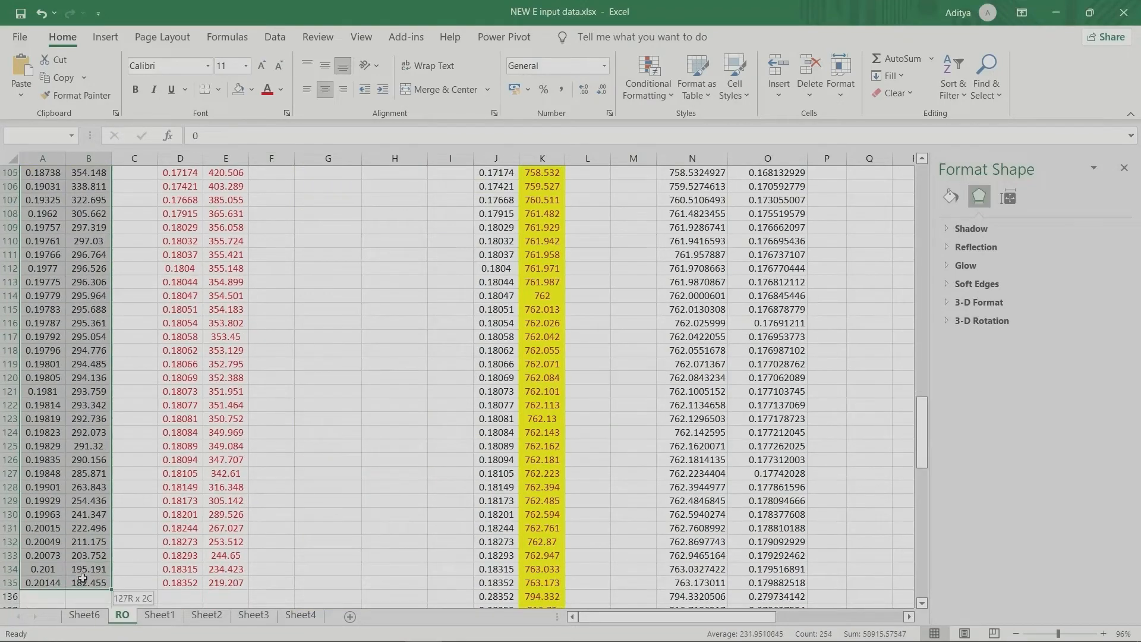
{"action": "right_click", "coordinate": [70, 370]}
{"action": "left_click", "coordinate": [119, 472]}
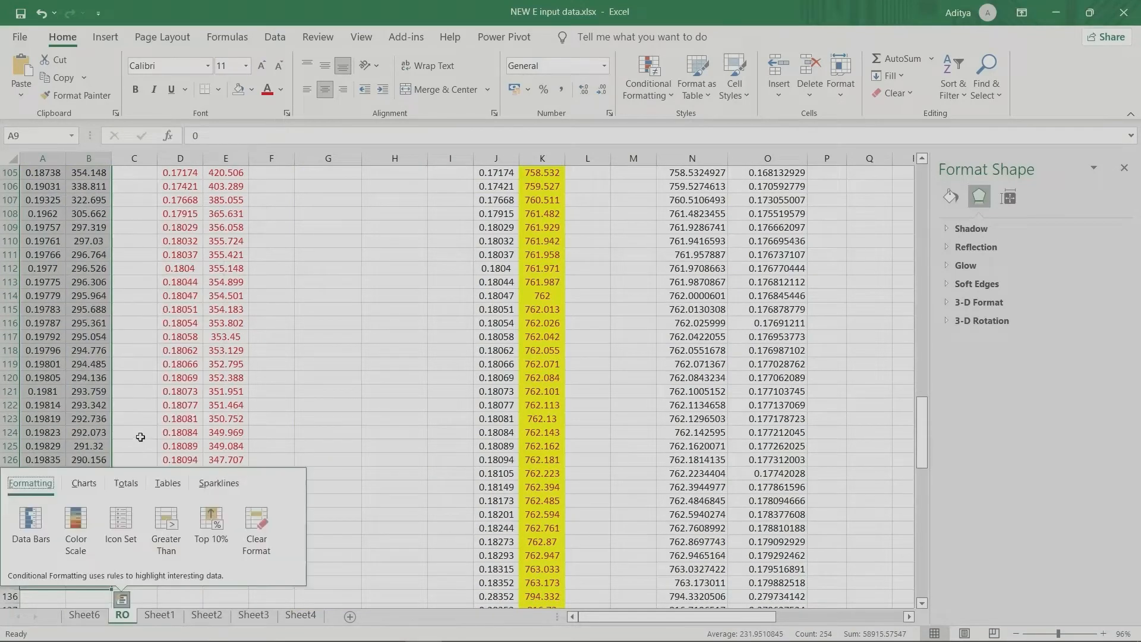
{"action": "left_click", "coordinate": [84, 482]}
{"action": "left_click", "coordinate": [37, 523]}
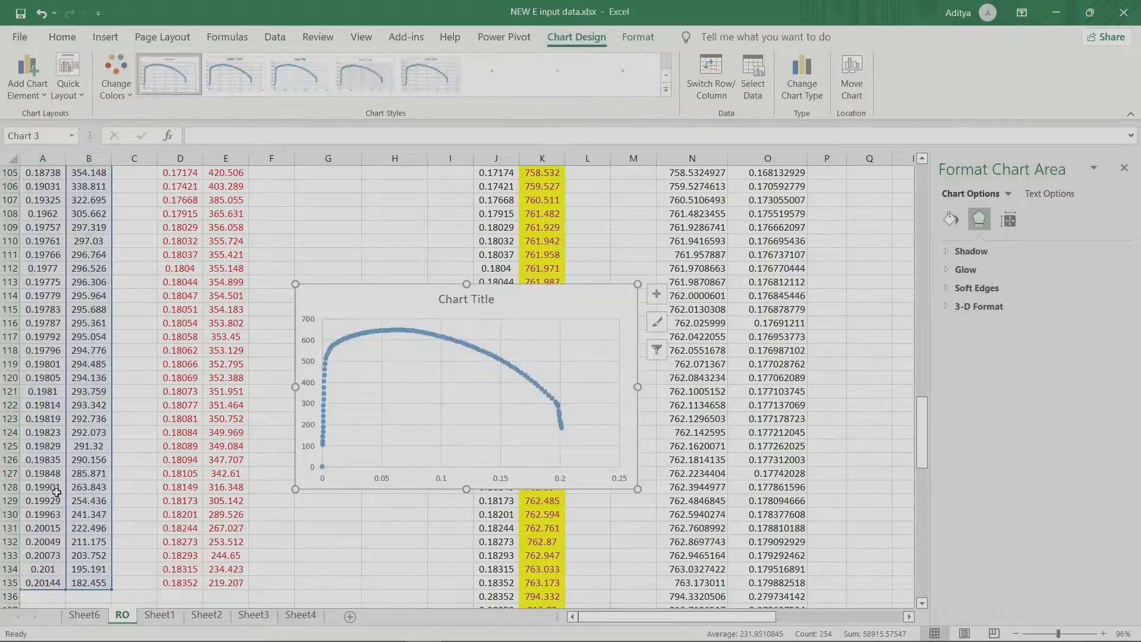
{"action": "left_click_drag", "start_coordinate": [339, 300], "coordinate": [353, 249]}
Step: Add a second series to the new chart with true strain D9:D135 as X values and true stress E9:E135 as Y values
{"action": "right_click", "coordinate": [354, 244]}
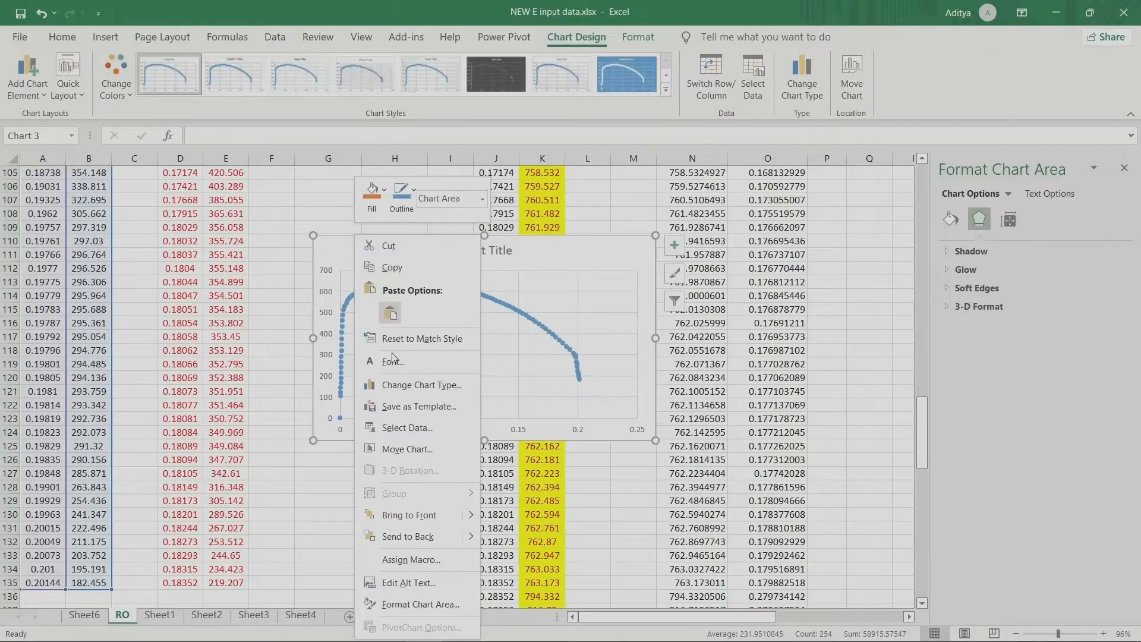
{"action": "left_click", "coordinate": [396, 428]}
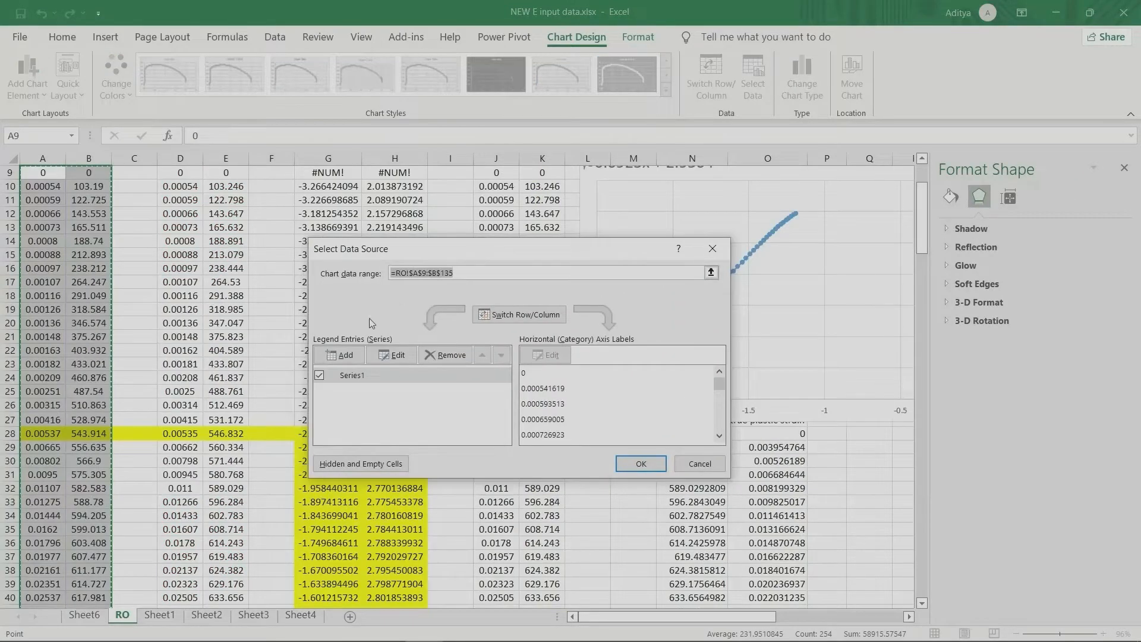
{"action": "left_click", "coordinate": [354, 354]}
{"action": "left_click_drag", "start_coordinate": [112, 337], "coordinate": [447, 319]}
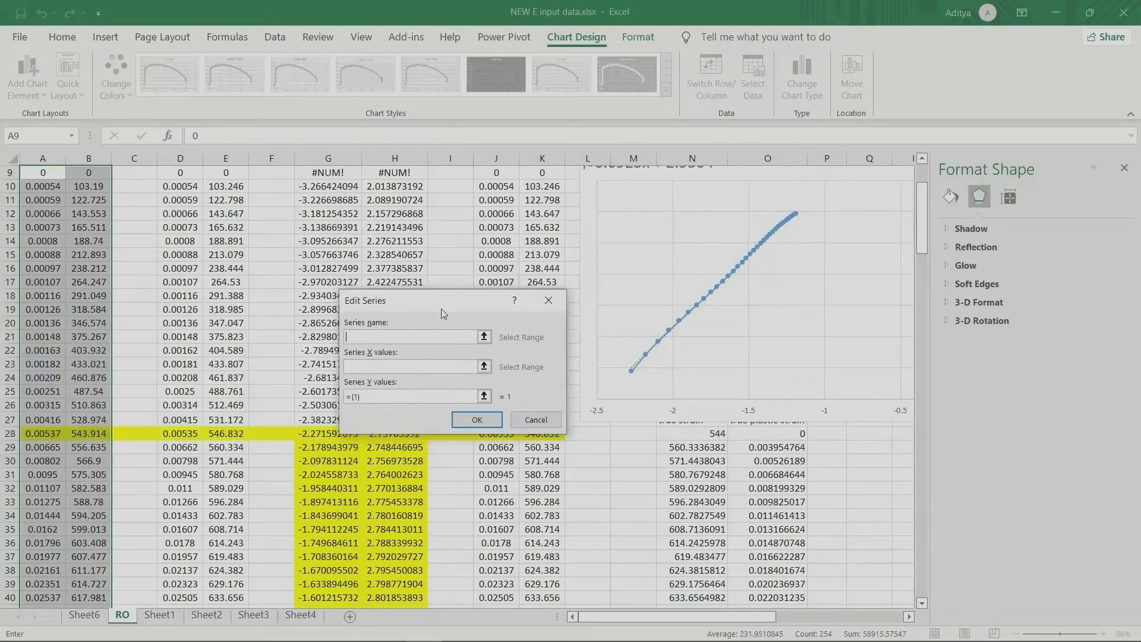
{"action": "left_click_drag", "start_coordinate": [180, 174], "coordinate": [181, 596]}
{"action": "left_click_drag", "start_coordinate": [380, 396], "coordinate": [337, 397]}
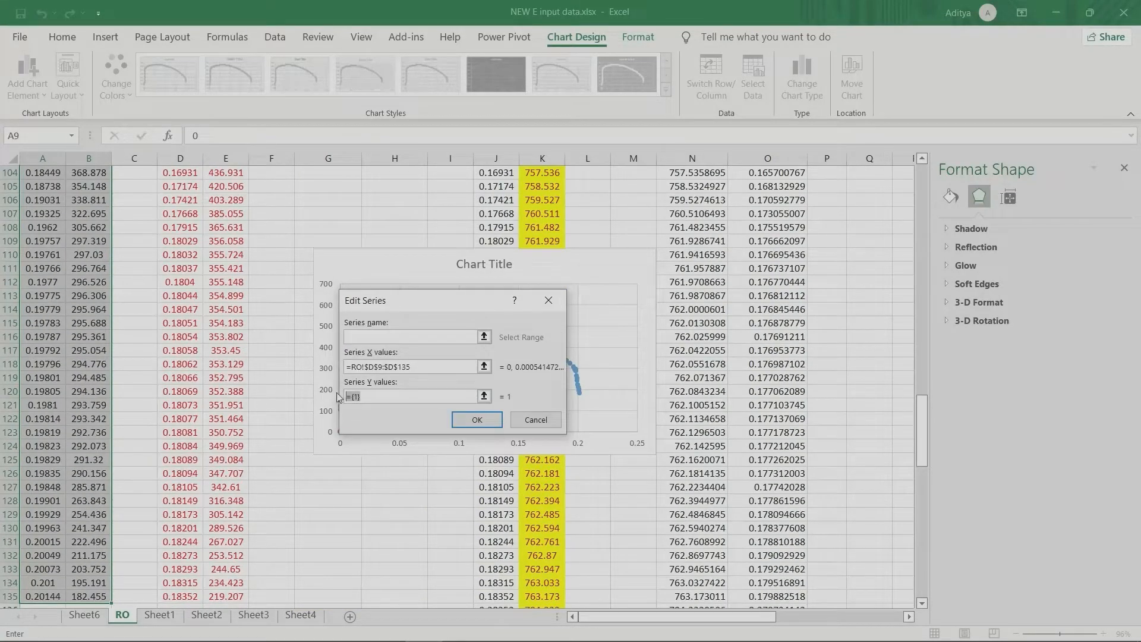
{"action": "key", "text": "BackSpace"}
{"action": "left_click_drag", "start_coordinate": [229, 594], "coordinate": [237, 218]}
{"action": "left_click", "coordinate": [466, 417]}
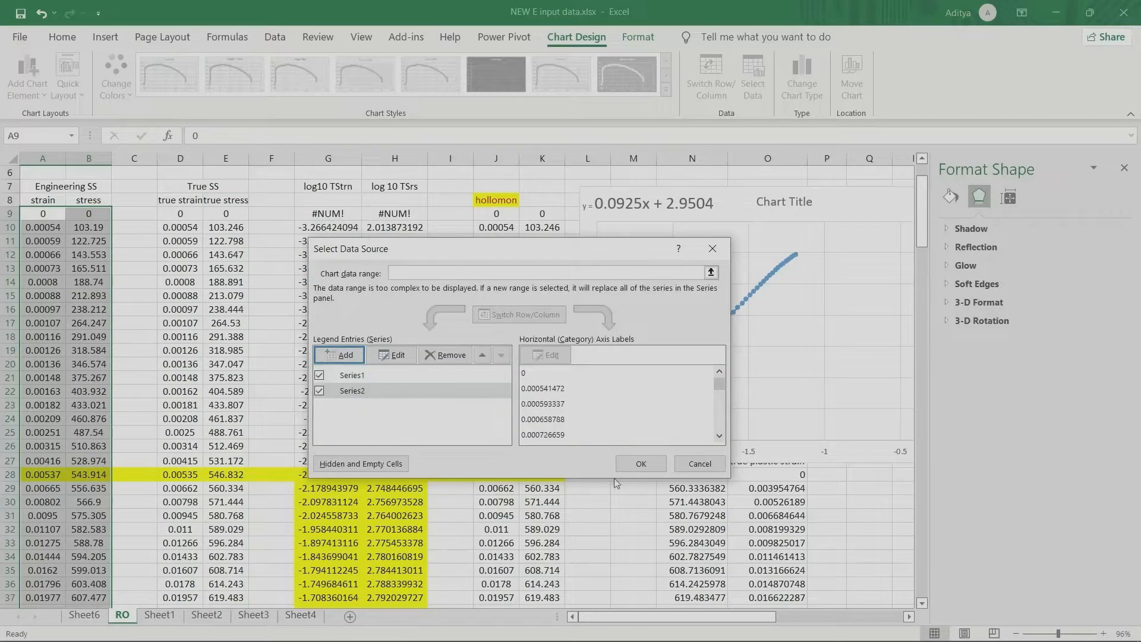
{"action": "left_click", "coordinate": [641, 463]}
Step: Move the combined chart up to about row 102 and compare its true and engineering curves by selecting each in turn
{"action": "scroll", "coordinate": [475, 455], "scroll_direction": "down", "scroll_amount": 20}
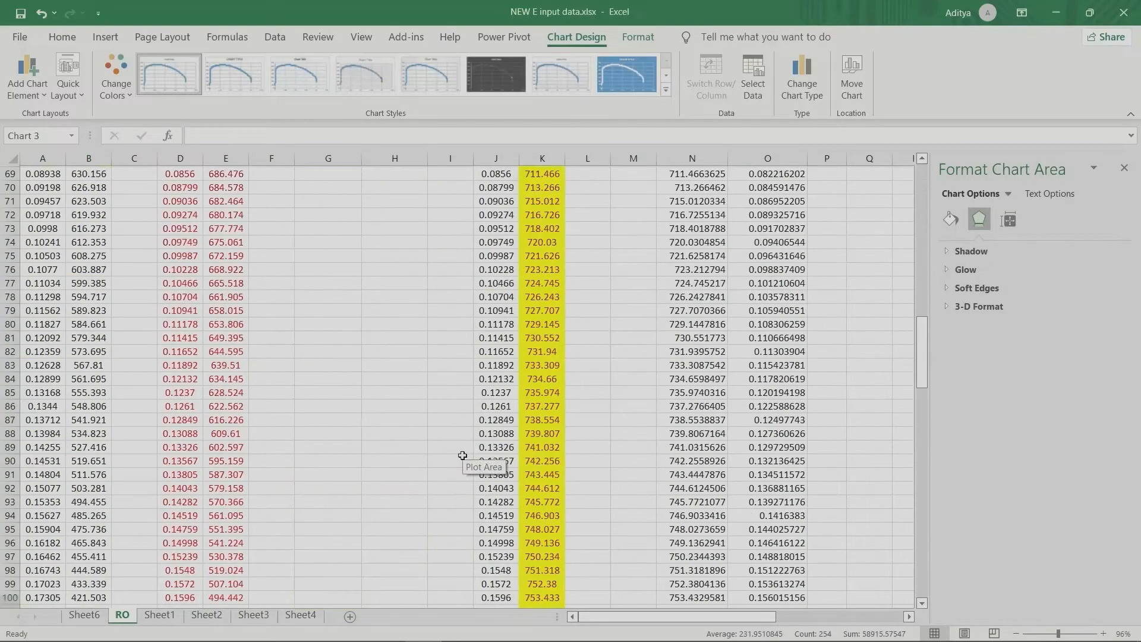
{"action": "scroll", "coordinate": [462, 455], "scroll_direction": "down", "scroll_amount": 13}
{"action": "scroll", "coordinate": [428, 428], "scroll_direction": "up", "scroll_amount": 4}
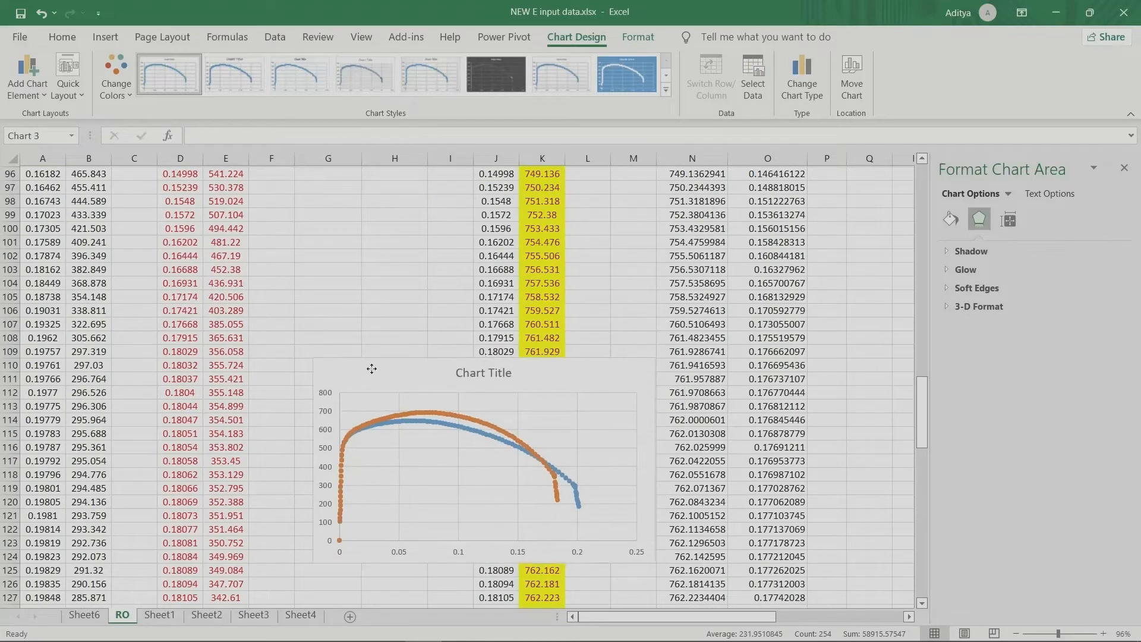
{"action": "left_click_drag", "start_coordinate": [371, 369], "coordinate": [356, 265]}
{"action": "left_click", "coordinate": [416, 307]}
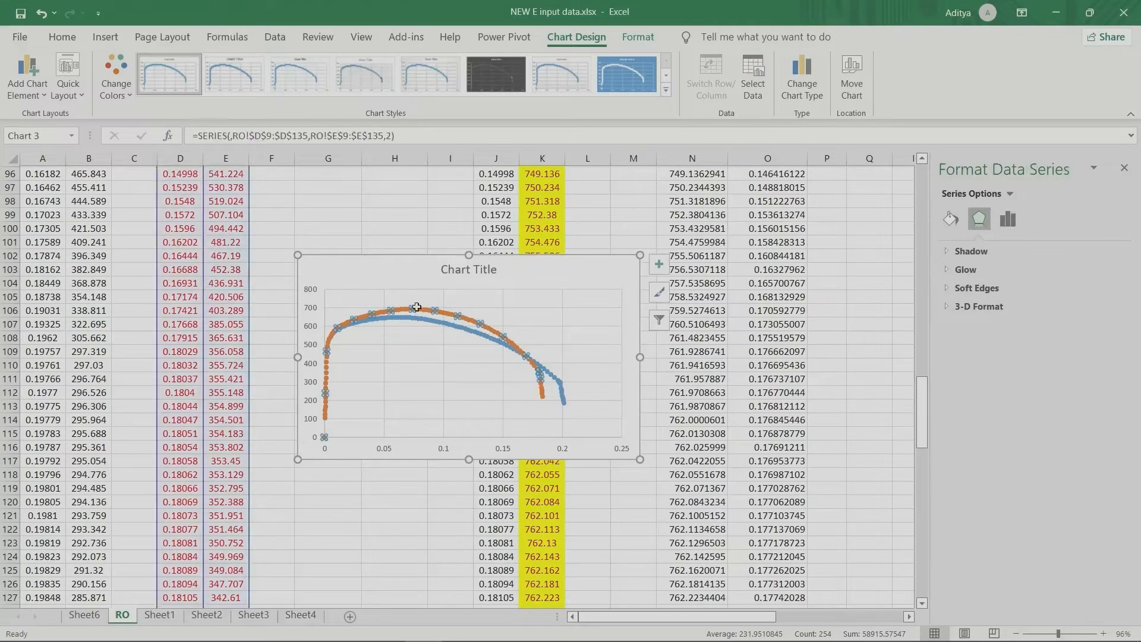
{"action": "left_click", "coordinate": [423, 327]}
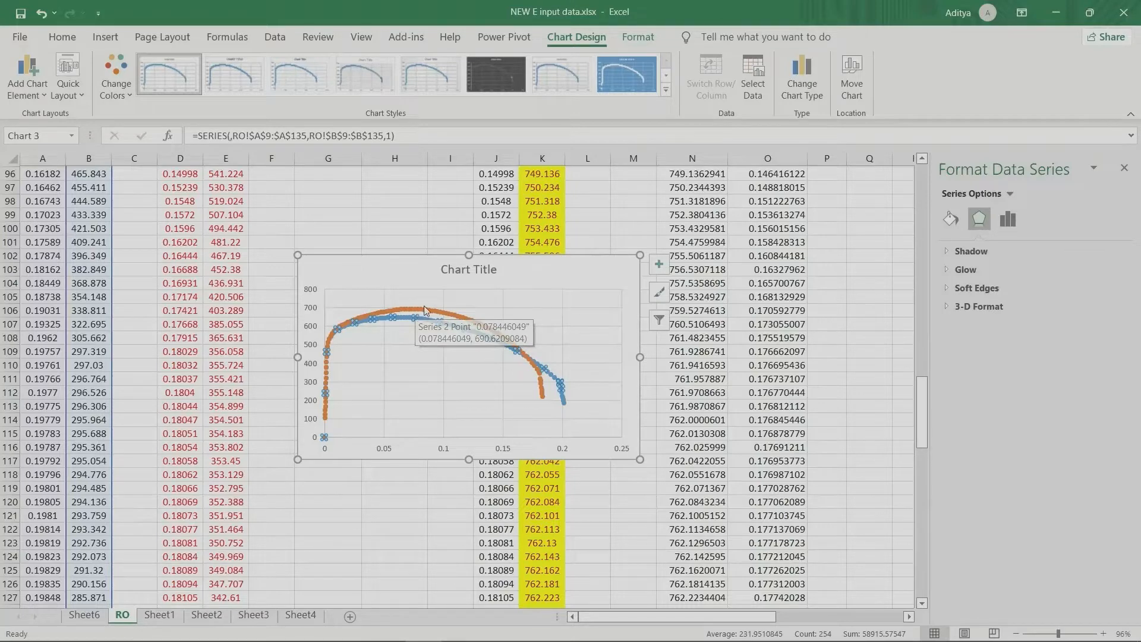
{"action": "mouse_move", "coordinate": [418, 308]}
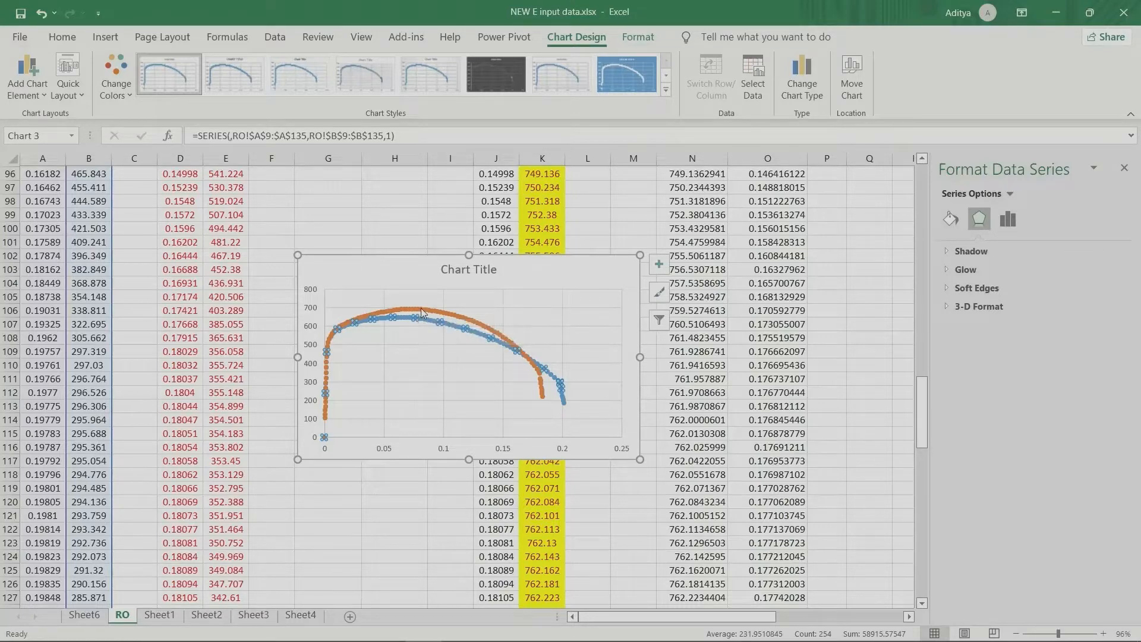
{"action": "left_click", "coordinate": [403, 275]}
Step: Move the combined stress-strain chart up the sheet into the empty area just below the log10 columns
{"action": "scroll", "coordinate": [402, 303], "scroll_direction": "up", "scroll_amount": 11}
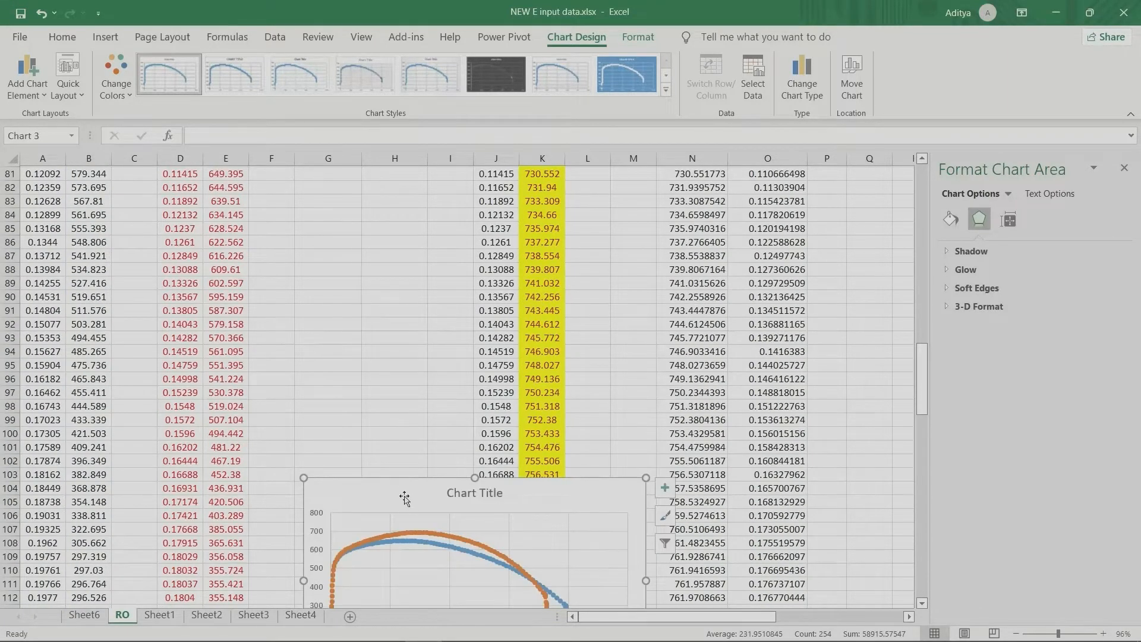
{"action": "scroll", "coordinate": [404, 493], "scroll_direction": "down", "scroll_amount": 6}
{"action": "scroll", "coordinate": [352, 291], "scroll_direction": "up", "scroll_amount": 4}
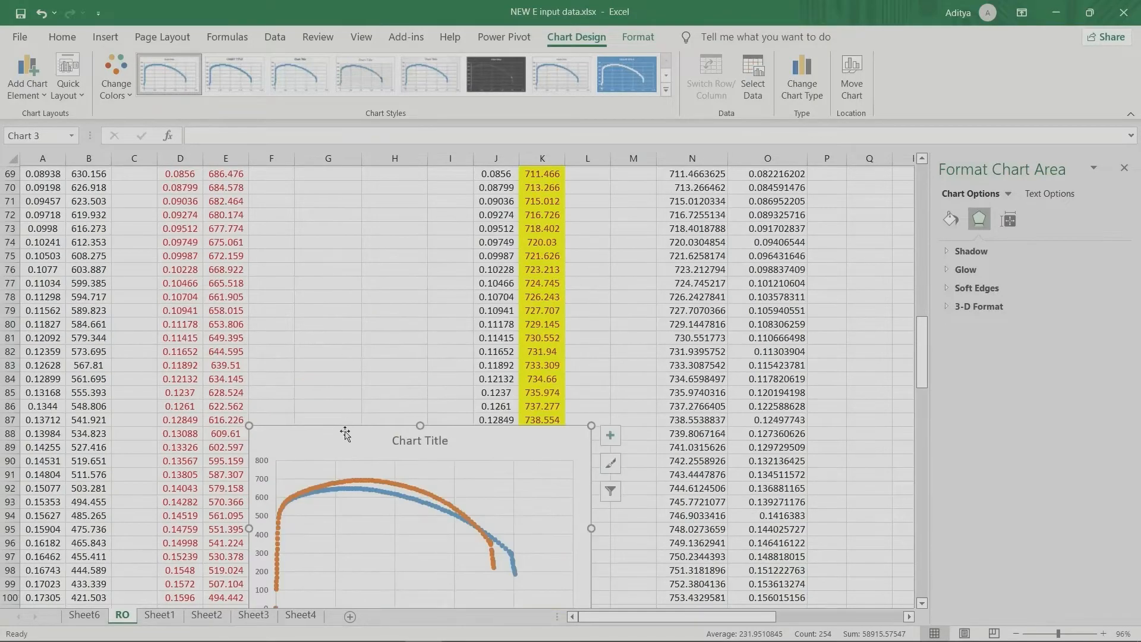
{"action": "left_click_drag", "start_coordinate": [340, 450], "coordinate": [341, 316]}
{"action": "scroll", "coordinate": [342, 318], "scroll_direction": "up", "scroll_amount": 6}
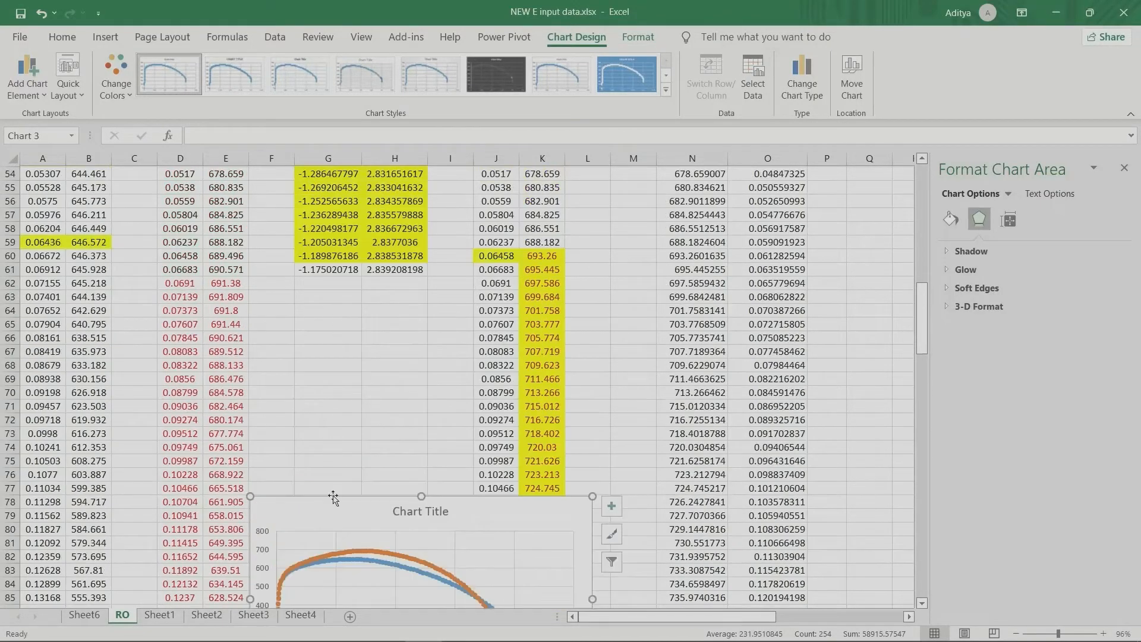
{"action": "left_click_drag", "start_coordinate": [333, 517], "coordinate": [333, 361]}
{"action": "scroll", "coordinate": [333, 360], "scroll_direction": "up", "scroll_amount": 17}
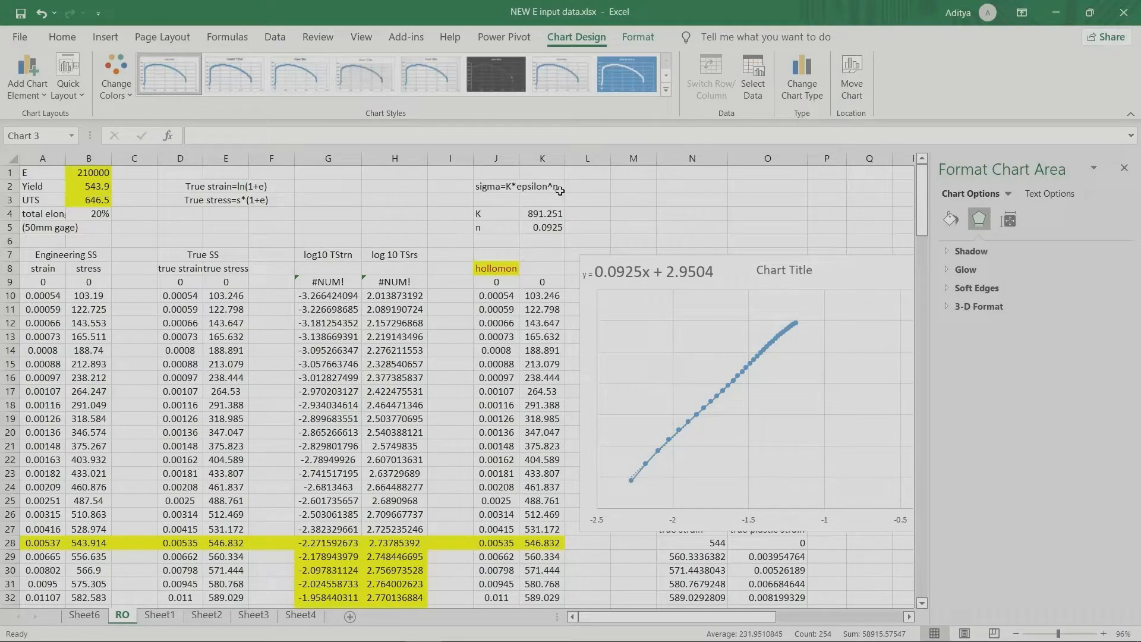
Step: Nudge the log true stress-strain chart slightly up and to the left, and review the log10 formulas in G9 and H9 with their true strain source
{"action": "left_click", "coordinate": [630, 276]}
{"action": "left_click_drag", "start_coordinate": [745, 279], "coordinate": [738, 275]}
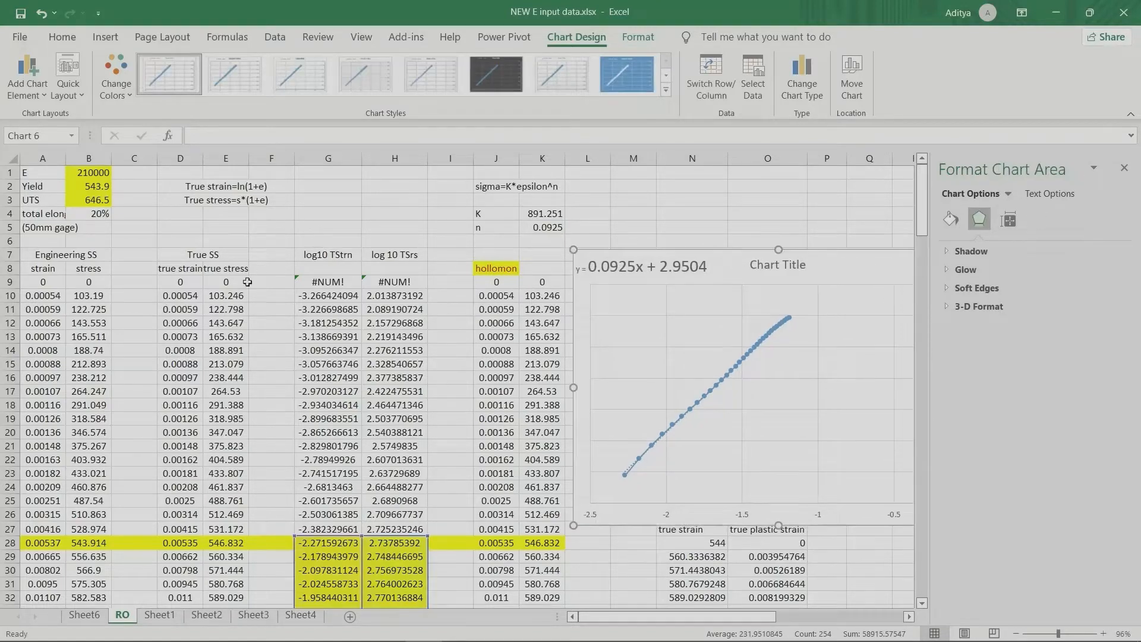
{"action": "left_click", "coordinate": [323, 283]}
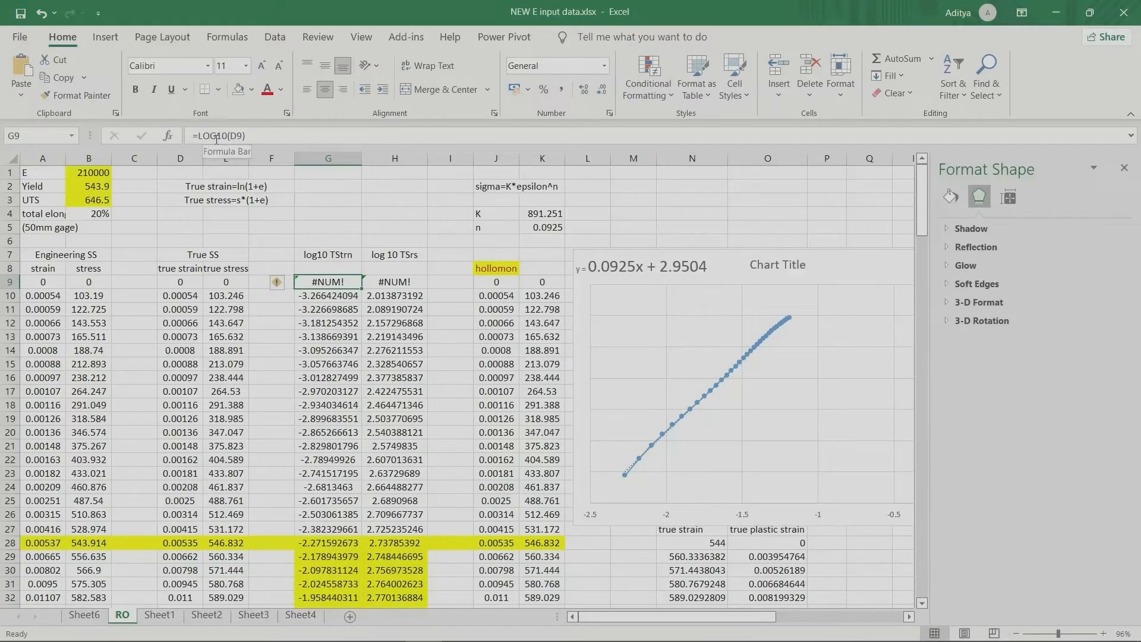
{"action": "left_click", "coordinate": [182, 282]}
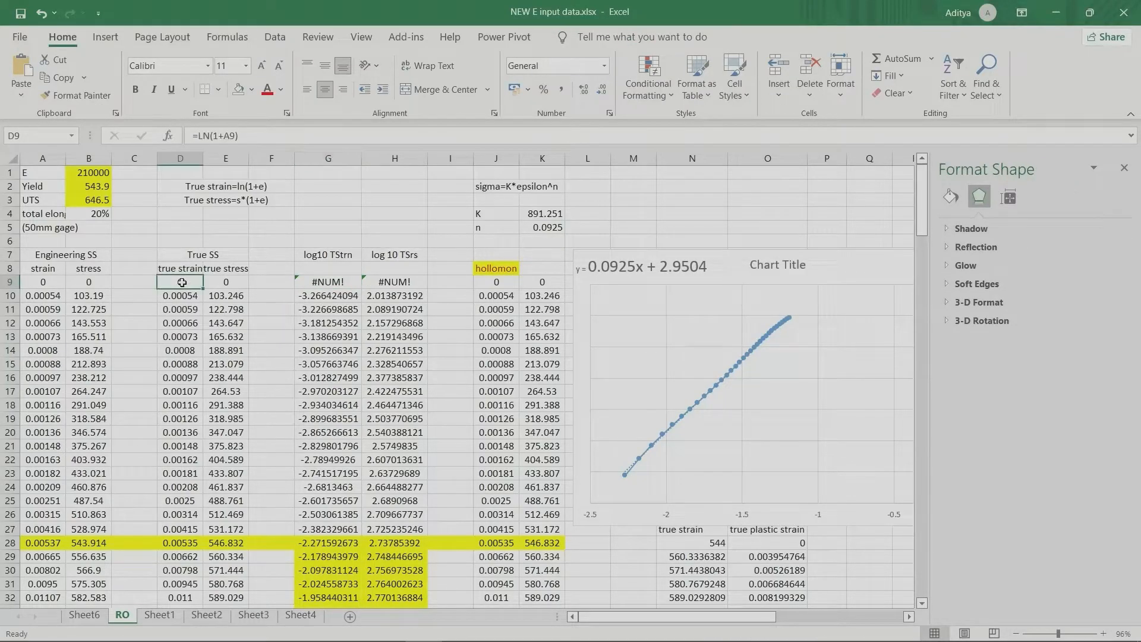
{"action": "left_click", "coordinate": [395, 284]}
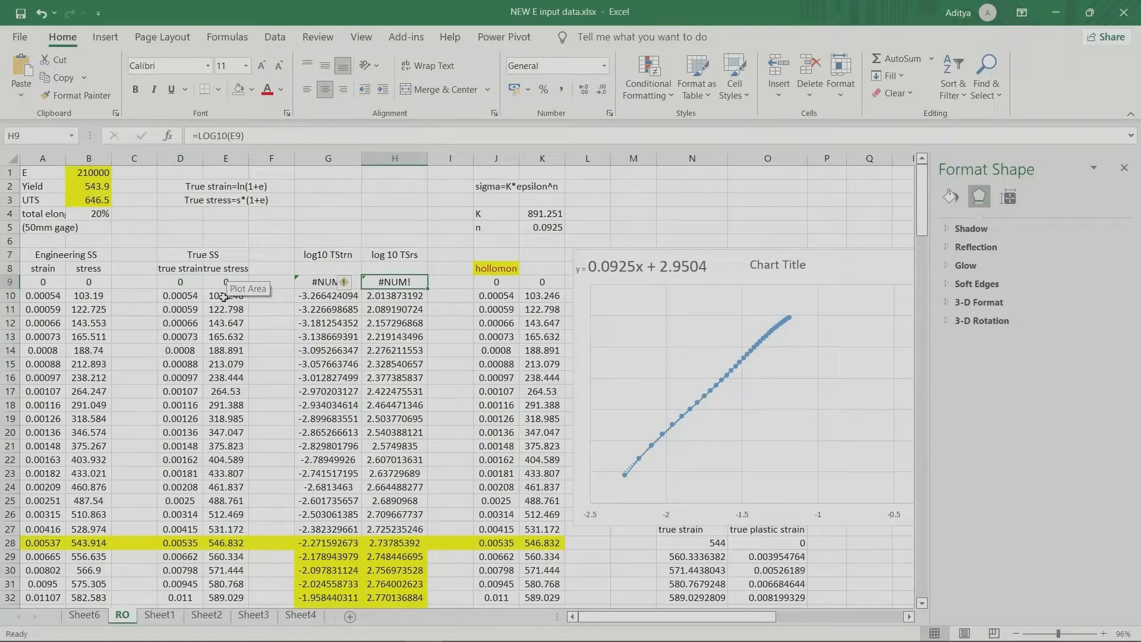
{"action": "left_click", "coordinate": [320, 283]}
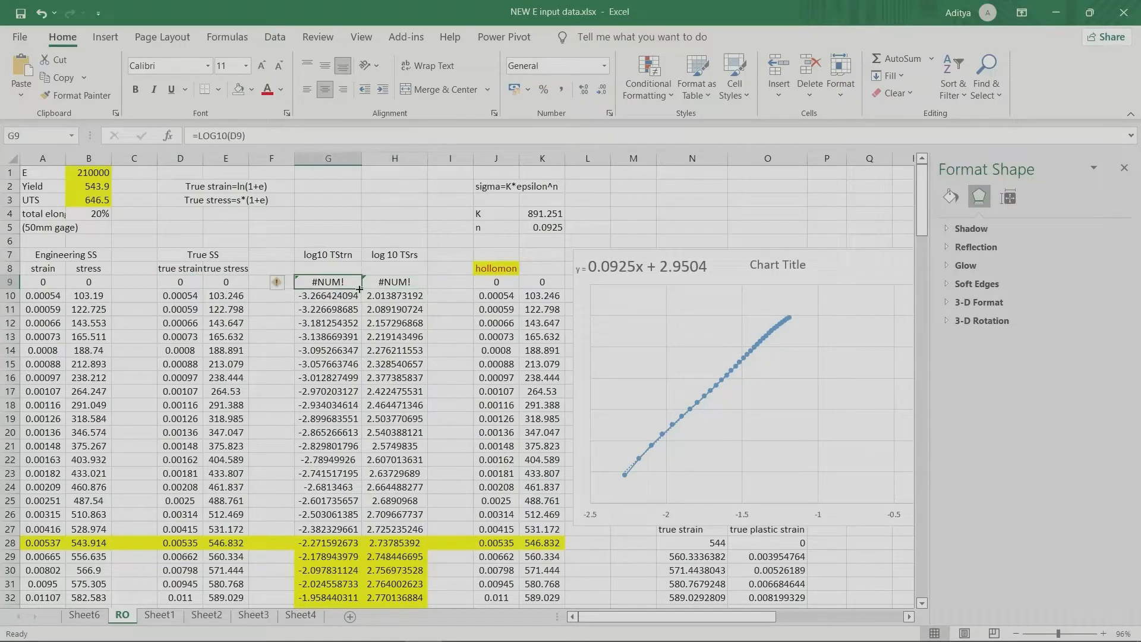
Step: Fill the log10 true strain formula from G9 down to G20
{"action": "left_click_drag", "start_coordinate": [361, 289], "coordinate": [360, 439]}
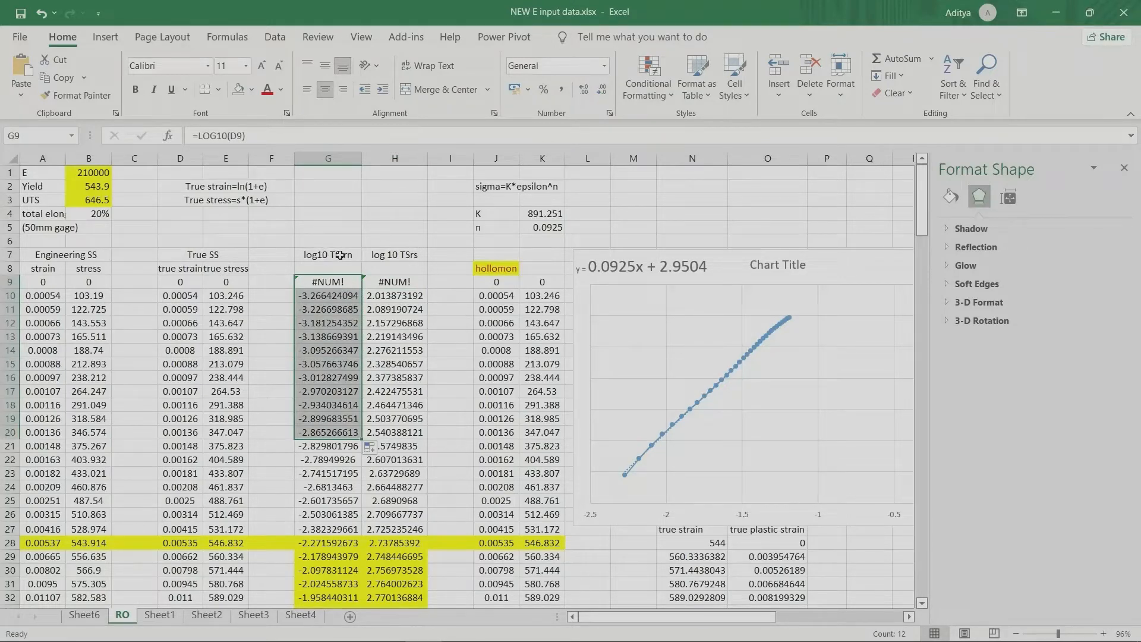
{"action": "left_click", "coordinate": [421, 278]}
{"action": "left_click", "coordinate": [423, 225]}
Step: Examine the yield point values in A28:D28 and follow the data down to the peak of the combined stress-strain chart
{"action": "scroll", "coordinate": [398, 350], "scroll_direction": "down", "scroll_amount": 2}
{"action": "scroll", "coordinate": [397, 350], "scroll_direction": "down", "scroll_amount": 2}
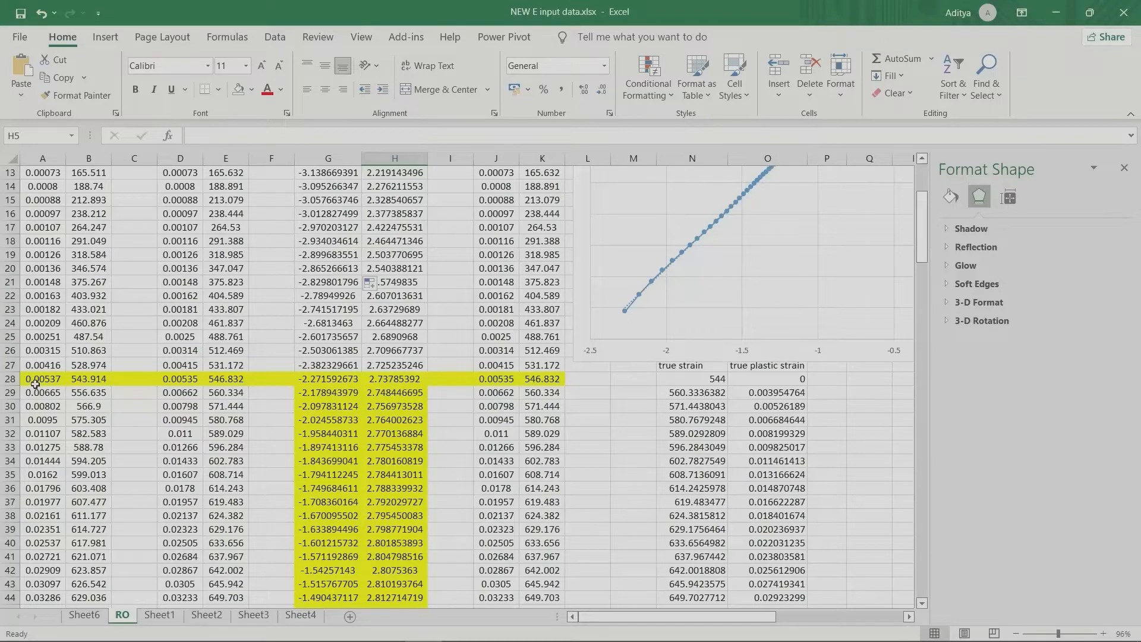
{"action": "left_click_drag", "start_coordinate": [35, 384], "coordinate": [176, 373]}
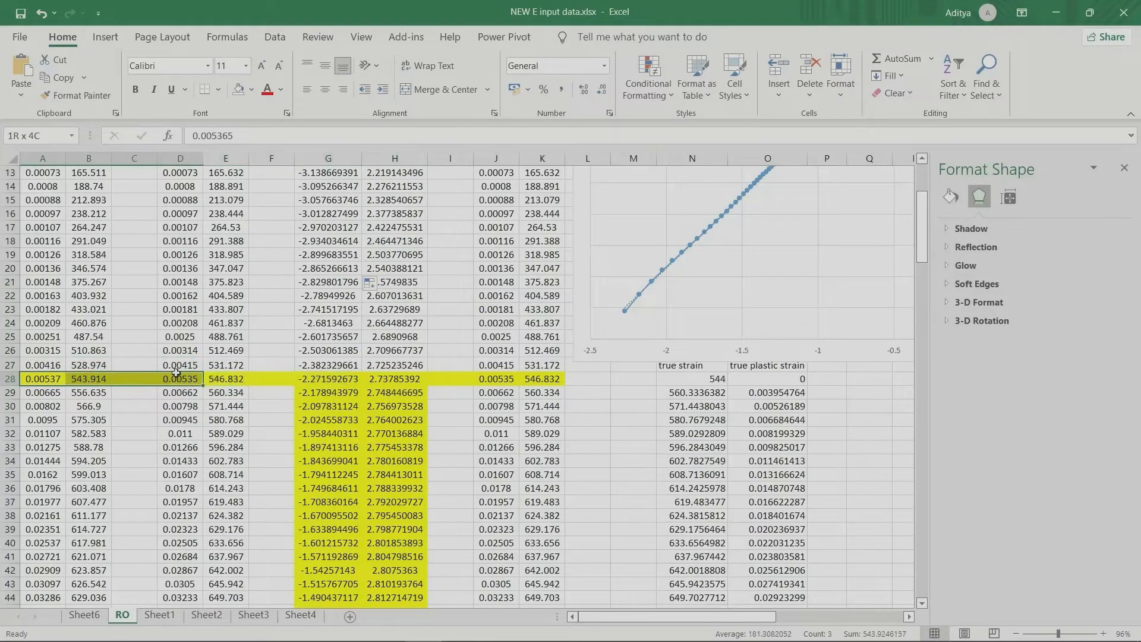
{"action": "scroll", "coordinate": [329, 397], "scroll_direction": "down", "scroll_amount": 11}
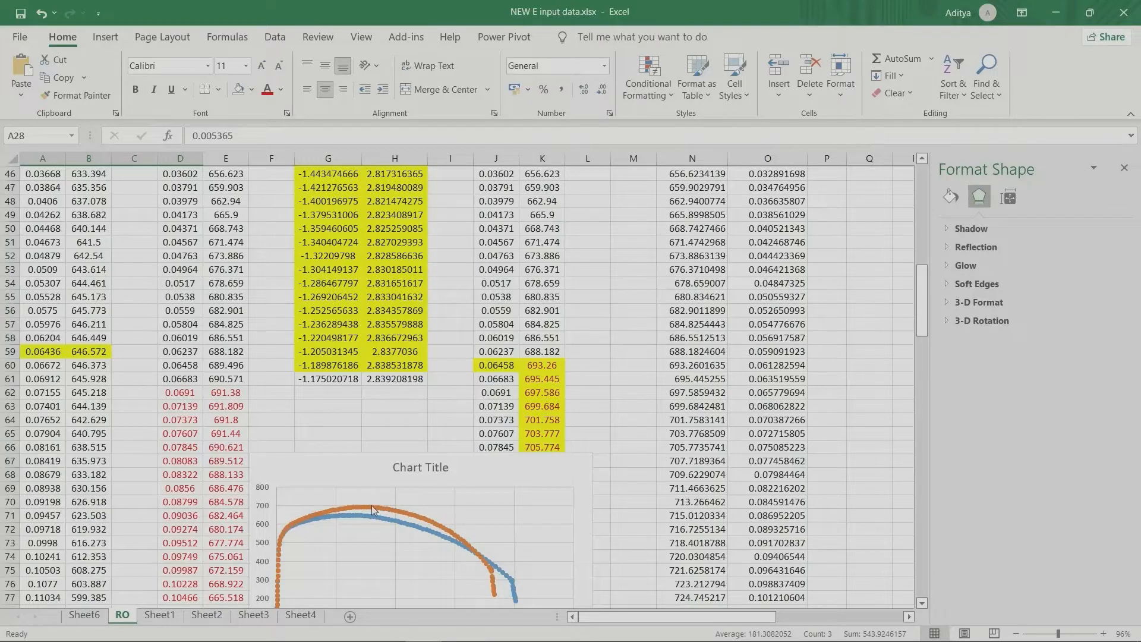
{"action": "mouse_move", "coordinate": [372, 505]}
Step: Insert a scatter chart from the log10 strain and stress values in G28:H61 and move it beside the existing log chart
{"action": "left_click_drag", "start_coordinate": [394, 381], "coordinate": [324, 310]}
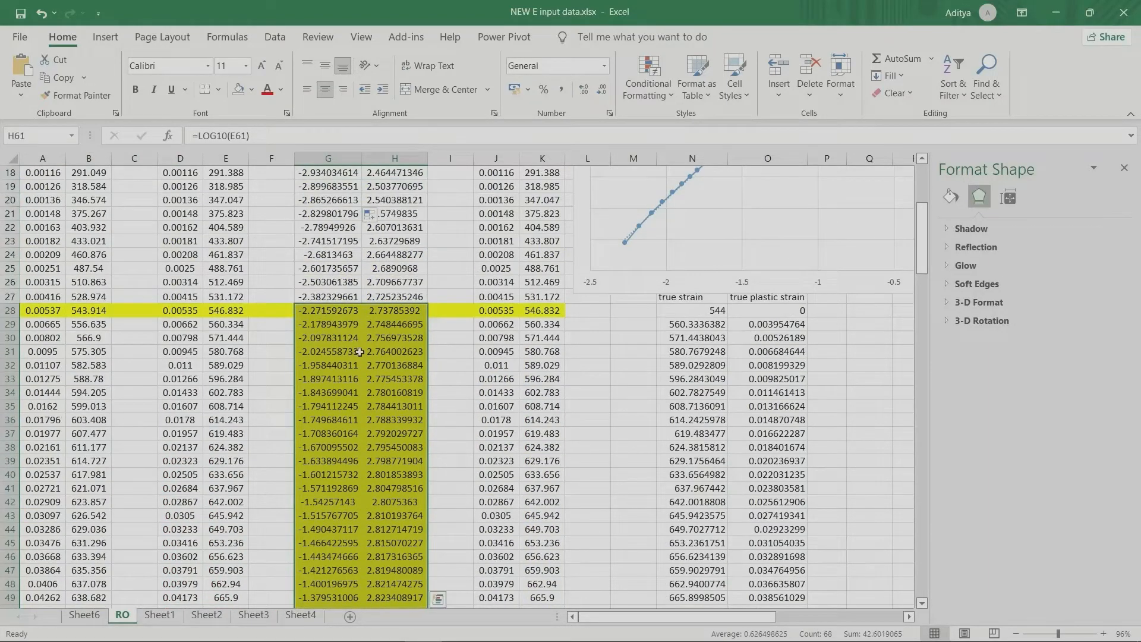
{"action": "right_click", "coordinate": [363, 313]}
{"action": "left_click", "coordinate": [413, 474]}
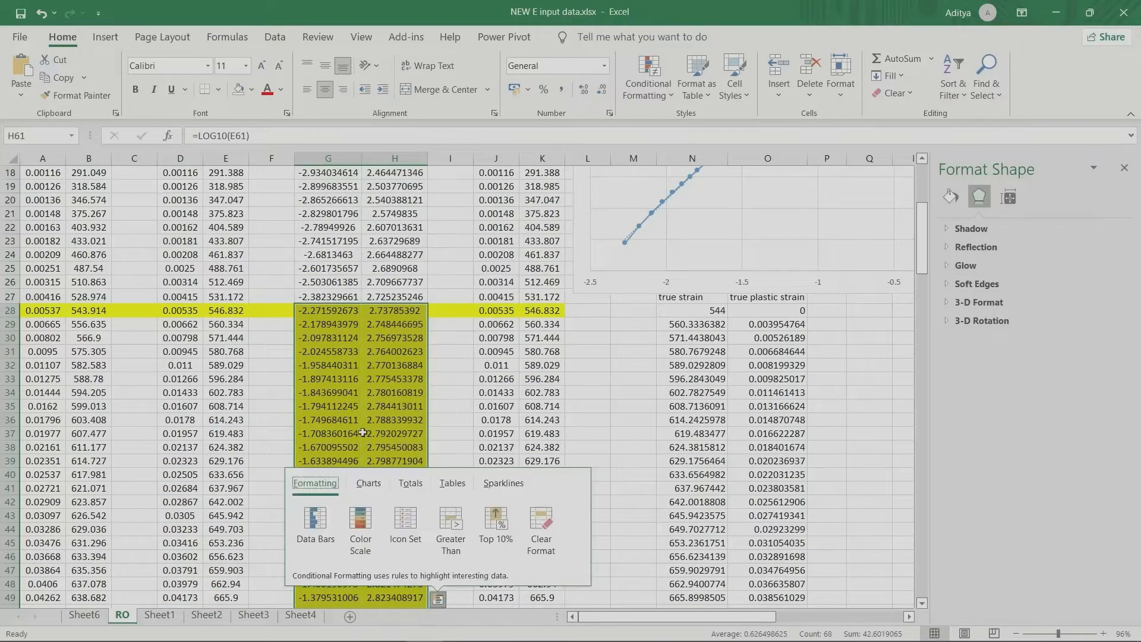
{"action": "left_click", "coordinate": [369, 485]}
{"action": "left_click", "coordinate": [314, 522]}
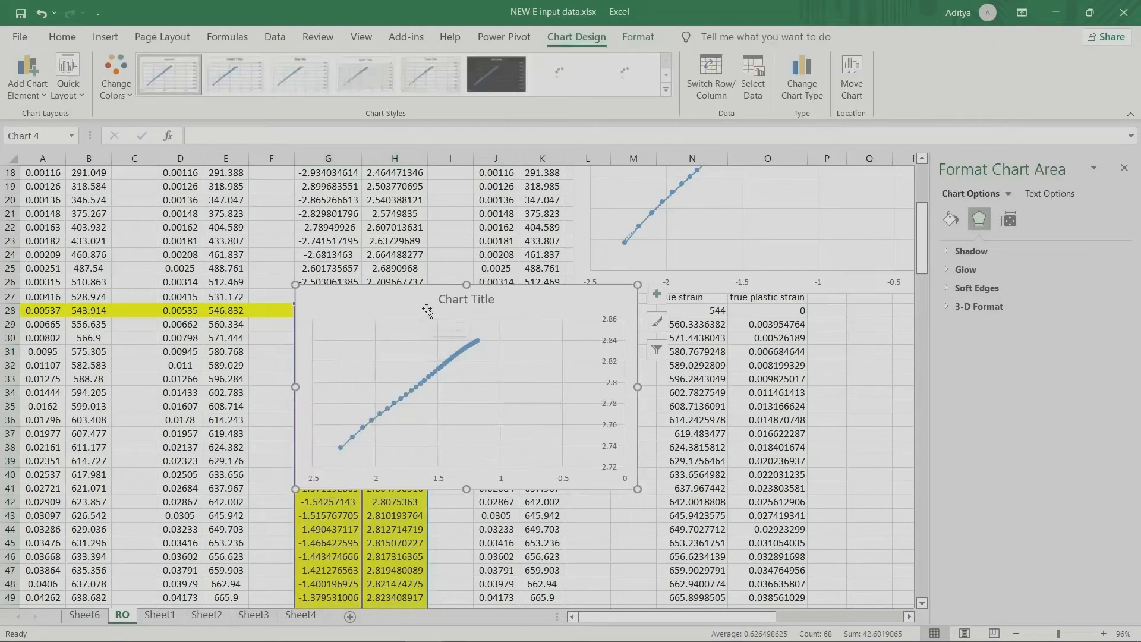
{"action": "scroll", "coordinate": [716, 276], "scroll_direction": "up", "scroll_amount": 3}
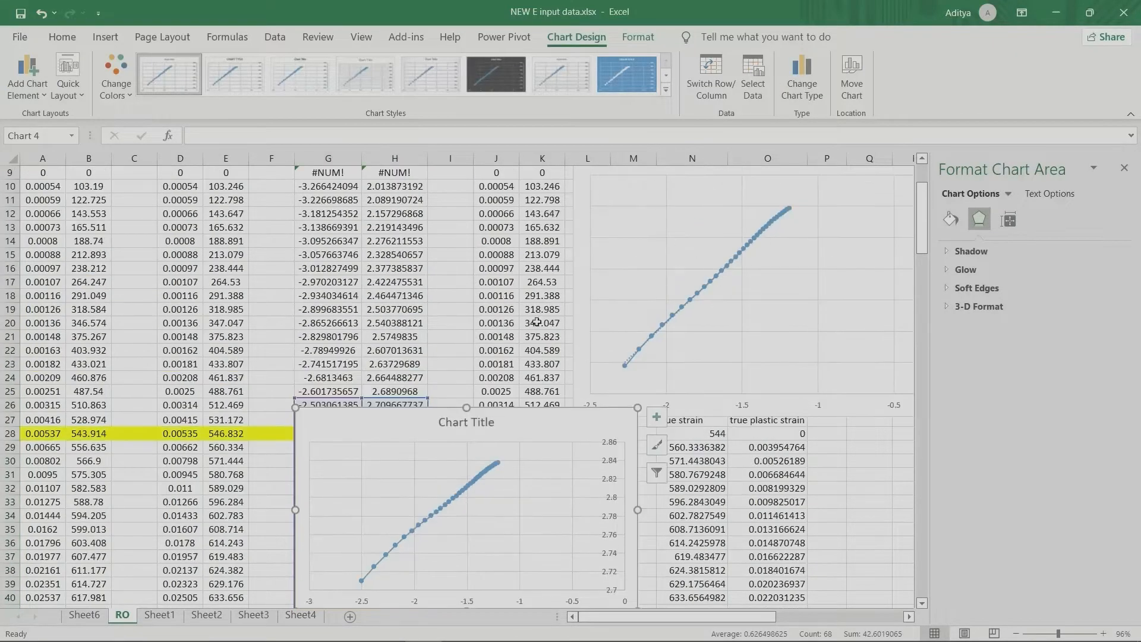
{"action": "left_click_drag", "start_coordinate": [559, 431], "coordinate": [468, 373]}
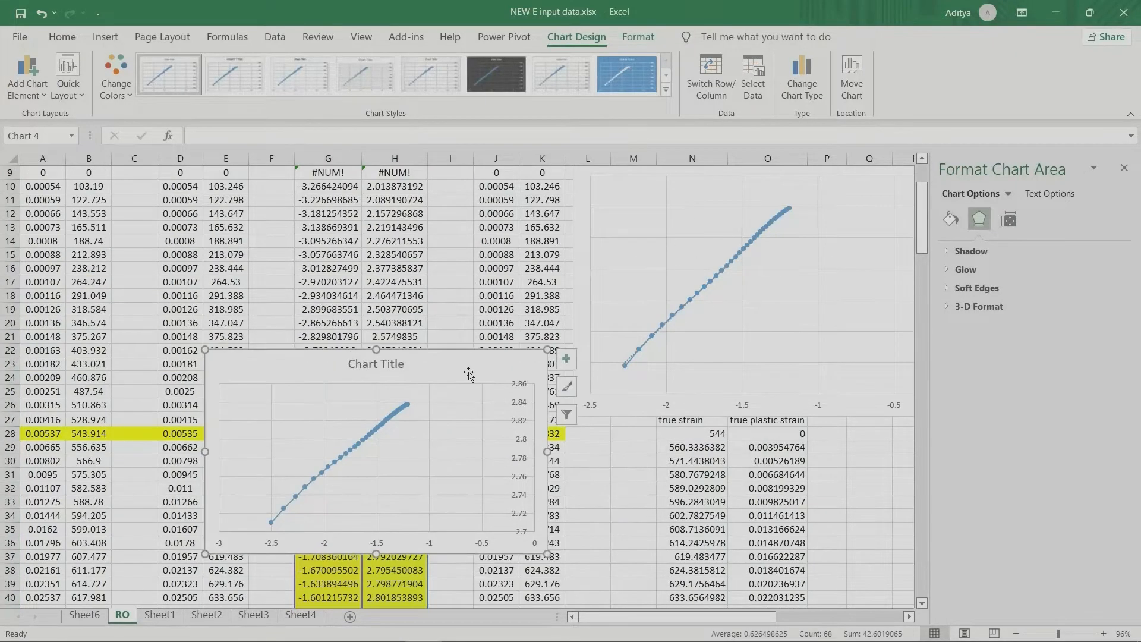
Step: Add a linear trendline to the trial log chart, display its equation and shift the equation label slightly off the curve
{"action": "left_click", "coordinate": [566, 358]}
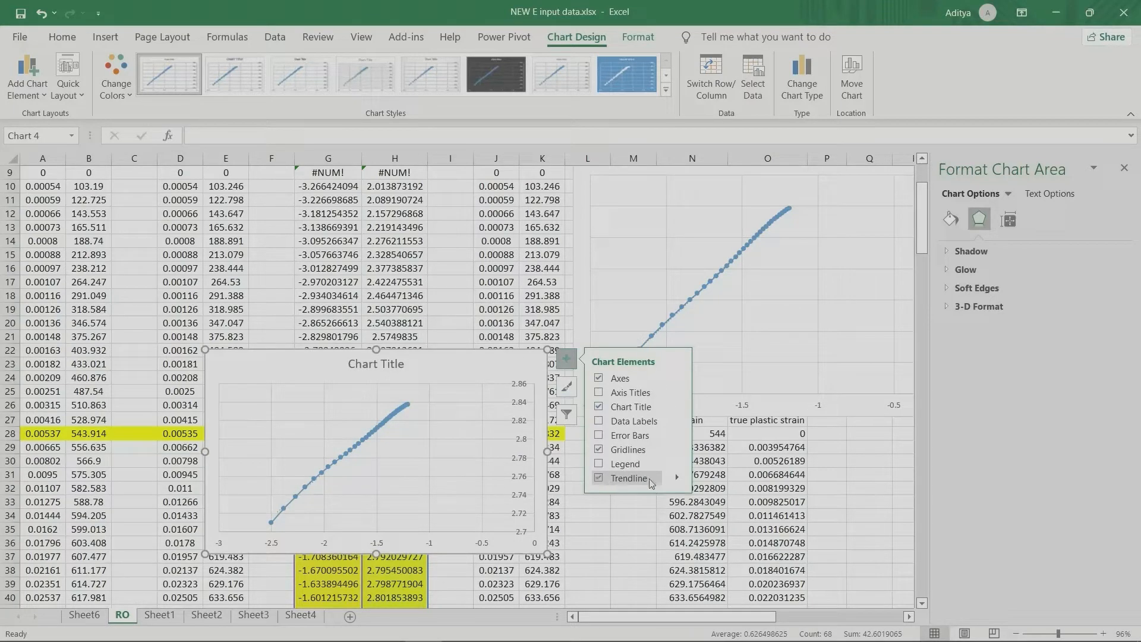
{"action": "left_click", "coordinate": [676, 477]}
{"action": "left_click", "coordinate": [718, 557]}
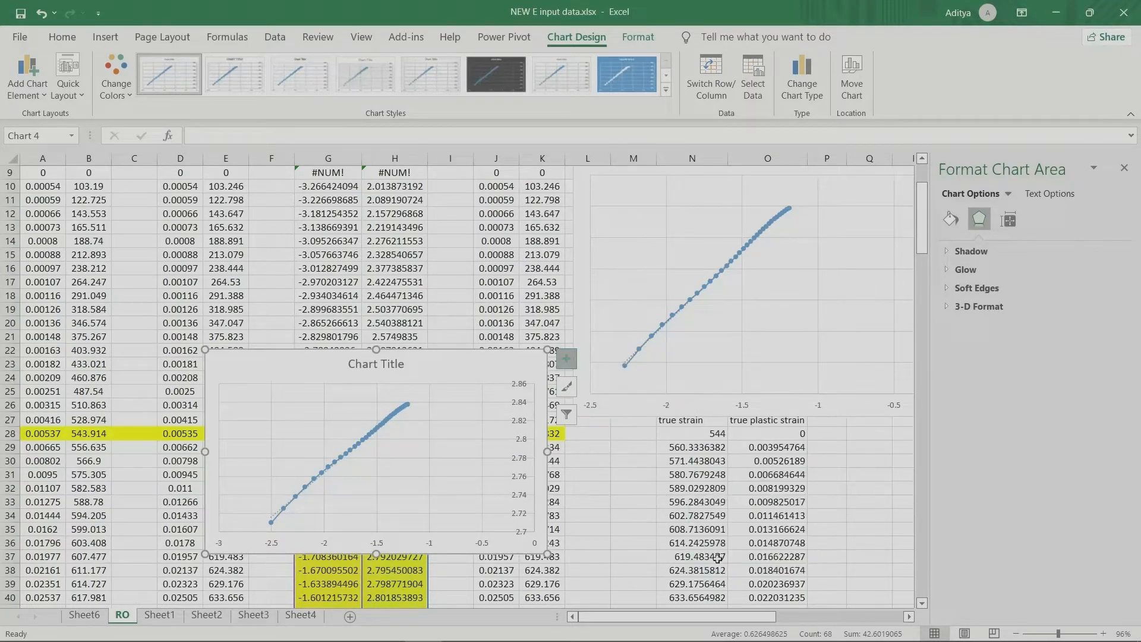
{"action": "left_click", "coordinate": [1007, 221]}
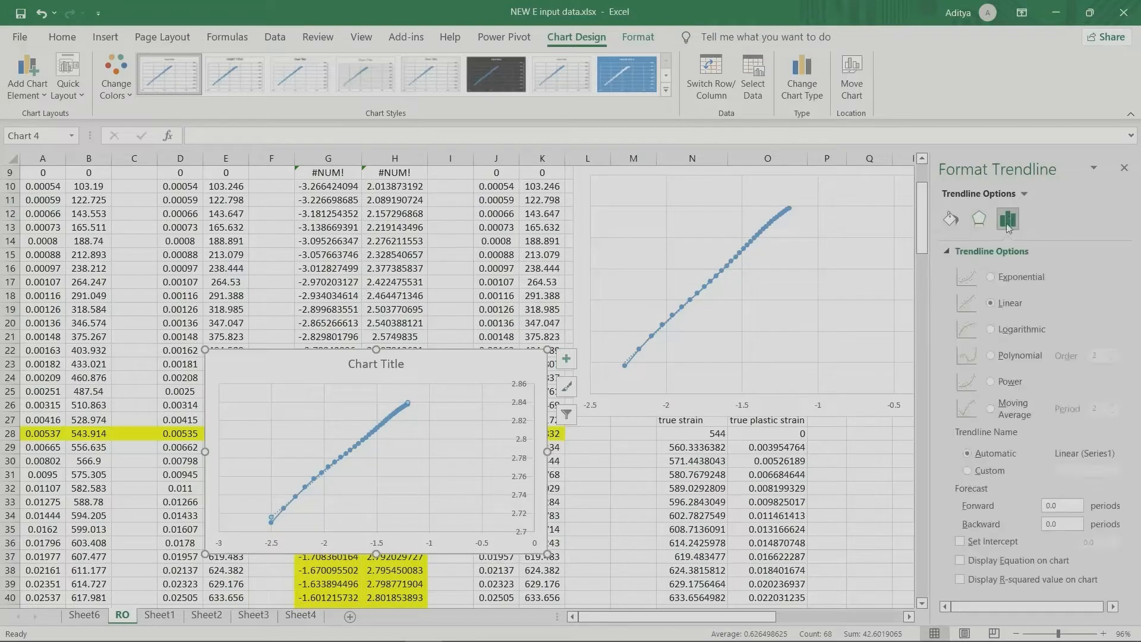
{"action": "left_click", "coordinate": [972, 563]}
{"action": "left_click", "coordinate": [330, 402]}
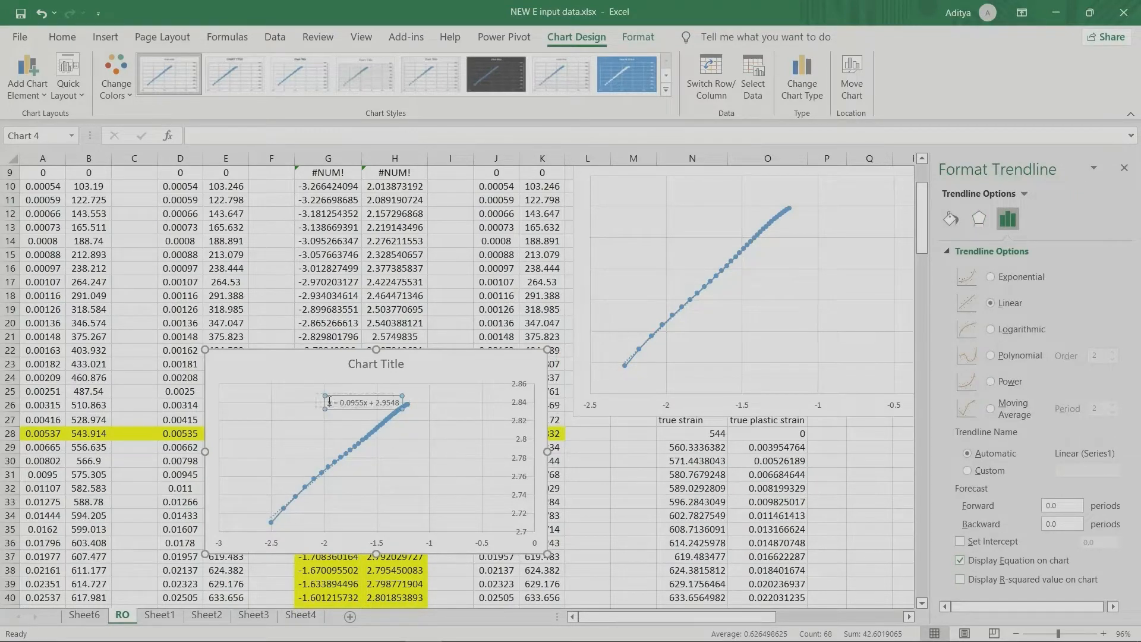
{"action": "left_click_drag", "start_coordinate": [338, 404], "coordinate": [329, 402]}
Step: Delete the trial log chart placed over the data columns
{"action": "left_click", "coordinate": [467, 369]}
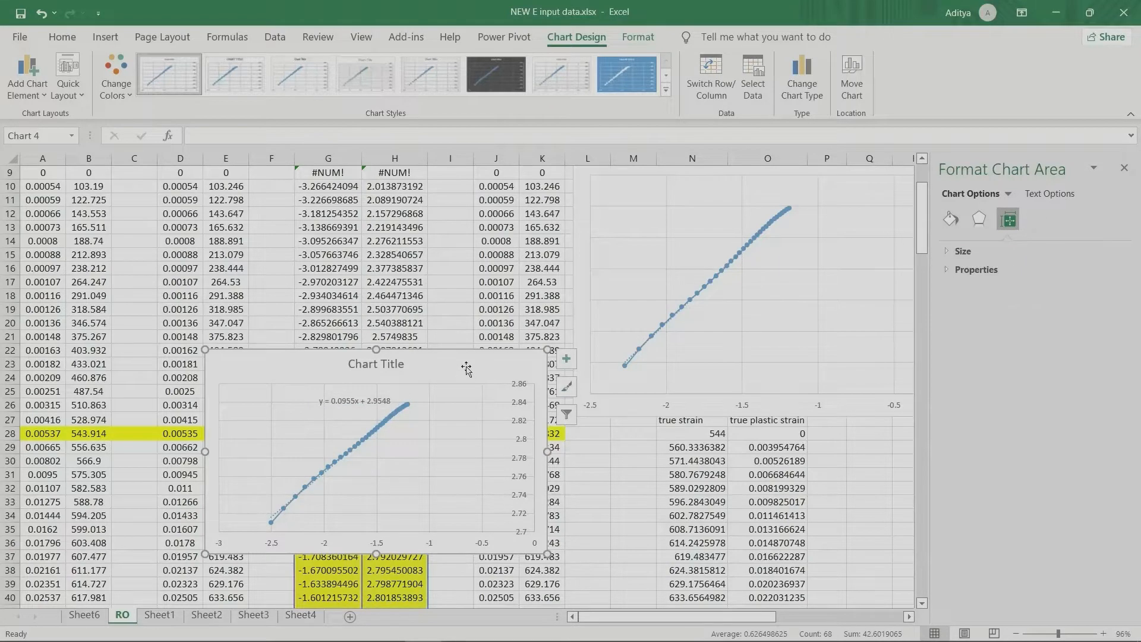
{"action": "key", "text": "Delete"}
{"action": "scroll", "coordinate": [466, 366], "scroll_direction": "up", "scroll_amount": 3}
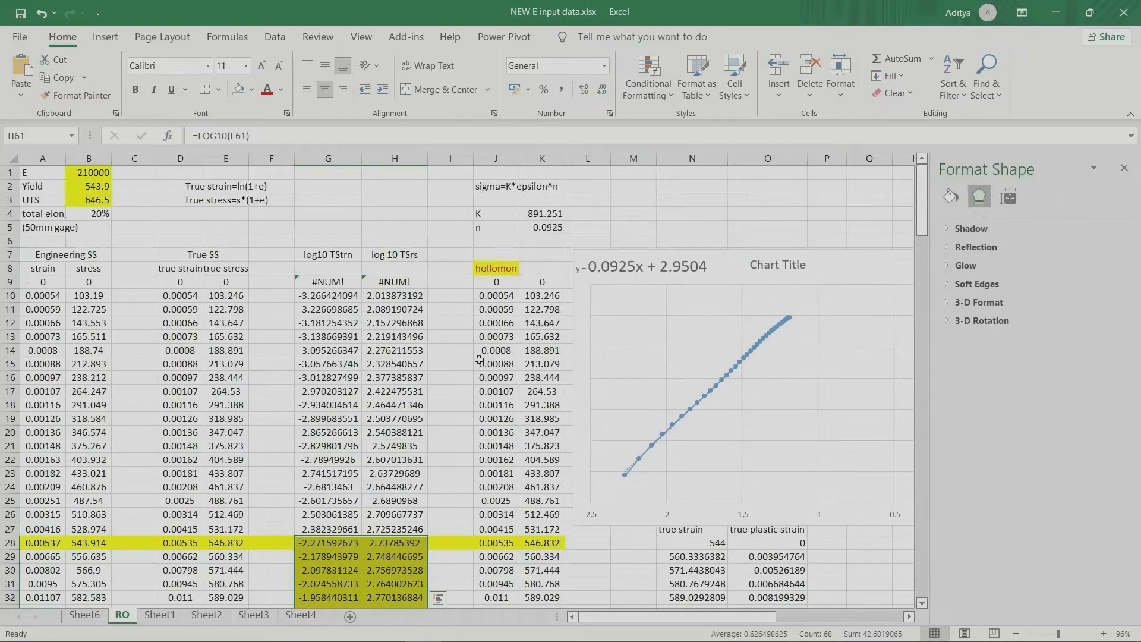
Step: Nudge the trendline equation label on the original log chart slightly to the right and enlarge the font of its y
{"action": "left_click", "coordinate": [634, 265]}
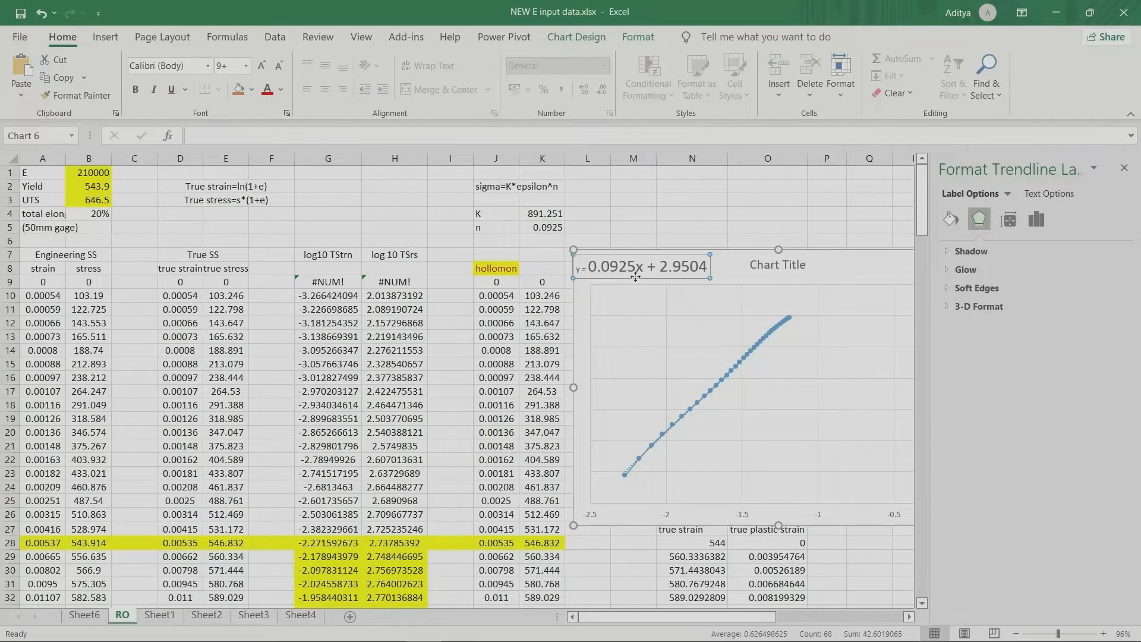
{"action": "left_click_drag", "start_coordinate": [645, 277], "coordinate": [658, 278]}
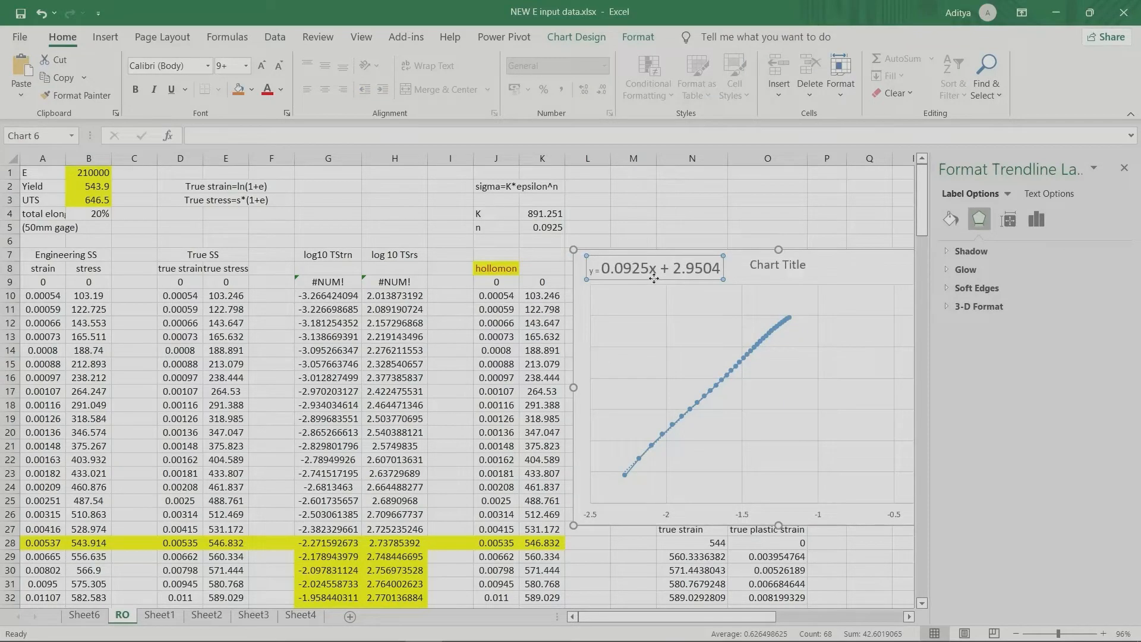
{"action": "double_click", "coordinate": [595, 273]}
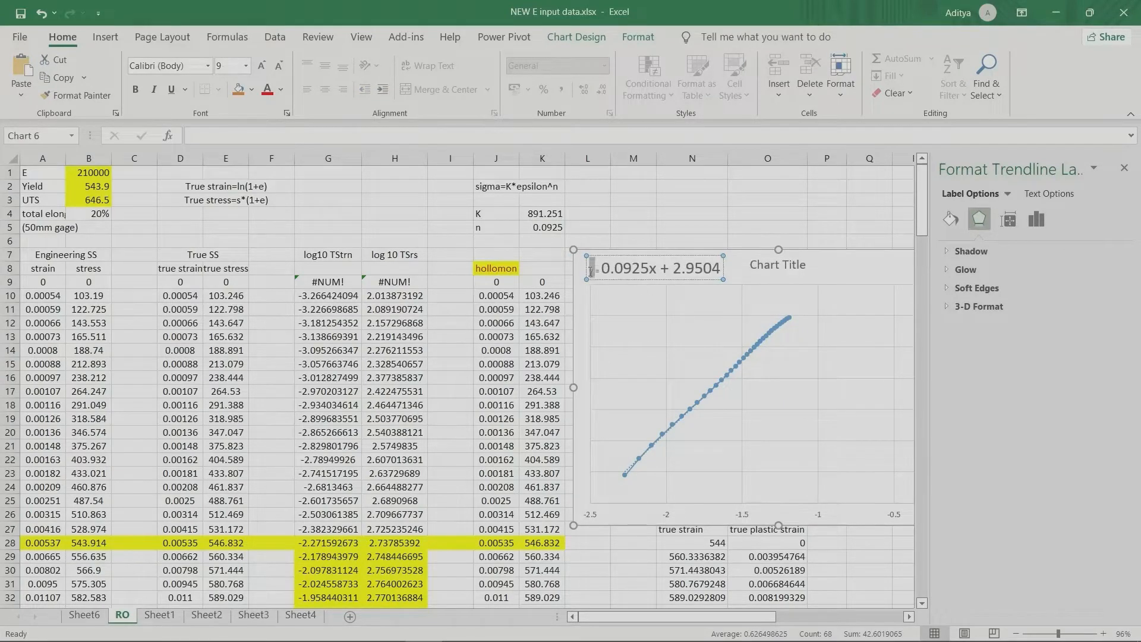
{"action": "left_click", "coordinate": [262, 67]}
{"action": "left_click", "coordinate": [262, 67]}
{"action": "left_click", "coordinate": [262, 67]}
{"action": "left_click", "coordinate": [262, 66]}
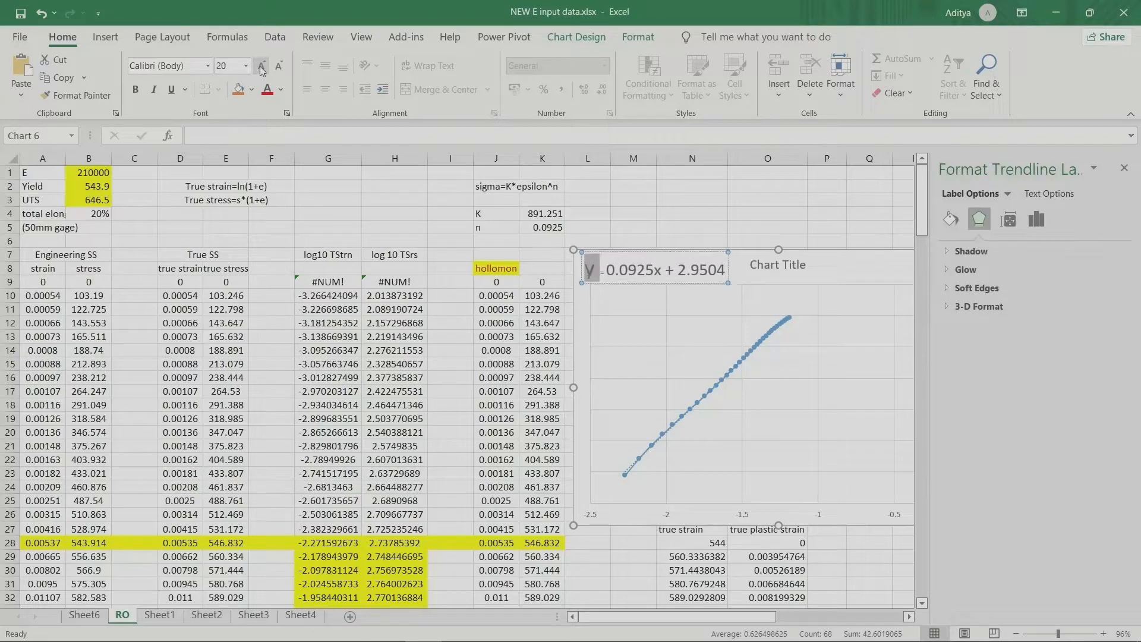
Step: Highlight the slope and the intercept in the original log chart's trendline equation one after the other
{"action": "left_click", "coordinate": [621, 273]}
{"action": "left_click_drag", "start_coordinate": [609, 273], "coordinate": [651, 278]}
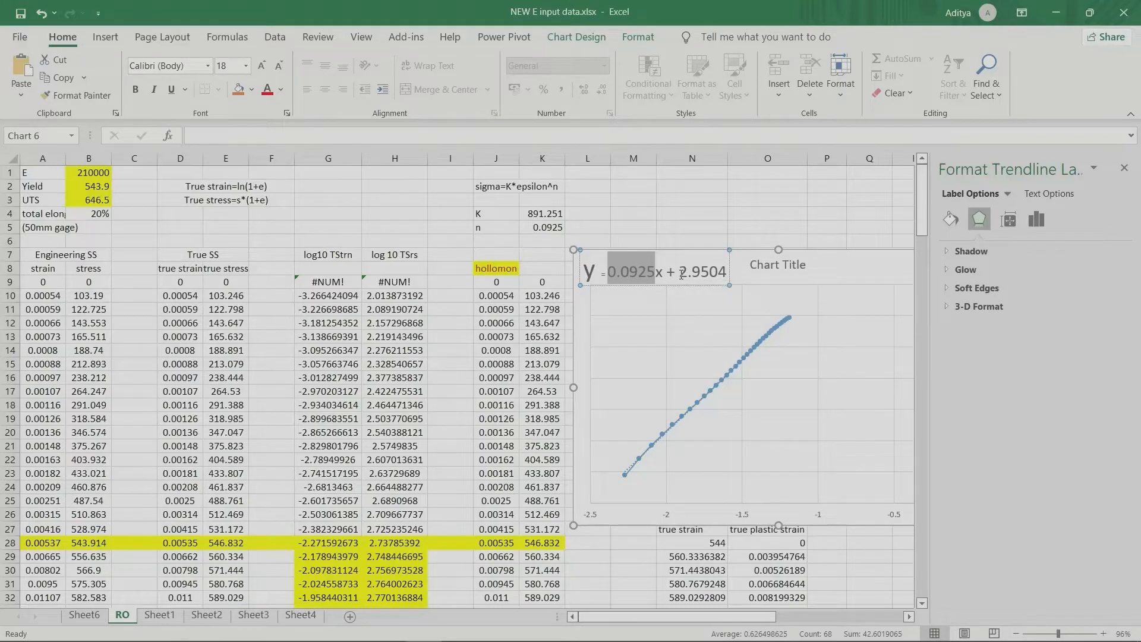
{"action": "left_click_drag", "start_coordinate": [679, 273], "coordinate": [726, 275]}
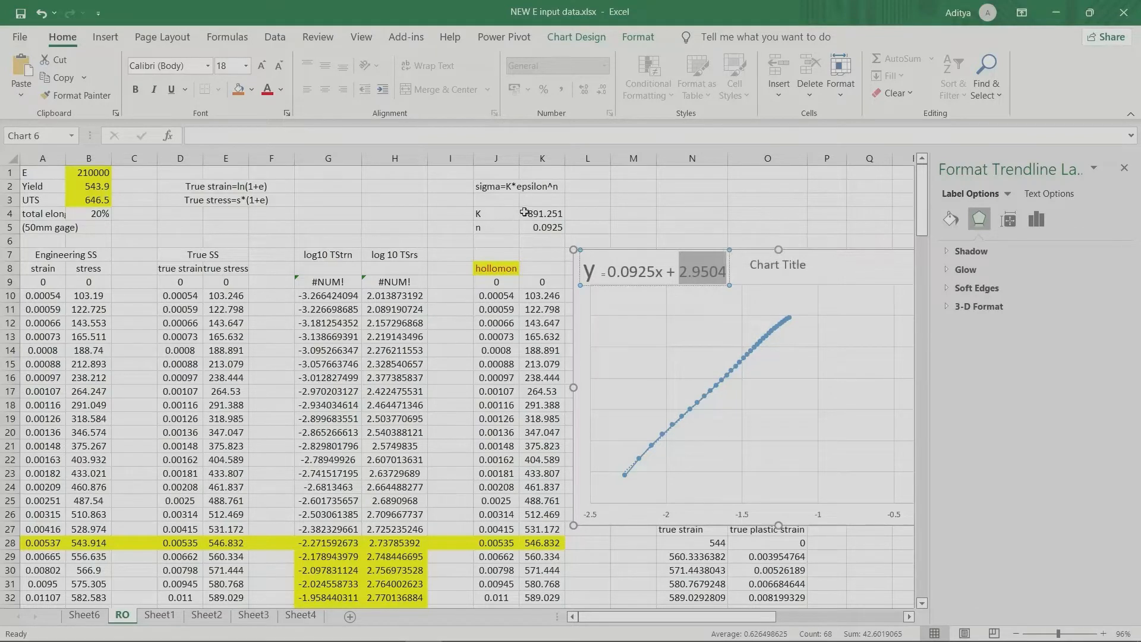
Step: Check the K value by computing =10^2.95 in K3, and clear that cell again
{"action": "left_click", "coordinate": [545, 202]}
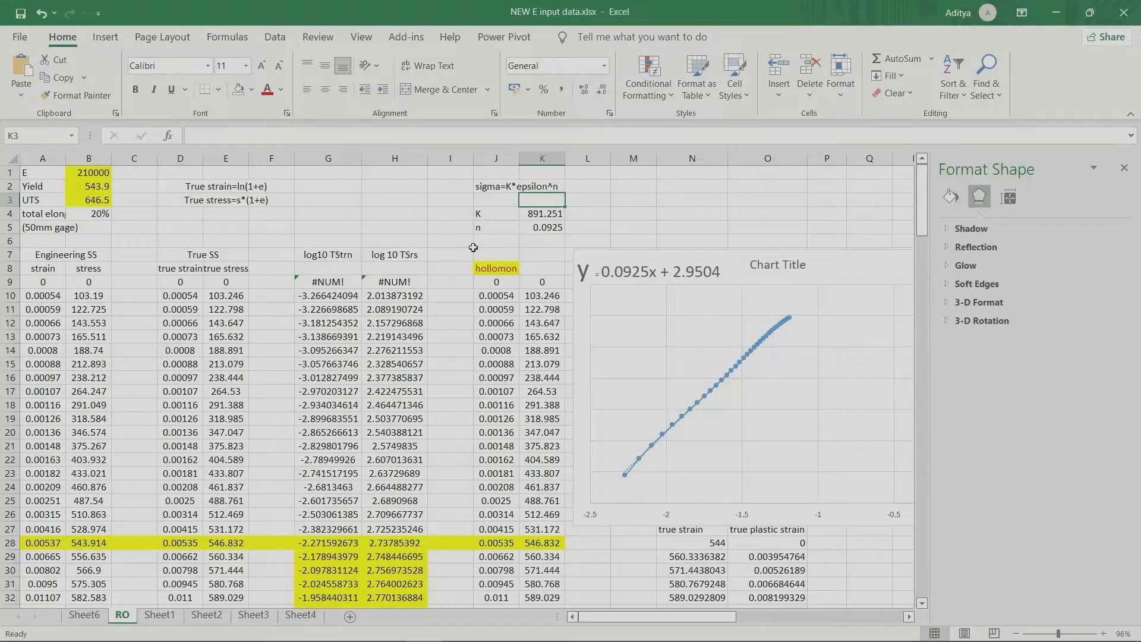
{"action": "type", "text": "=10"}
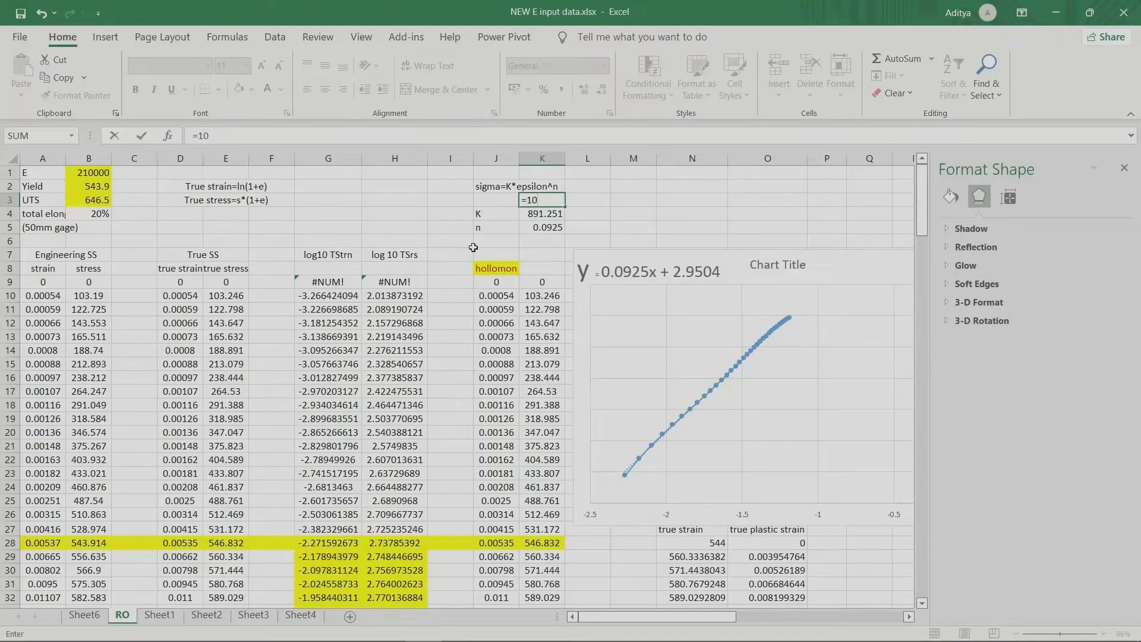
{"action": "type", "text": "^2.95"}
{"action": "key", "text": "Return"}
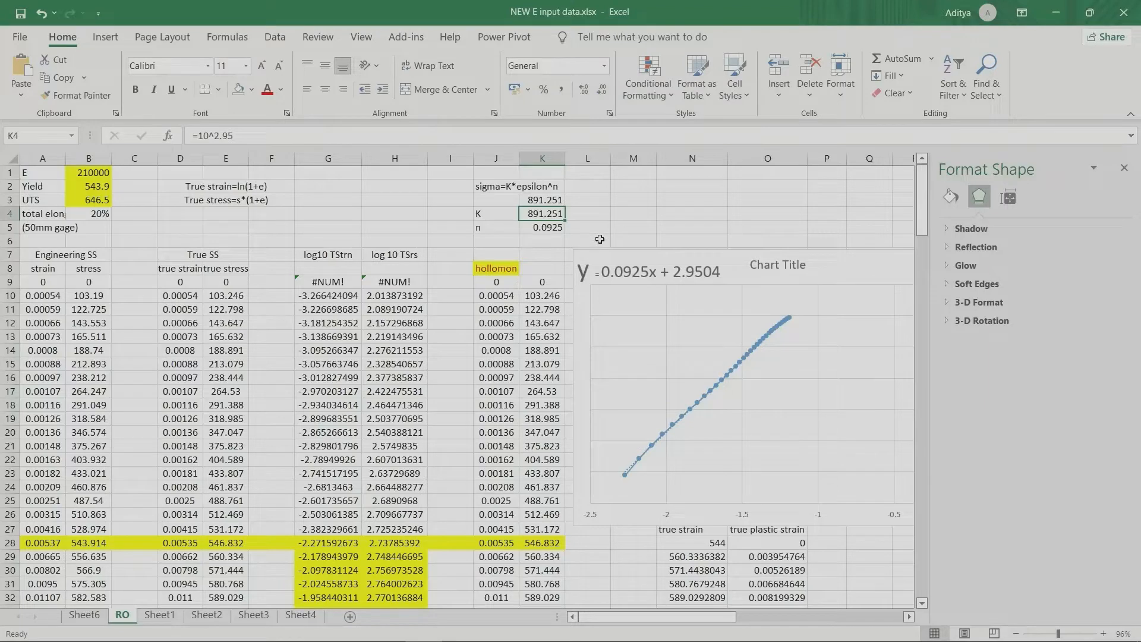
{"action": "left_click", "coordinate": [542, 202]}
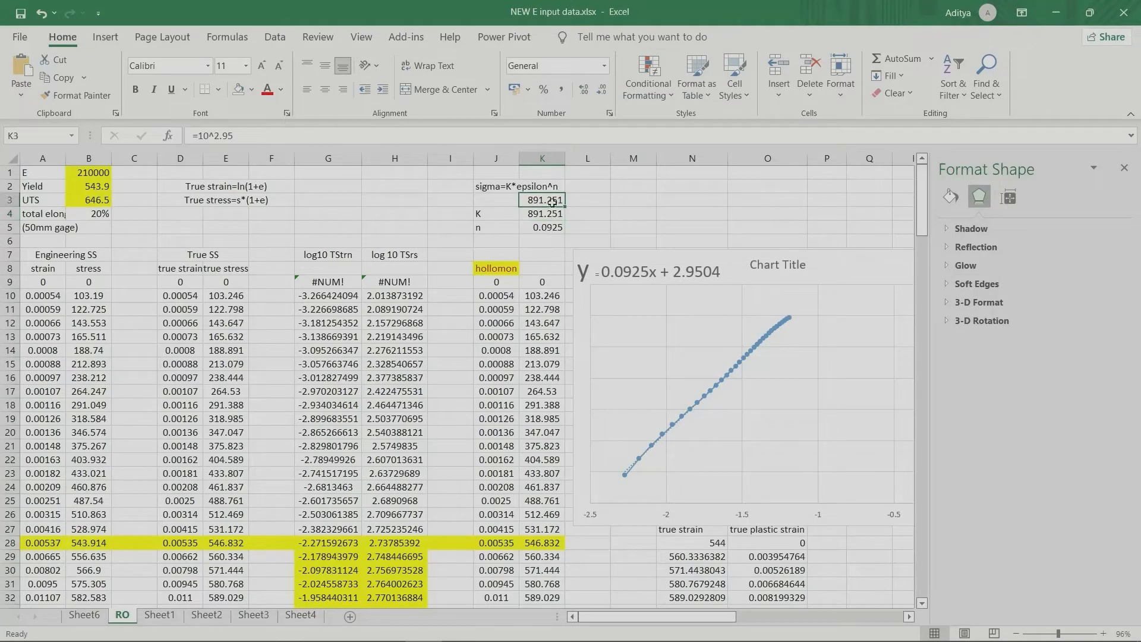
{"action": "key", "text": "Delete"}
Step: Review the true stress-strain data, the hollomon column heading in J8 and the log chart's source range down to the UTS row
{"action": "scroll", "coordinate": [194, 299], "scroll_direction": "down", "scroll_amount": 19}
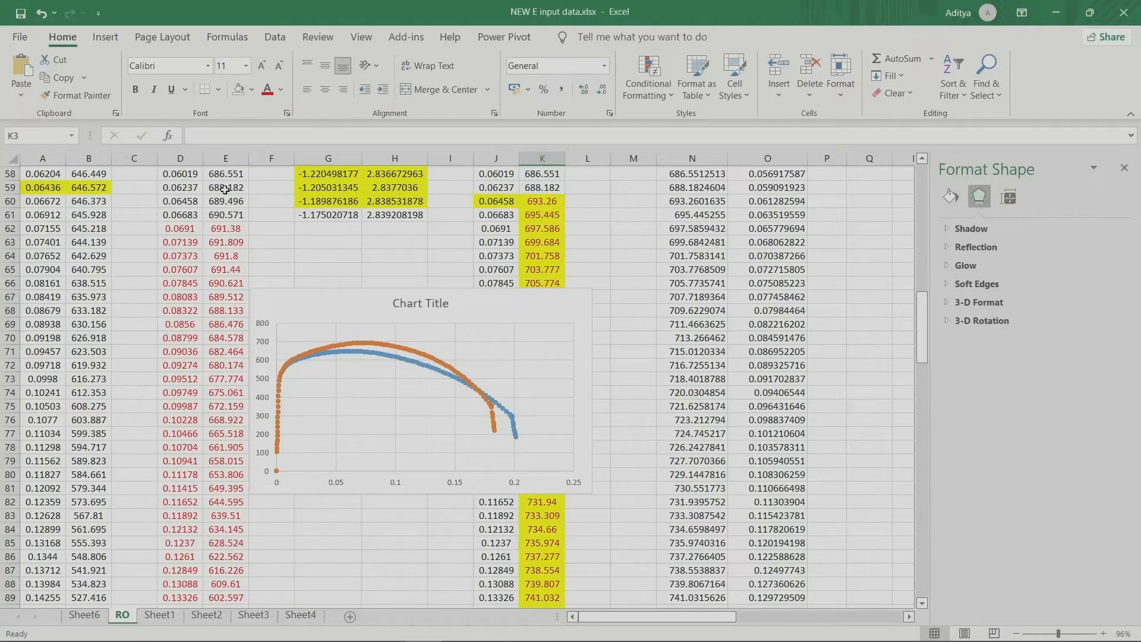
{"action": "scroll", "coordinate": [225, 189], "scroll_direction": "up", "scroll_amount": 14}
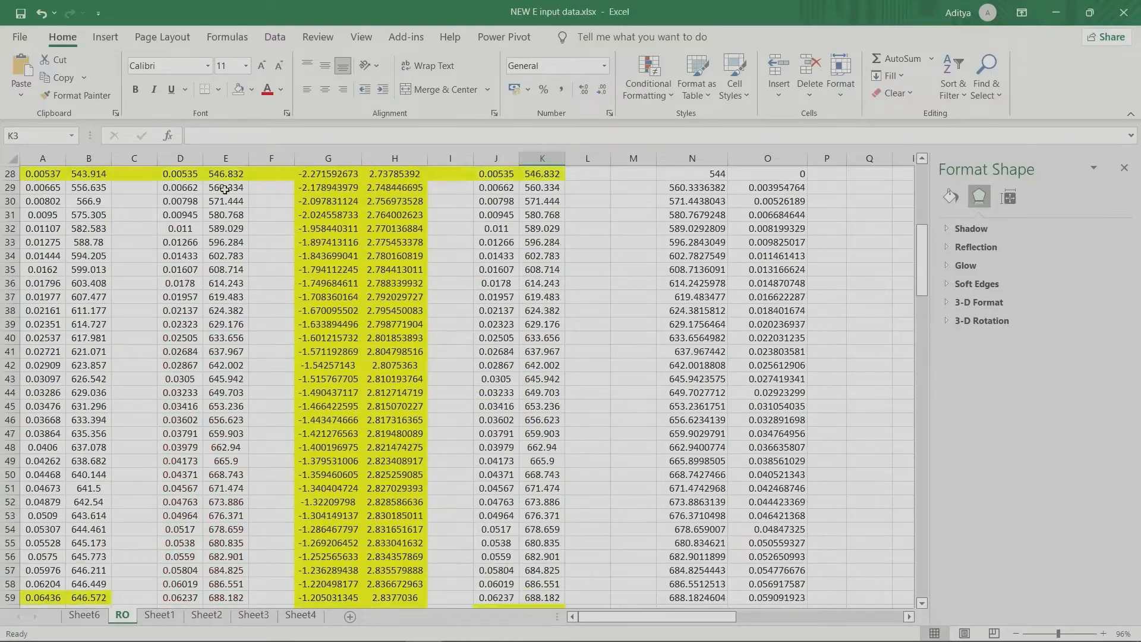
{"action": "scroll", "coordinate": [282, 275], "scroll_direction": "up", "scroll_amount": 5}
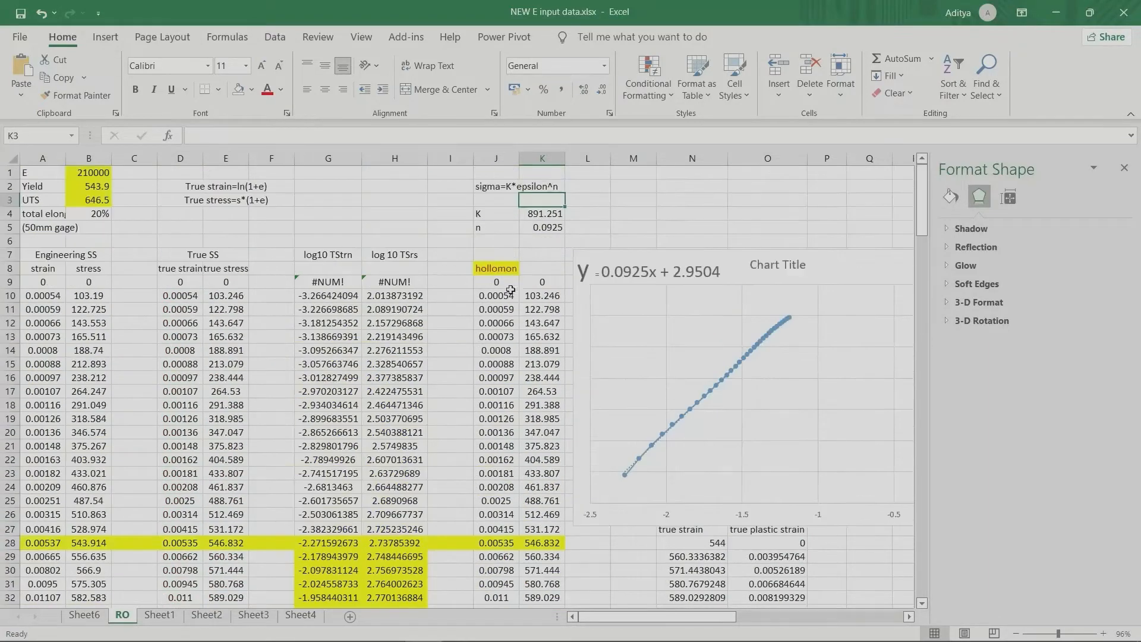
{"action": "left_click", "coordinate": [491, 265]}
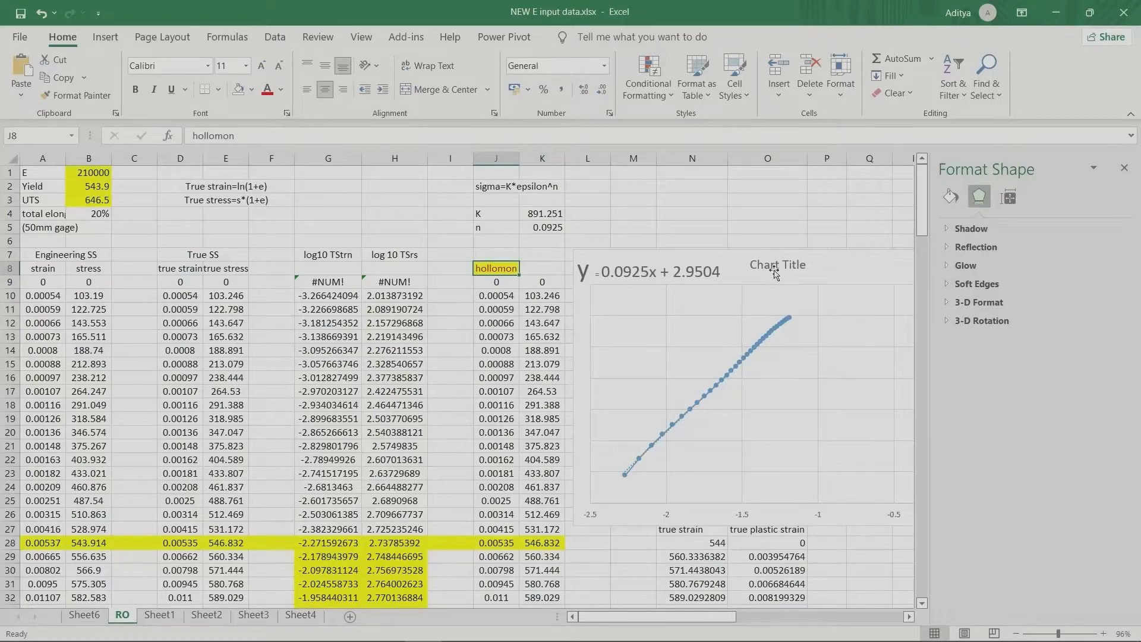
{"action": "left_click", "coordinate": [843, 266]}
{"action": "scroll", "coordinate": [532, 278], "scroll_direction": "down", "scroll_amount": 3}
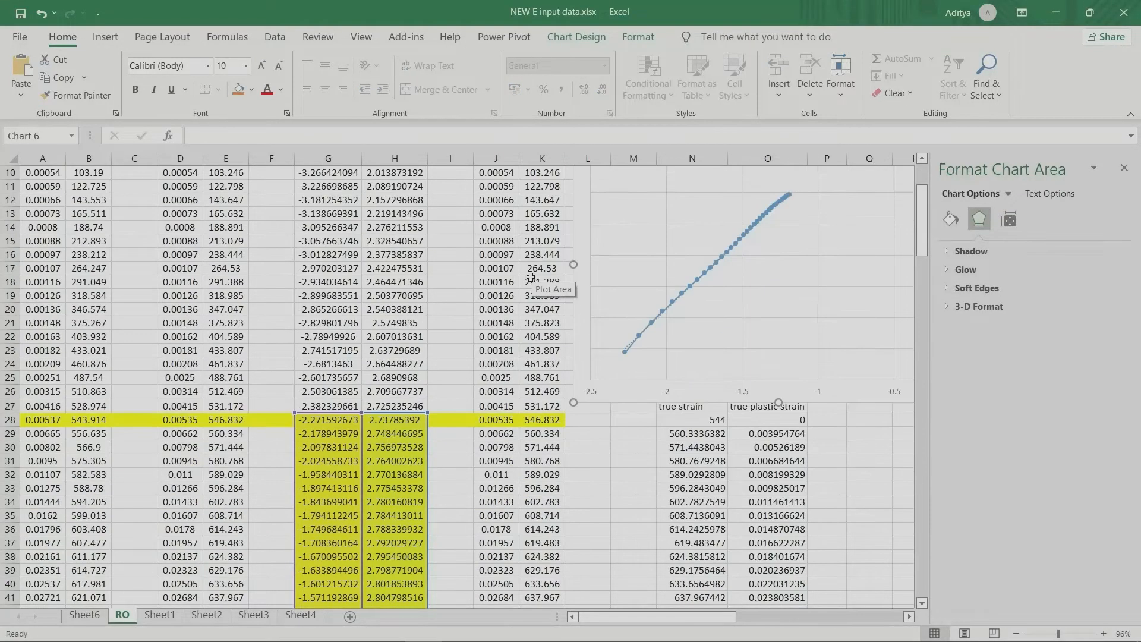
{"action": "scroll", "coordinate": [515, 270], "scroll_direction": "up", "scroll_amount": 3}
{"action": "scroll", "coordinate": [499, 286], "scroll_direction": "down", "scroll_amount": 4}
{"action": "scroll", "coordinate": [482, 307], "scroll_direction": "down", "scroll_amount": 12}
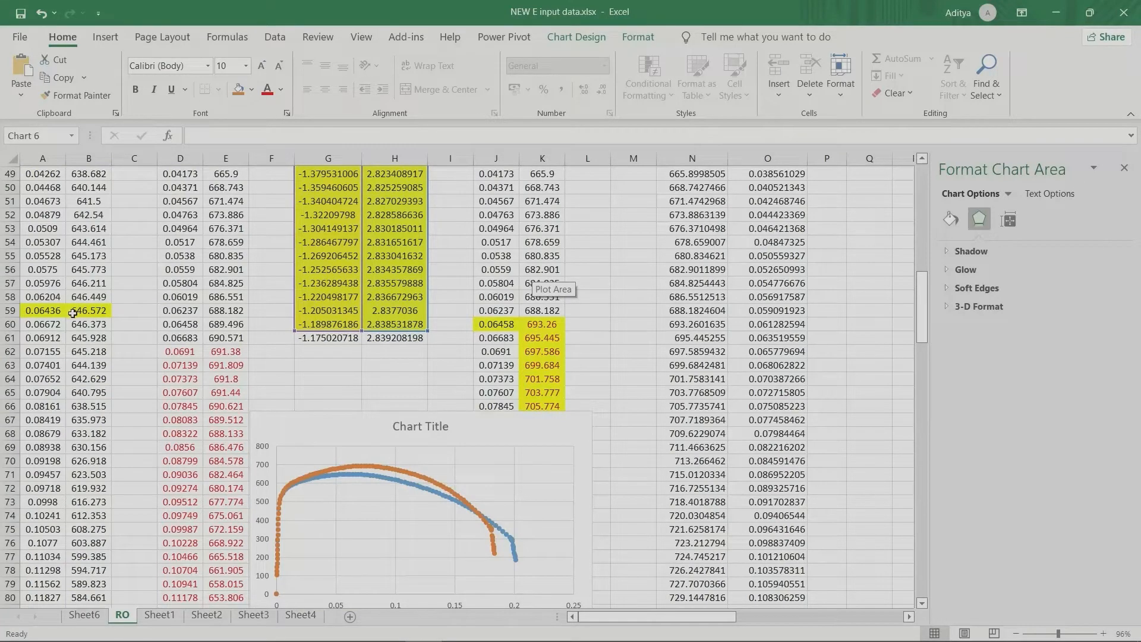
Step: Inspect hollomon cells K59, J57 and K60 around the UTS row and compare the K60 formula with sigma=K*epsilon^n and its K and n
{"action": "left_click", "coordinate": [542, 310]}
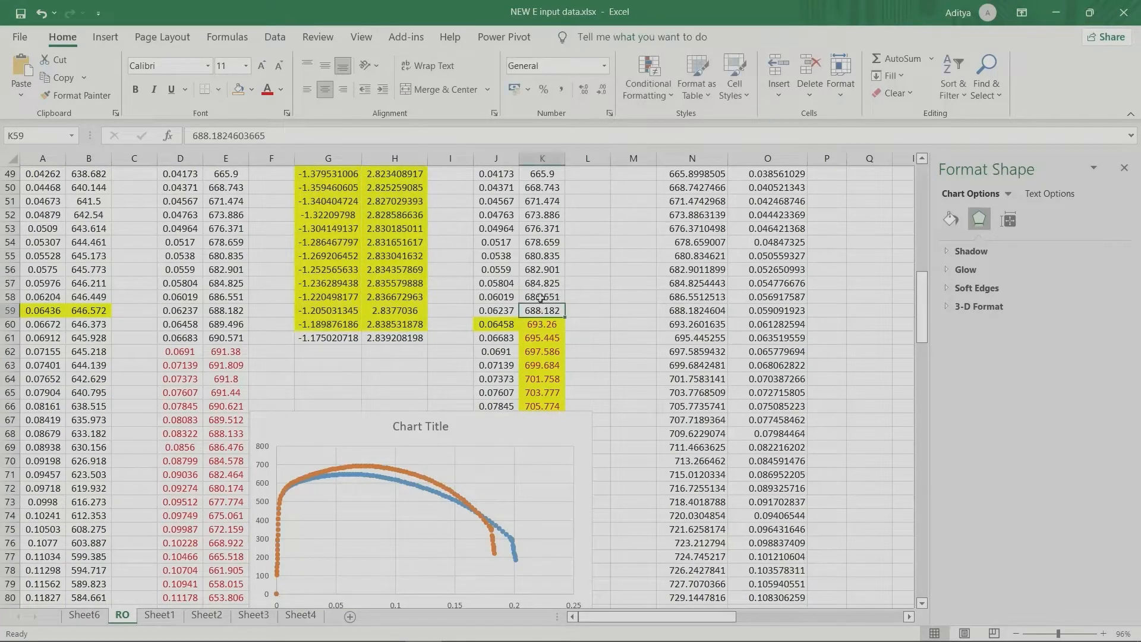
{"action": "left_click", "coordinate": [523, 257]}
{"action": "left_click", "coordinate": [496, 283]}
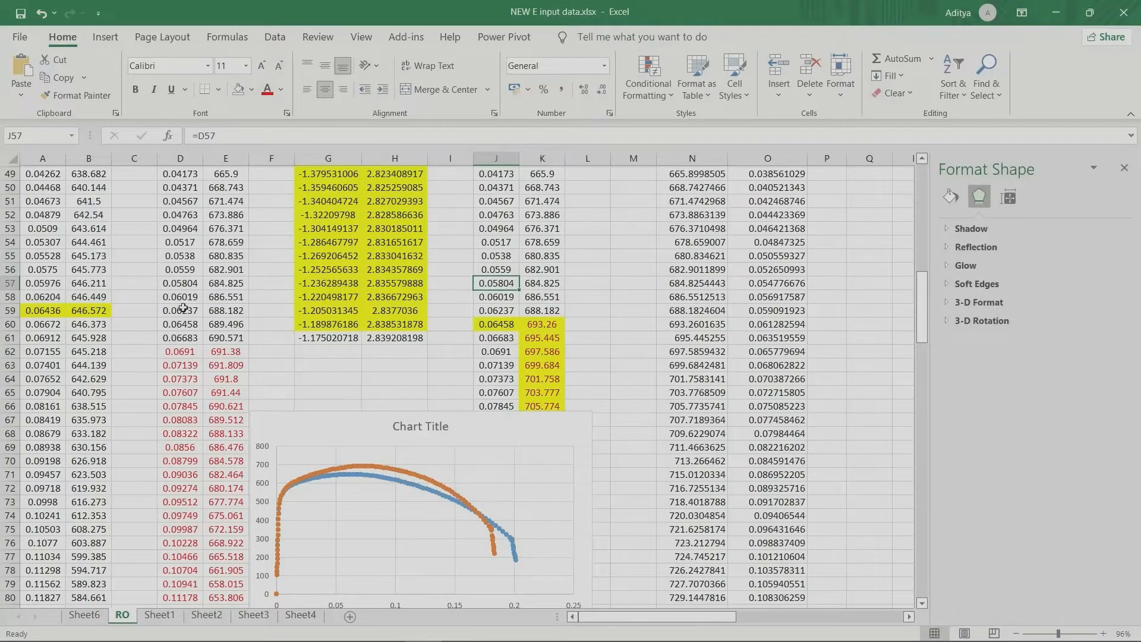
{"action": "left_click", "coordinate": [551, 326]}
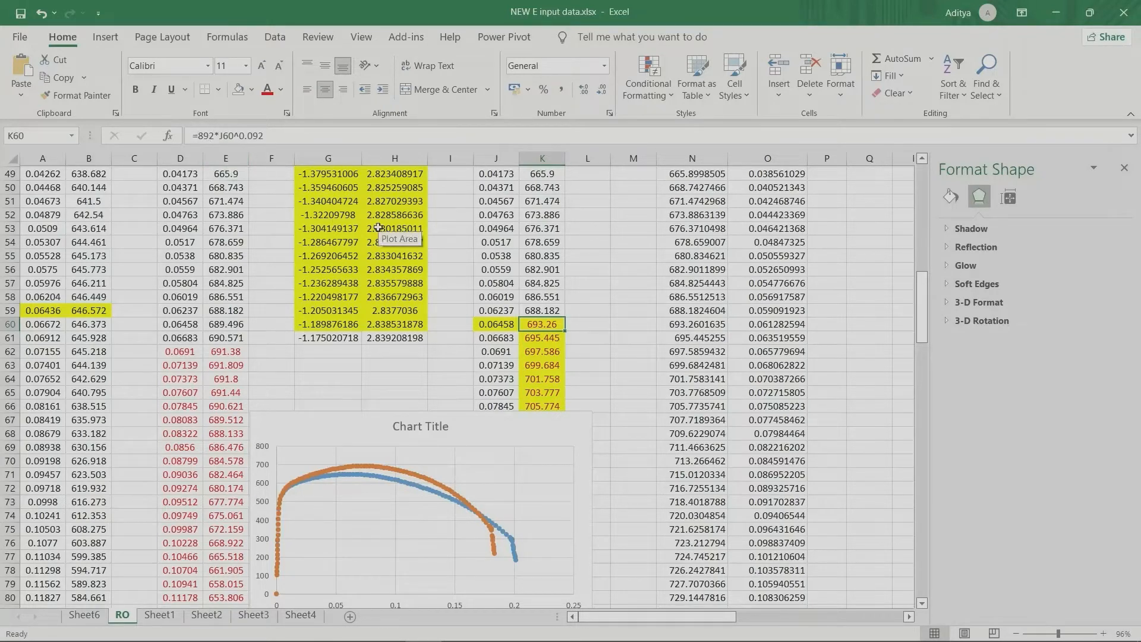
{"action": "scroll", "coordinate": [540, 293], "scroll_direction": "up", "scroll_amount": 16}
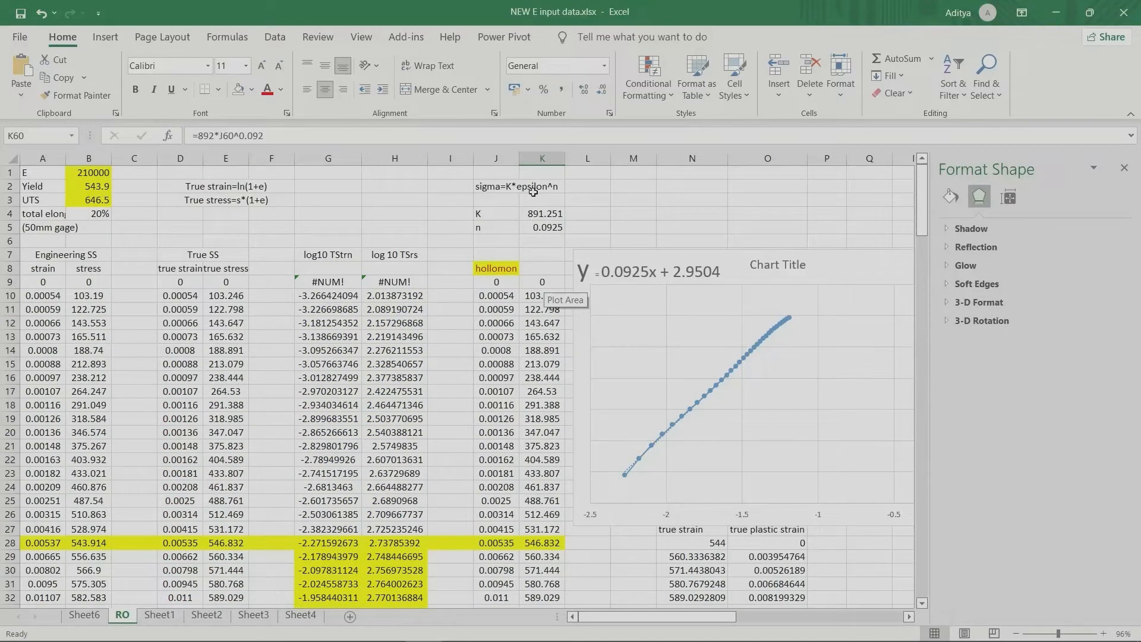
{"action": "scroll", "coordinate": [540, 297], "scroll_direction": "down", "scroll_amount": 16}
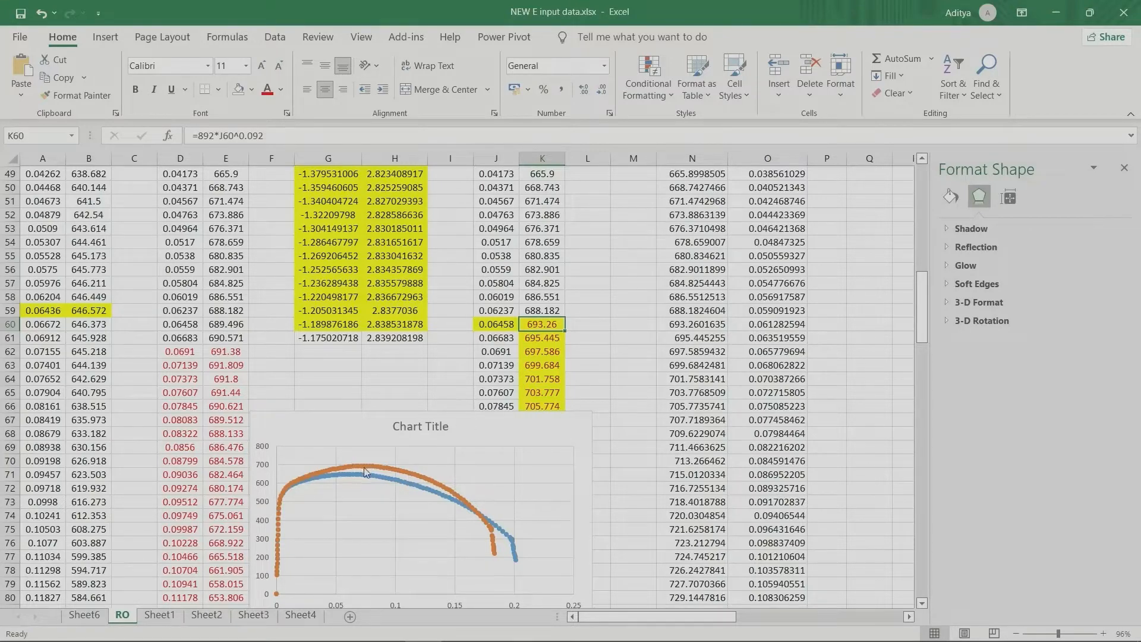
Step: Examine the red true strain and true stress values past the UTS in columns D and E, from row 62 downward
{"action": "left_click_drag", "start_coordinate": [177, 351], "coordinate": [232, 505]}
{"action": "left_click", "coordinate": [211, 376]}
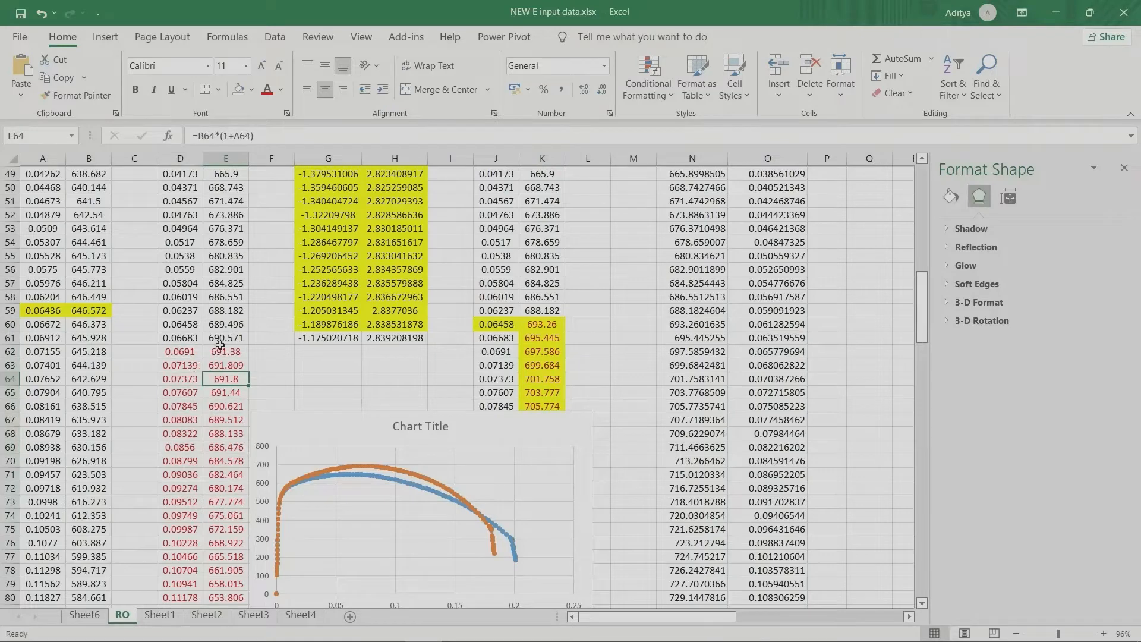
{"action": "left_click_drag", "start_coordinate": [222, 349], "coordinate": [241, 585]}
{"action": "left_click", "coordinate": [167, 255]}
{"action": "left_click_drag", "start_coordinate": [167, 254], "coordinate": [214, 597]}
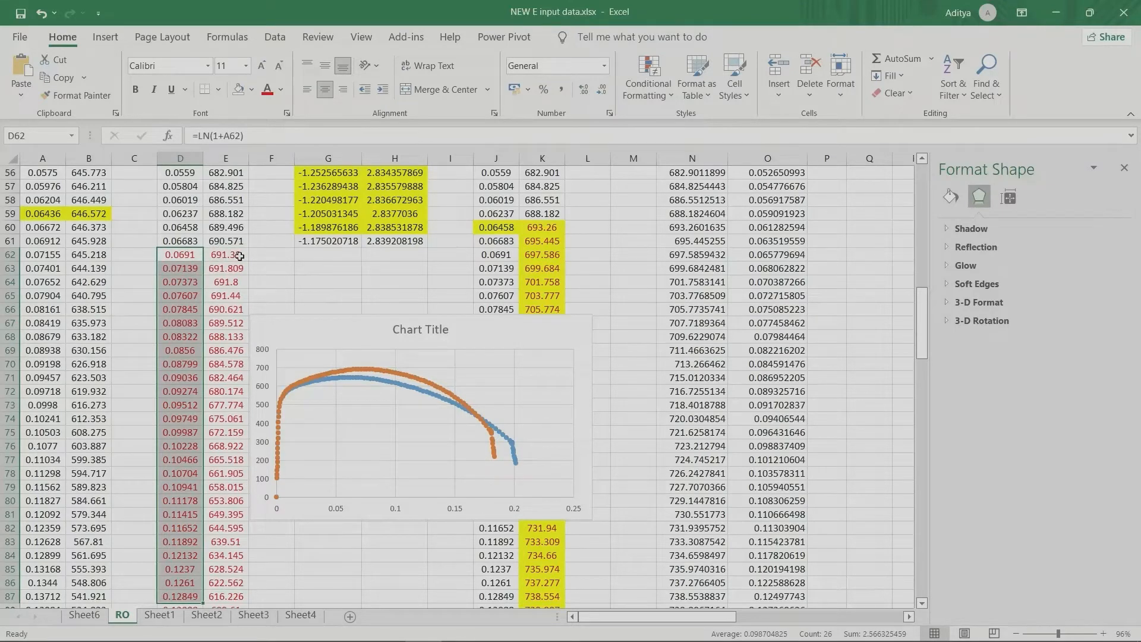
Step: Move the stress-strain chart off the hollomon columns so that it sits over columns B to H
{"action": "left_click_drag", "start_coordinate": [492, 329], "coordinate": [483, 354]}
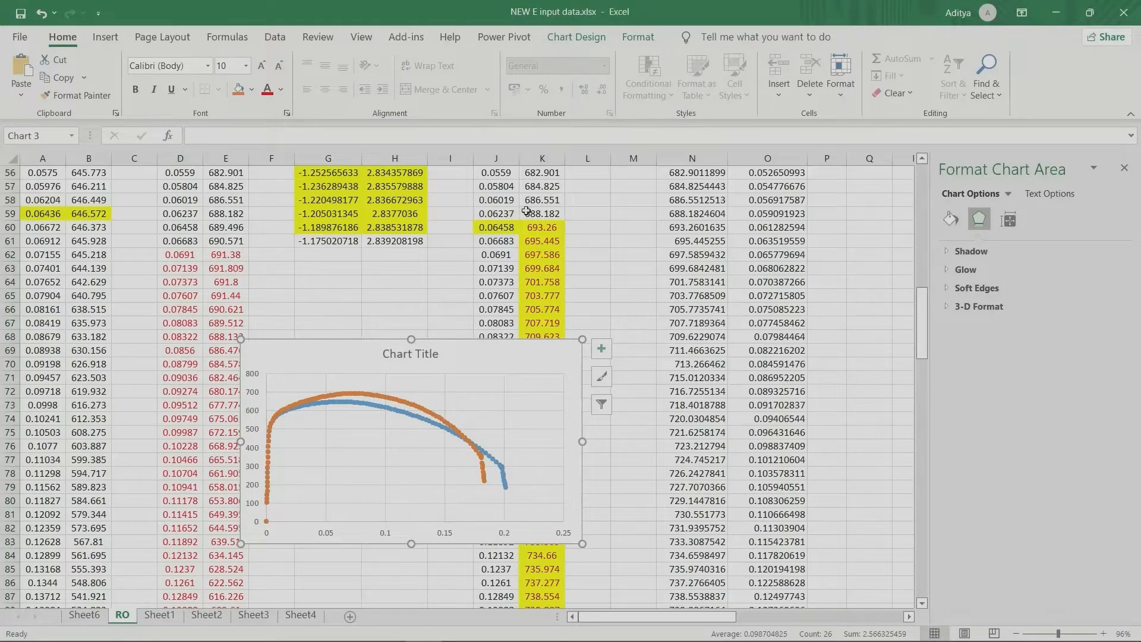
{"action": "left_click", "coordinate": [539, 226]}
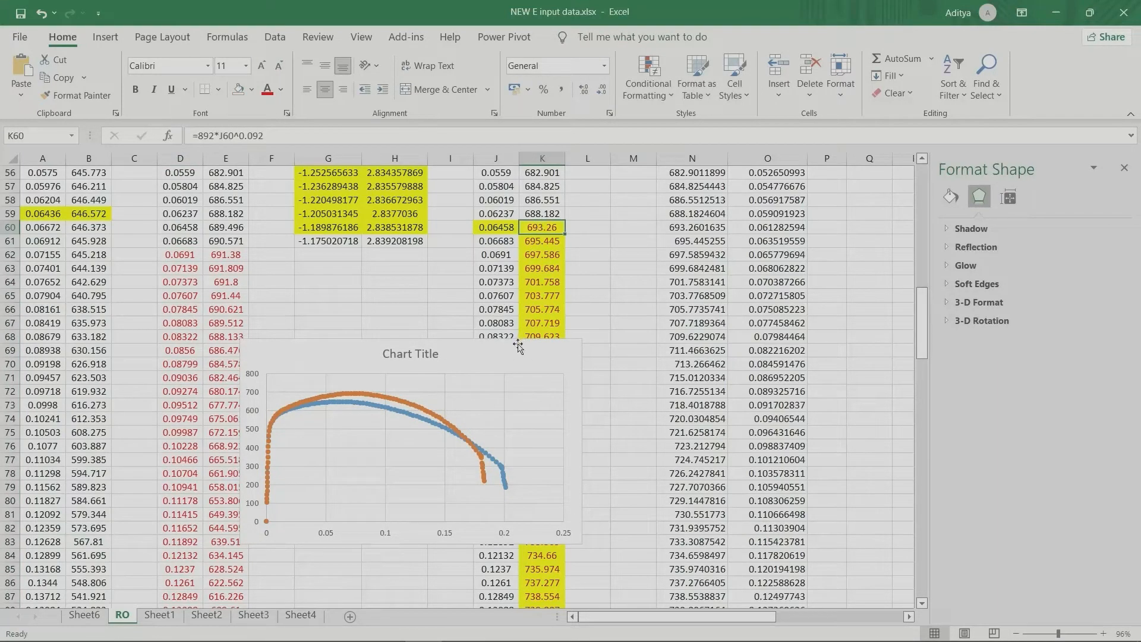
{"action": "left_click_drag", "start_coordinate": [488, 357], "coordinate": [317, 278]}
{"action": "scroll", "coordinate": [502, 278], "scroll_direction": "up", "scroll_amount": 3}
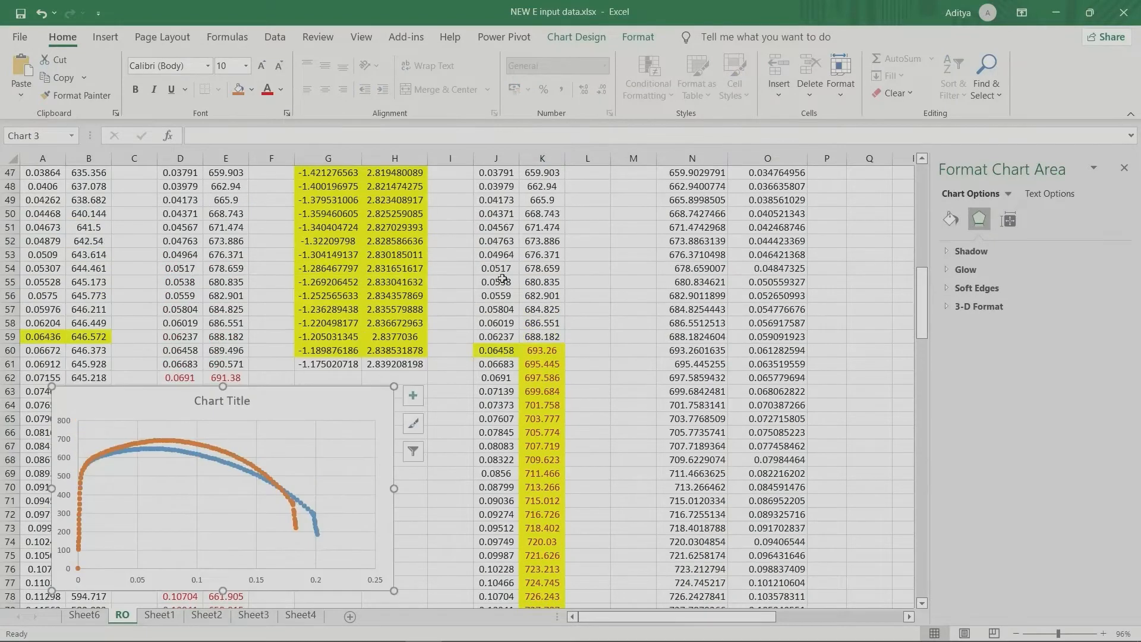
Step: Fill the Hollomon formula from K60 down the hollomon stress column to K92
{"action": "left_click", "coordinate": [535, 350]}
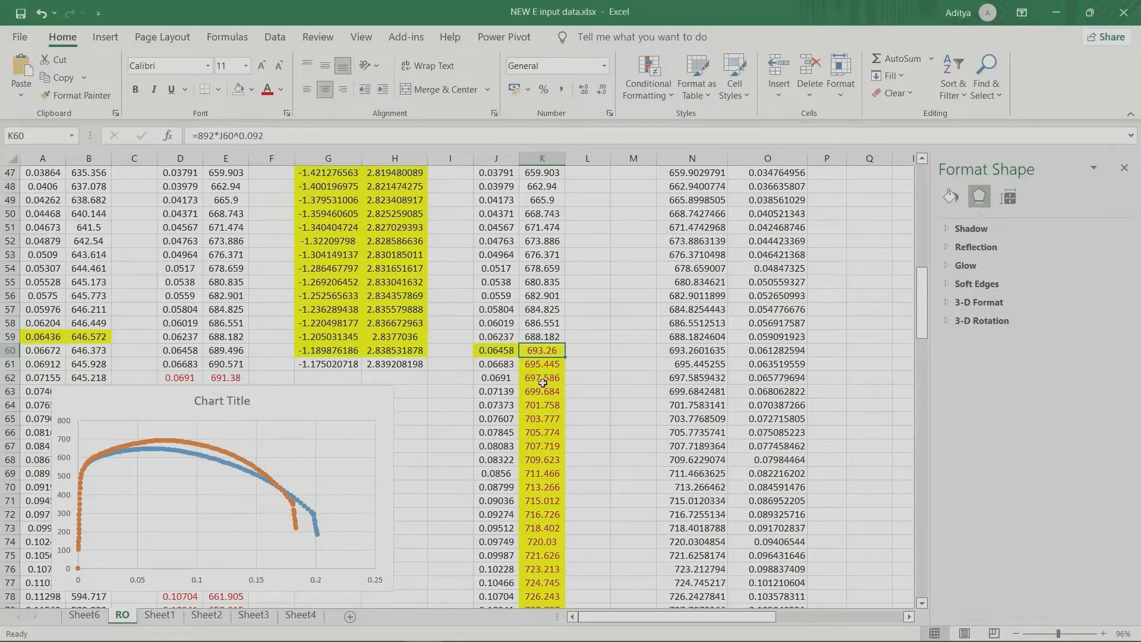
{"action": "left_click_drag", "start_coordinate": [563, 357], "coordinate": [562, 544]}
{"action": "scroll", "coordinate": [559, 475], "scroll_direction": "down", "scroll_amount": 5}
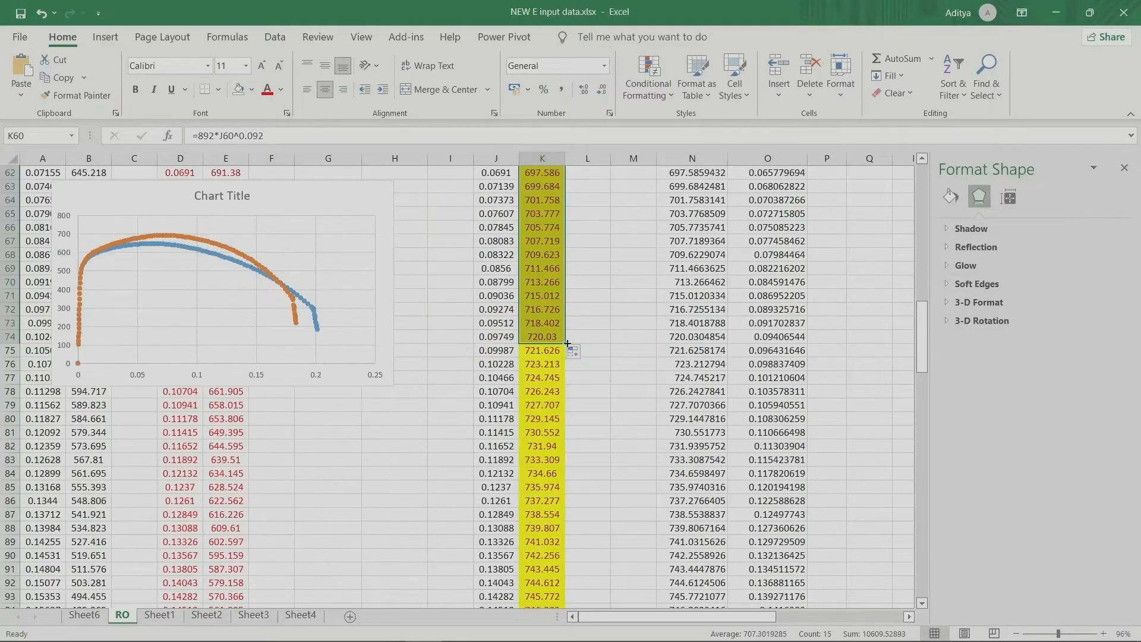
{"action": "left_click_drag", "start_coordinate": [564, 343], "coordinate": [571, 568]}
{"action": "scroll", "coordinate": [571, 567], "scroll_direction": "down", "scroll_amount": 20}
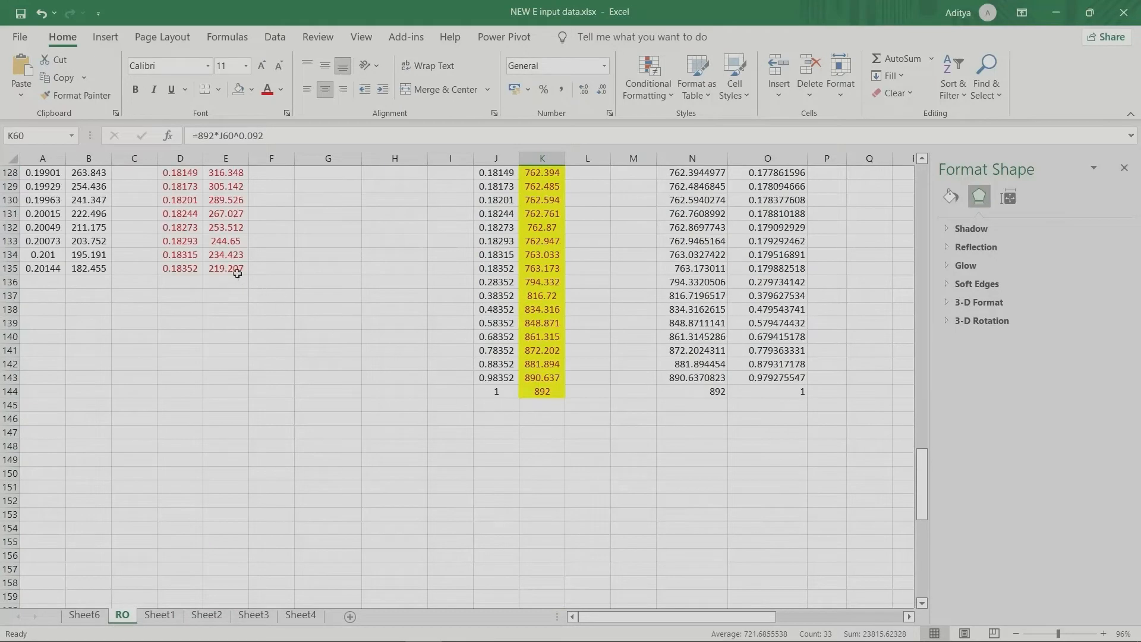
Step: Compare the true and hollomon data in row 135, and inspect the strains in J135 and J144
{"action": "left_click", "coordinate": [253, 268]}
{"action": "left_click_drag", "start_coordinate": [461, 277], "coordinate": [545, 268]}
{"action": "left_click", "coordinate": [609, 265]}
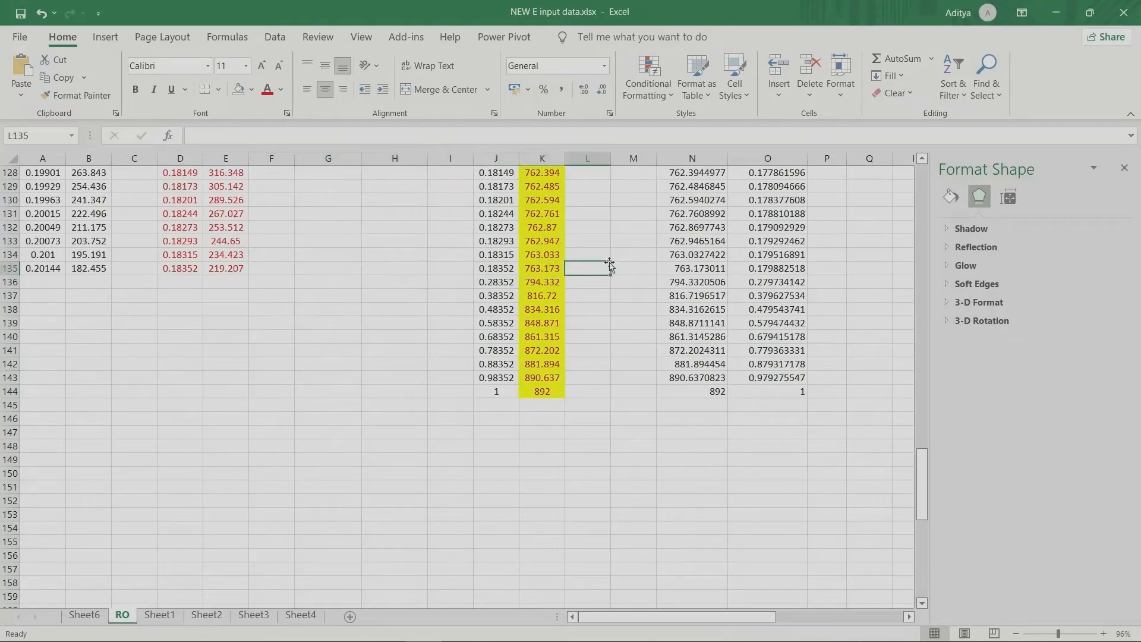
{"action": "left_click", "coordinate": [496, 269]}
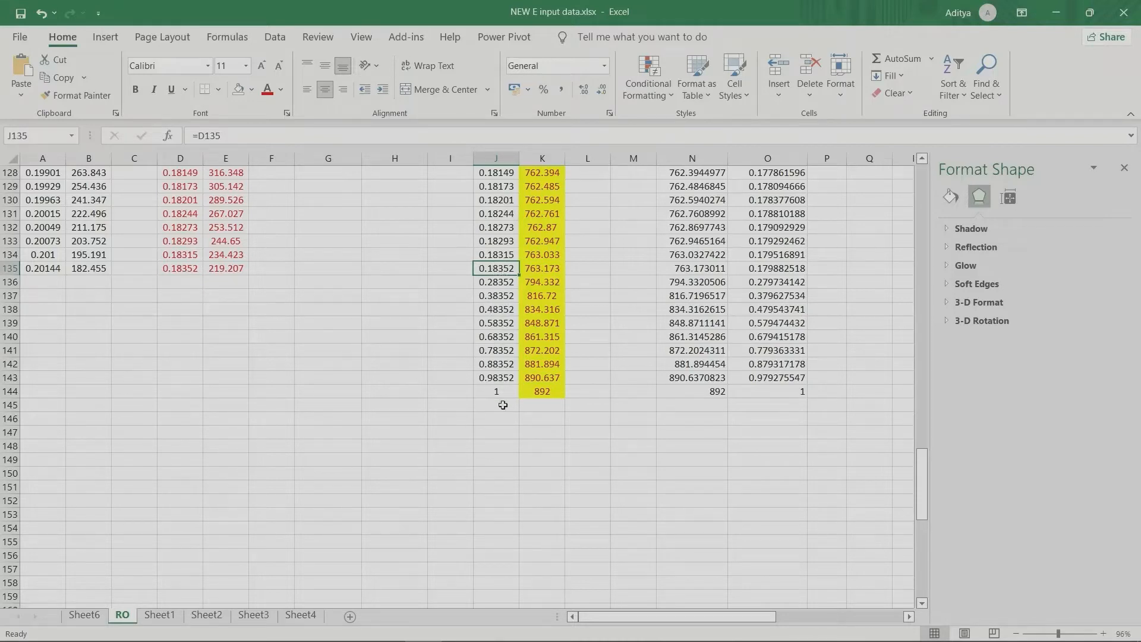
{"action": "left_click", "coordinate": [504, 389]}
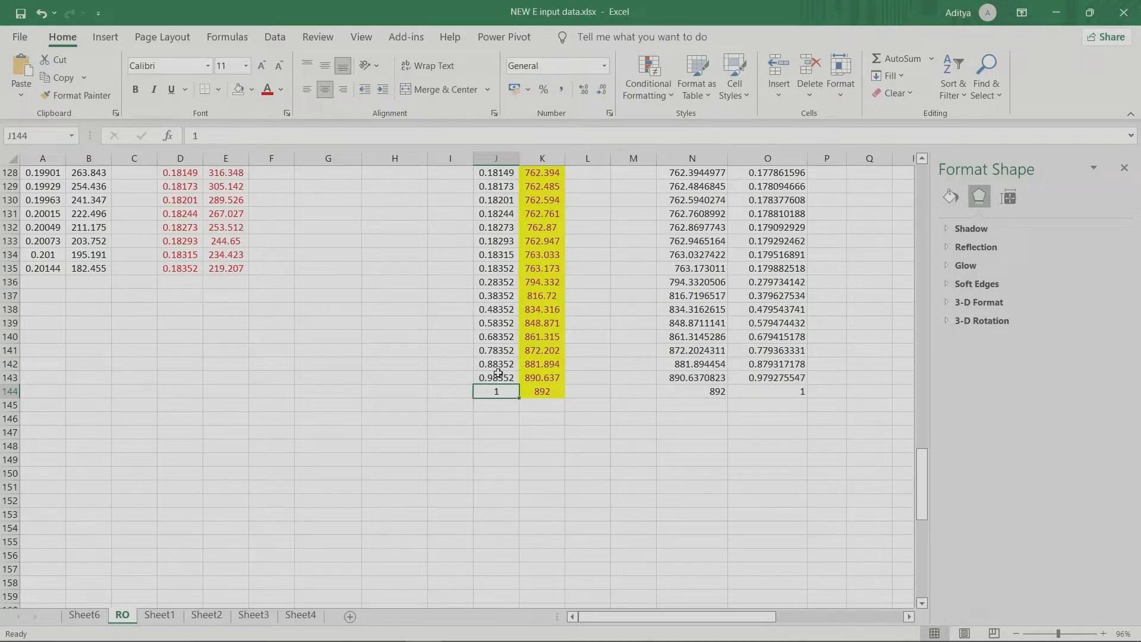
Step: Fill the Hollomon formula from K134 down to K144, and check the final strain and stress in row 144
{"action": "left_click", "coordinate": [541, 254]}
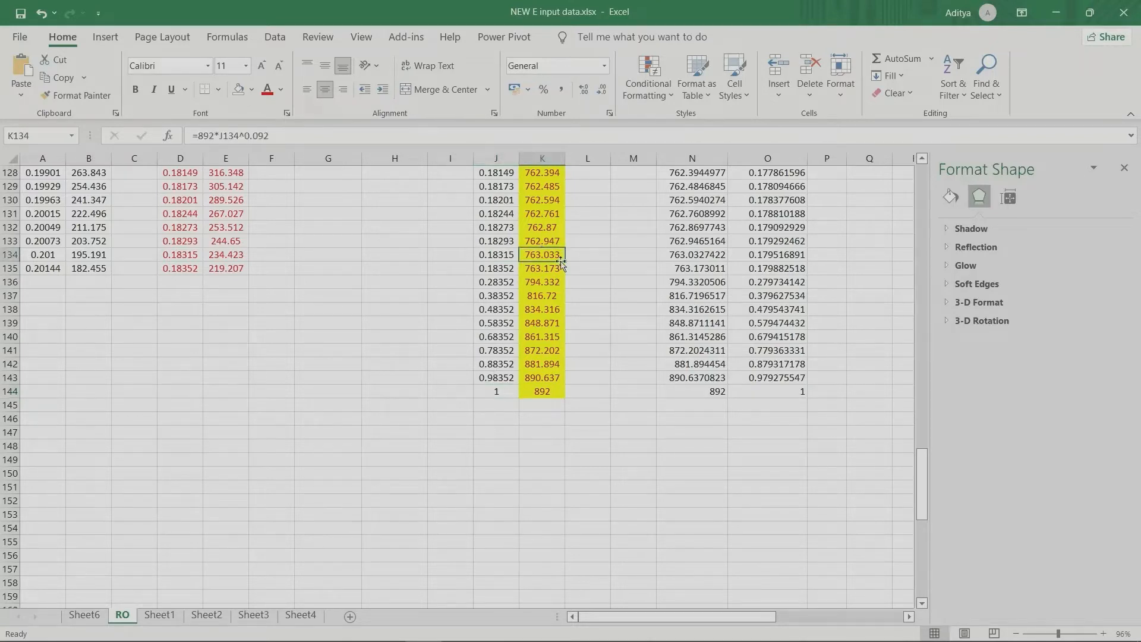
{"action": "left_click_drag", "start_coordinate": [566, 263], "coordinate": [566, 393]}
{"action": "left_click", "coordinate": [588, 377]}
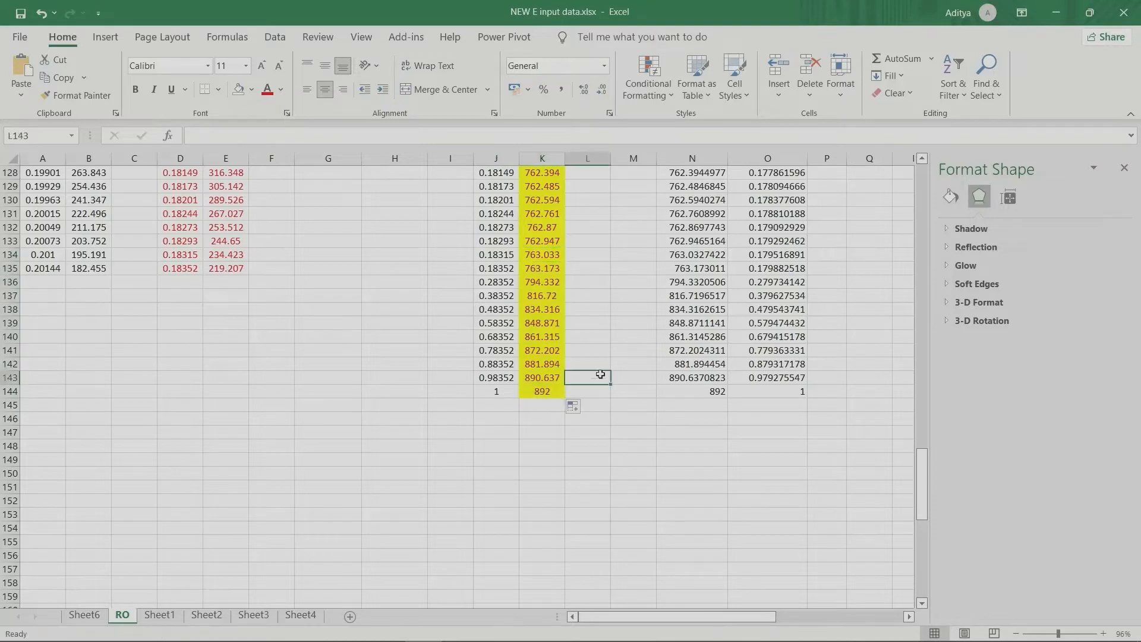
{"action": "left_click", "coordinate": [502, 392]}
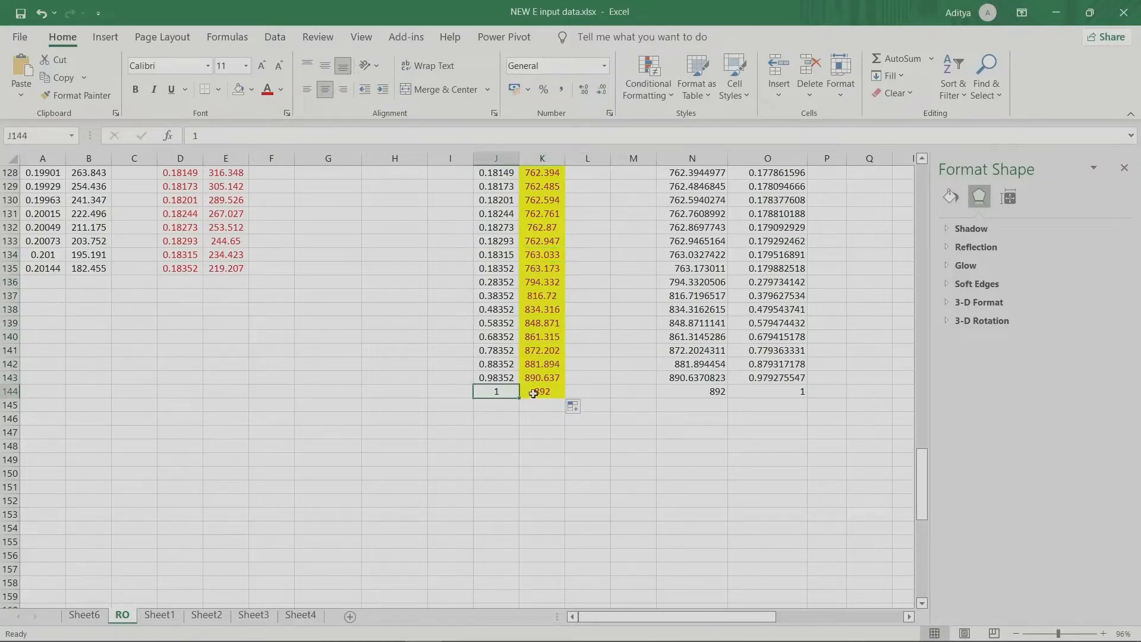
{"action": "left_click", "coordinate": [536, 393]}
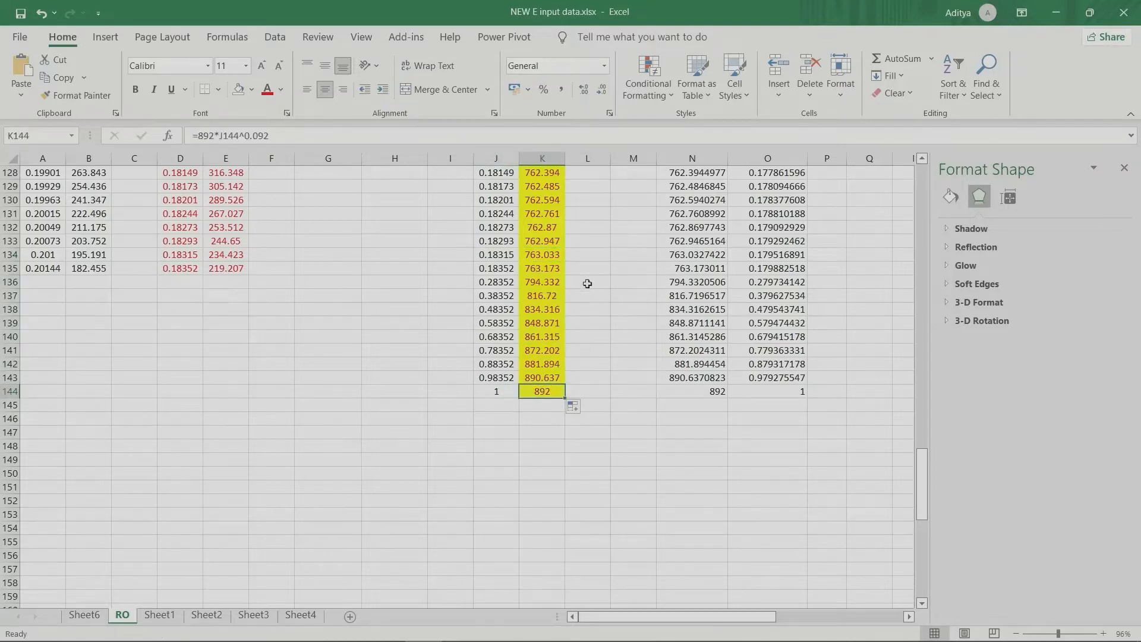
Step: Start a new series in the stress-strain chart with the hollomon strains J9:J144 as its X values
{"action": "left_click_drag", "start_coordinate": [921, 493], "coordinate": [922, 242]}
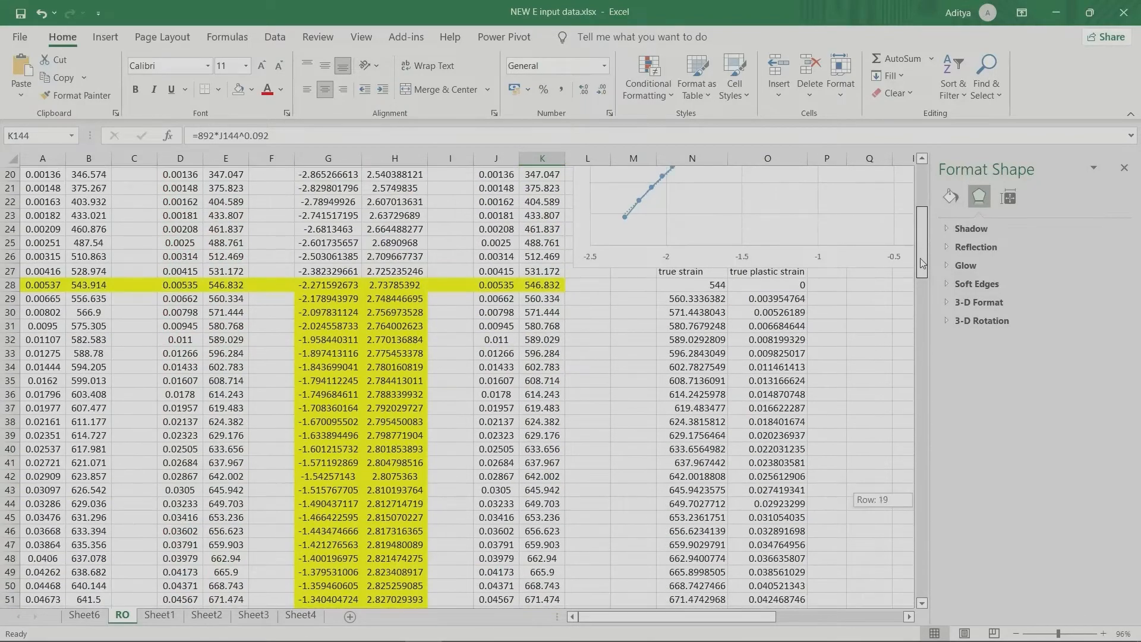
{"action": "scroll", "coordinate": [600, 283], "scroll_direction": "up", "scroll_amount": 5}
{"action": "scroll", "coordinate": [589, 292], "scroll_direction": "down", "scroll_amount": 6}
{"action": "scroll", "coordinate": [560, 364], "scroll_direction": "down", "scroll_amount": 15}
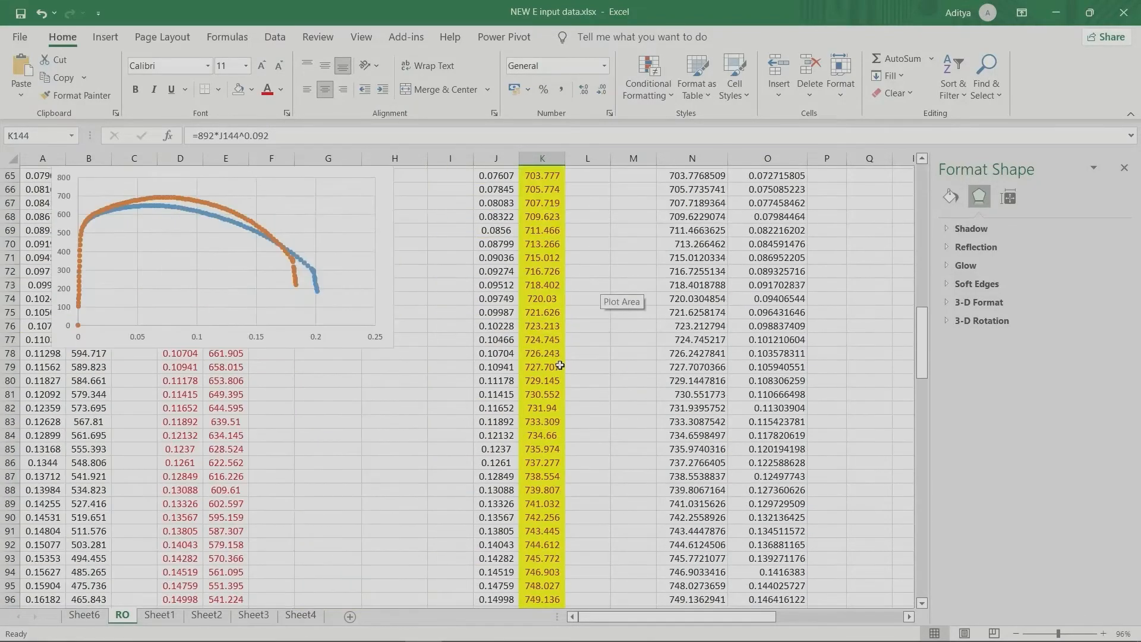
{"action": "scroll", "coordinate": [395, 333], "scroll_direction": "up", "scroll_amount": 7}
{"action": "left_click", "coordinate": [151, 365]}
{"action": "right_click", "coordinate": [151, 365]}
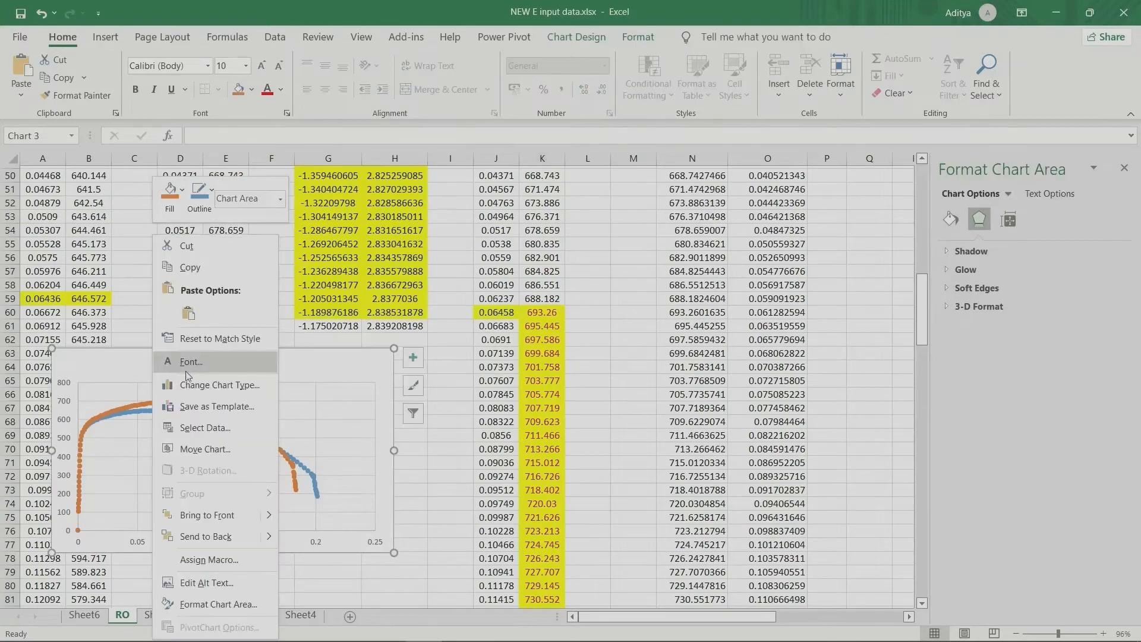
{"action": "left_click", "coordinate": [197, 420]}
{"action": "left_click", "coordinate": [337, 354]}
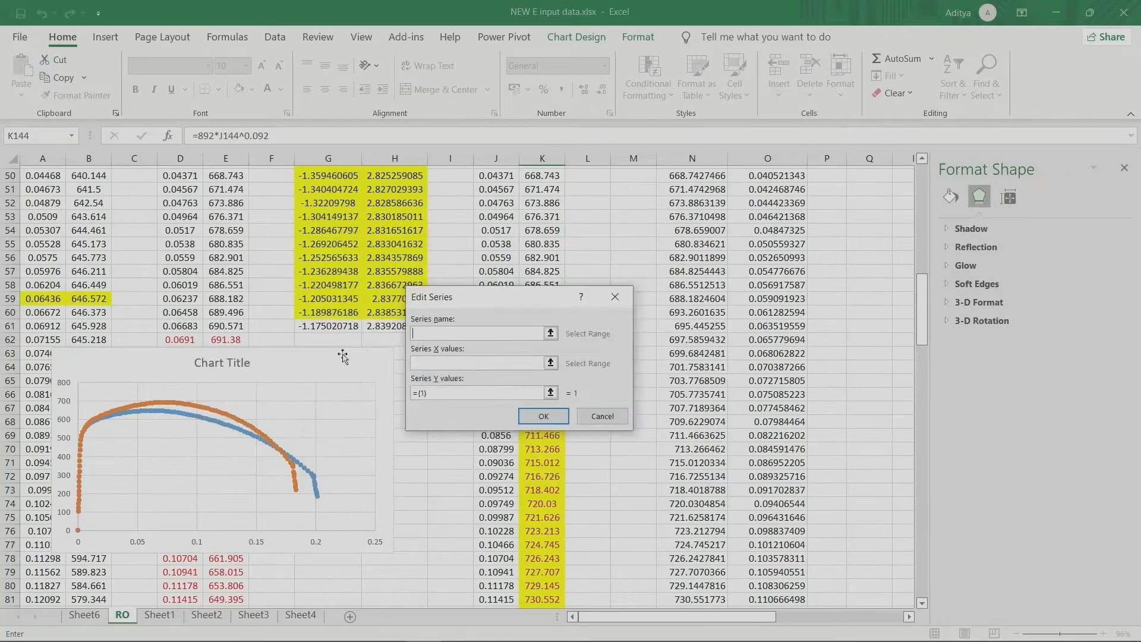
{"action": "scroll", "coordinate": [512, 271], "scroll_direction": "up", "scroll_amount": 16}
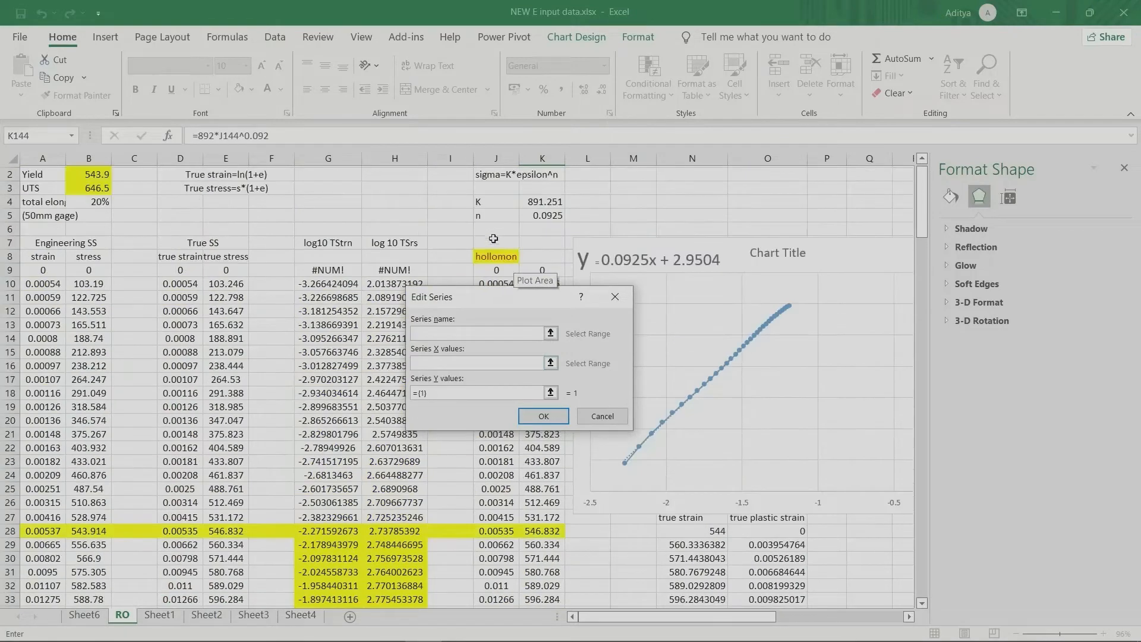
{"action": "left_click", "coordinate": [486, 278]}
{"action": "left_click_drag", "start_coordinate": [488, 271], "coordinate": [498, 578]}
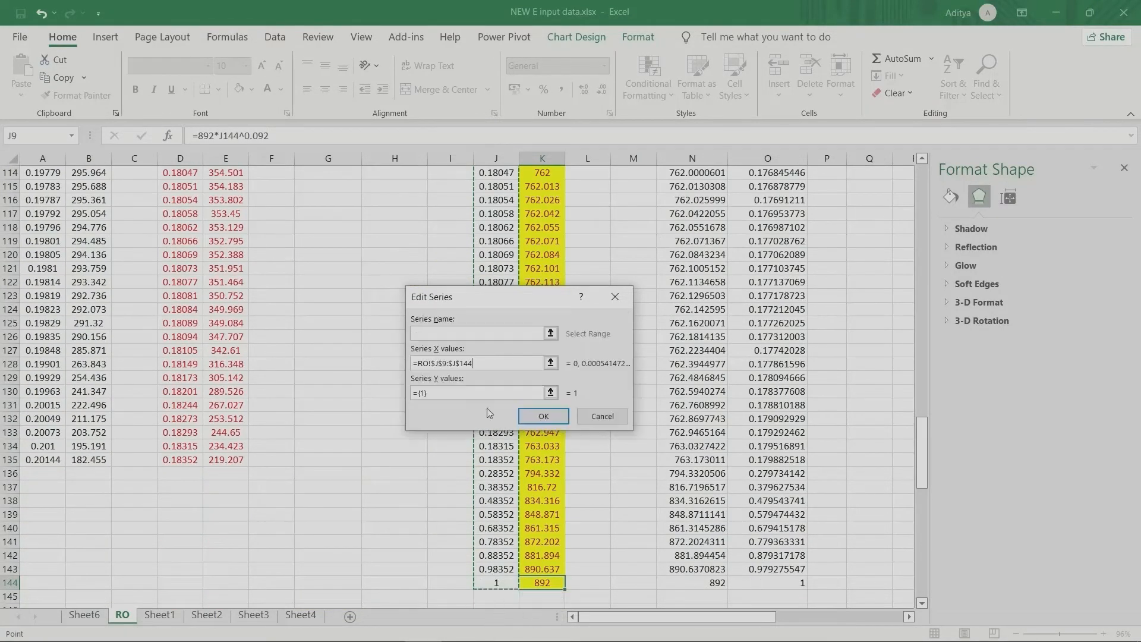
Step: Set the new series' Y values to K9:K144 and apply the changed data source to the chart
{"action": "left_click_drag", "start_coordinate": [452, 396], "coordinate": [413, 396]}
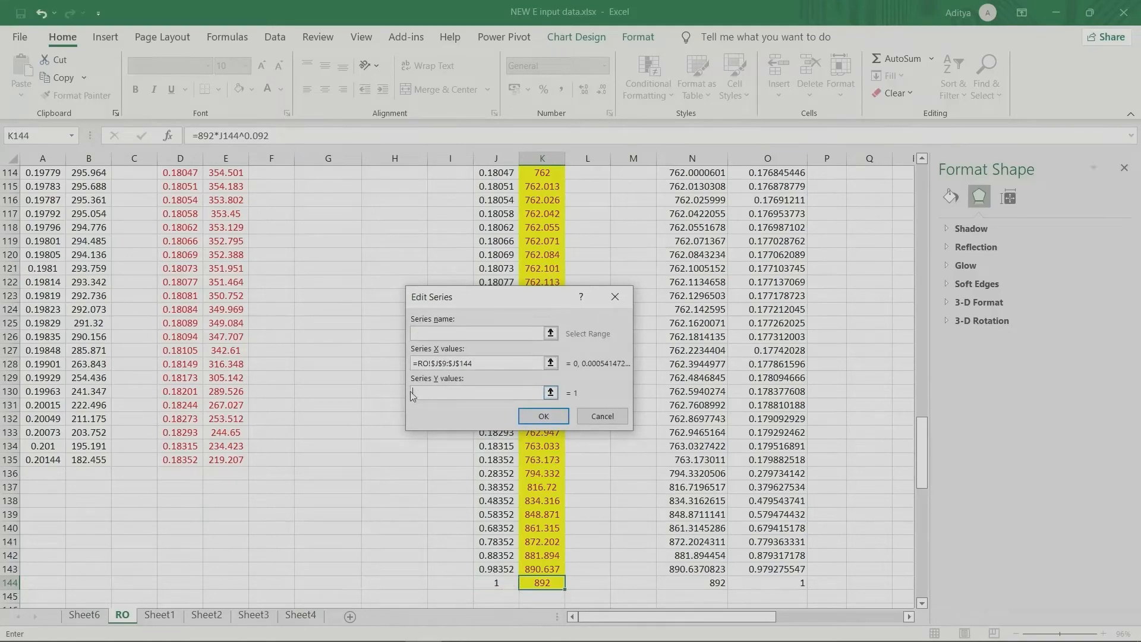
{"action": "left_click_drag", "start_coordinate": [542, 581], "coordinate": [529, 202]}
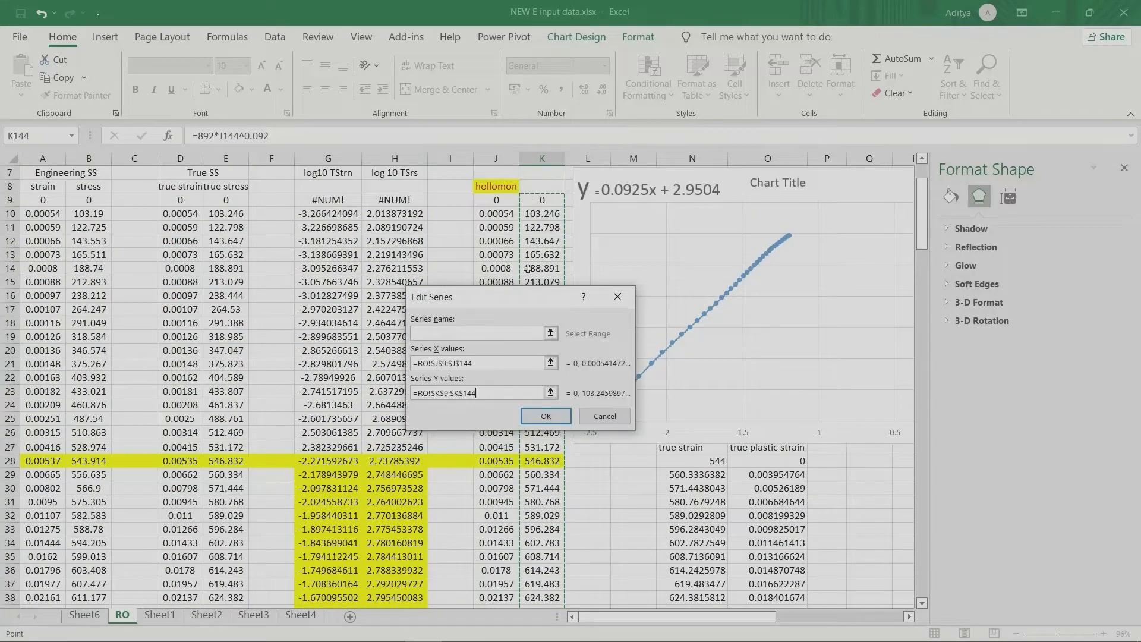
{"action": "left_click", "coordinate": [541, 423]}
{"action": "left_click", "coordinate": [629, 468]}
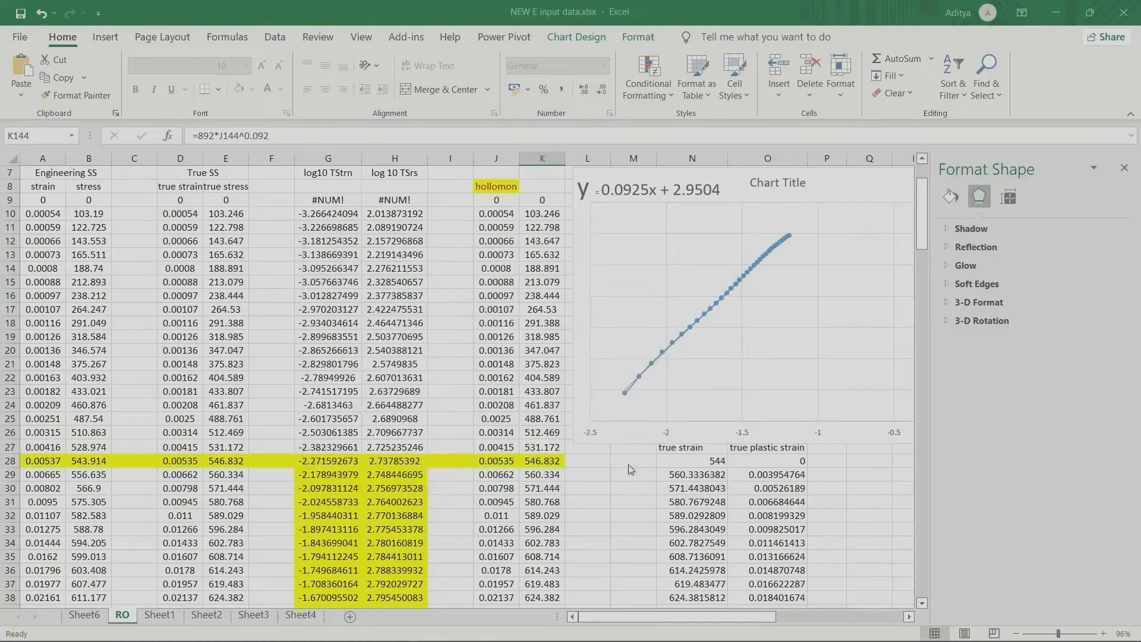
{"action": "scroll", "coordinate": [451, 464], "scroll_direction": "down", "scroll_amount": 20}
{"action": "scroll", "coordinate": [451, 464], "scroll_direction": "up", "scroll_amount": 5}
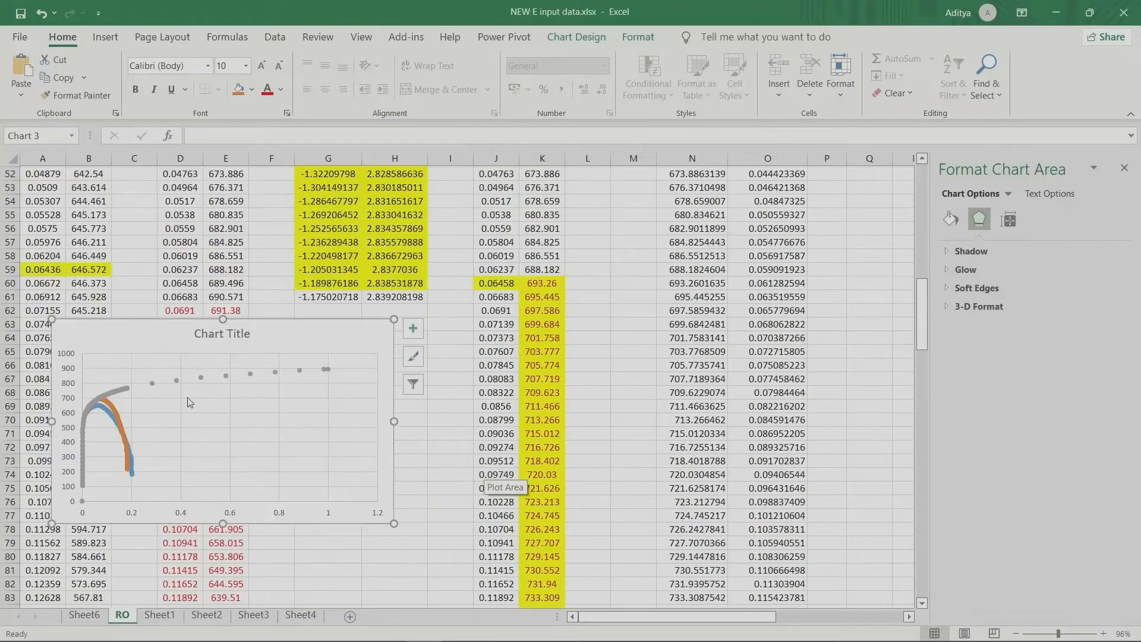
Step: Move the stress-strain chart over columns G to L and change its type to Scatter with Smooth Lines
{"action": "left_click_drag", "start_coordinate": [130, 342], "coordinate": [350, 299]}
{"action": "right_click", "coordinate": [350, 299]}
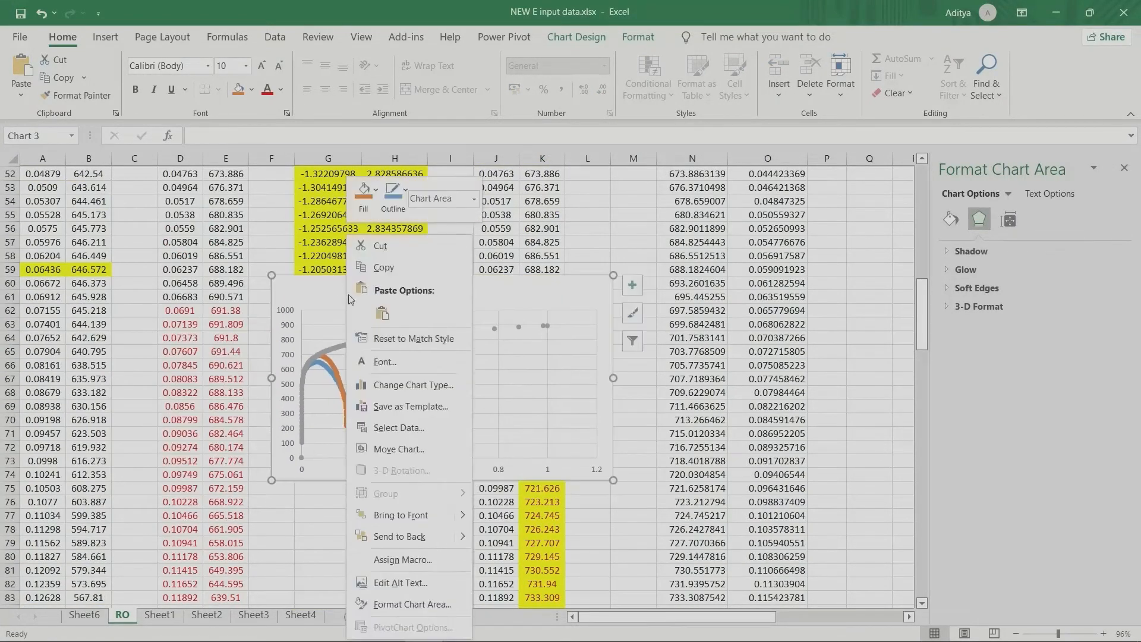
{"action": "left_click", "coordinate": [404, 385]}
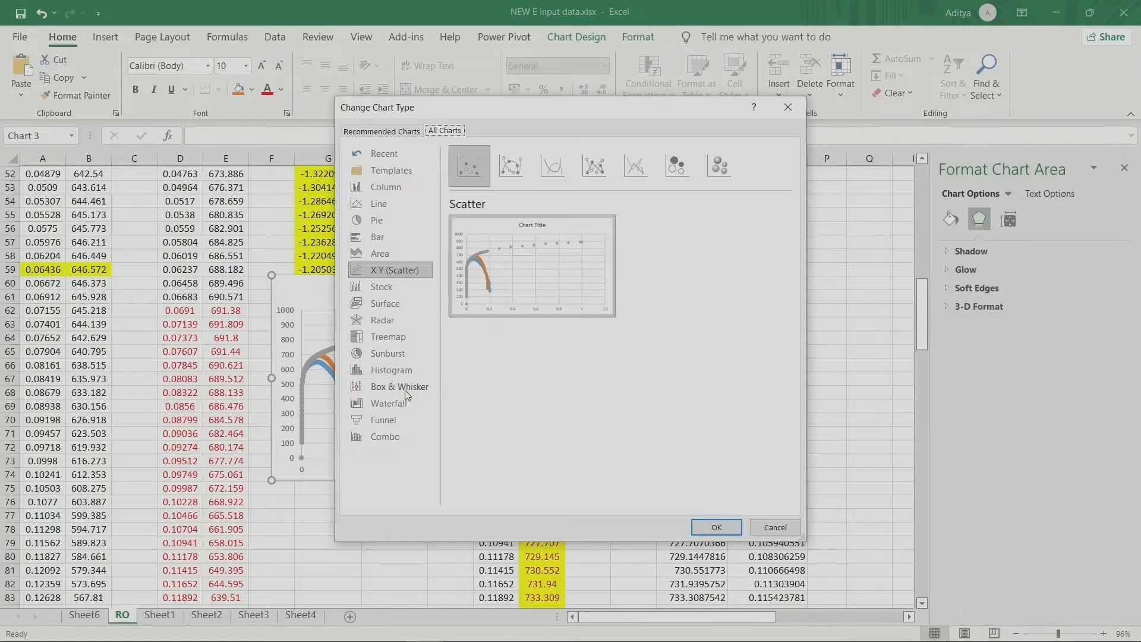
{"action": "left_click", "coordinate": [547, 170]}
{"action": "left_click", "coordinate": [714, 528]}
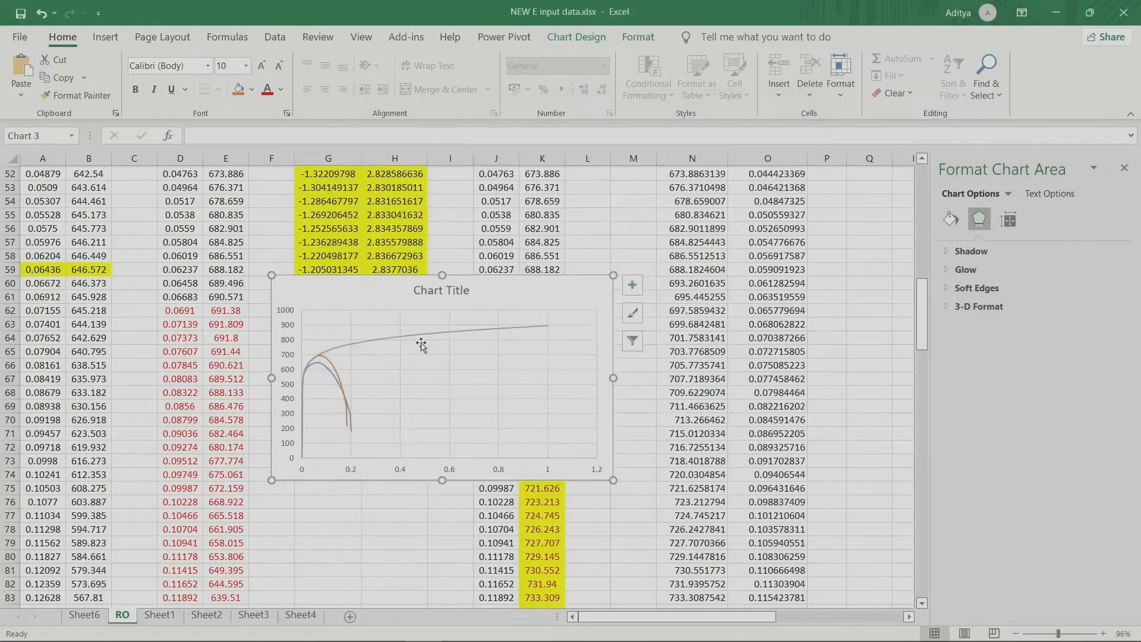
Step: Enlarge the stress-strain chart, and select its engineering and true curves one after the other
{"action": "left_click_drag", "start_coordinate": [360, 302], "coordinate": [339, 334]}
{"action": "left_click_drag", "start_coordinate": [592, 308], "coordinate": [931, 195]}
{"action": "left_click", "coordinate": [322, 321]}
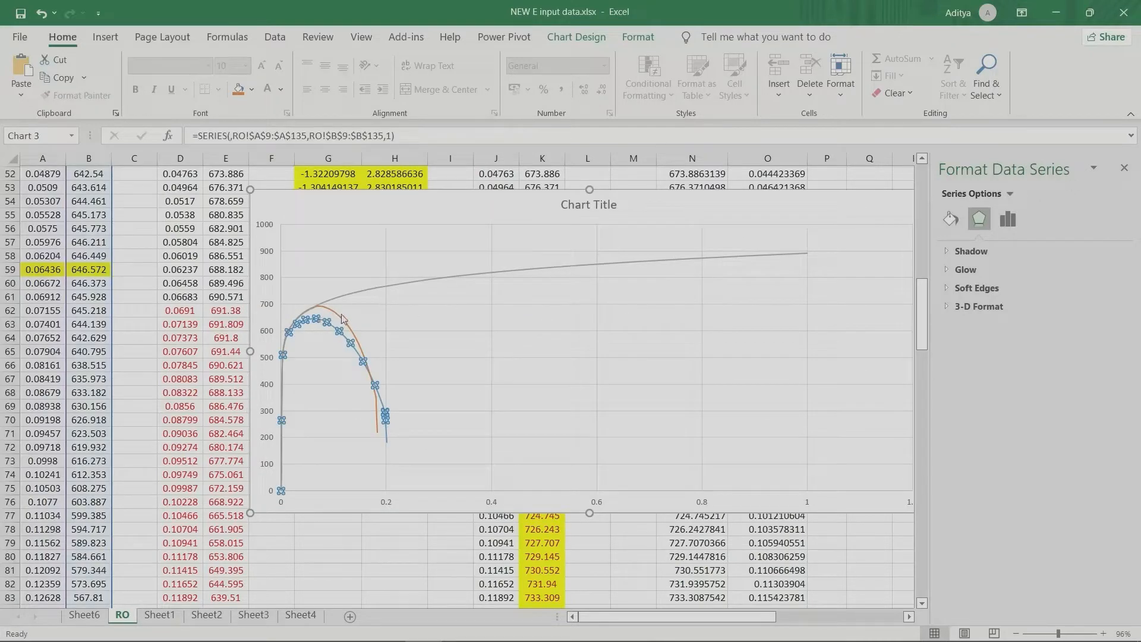
{"action": "left_click", "coordinate": [342, 317]}
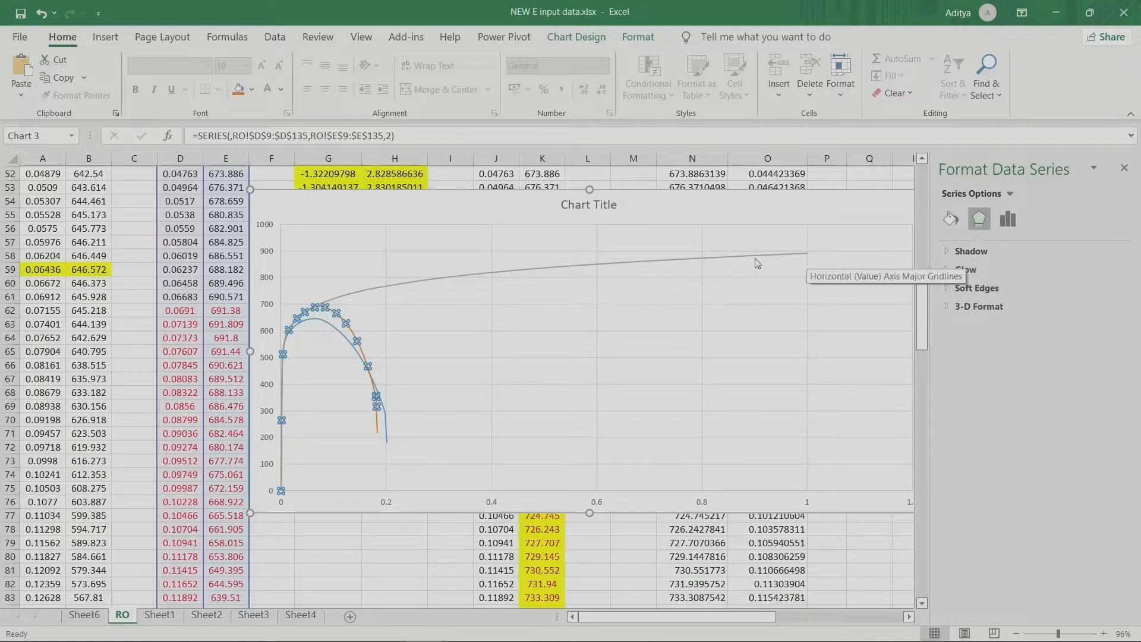
Step: Narrow the stress-strain chart and reposition it over columns B to K, starting just below row 60
{"action": "left_click_drag", "start_coordinate": [785, 214], "coordinate": [617, 249]}
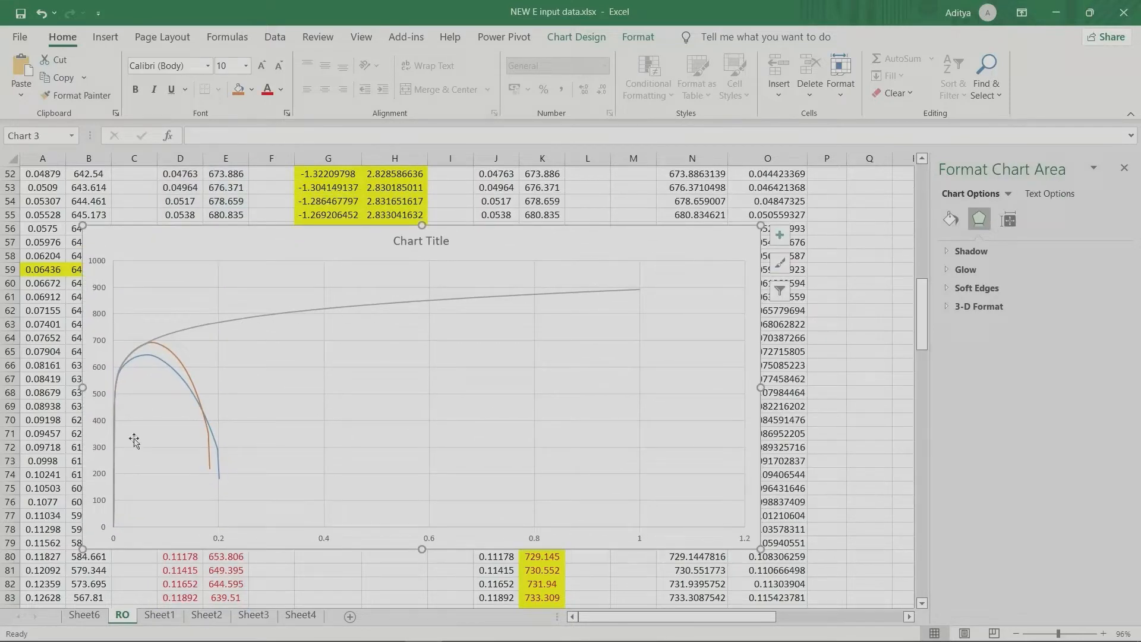
{"action": "left_click_drag", "start_coordinate": [761, 388], "coordinate": [570, 388]}
{"action": "left_click_drag", "start_coordinate": [492, 260], "coordinate": [603, 255]}
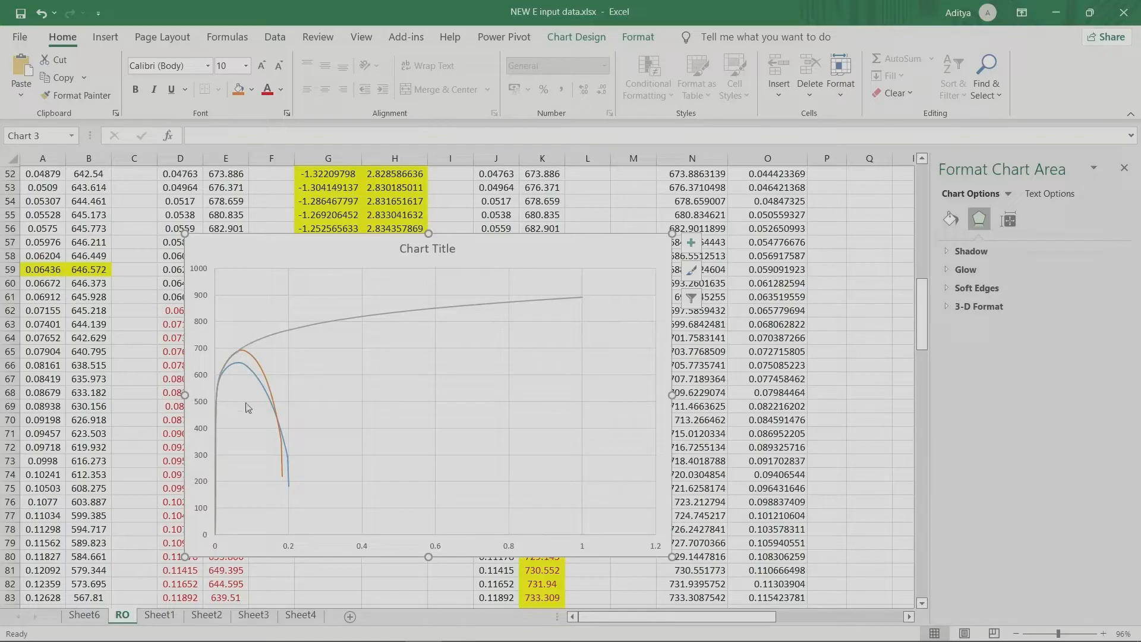
{"action": "left_click_drag", "start_coordinate": [565, 262], "coordinate": [465, 313]}
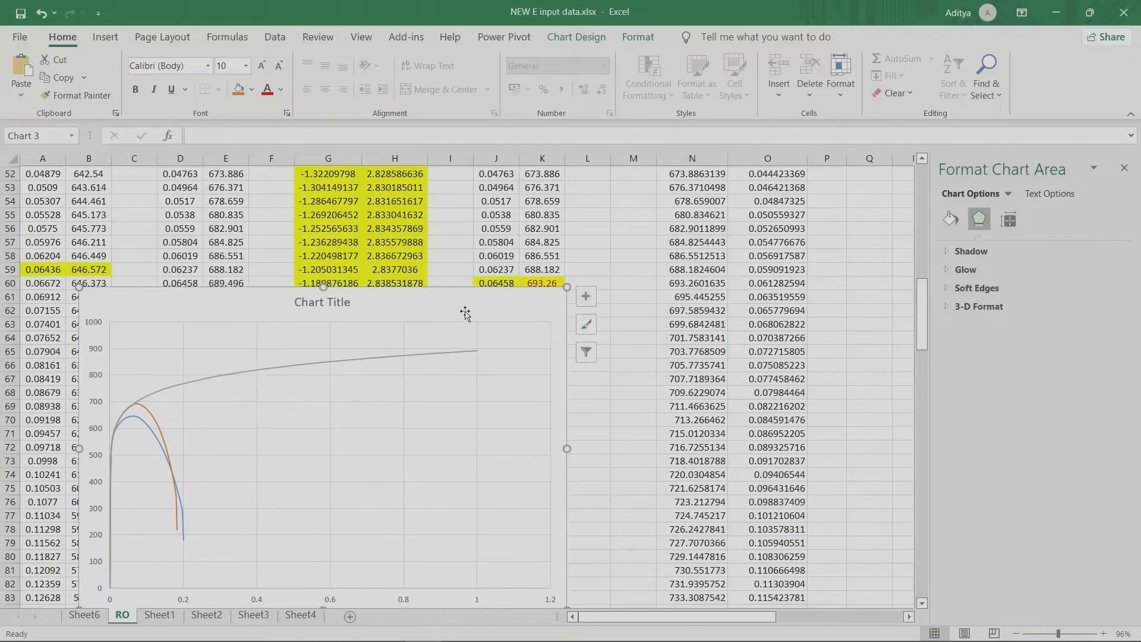
{"action": "scroll", "coordinate": [465, 313], "scroll_direction": "up", "scroll_amount": 11}
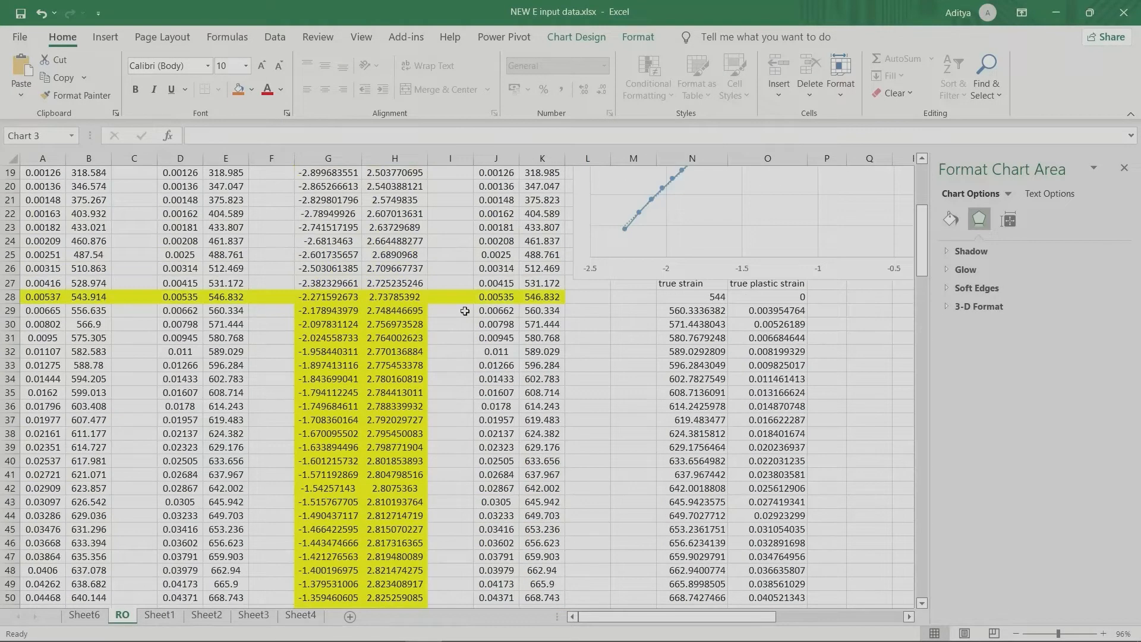
{"action": "scroll", "coordinate": [654, 268], "scroll_direction": "up", "scroll_amount": 6}
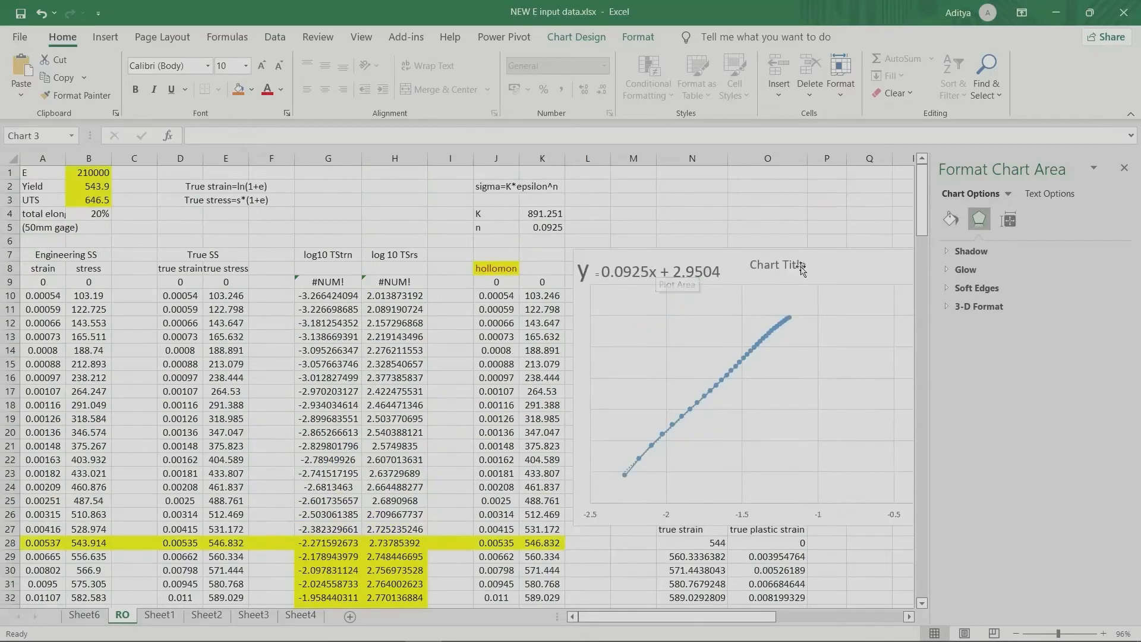
Step: Move the log-log chart with the trendline equation over columns A to H, starting at about row 26
{"action": "left_click_drag", "start_coordinate": [844, 268], "coordinate": [282, 490]}
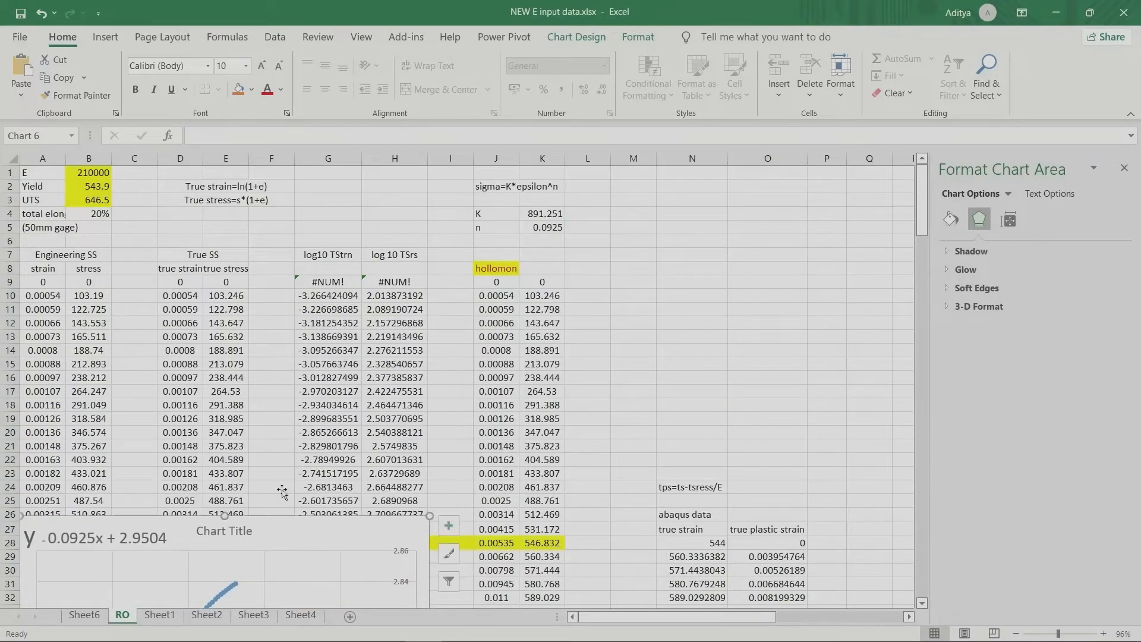
{"action": "scroll", "coordinate": [376, 375], "scroll_direction": "down", "scroll_amount": 6}
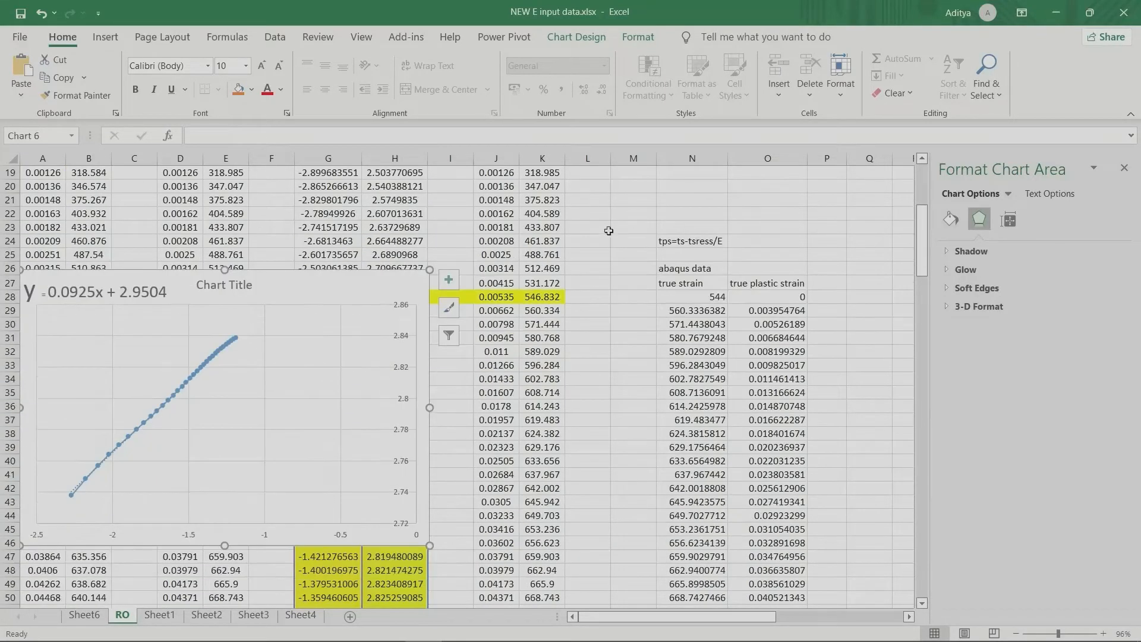
{"action": "left_click", "coordinate": [585, 309]}
Step: Examine the Hollomon strain and stress values in columns J and K from row 9, including the highlighted yield row 28
{"action": "scroll", "coordinate": [586, 299], "scroll_direction": "up", "scroll_amount": 1}
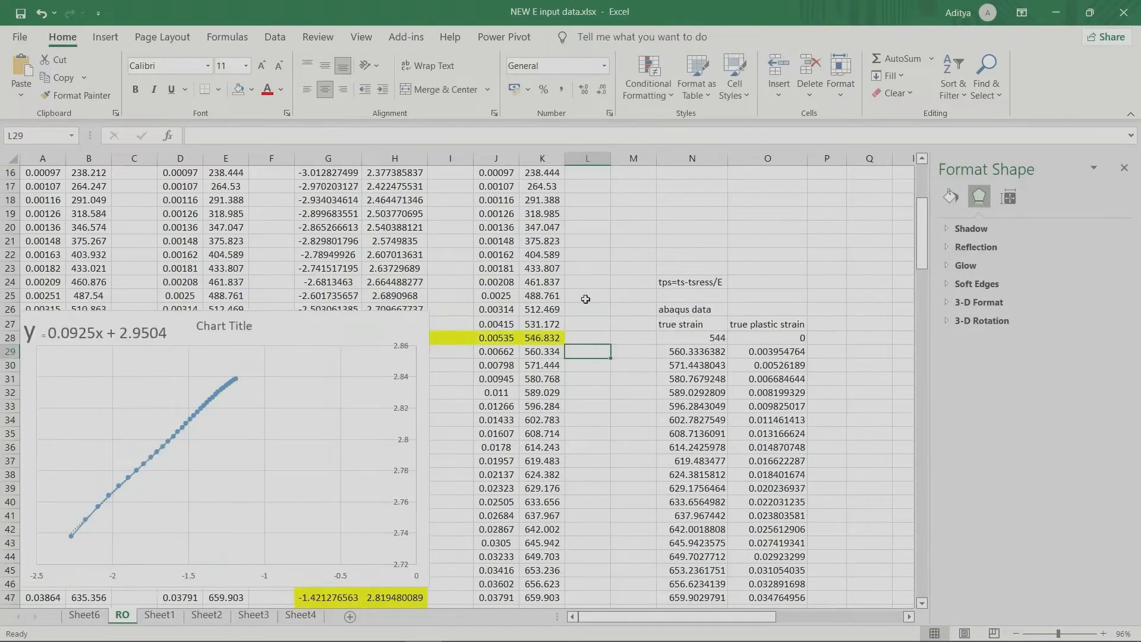
{"action": "scroll", "coordinate": [585, 299], "scroll_direction": "up", "scroll_amount": 4}
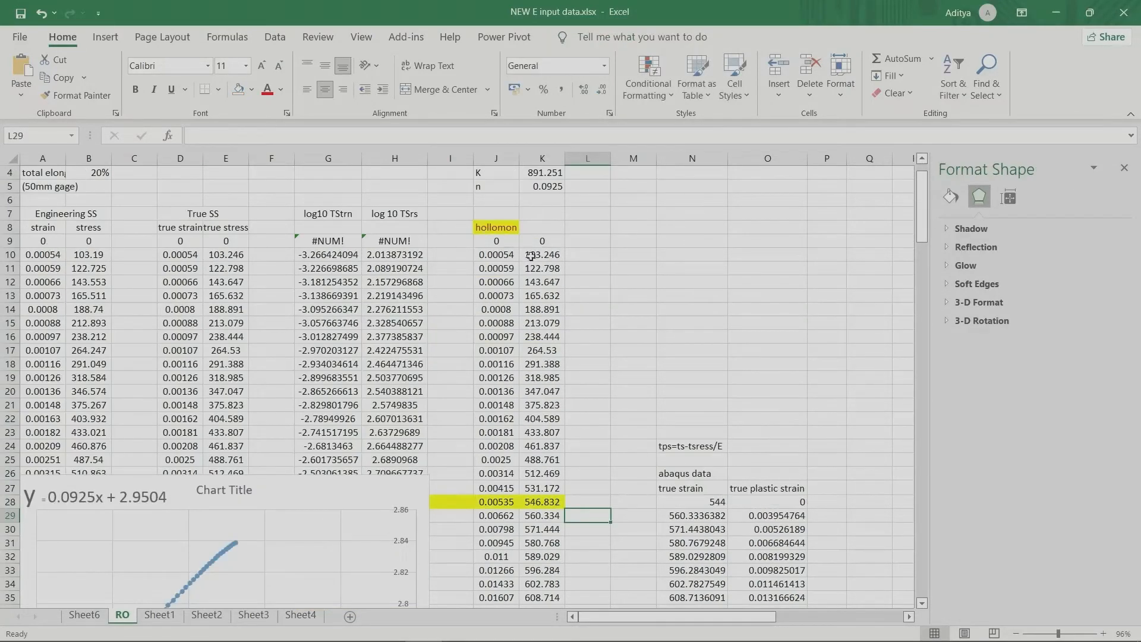
{"action": "left_click", "coordinate": [494, 241]}
{"action": "key", "text": "ctrl+shift+Right"}
{"action": "key", "text": "ctrl+shift+Down"}
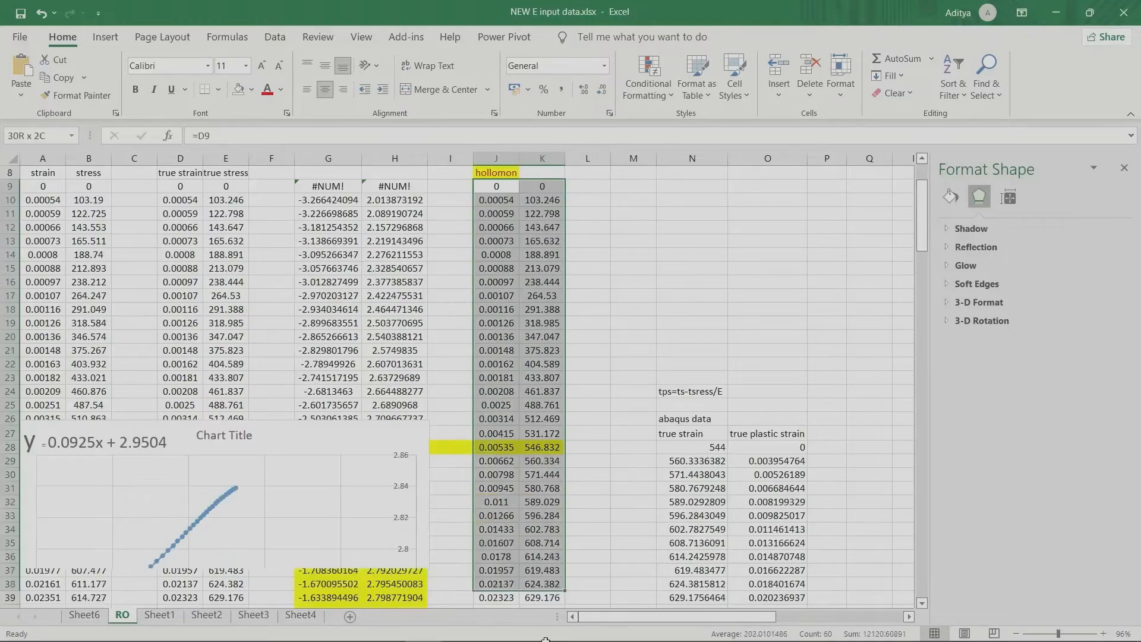
{"action": "scroll", "coordinate": [619, 271], "scroll_direction": "up", "scroll_amount": 5}
{"action": "scroll", "coordinate": [617, 271], "scroll_direction": "up", "scroll_amount": 5}
{"action": "left_click", "coordinate": [617, 270]}
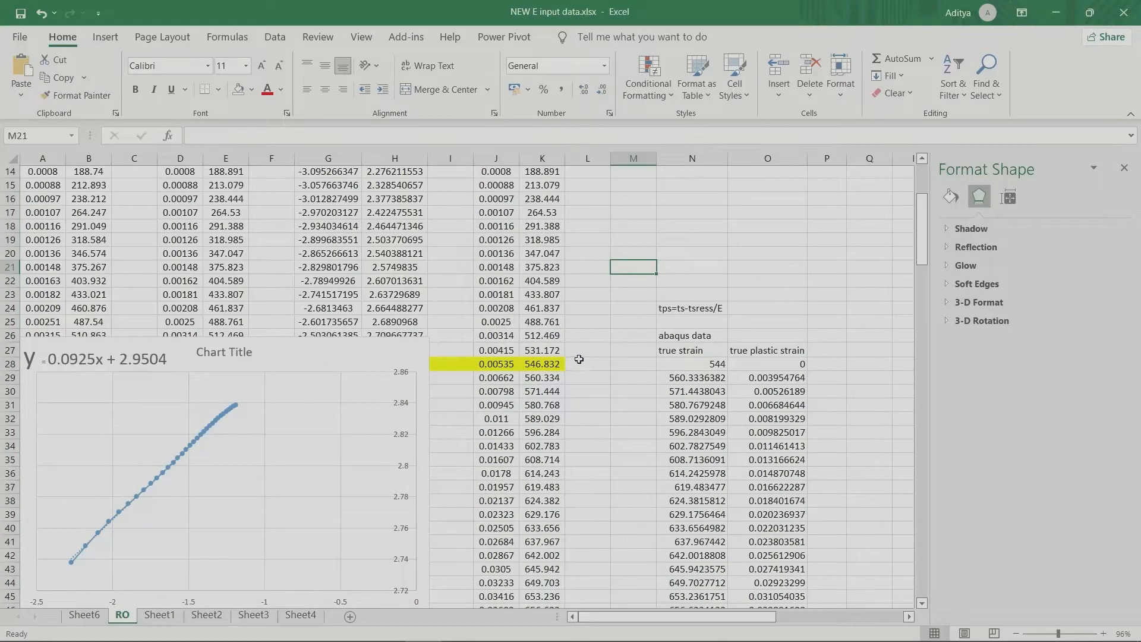
{"action": "left_click_drag", "start_coordinate": [578, 362], "coordinate": [486, 365]}
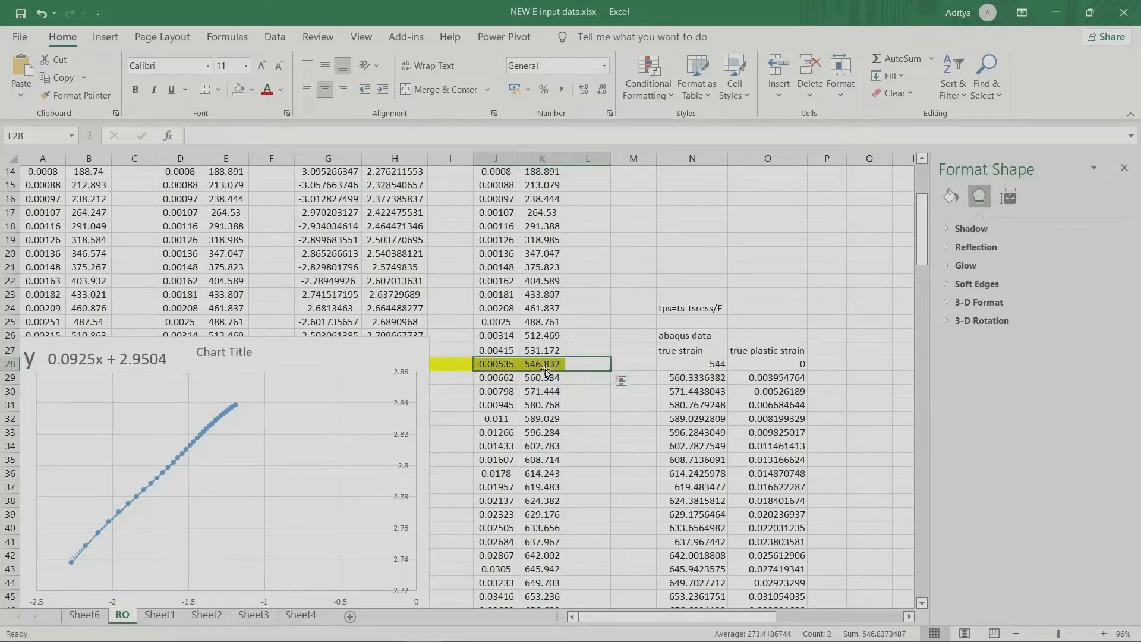
Step: Try to fill the first Abaqus stress value in N28 down through N31, and undo the fill
{"action": "left_click", "coordinate": [698, 365]}
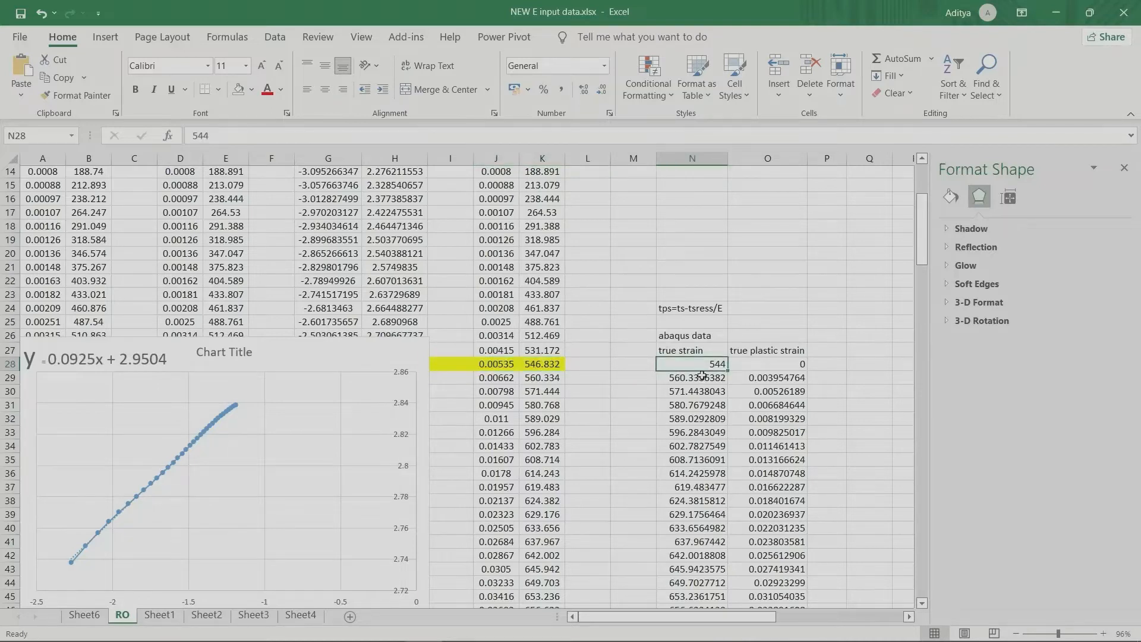
{"action": "left_click_drag", "start_coordinate": [726, 370], "coordinate": [728, 410]}
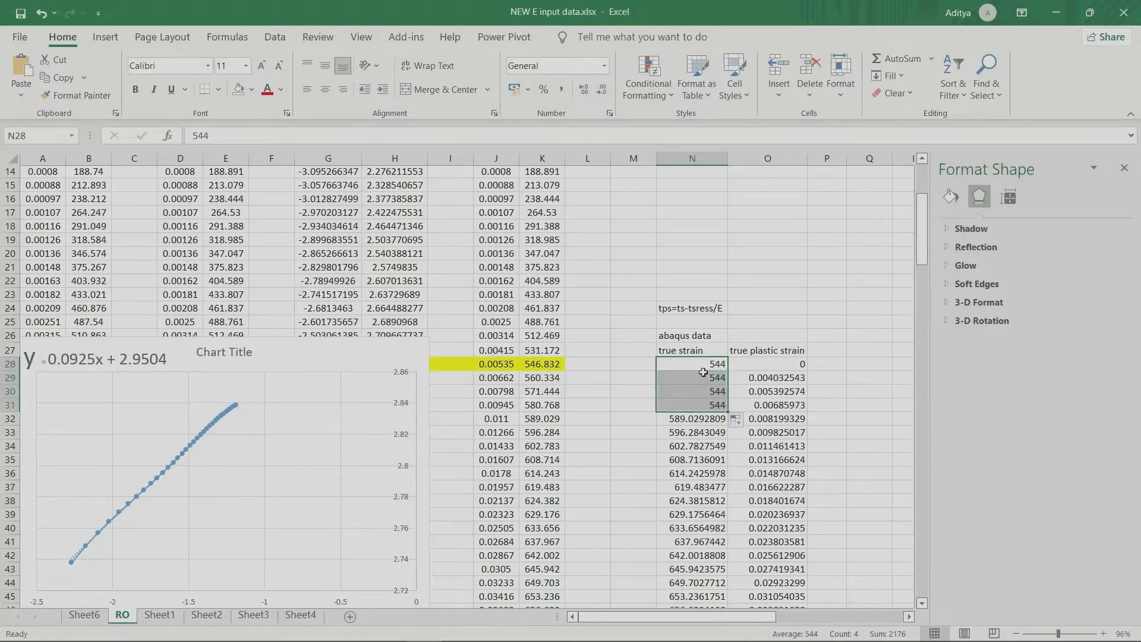
{"action": "key", "text": "ctrl+z"}
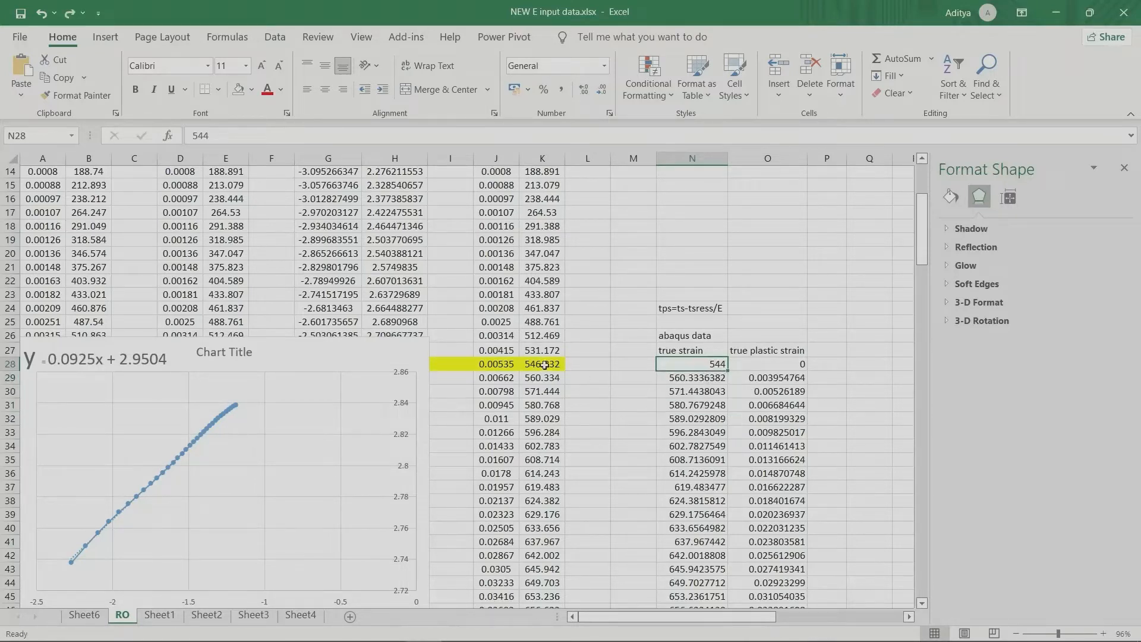
Step: Check the Abaqus table's last stress in N144, the plastic strain equation in N24, and the entries in O28 and O29
{"action": "scroll", "coordinate": [716, 569], "scroll_direction": "down", "scroll_amount": 20}
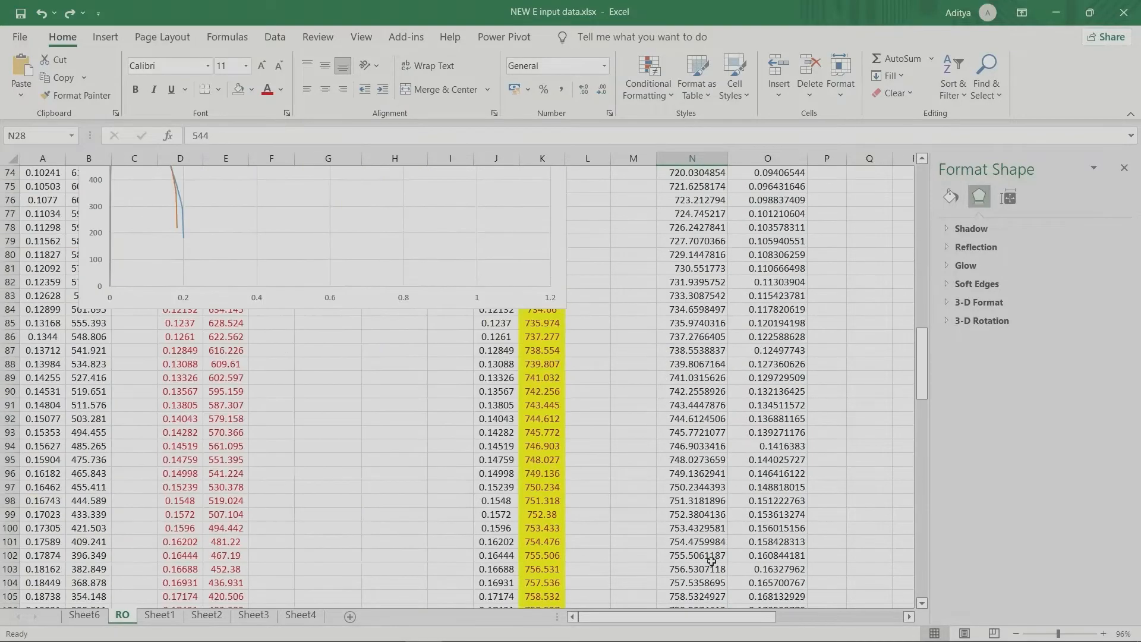
{"action": "left_click", "coordinate": [713, 471]}
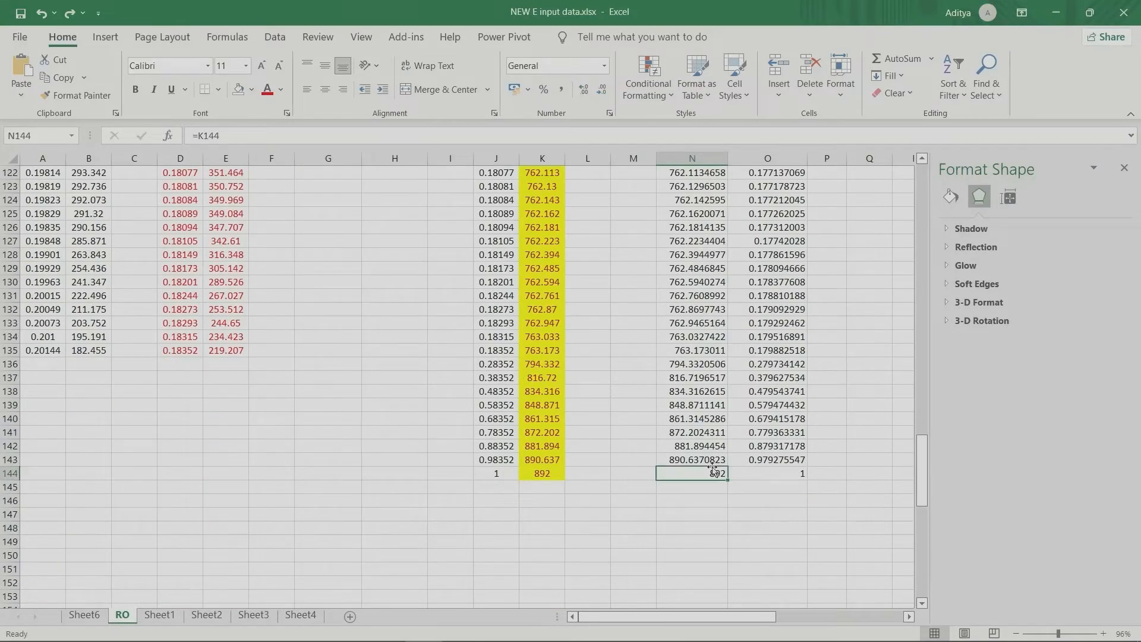
{"action": "left_click_drag", "start_coordinate": [924, 486], "coordinate": [920, 244]}
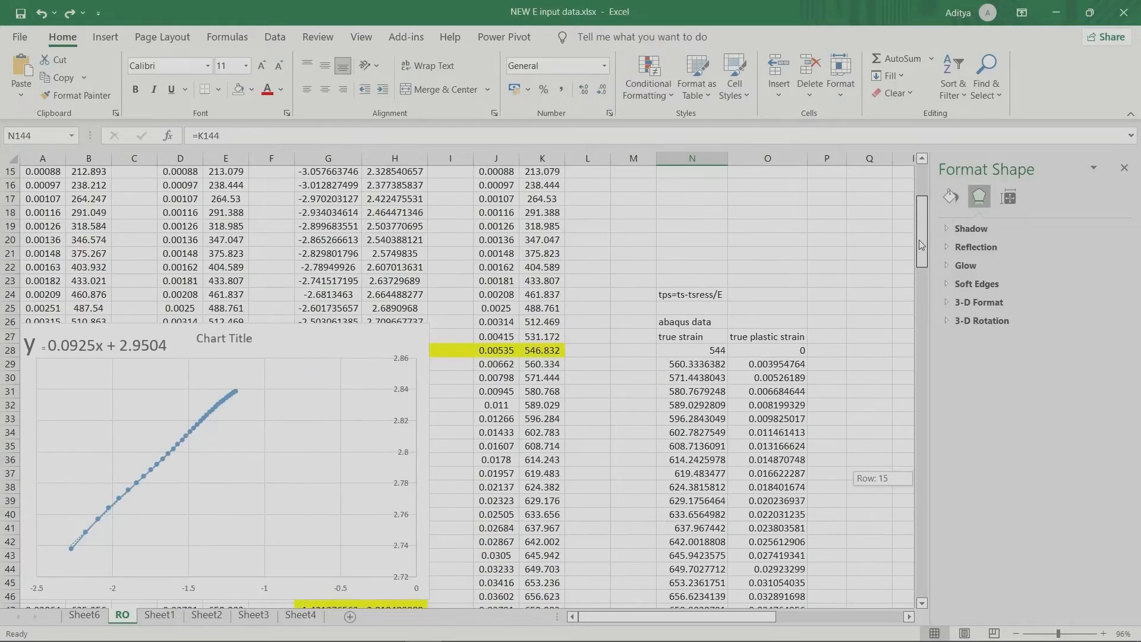
{"action": "left_click", "coordinate": [754, 351]}
{"action": "left_click", "coordinate": [667, 292]}
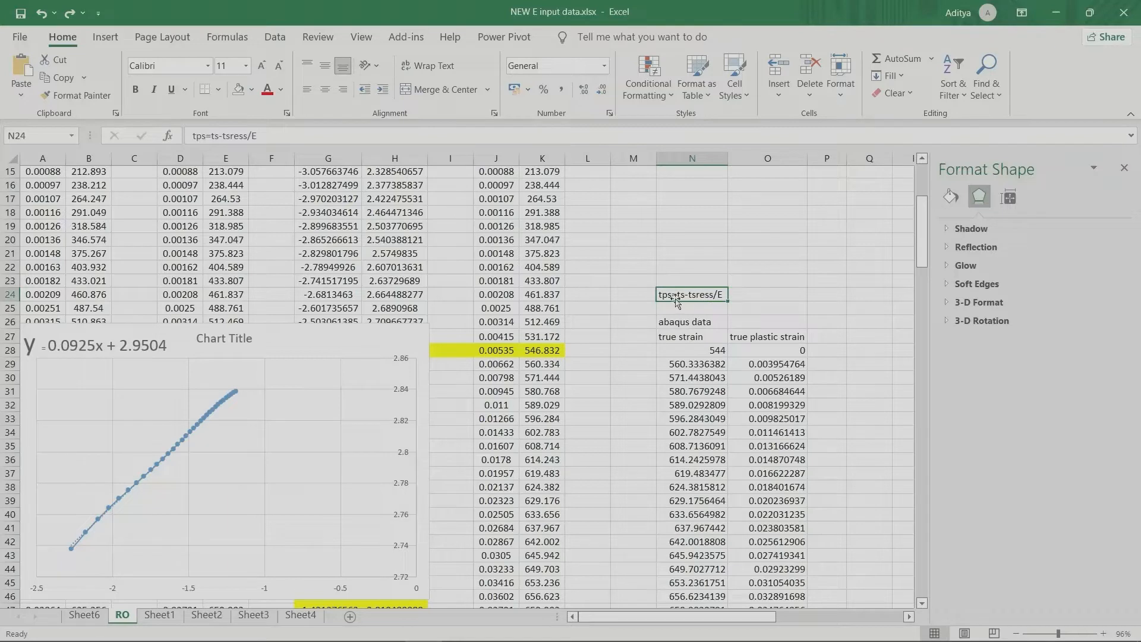
{"action": "left_click", "coordinate": [789, 350]}
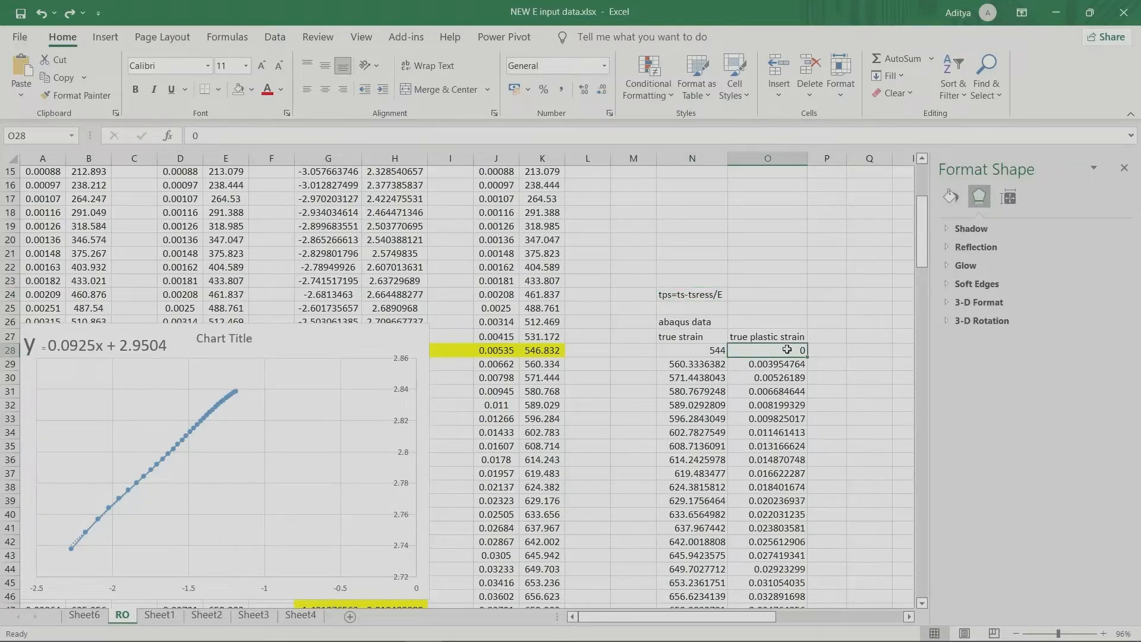
{"action": "left_click", "coordinate": [774, 365]}
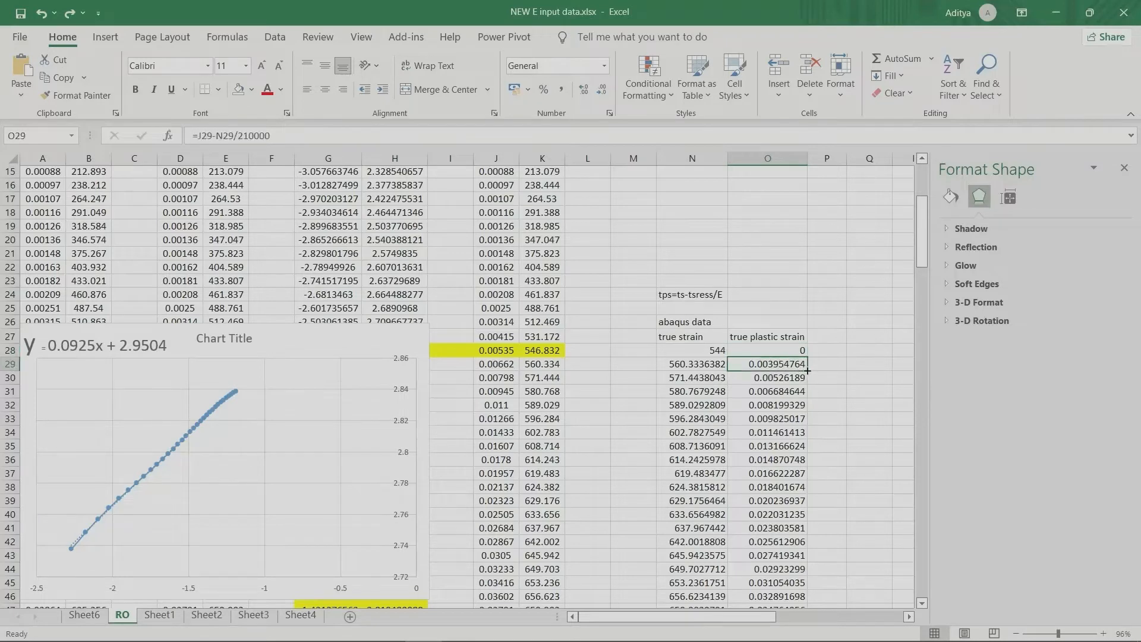
Step: Fill the plastic strain formula from O29 up into O28 and inspect its terms, including the 210000 divisor
{"action": "left_click_drag", "start_coordinate": [808, 371], "coordinate": [805, 351]}
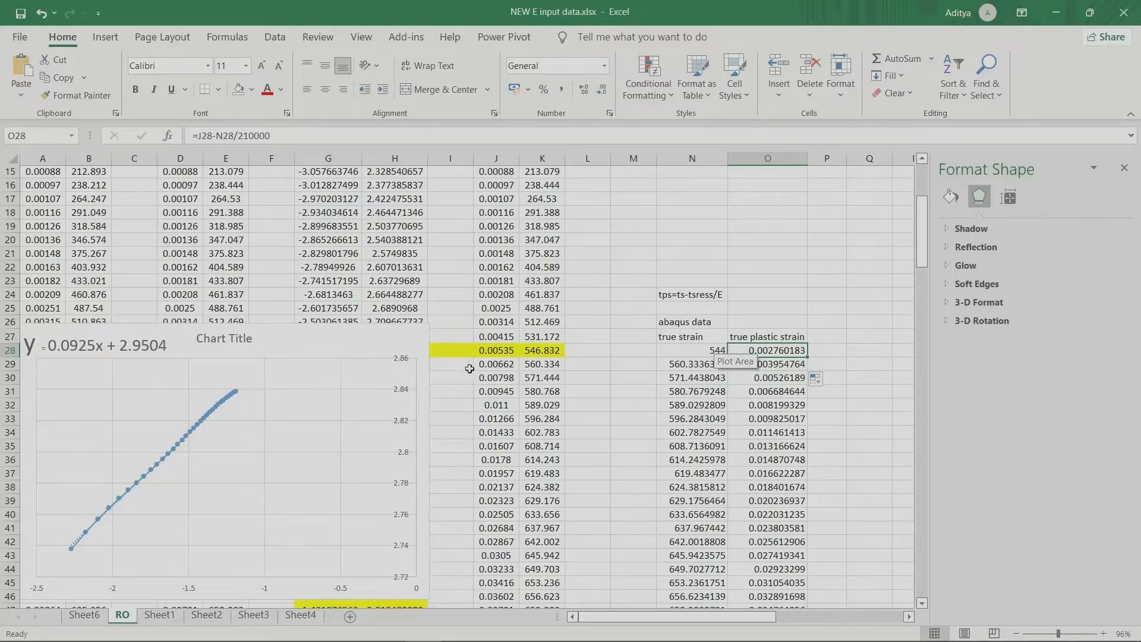
{"action": "left_click", "coordinate": [500, 354]}
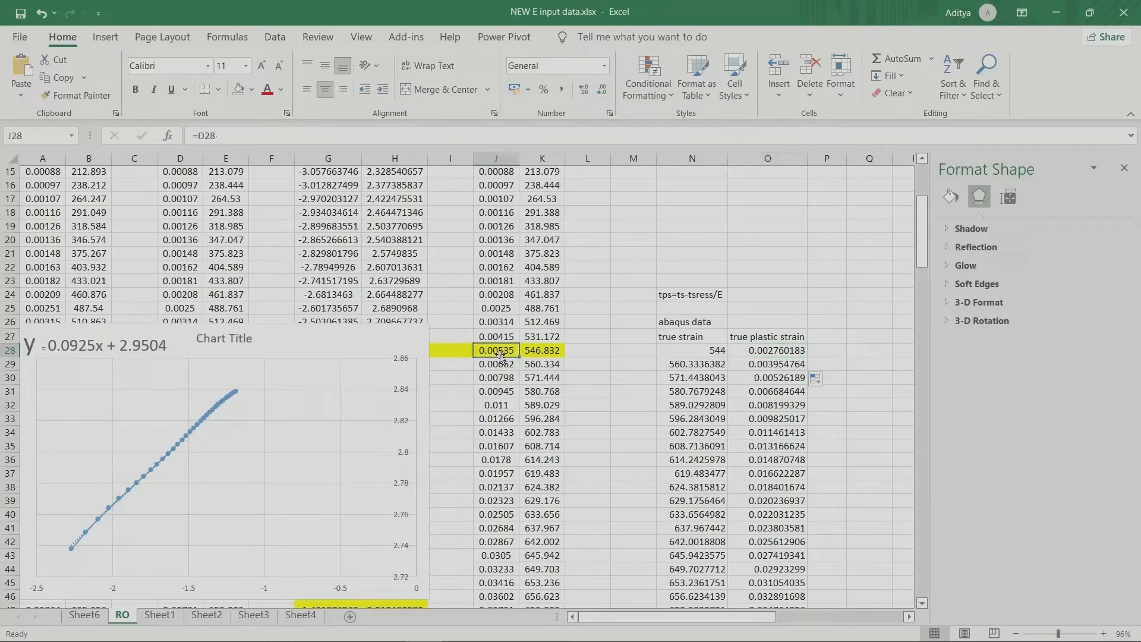
{"action": "left_click", "coordinate": [769, 350]}
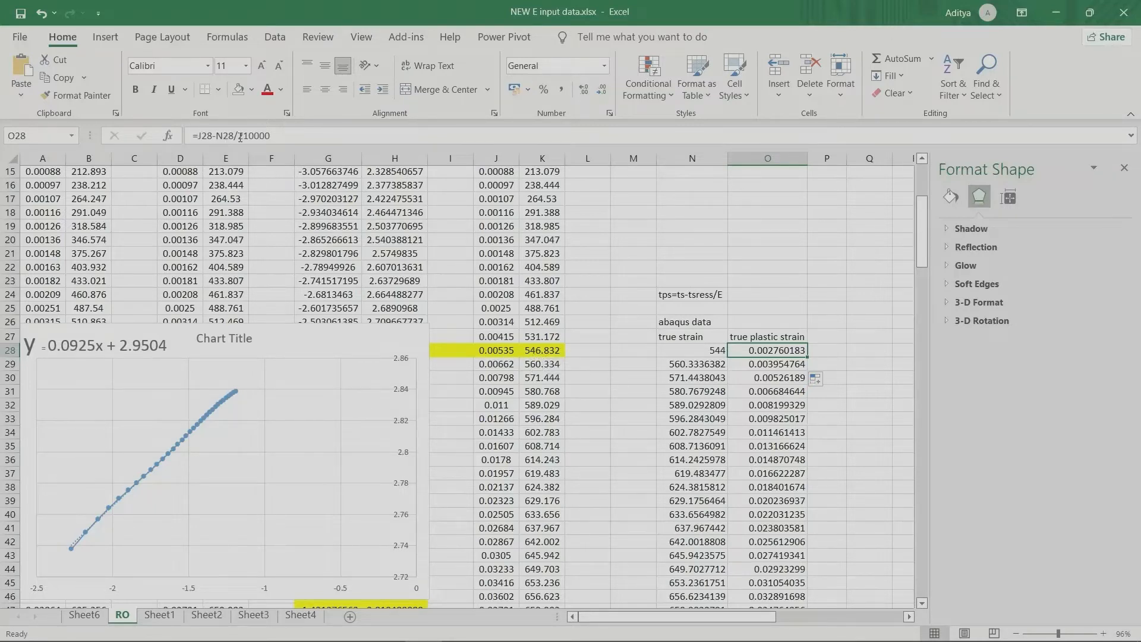
{"action": "left_click_drag", "start_coordinate": [237, 136], "coordinate": [271, 136]}
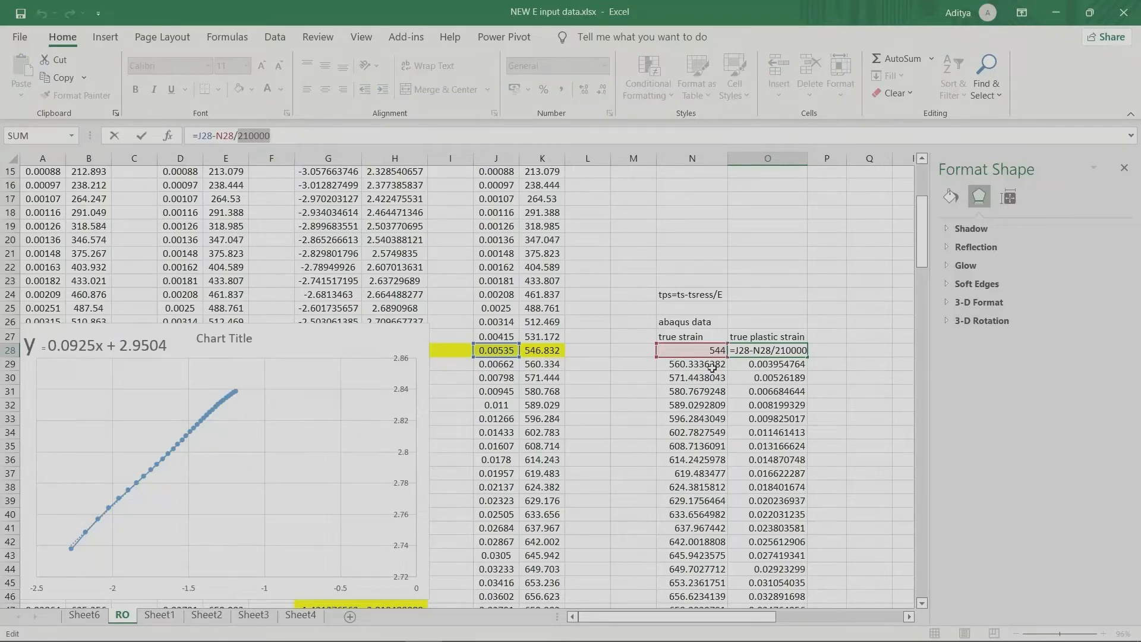
{"action": "left_click", "coordinate": [762, 350]}
{"action": "left_click", "coordinate": [812, 377]}
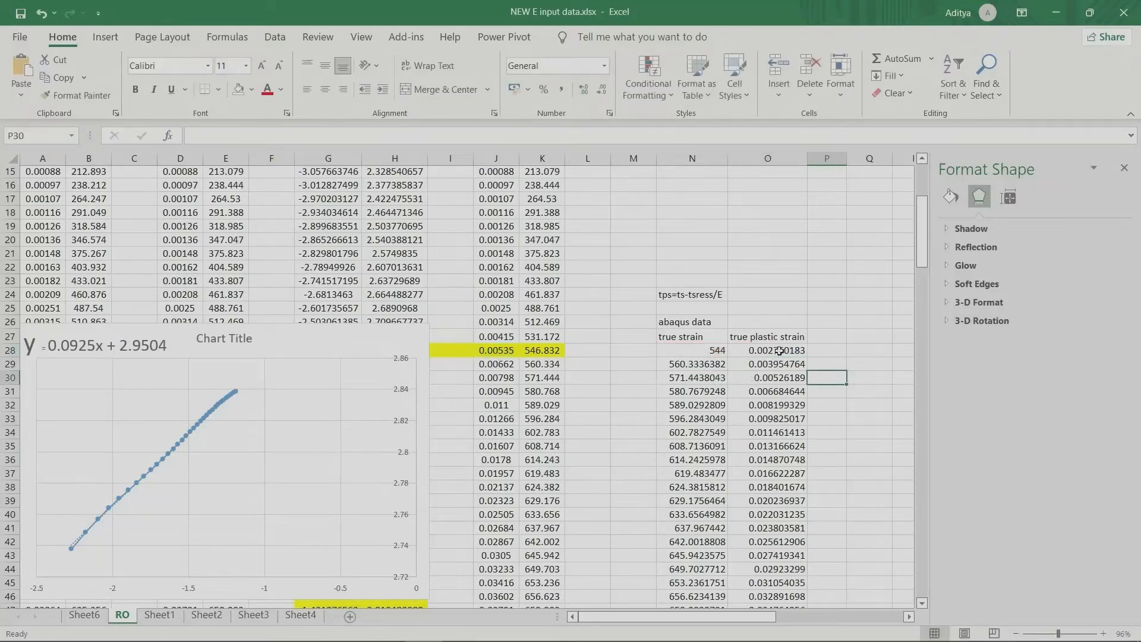
Step: Enter the true plastic strain formula =J28-K28/210000 in O28
{"action": "left_click", "coordinate": [779, 351]}
{"action": "type", "text": "="}
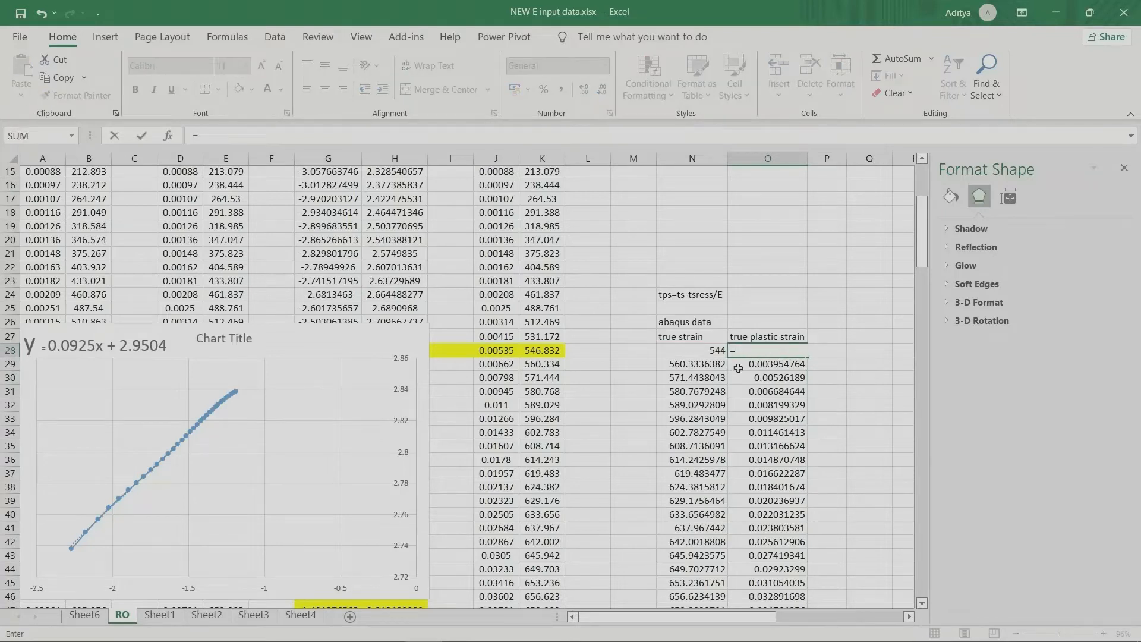
{"action": "left_click", "coordinate": [497, 352]}
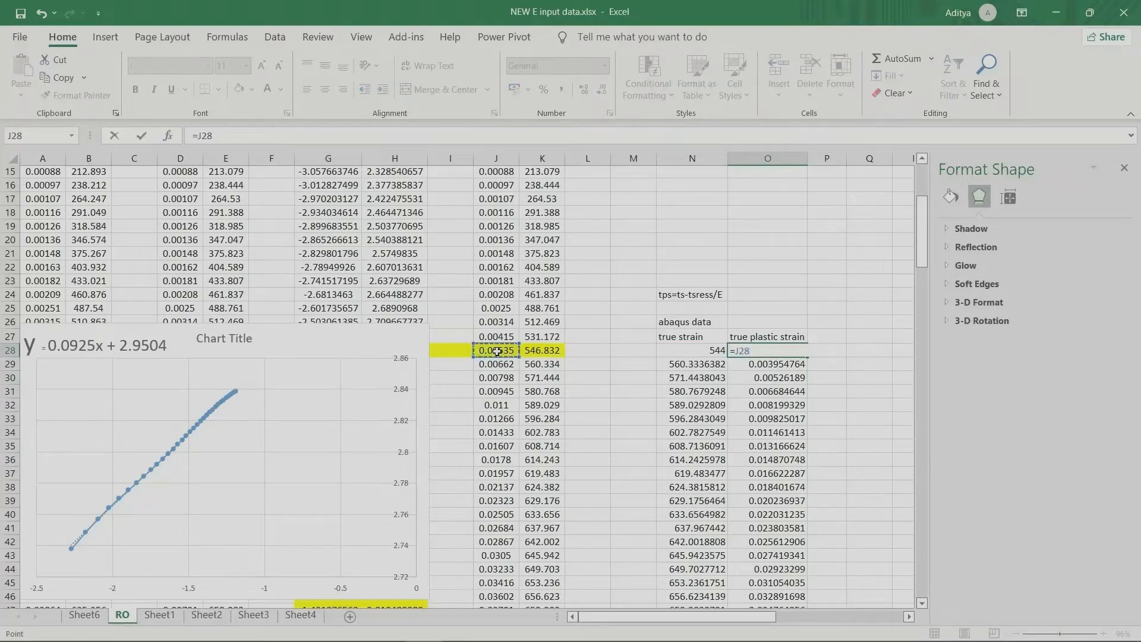
{"action": "type", "text": "-"}
{"action": "left_click", "coordinate": [538, 350]}
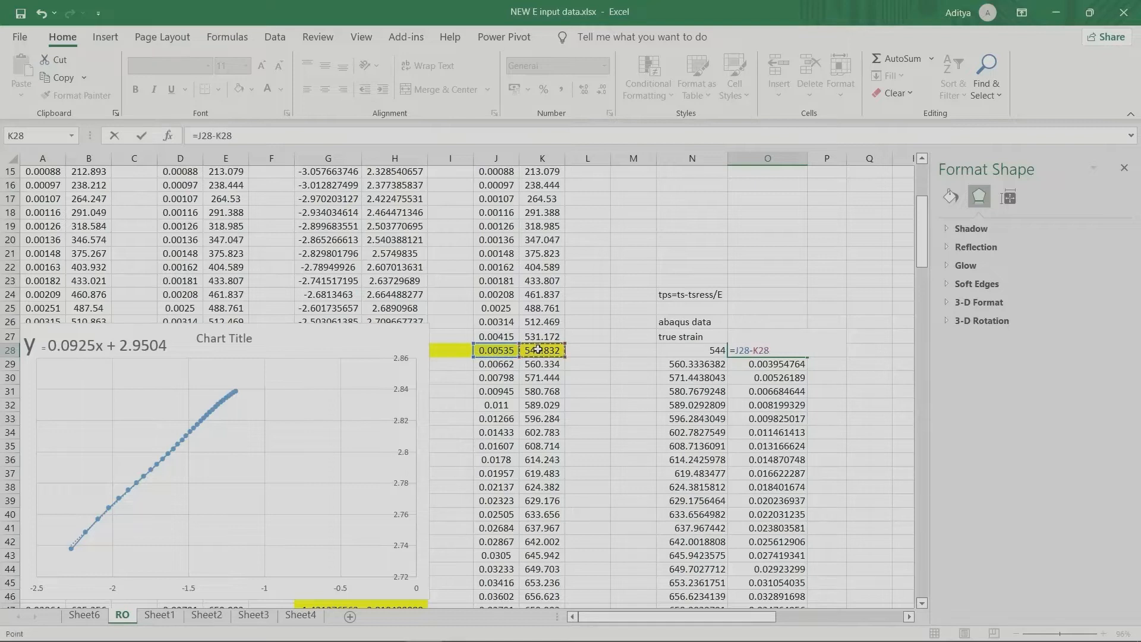
{"action": "type", "text": "/210000"}
{"action": "key", "text": "Return"}
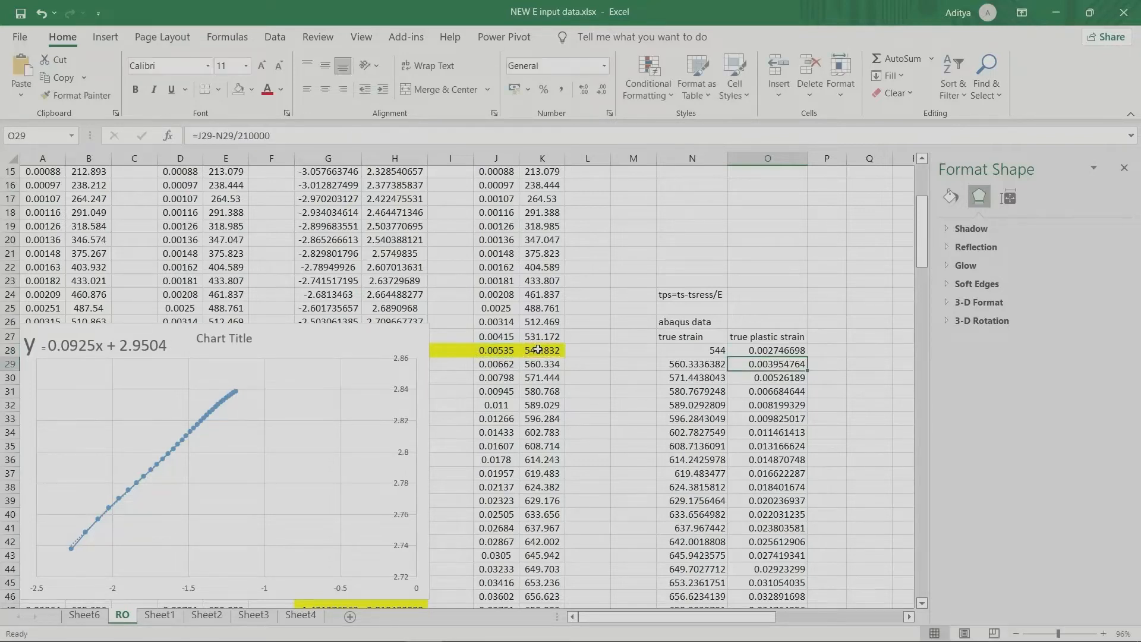
Step: Fill the plastic strain formula from O28 down the true plastic strain column
{"action": "left_click", "coordinate": [796, 351]}
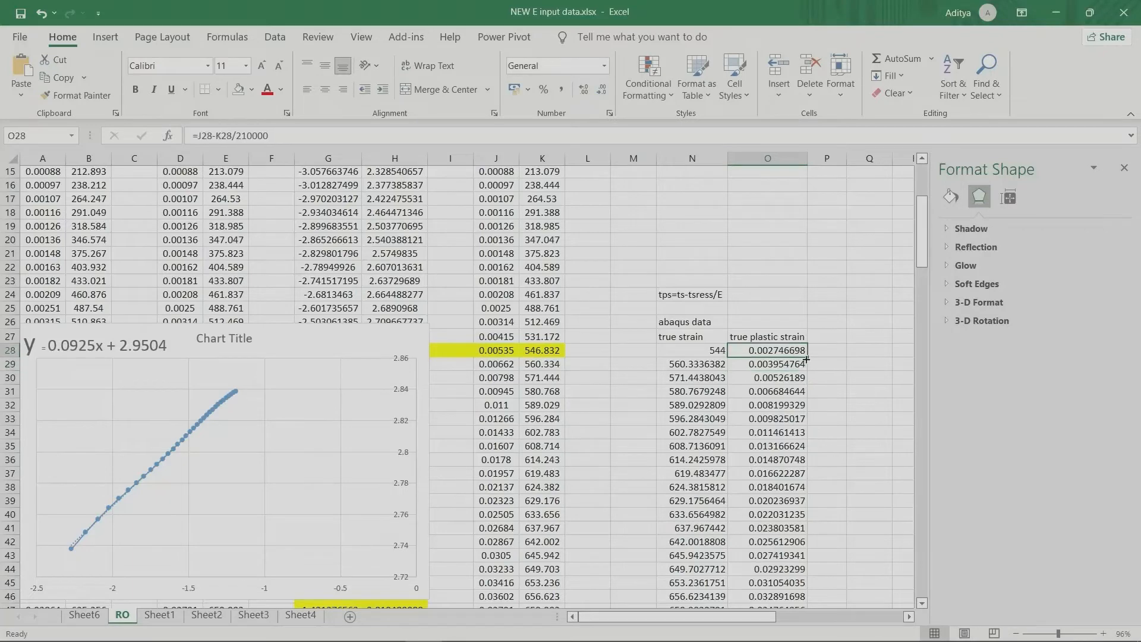
{"action": "left_click_drag", "start_coordinate": [807, 356], "coordinate": [814, 615]}
{"action": "left_click", "coordinate": [839, 463]}
{"action": "left_click_drag", "start_coordinate": [921, 469], "coordinate": [922, 243]}
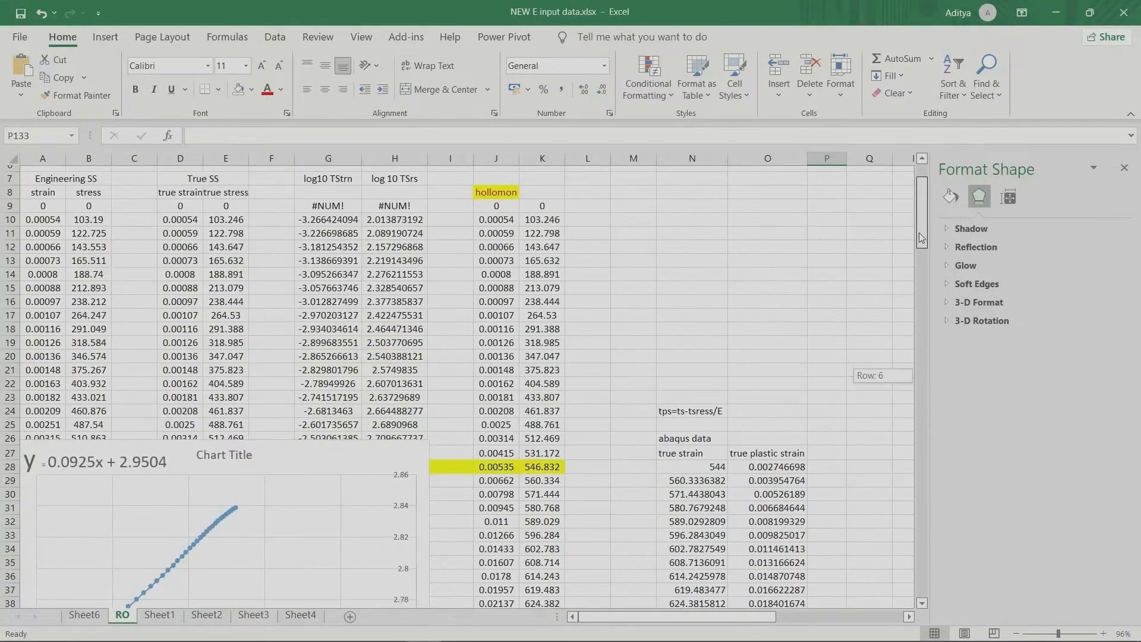
Step: Set the first true plastic strain in O28 to 0 and check the matching yield stress in N28
{"action": "left_click", "coordinate": [767, 468]}
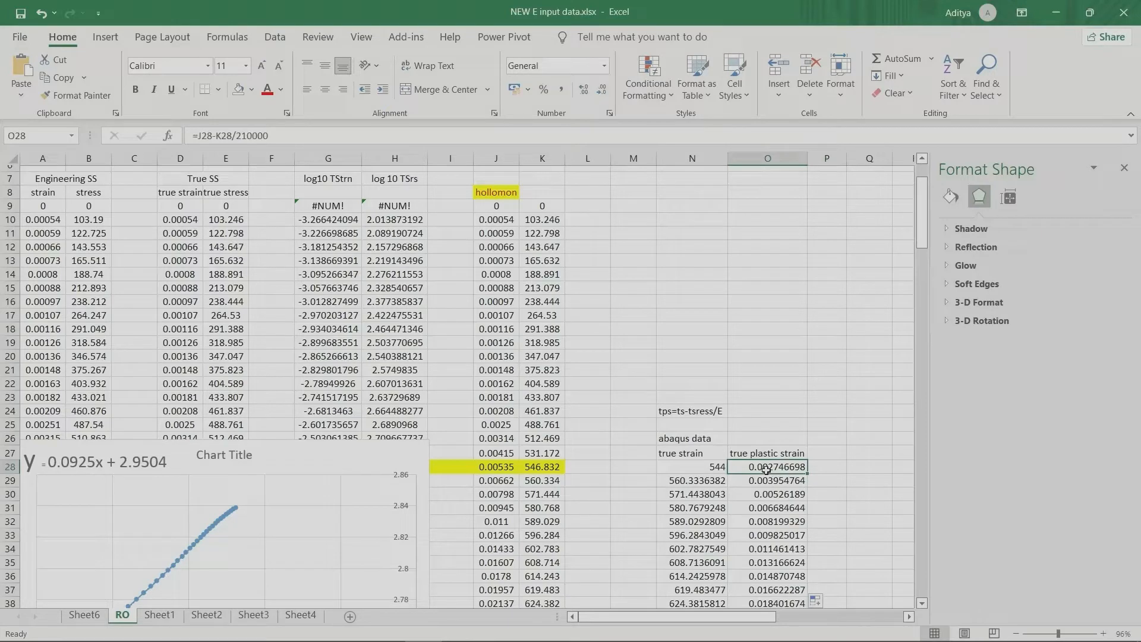
{"action": "type", "text": "0"}
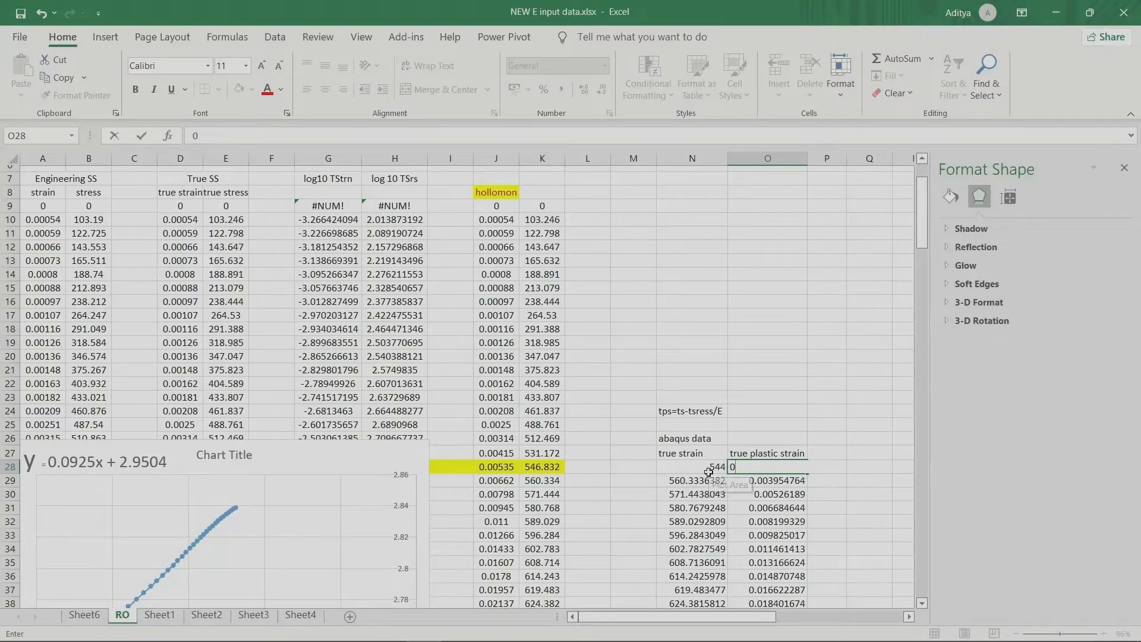
{"action": "left_click", "coordinate": [706, 467]}
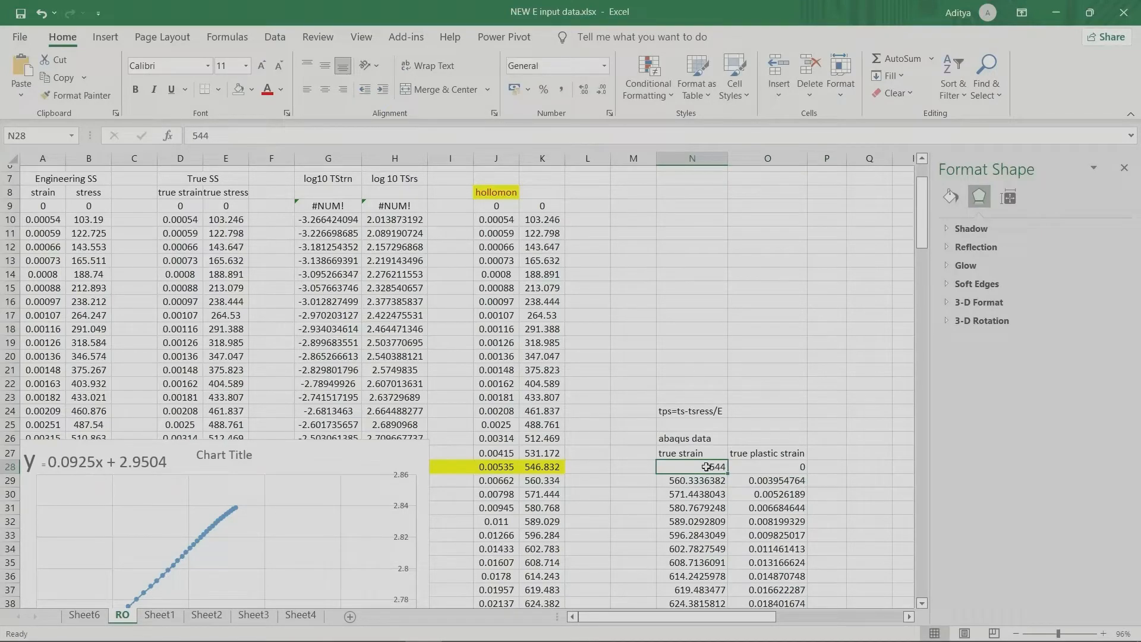
{"action": "double_click", "coordinate": [706, 467]}
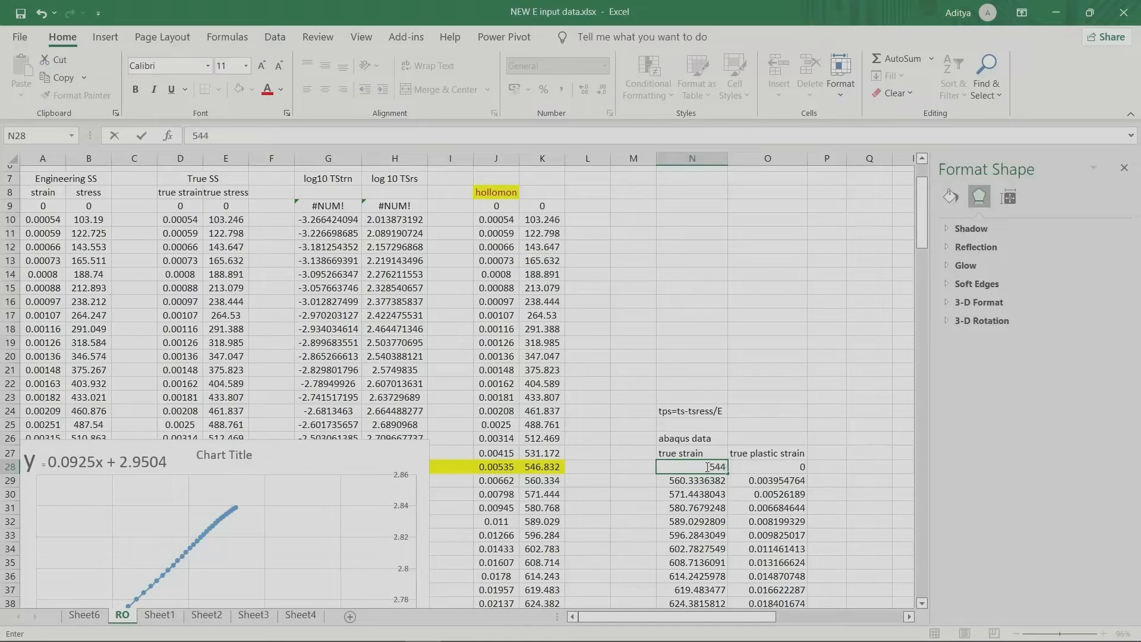
{"action": "left_click", "coordinate": [776, 354]}
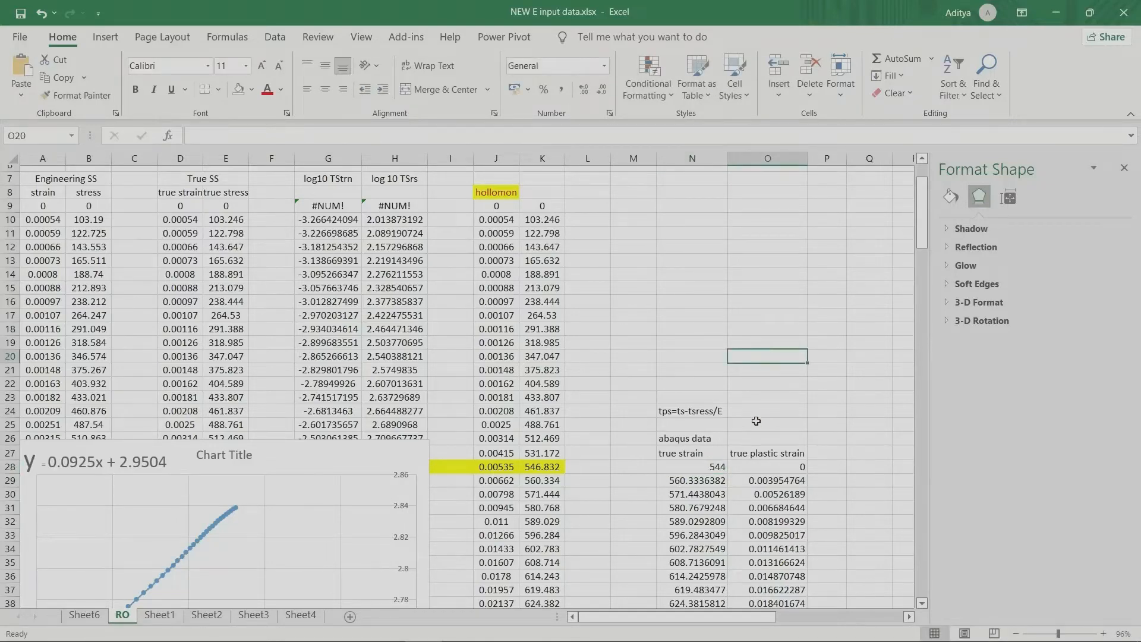
Step: Highlight the Abaqus data in N28:O144 with a yellow cell fill
{"action": "scroll", "coordinate": [756, 421], "scroll_direction": "down", "scroll_amount": 3}
{"action": "left_click_drag", "start_coordinate": [689, 342], "coordinate": [711, 216]}
{"action": "left_click", "coordinate": [782, 582]}
{"action": "right_click", "coordinate": [721, 228]}
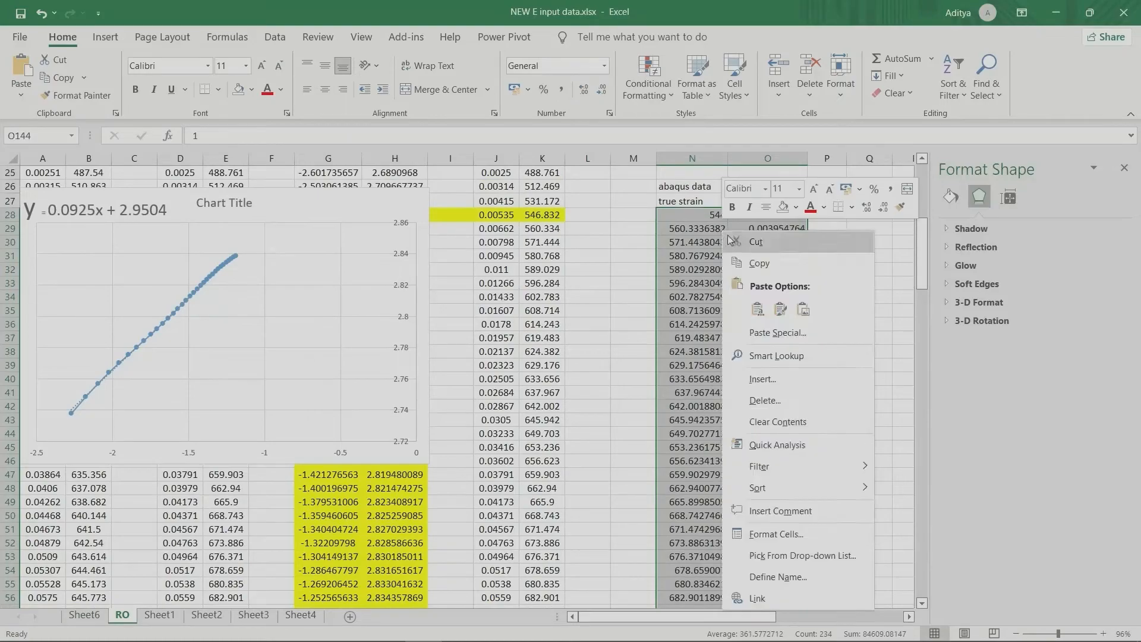
{"action": "left_click", "coordinate": [251, 90]}
{"action": "left_click", "coordinate": [270, 234]}
{"action": "scroll", "coordinate": [773, 387], "scroll_direction": "down", "scroll_amount": 20}
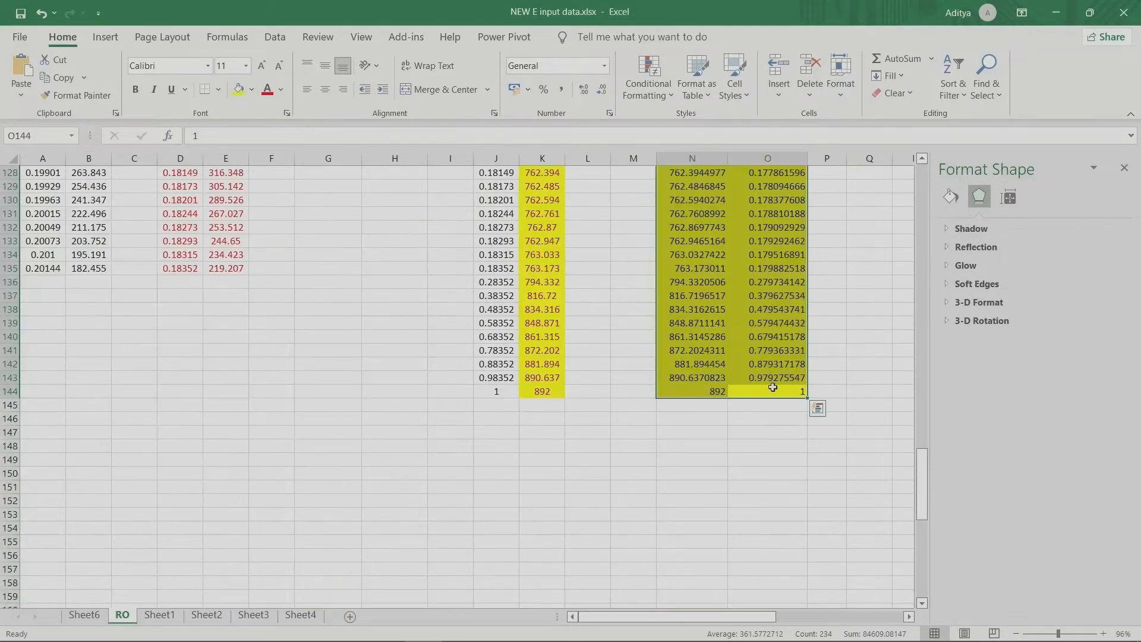
{"action": "scroll", "coordinate": [773, 387], "scroll_direction": "up", "scroll_amount": 20}
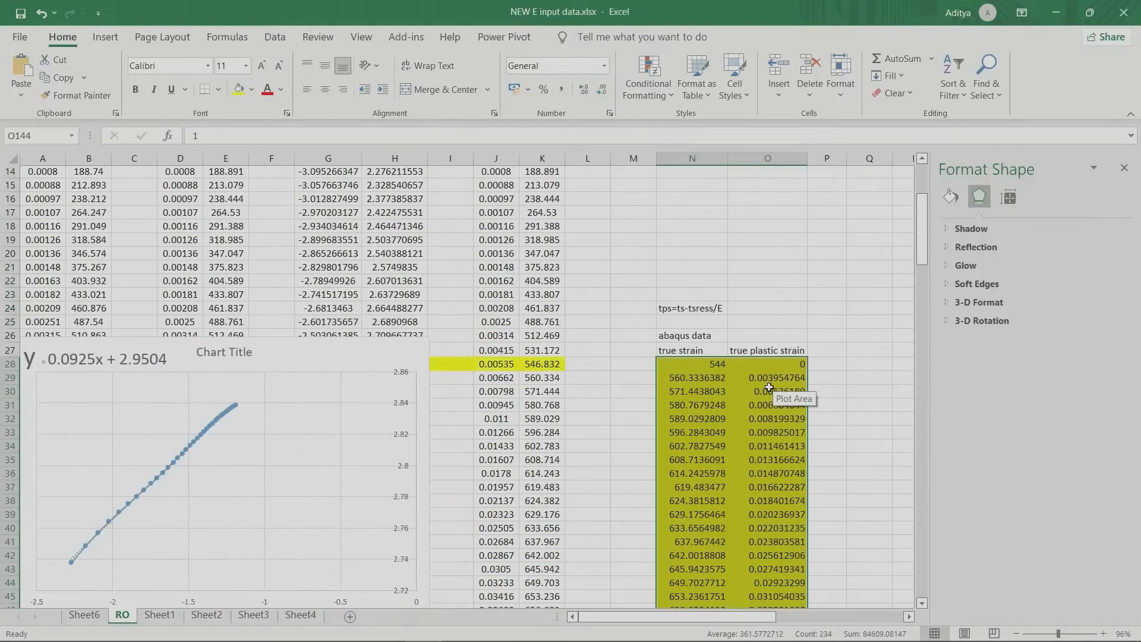
Step: Enter the label E in N18 and the elastic modulus 210000GPa in O18, above the Abaqus data
{"action": "scroll", "coordinate": [769, 387], "scroll_direction": "up", "scroll_amount": 4}
{"action": "left_click", "coordinate": [679, 407]}
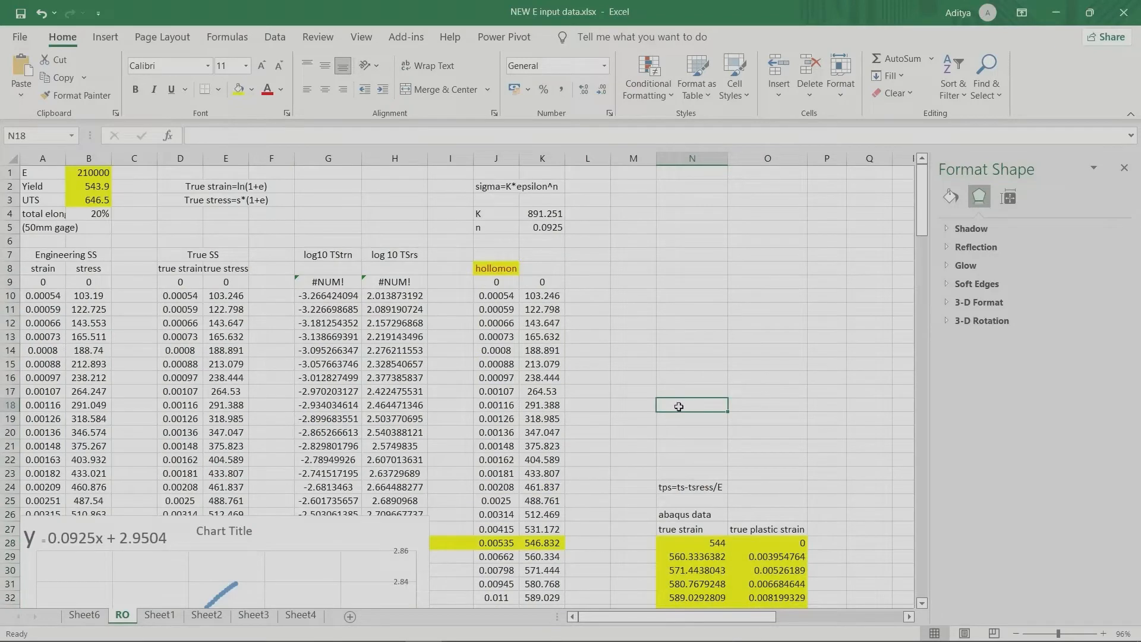
{"action": "type", "text": "E"}
{"action": "key", "text": "Tab"}
{"action": "type", "text": "2"}
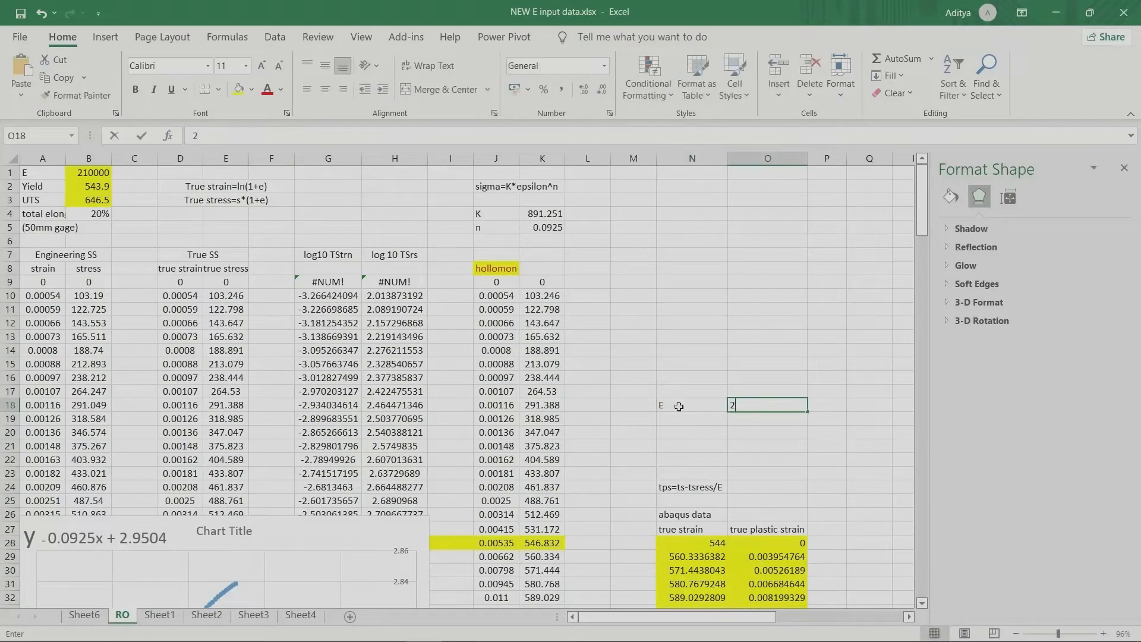
{"action": "type", "text": "10000"}
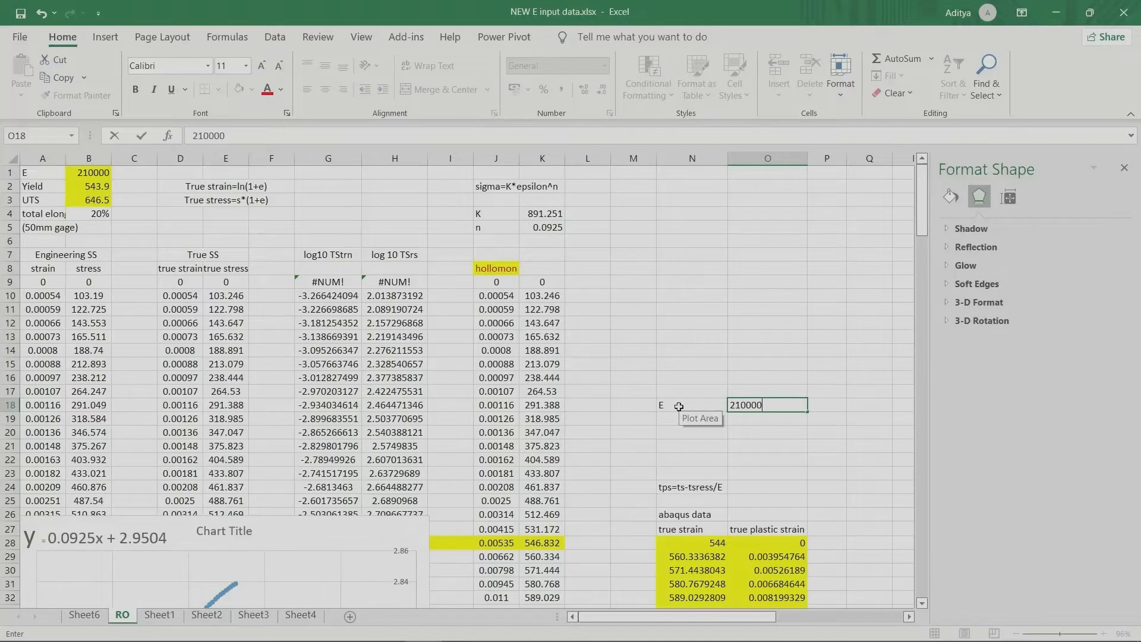
{"action": "type", "text": "GPa"}
{"action": "left_click_drag", "start_coordinate": [680, 410], "coordinate": [743, 405]}
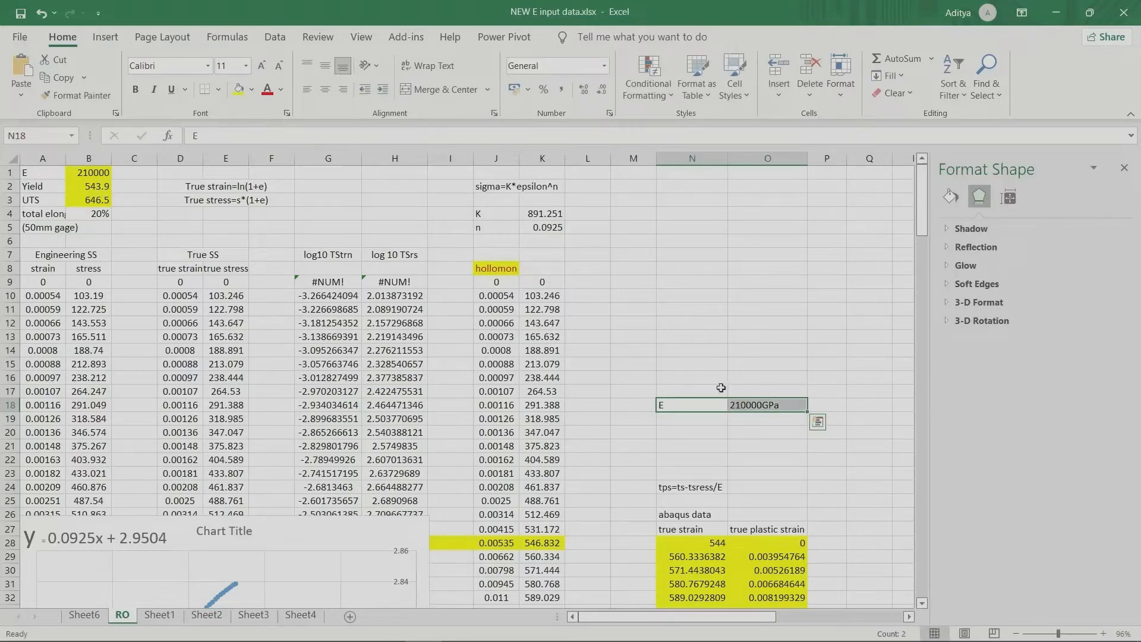
{"action": "left_click", "coordinate": [699, 393]}
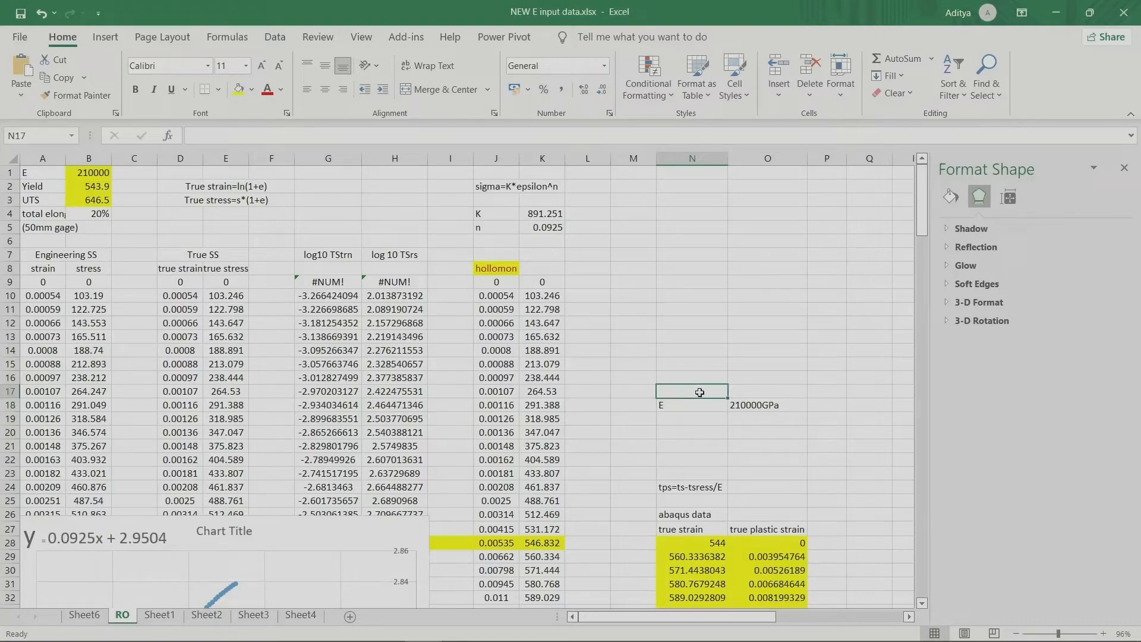
Step: Look down the highlighted Abaqus data and switch to Abaqus/CAE
{"action": "scroll", "coordinate": [622, 501], "scroll_direction": "down", "scroll_amount": 13}
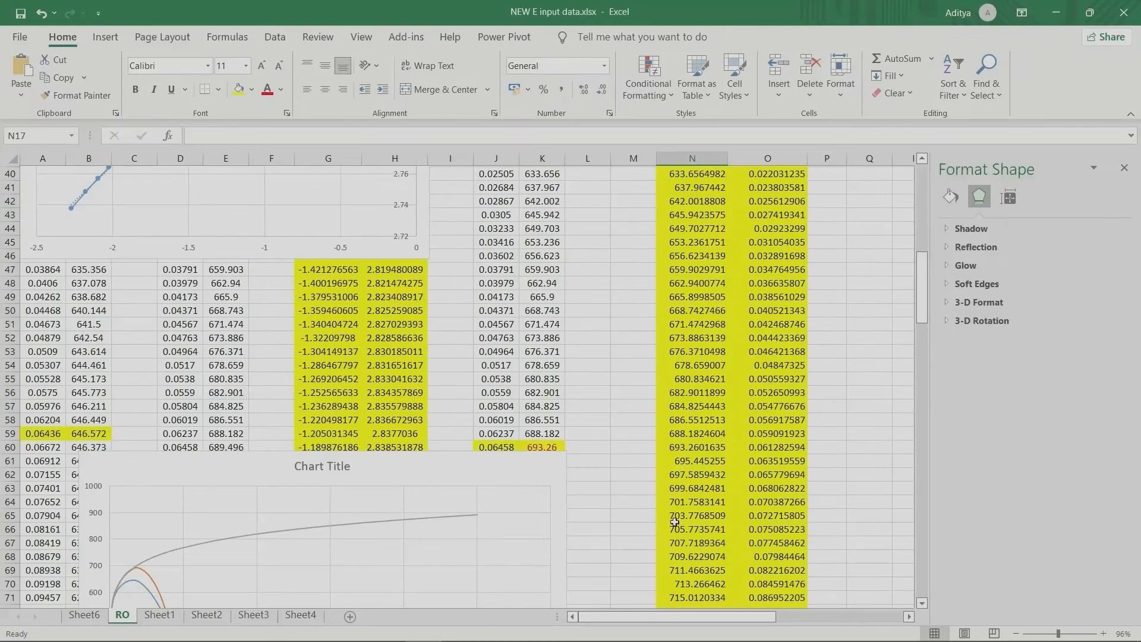
{"action": "scroll", "coordinate": [668, 523], "scroll_direction": "down", "scroll_amount": 4}
{"action": "left_click", "coordinate": [1055, 12]}
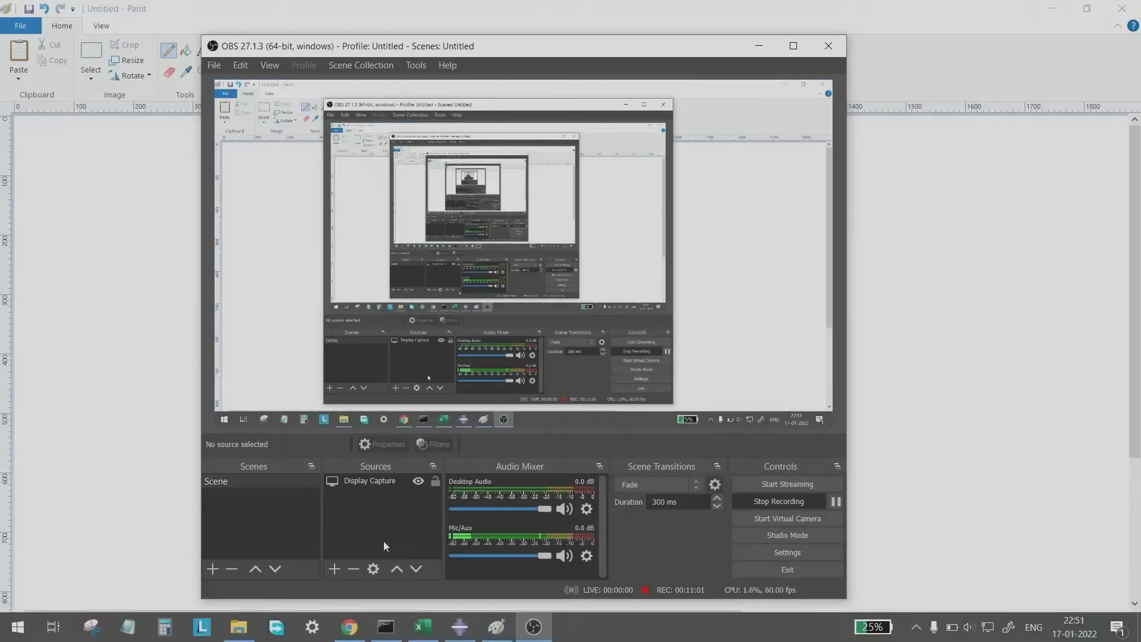
{"action": "mouse_move", "coordinate": [386, 641]}
{"action": "left_click", "coordinate": [459, 626]}
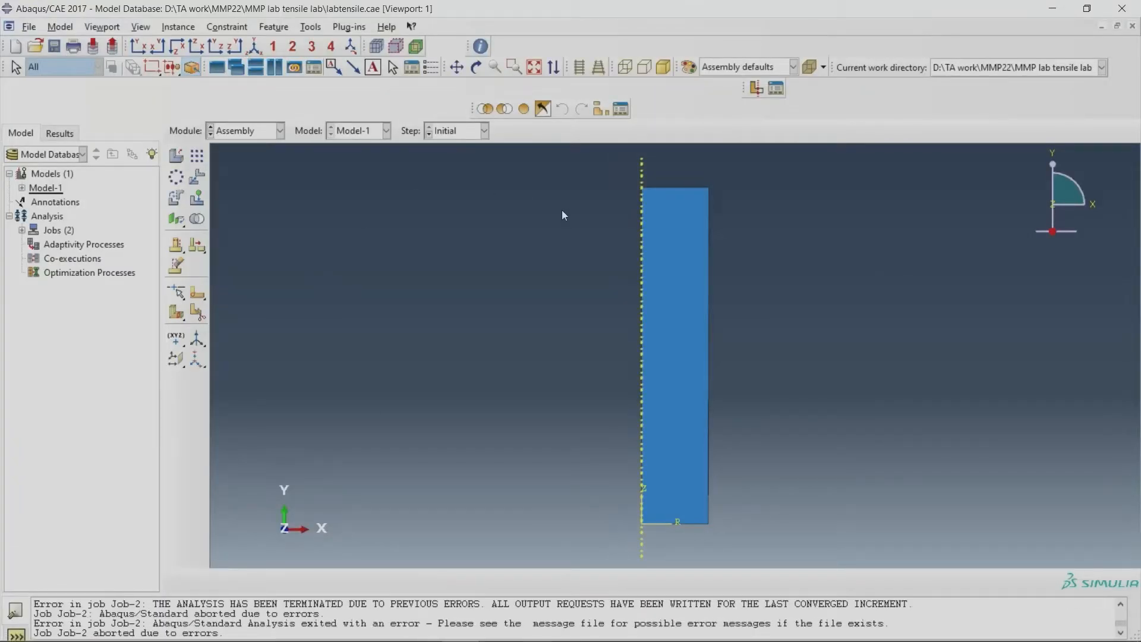
Step: Create a new Standard & Explicit model with default attributes and expand its contents in the model tree
{"action": "left_click", "coordinate": [45, 175]}
{"action": "right_click", "coordinate": [44, 175]}
{"action": "left_click", "coordinate": [91, 203]}
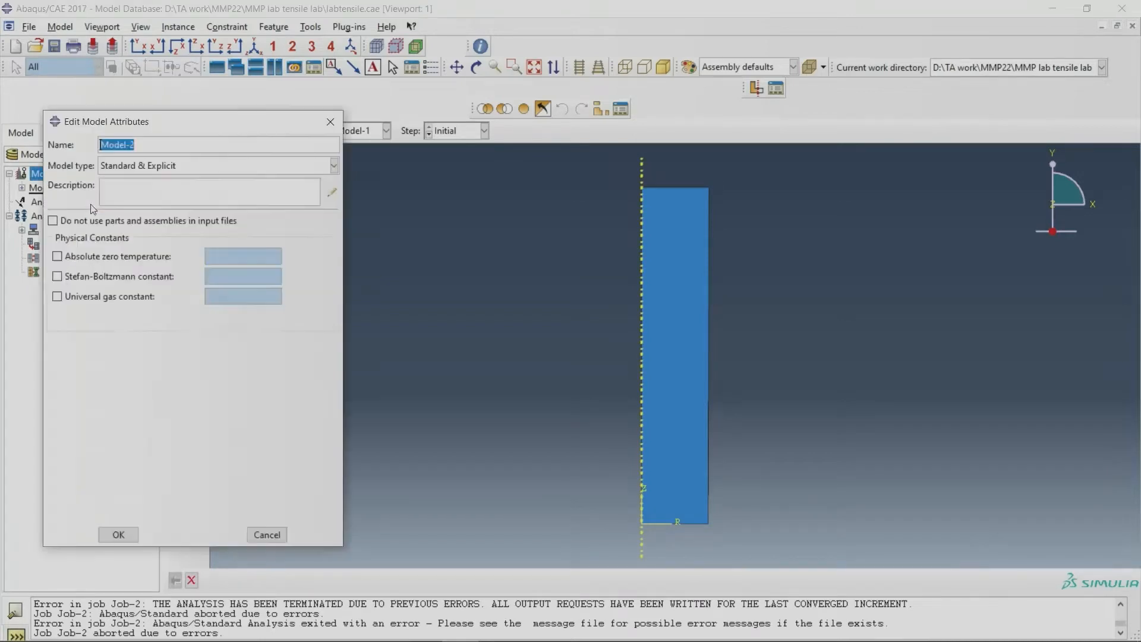
{"action": "left_click", "coordinate": [101, 534]}
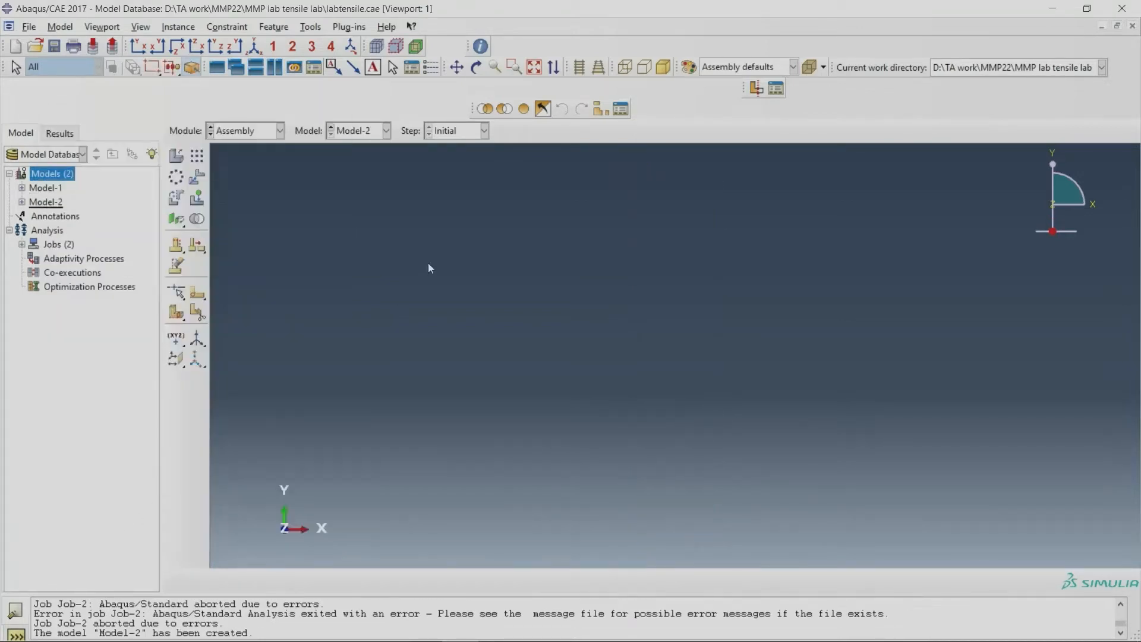
{"action": "left_click", "coordinate": [22, 202]}
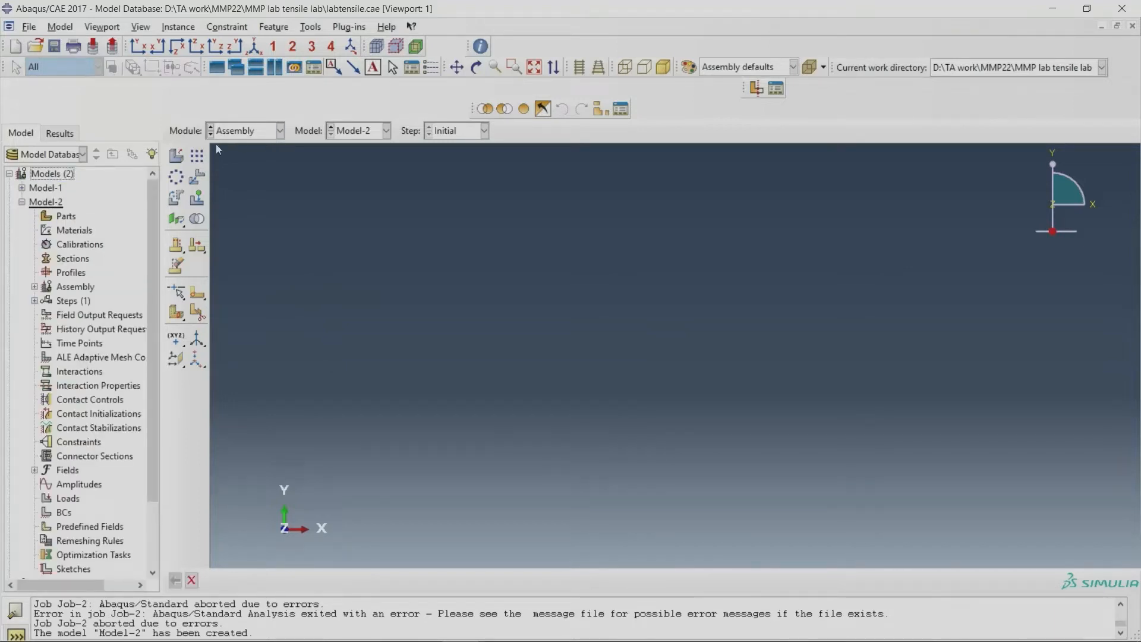
Step: Examine the Part and Step modules, including the Step Manager and the procedure types offered for a new step
{"action": "left_click", "coordinate": [254, 130]}
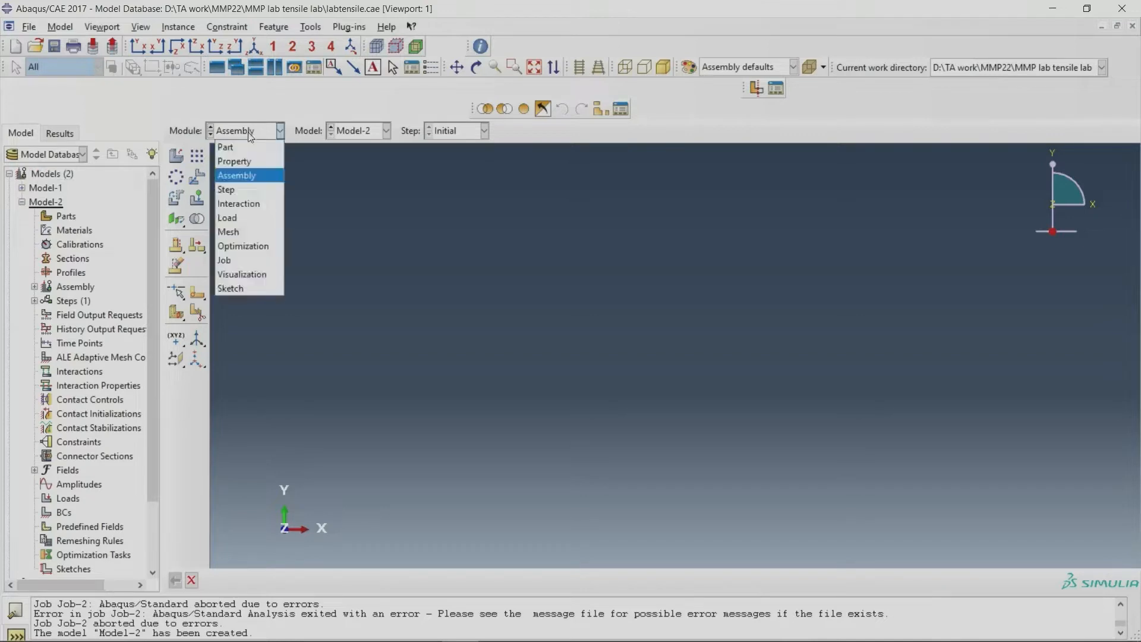
{"action": "left_click", "coordinate": [250, 146]}
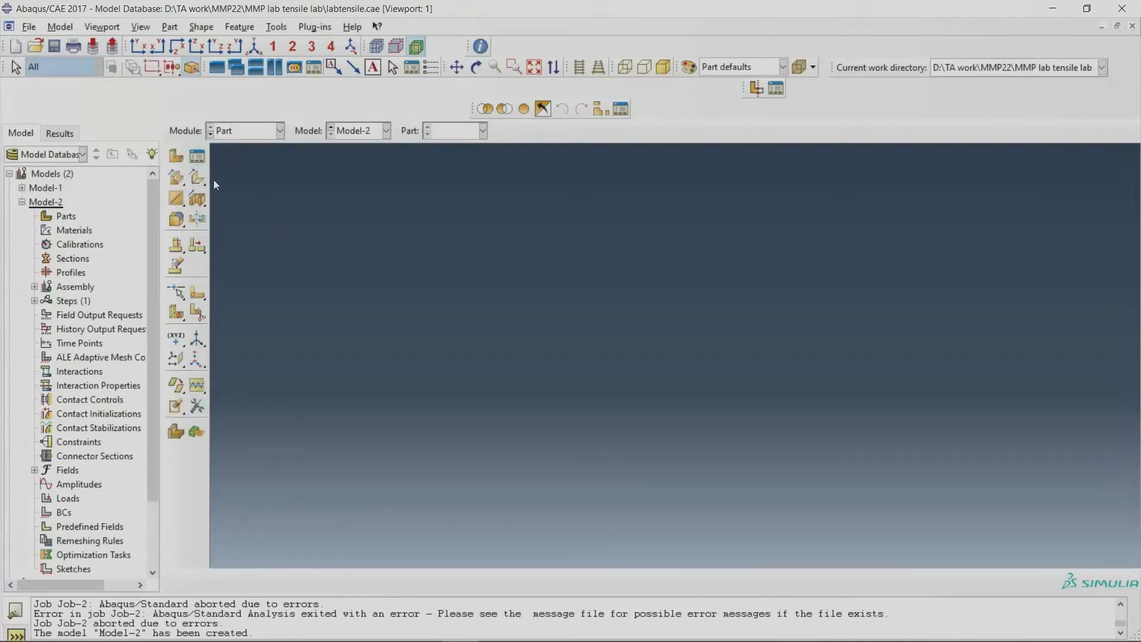
{"action": "left_click", "coordinate": [242, 131]}
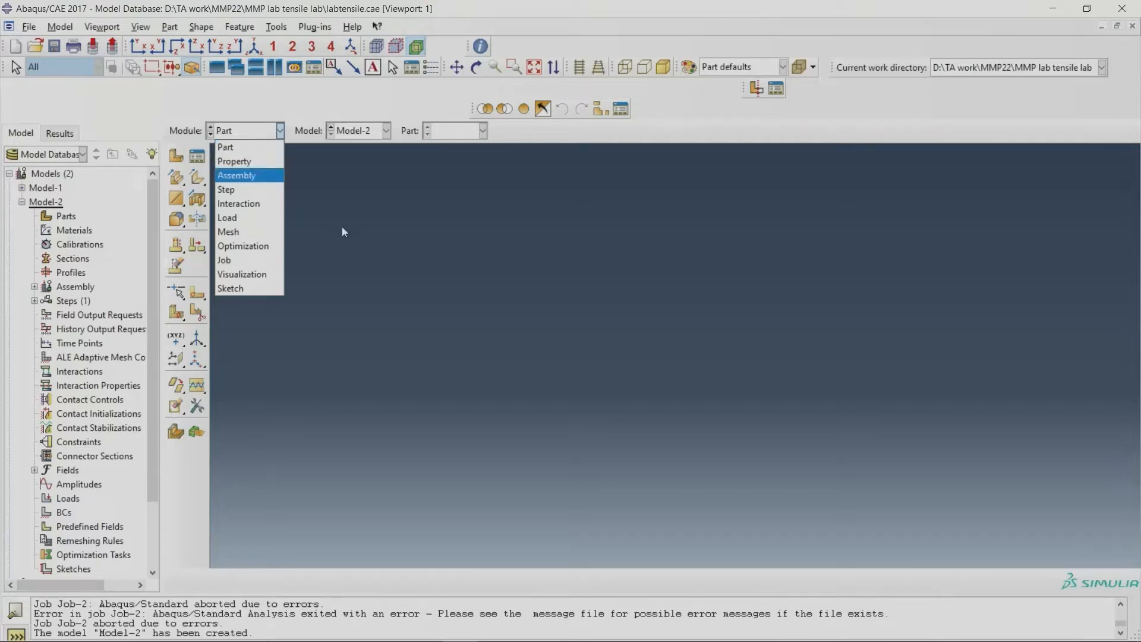
{"action": "left_click", "coordinate": [238, 189]}
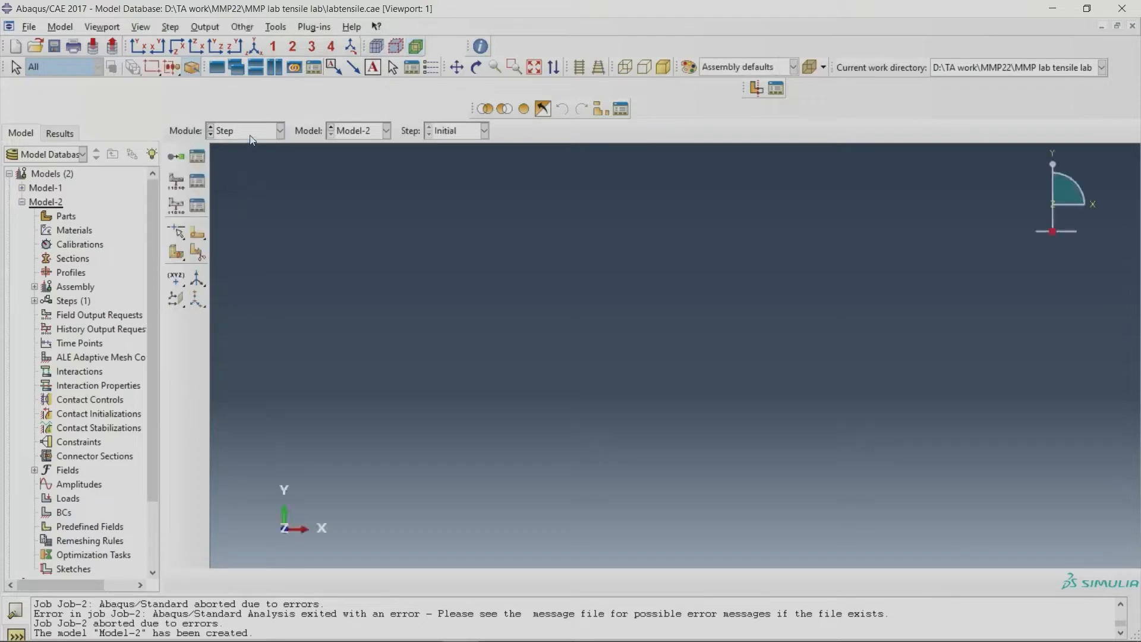
{"action": "left_click", "coordinate": [197, 156]}
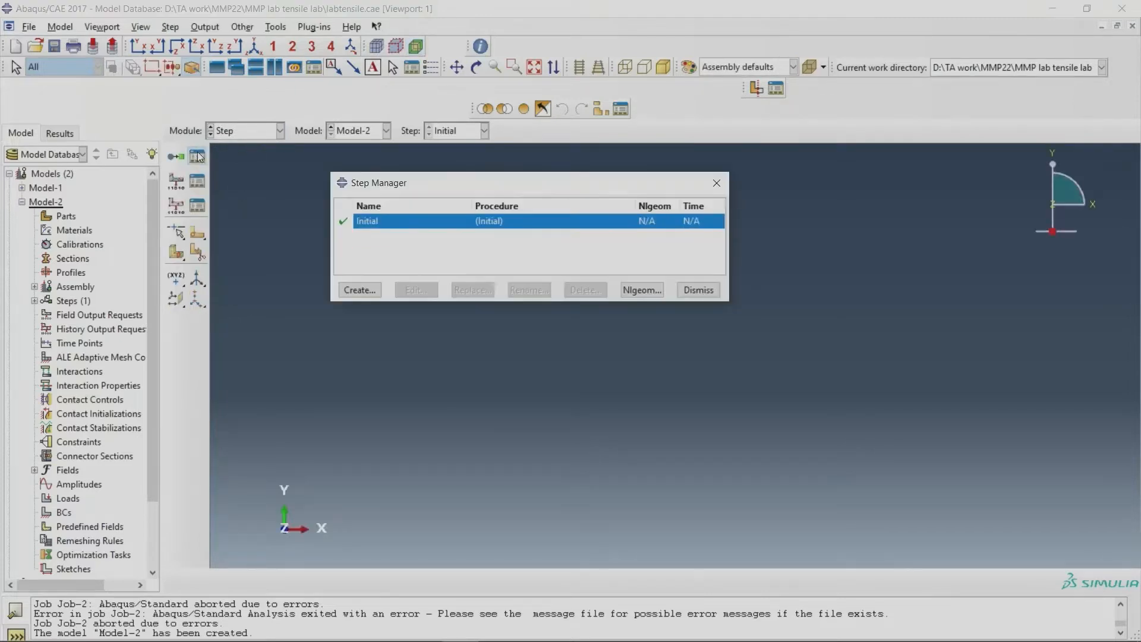
{"action": "left_click", "coordinate": [360, 290]}
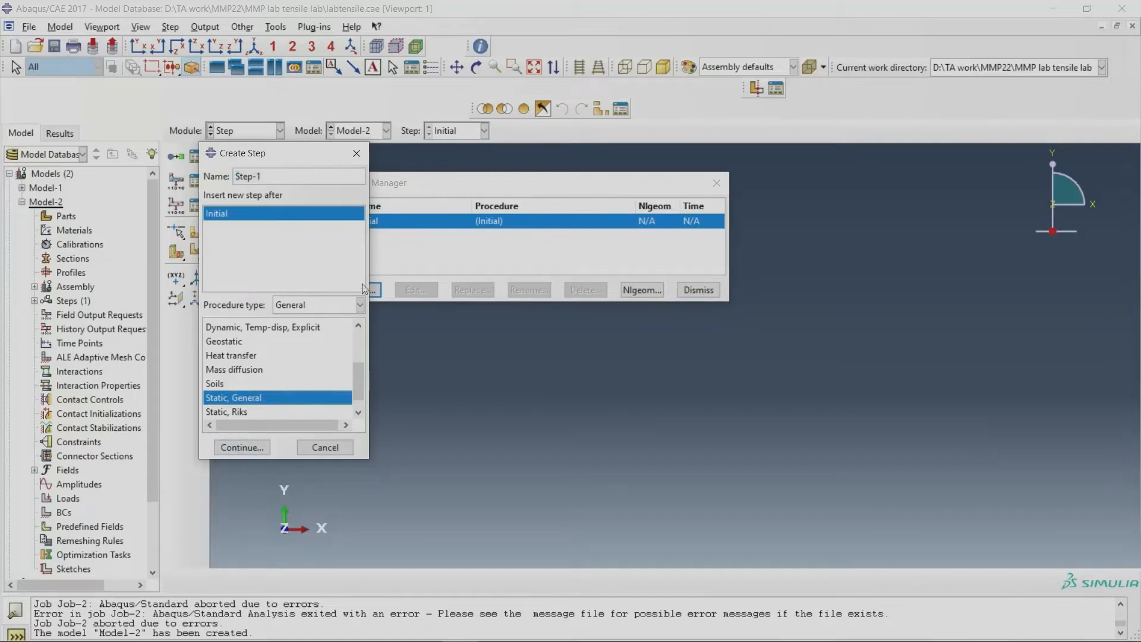
{"action": "left_click", "coordinate": [356, 153]}
{"action": "left_click", "coordinate": [716, 183]}
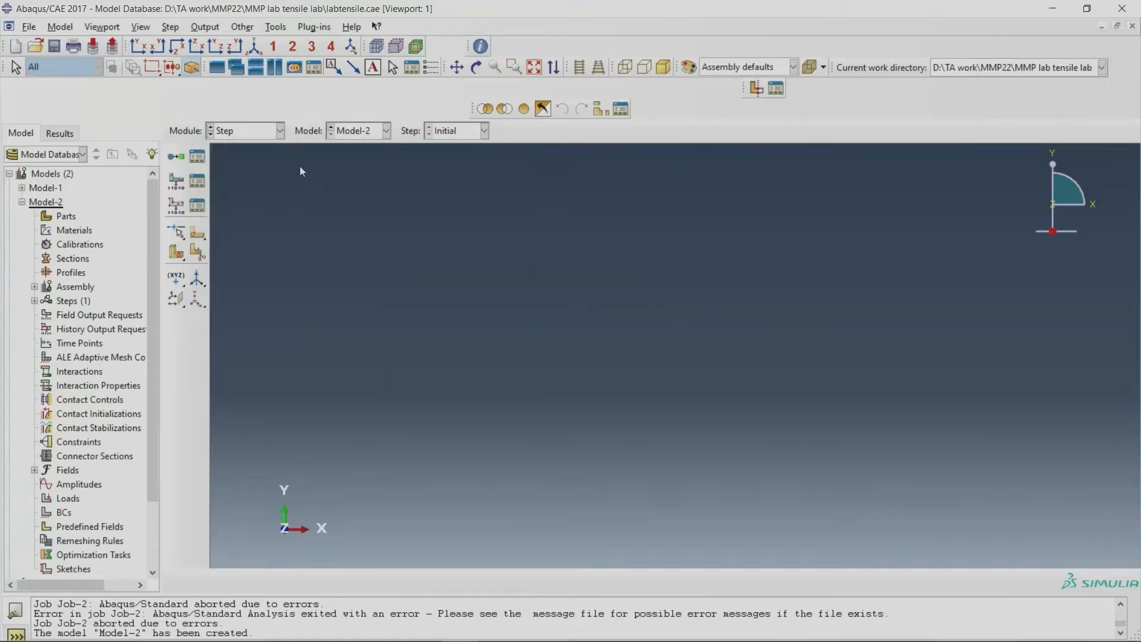
Step: Review the list of available modules and switch to the Part module for the new model
{"action": "left_click", "coordinate": [249, 135]}
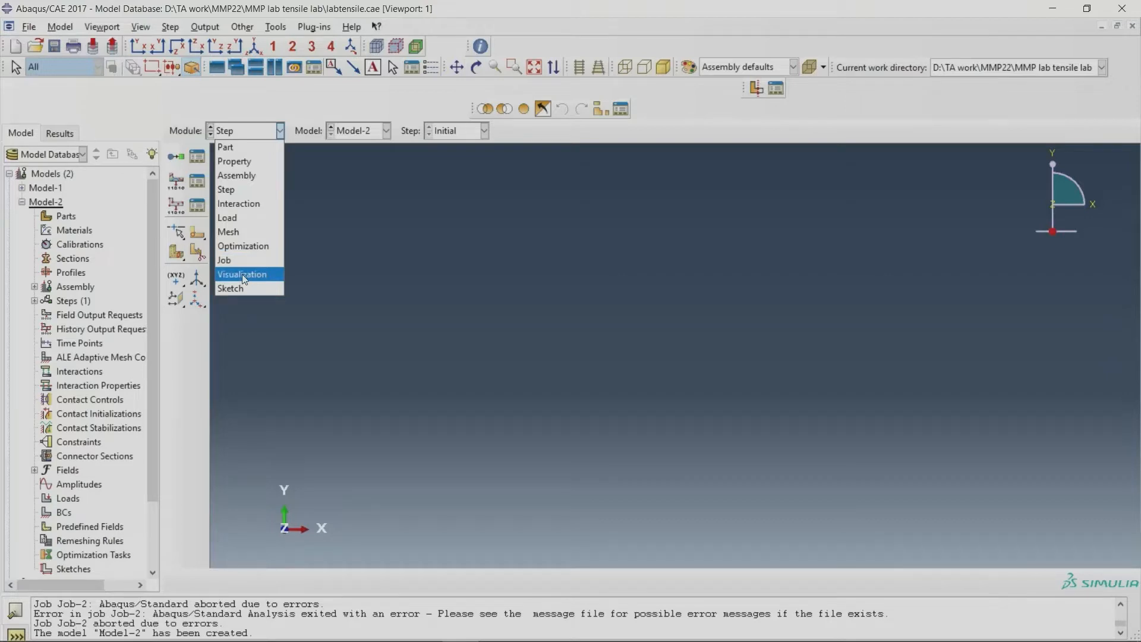
{"action": "left_click", "coordinate": [356, 213]}
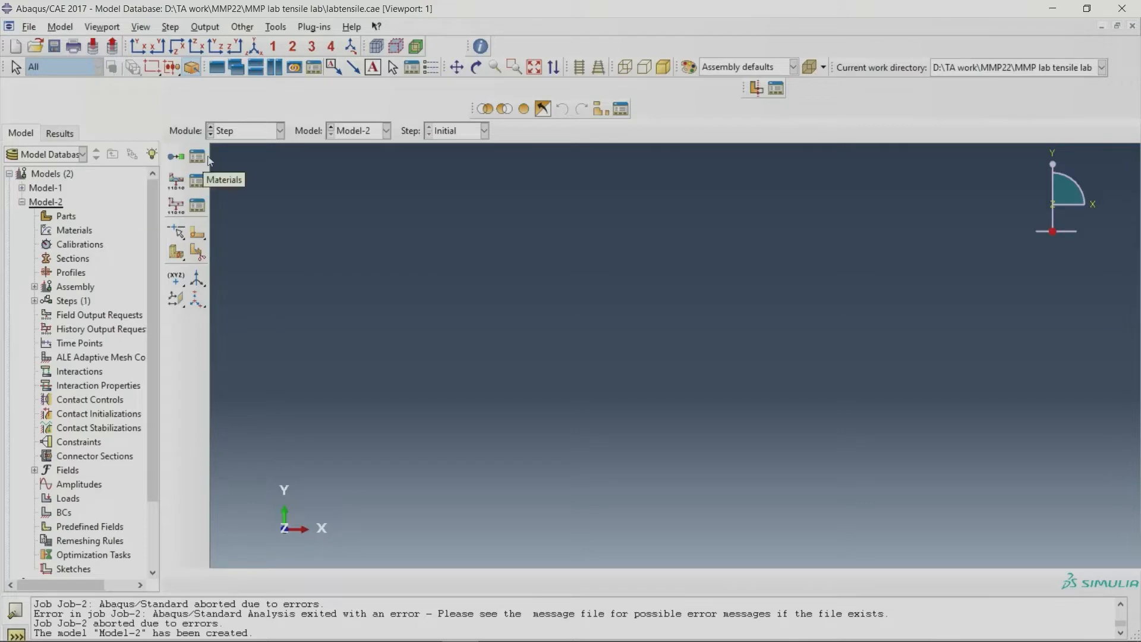
{"action": "left_click", "coordinate": [237, 132]}
{"action": "left_click", "coordinate": [238, 147]}
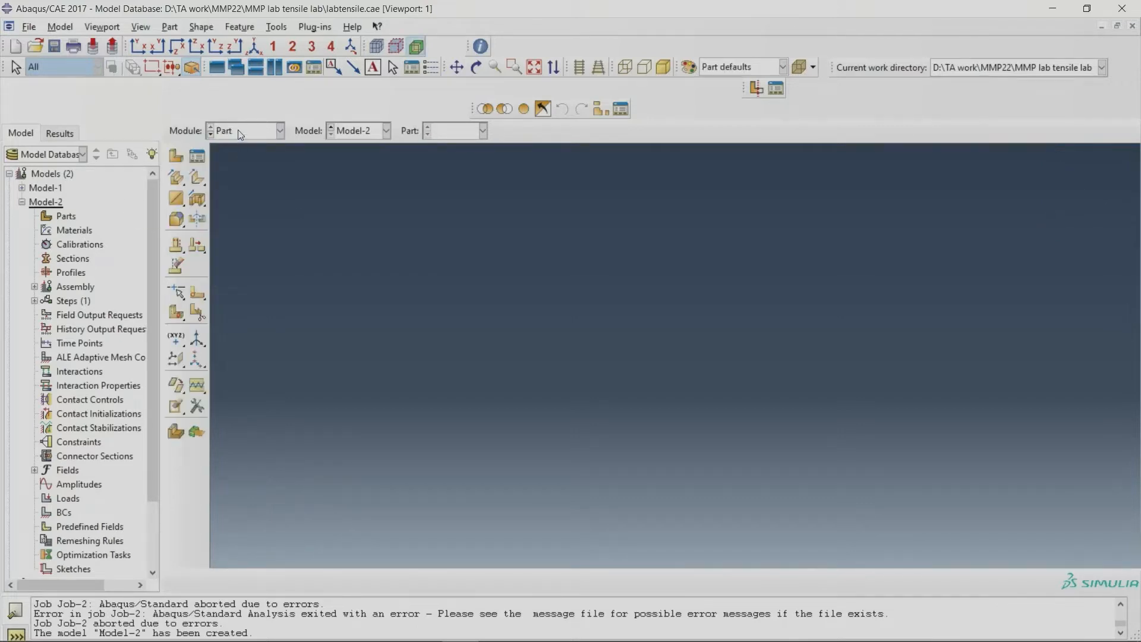
{"action": "left_click", "coordinate": [241, 131]}
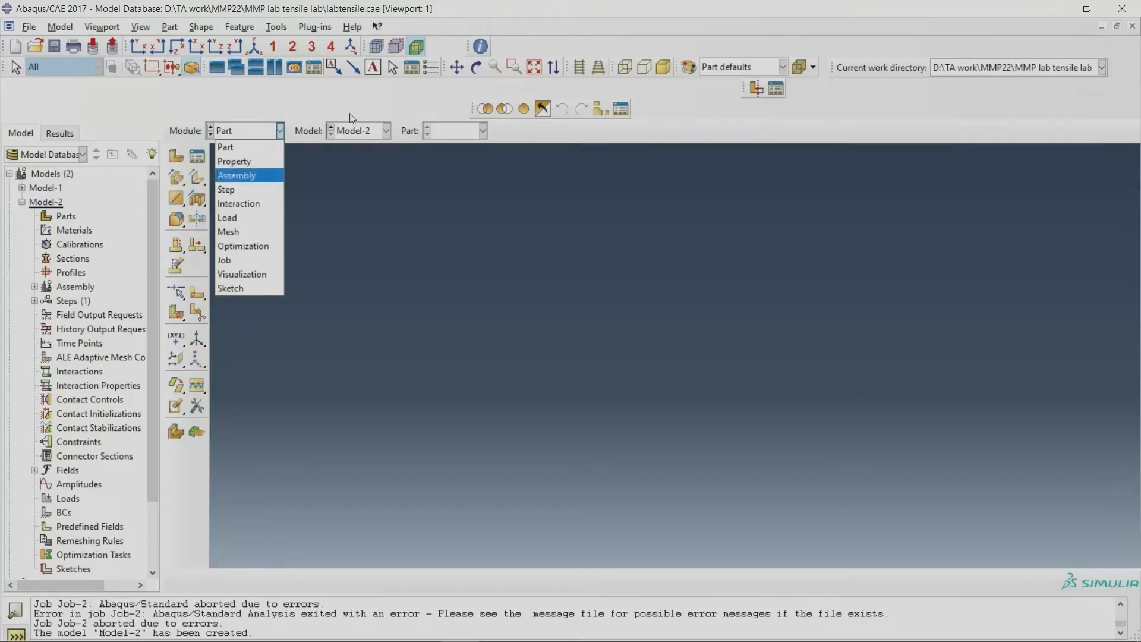
{"action": "left_click", "coordinate": [260, 149]}
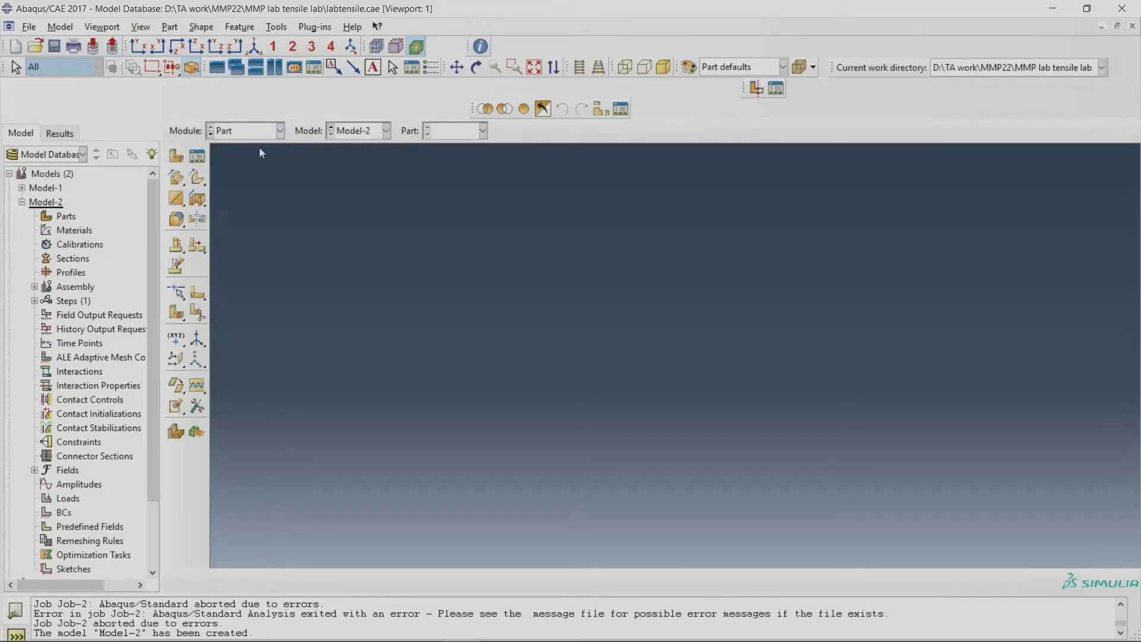
Step: Examine the part creation settings through both the Create Part command and the Part Manager
{"action": "left_click", "coordinate": [175, 158]}
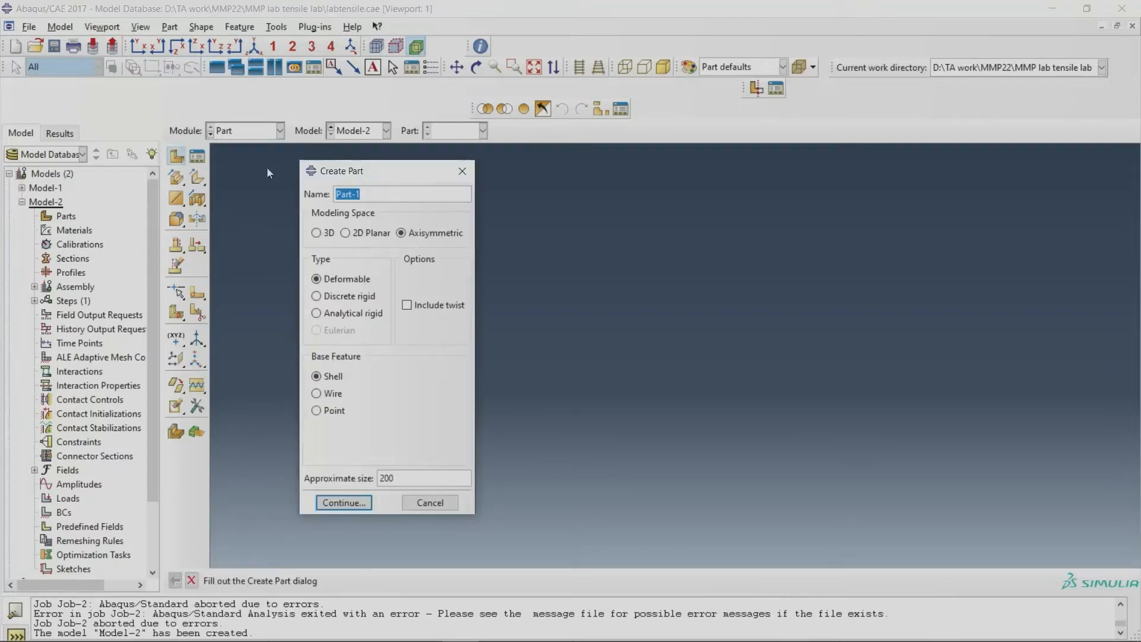
{"action": "left_click", "coordinate": [459, 173]}
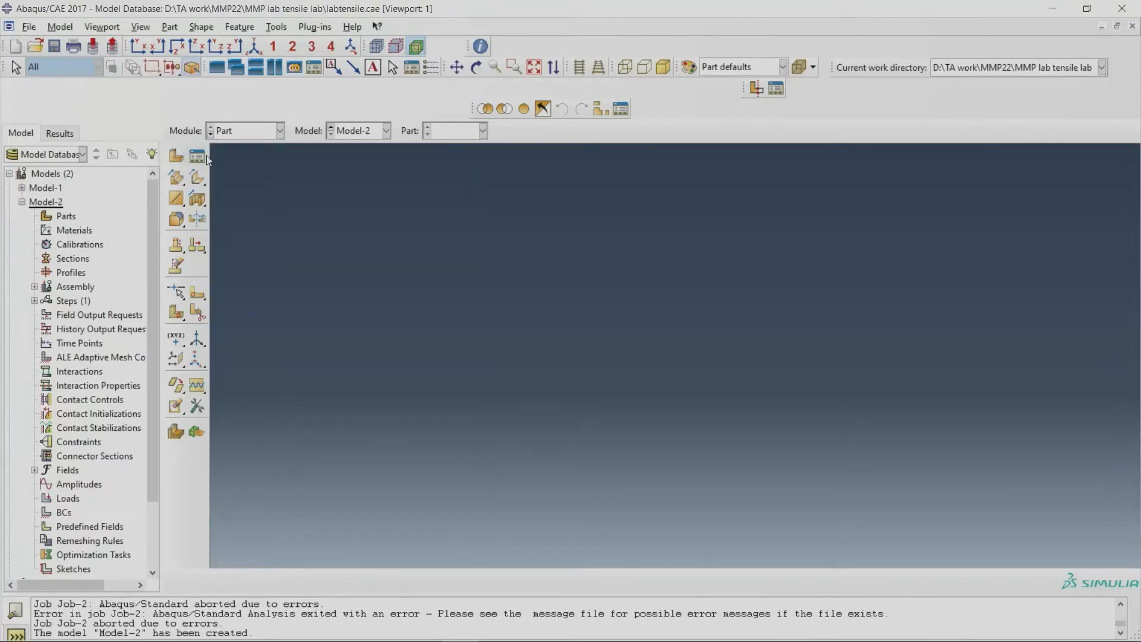
{"action": "left_click", "coordinate": [197, 156]}
{"action": "left_click", "coordinate": [421, 315]}
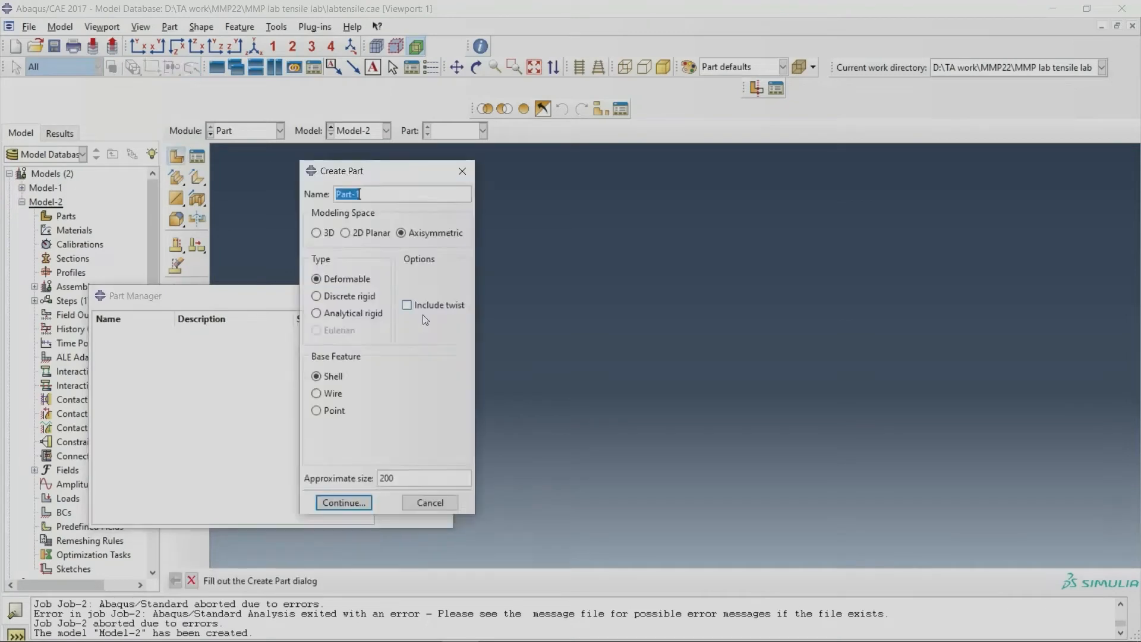
{"action": "left_click", "coordinate": [461, 170]}
{"action": "left_click", "coordinate": [434, 295]}
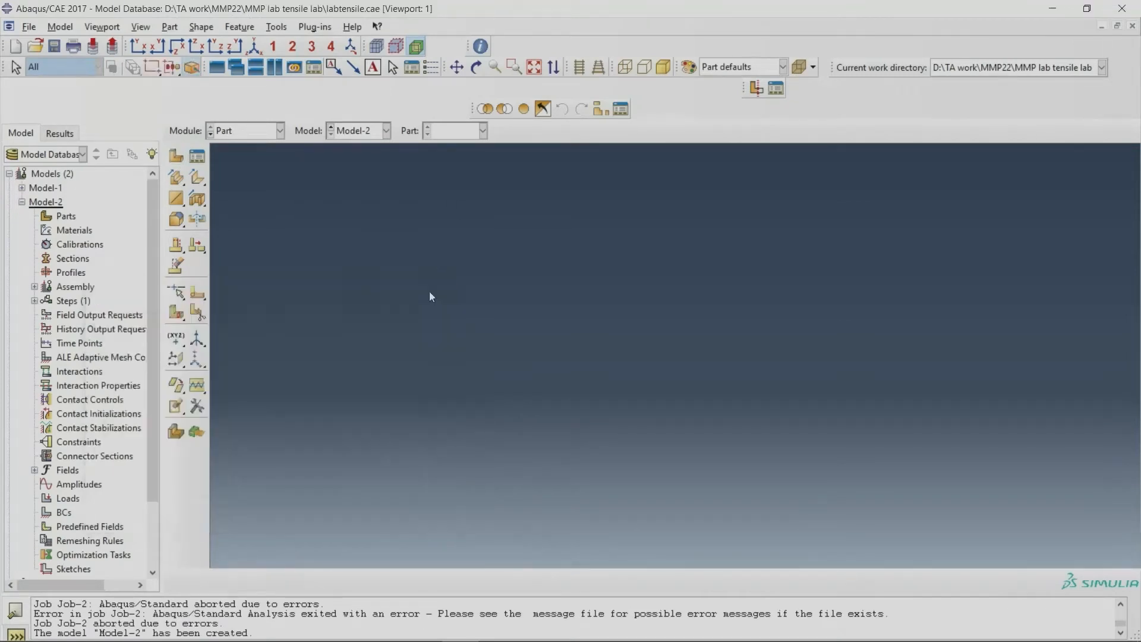
{"action": "left_click", "coordinate": [179, 156]}
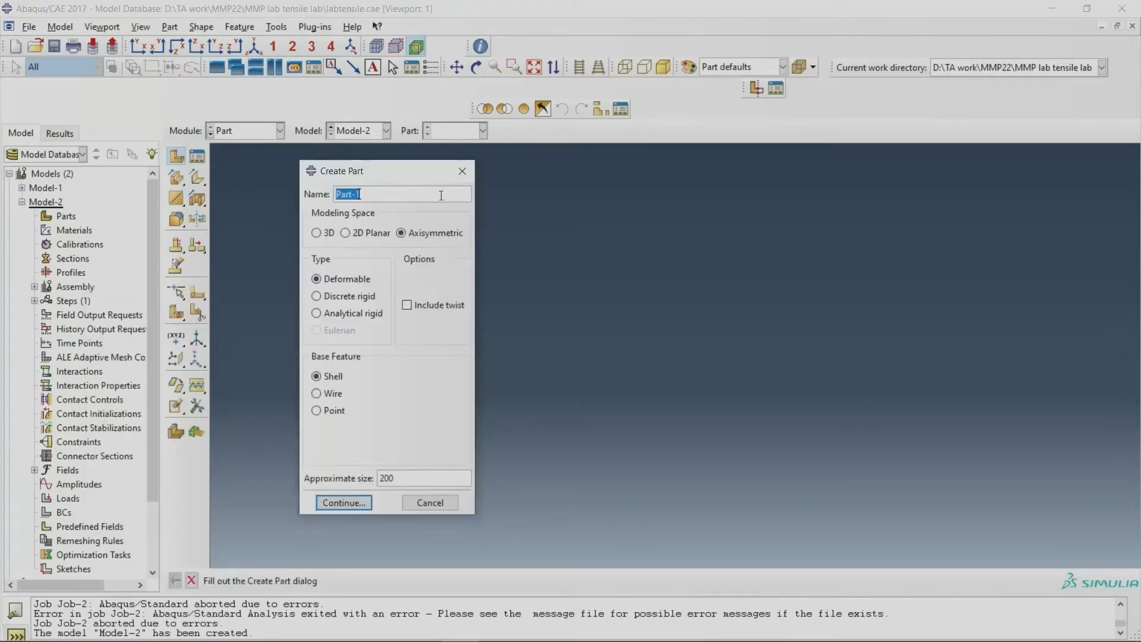
{"action": "left_click", "coordinate": [462, 171]}
Step: Start a new part from the Part Manager, compare the 3D and 2D Planar options, and choose Axisymmetric modeling space
{"action": "left_click", "coordinate": [197, 155]}
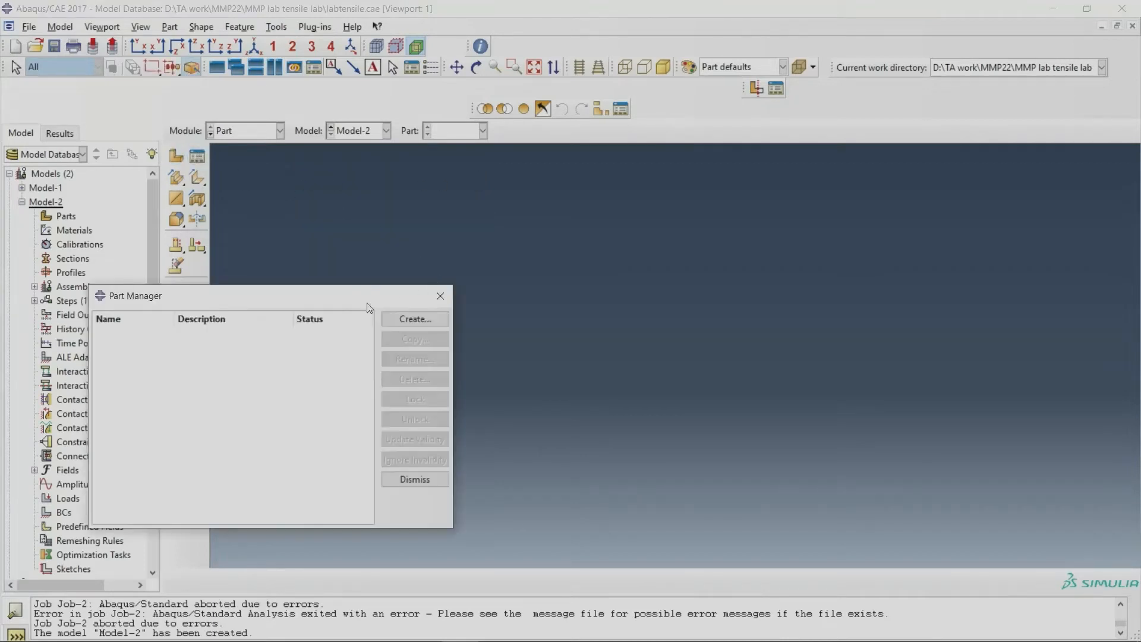
{"action": "left_click", "coordinate": [399, 321]}
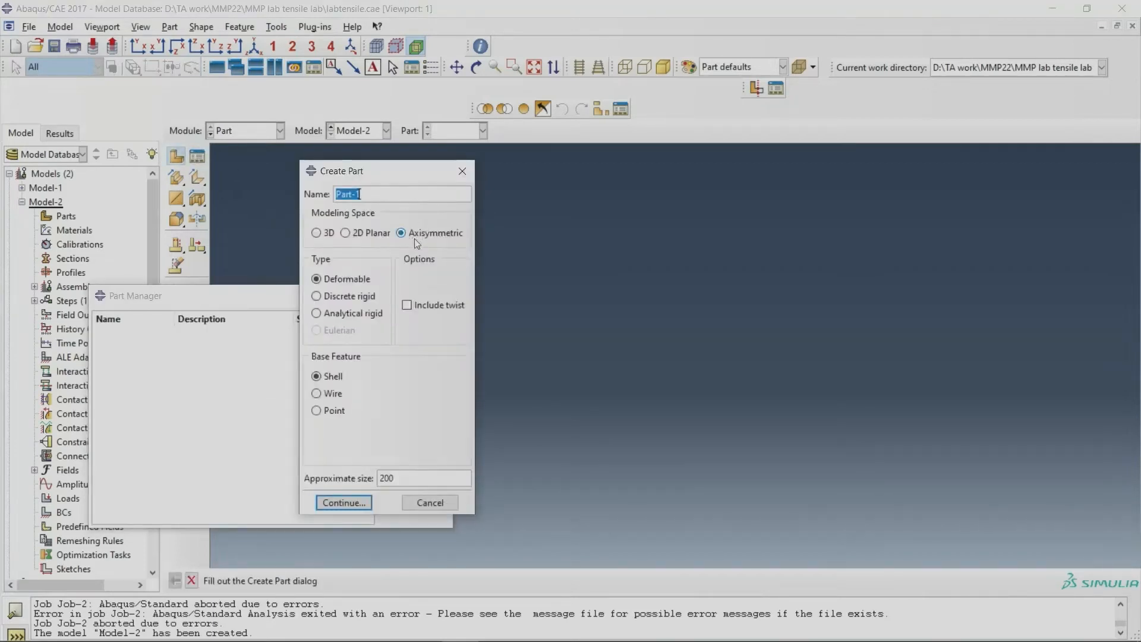
{"action": "left_click", "coordinate": [323, 235]}
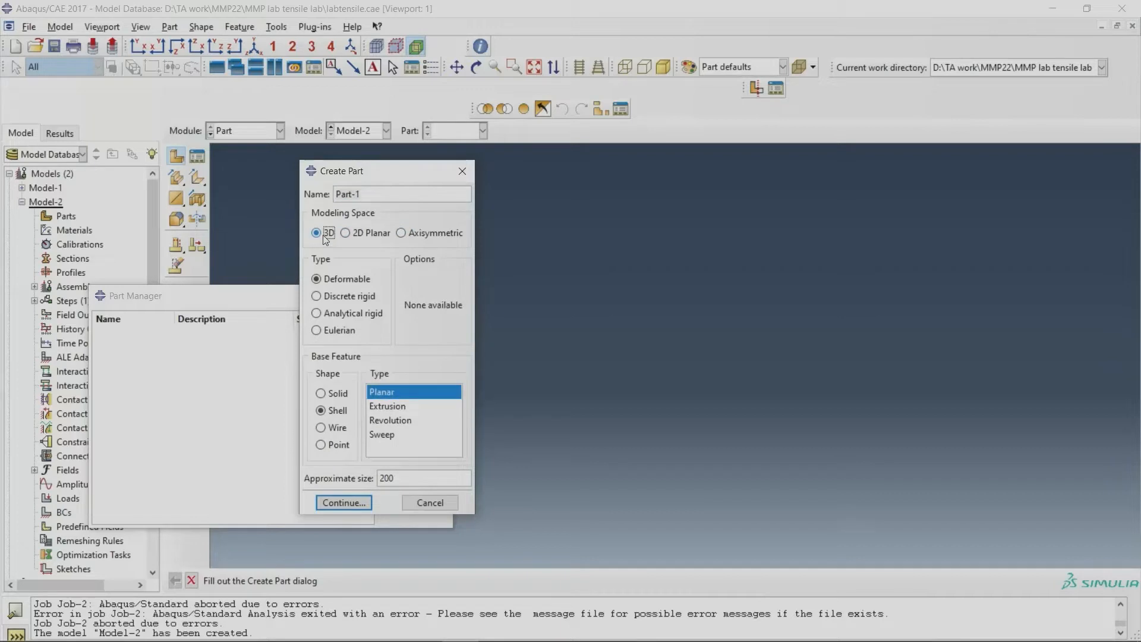
{"action": "left_click", "coordinate": [349, 234]}
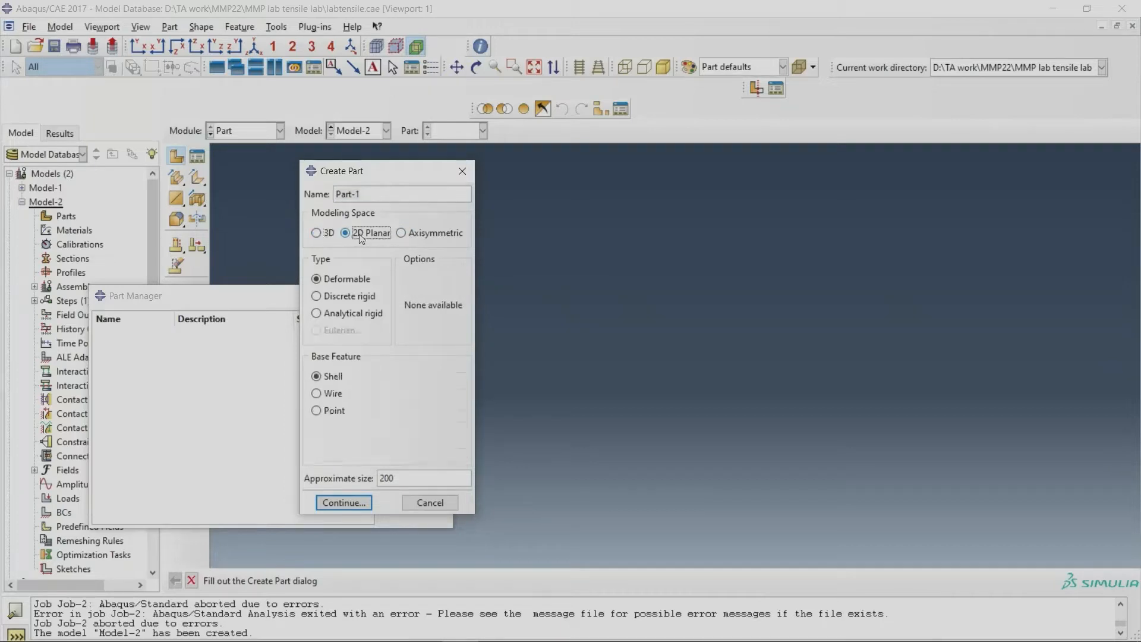
{"action": "left_click", "coordinate": [441, 235]}
Step: Switch to Paint and sketch a tall plain cylinder beside the hatched 10 by 50 specimen sketch
{"action": "mouse_move", "coordinate": [461, 640]}
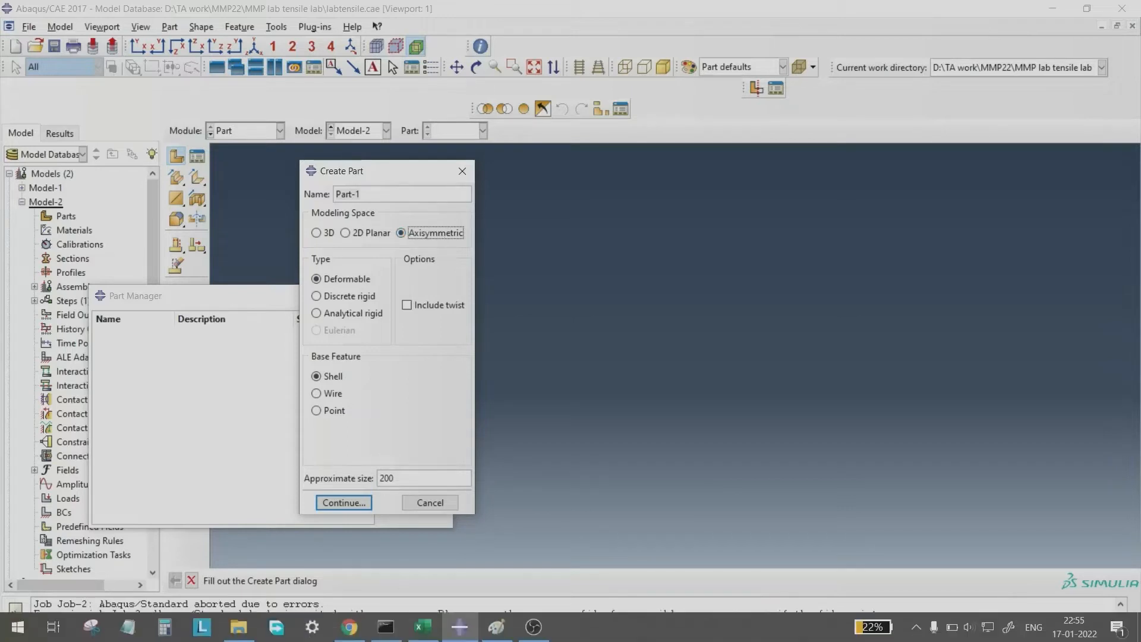
{"action": "left_click", "coordinate": [495, 639]}
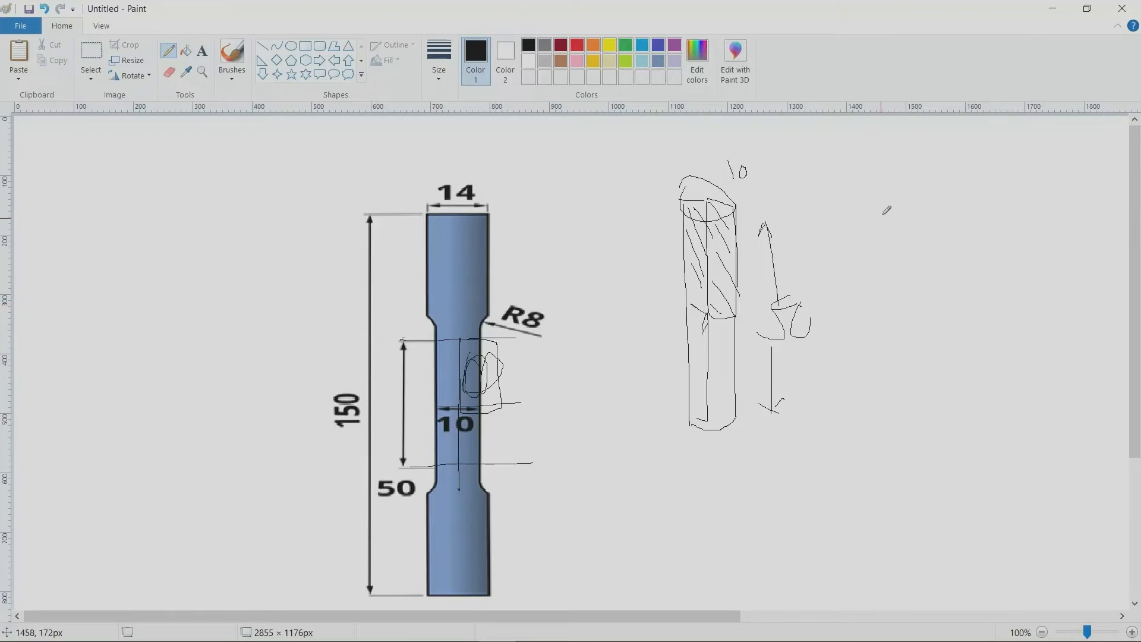
{"action": "mouse_move", "coordinate": [890, 160]}
{"action": "left_mouse_down"}
{"action": "mouse_move", "coordinate": [875, 192]}
{"action": "mouse_move", "coordinate": [938, 190]}
{"action": "mouse_move", "coordinate": [878, 171]}
{"action": "mouse_move", "coordinate": [886, 433]}
{"action": "left_mouse_up"}
{"action": "mouse_move", "coordinate": [938, 189]}
{"action": "left_mouse_down"}
{"action": "mouse_move", "coordinate": [936, 437]}
{"action": "mouse_move", "coordinate": [887, 429]}
{"action": "left_mouse_up"}
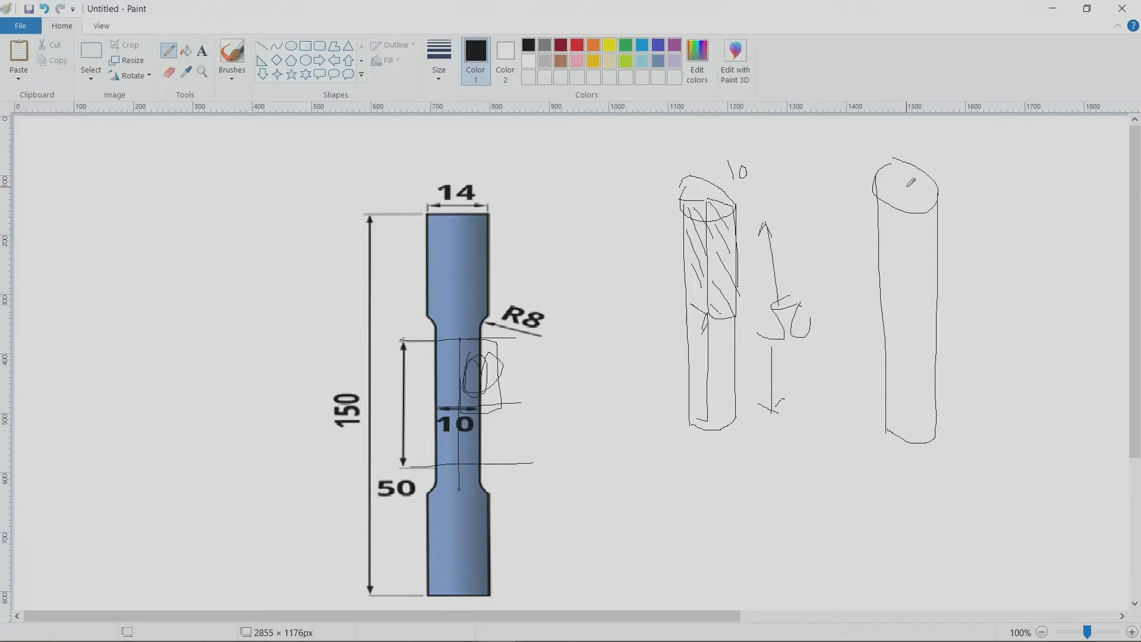
Step: Sketch a cross-hatched half section from axis to wall in the plain cylinder's upper half, with revolution loops around its top face
{"action": "mouse_move", "coordinate": [908, 186]}
{"action": "left_mouse_down"}
{"action": "mouse_move", "coordinate": [938, 196]}
{"action": "mouse_move", "coordinate": [910, 287]}
{"action": "mouse_move", "coordinate": [941, 302]}
{"action": "left_mouse_up"}
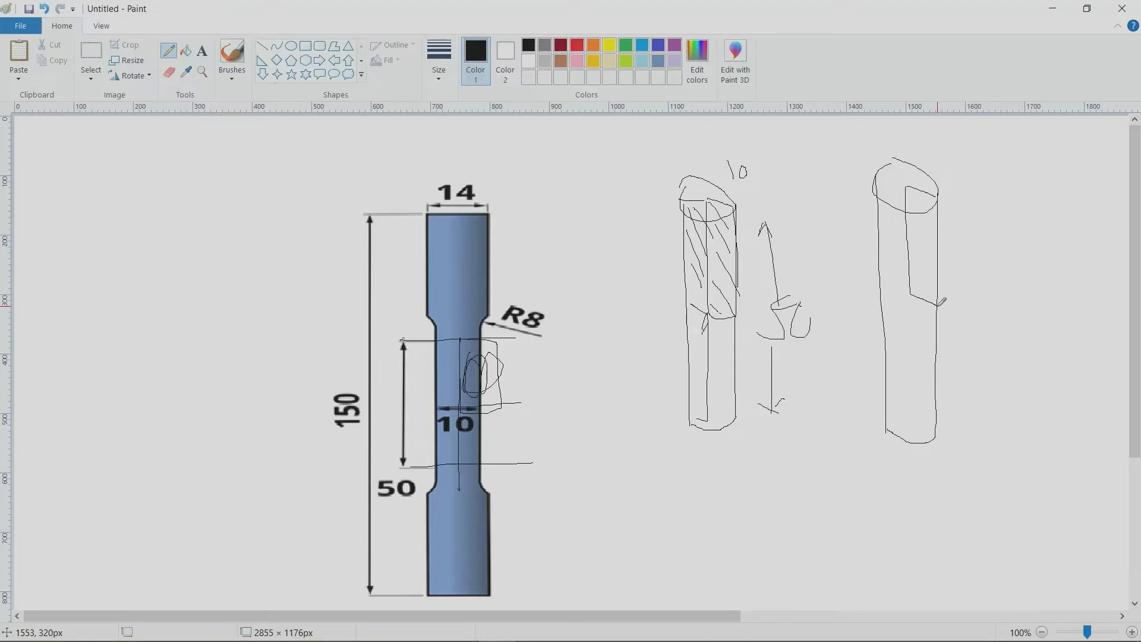
{"action": "mouse_move", "coordinate": [917, 189]}
{"action": "left_mouse_down"}
{"action": "mouse_move", "coordinate": [907, 259]}
{"action": "mouse_move", "coordinate": [922, 289]}
{"action": "mouse_move", "coordinate": [937, 261]}
{"action": "mouse_move", "coordinate": [927, 286]}
{"action": "mouse_move", "coordinate": [923, 221]}
{"action": "mouse_move", "coordinate": [940, 263]}
{"action": "left_mouse_up"}
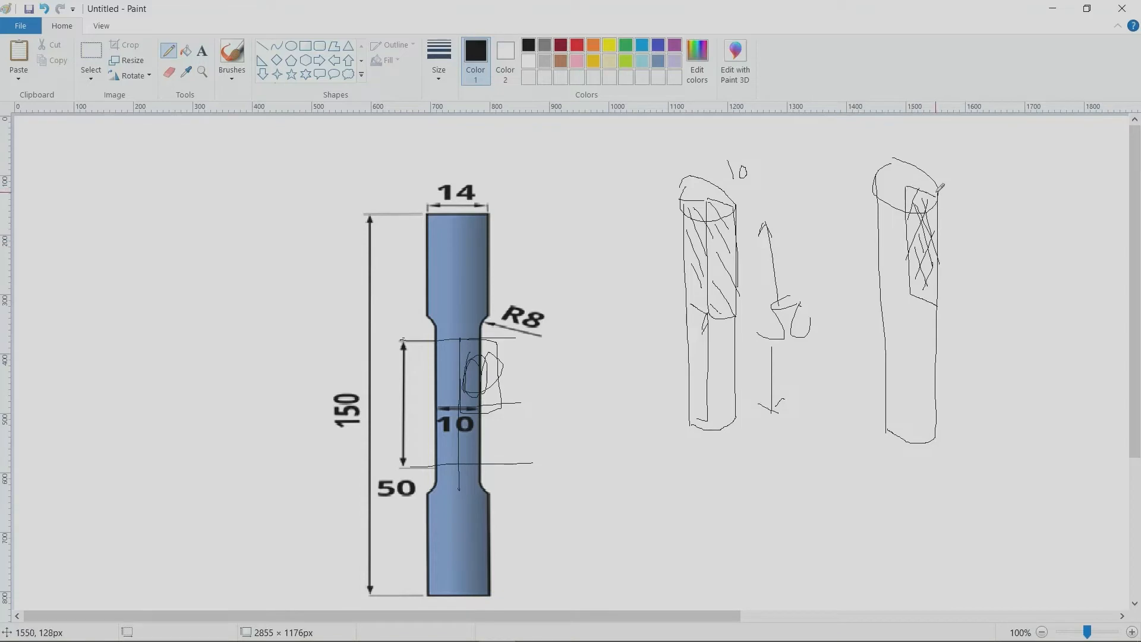
{"action": "mouse_move", "coordinate": [931, 179]}
{"action": "left_mouse_down"}
{"action": "mouse_move", "coordinate": [900, 156]}
{"action": "mouse_move", "coordinate": [880, 179]}
{"action": "mouse_move", "coordinate": [907, 210]}
{"action": "mouse_move", "coordinate": [936, 206]}
{"action": "mouse_move", "coordinate": [889, 178]}
{"action": "mouse_move", "coordinate": [922, 178]}
{"action": "mouse_move", "coordinate": [931, 197]}
{"action": "left_mouse_up"}
{"action": "mouse_move", "coordinate": [935, 189]}
{"action": "left_mouse_down"}
{"action": "mouse_move", "coordinate": [892, 174]}
{"action": "mouse_move", "coordinate": [941, 191]}
{"action": "left_mouse_up"}
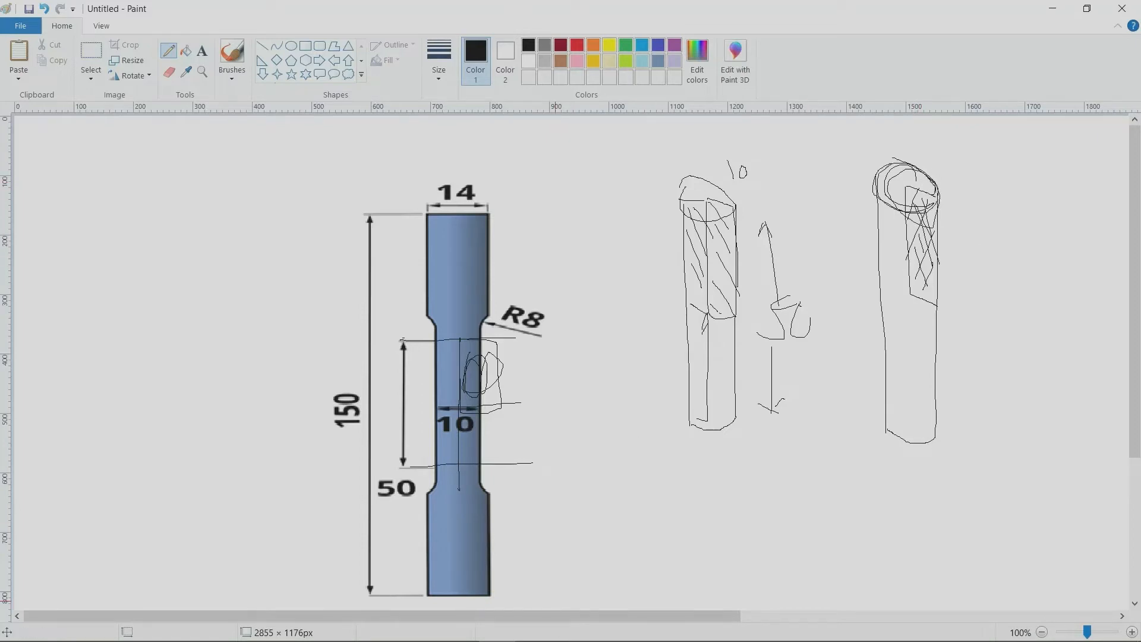
Step: Sketch a tall rectangle in the empty area beside the 150-long specimen, with vertical and horizontal axis lines crossing at its lower inner corner
{"action": "mouse_move", "coordinate": [506, 627]}
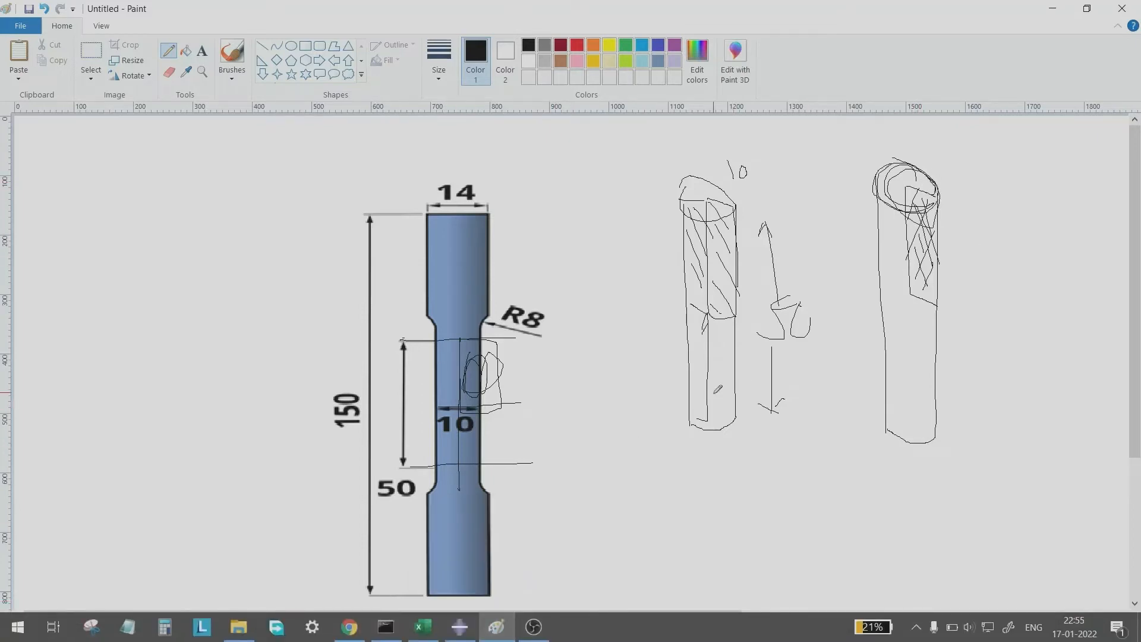
{"action": "left_click_drag", "start_coordinate": [126, 203], "coordinate": [127, 355]}
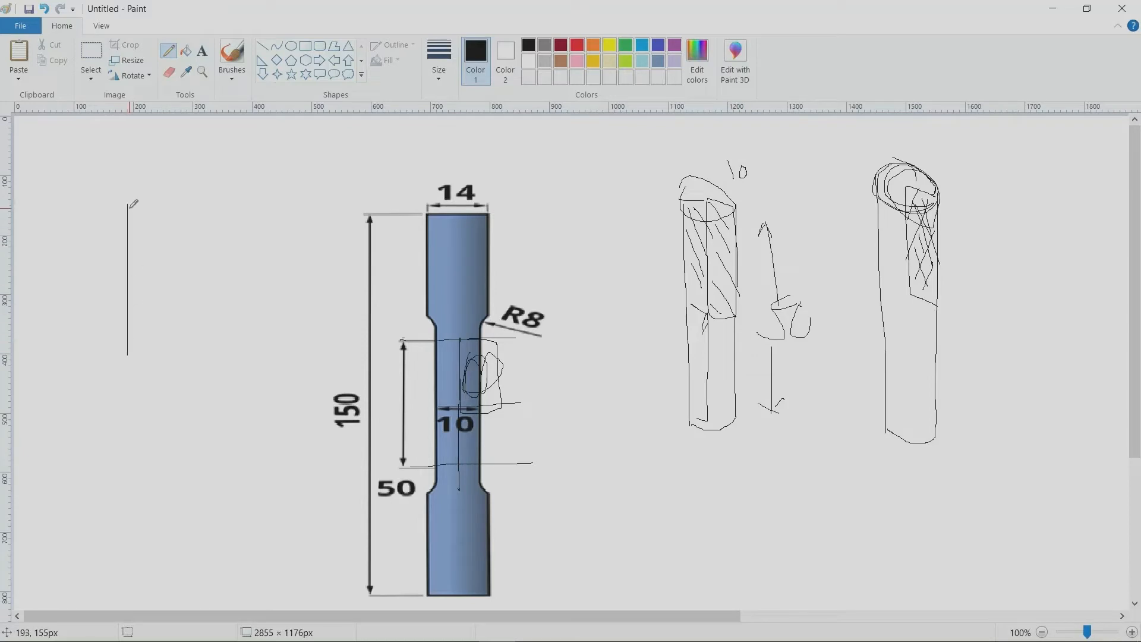
{"action": "mouse_move", "coordinate": [129, 205]}
{"action": "left_mouse_down"}
{"action": "mouse_move", "coordinate": [192, 209]}
{"action": "mouse_move", "coordinate": [190, 323]}
{"action": "mouse_move", "coordinate": [170, 362]}
{"action": "mouse_move", "coordinate": [134, 362]}
{"action": "mouse_move", "coordinate": [128, 340]}
{"action": "left_mouse_up"}
{"action": "left_click_drag", "start_coordinate": [123, 154], "coordinate": [139, 526]}
{"action": "left_click_drag", "start_coordinate": [50, 374], "coordinate": [251, 350]}
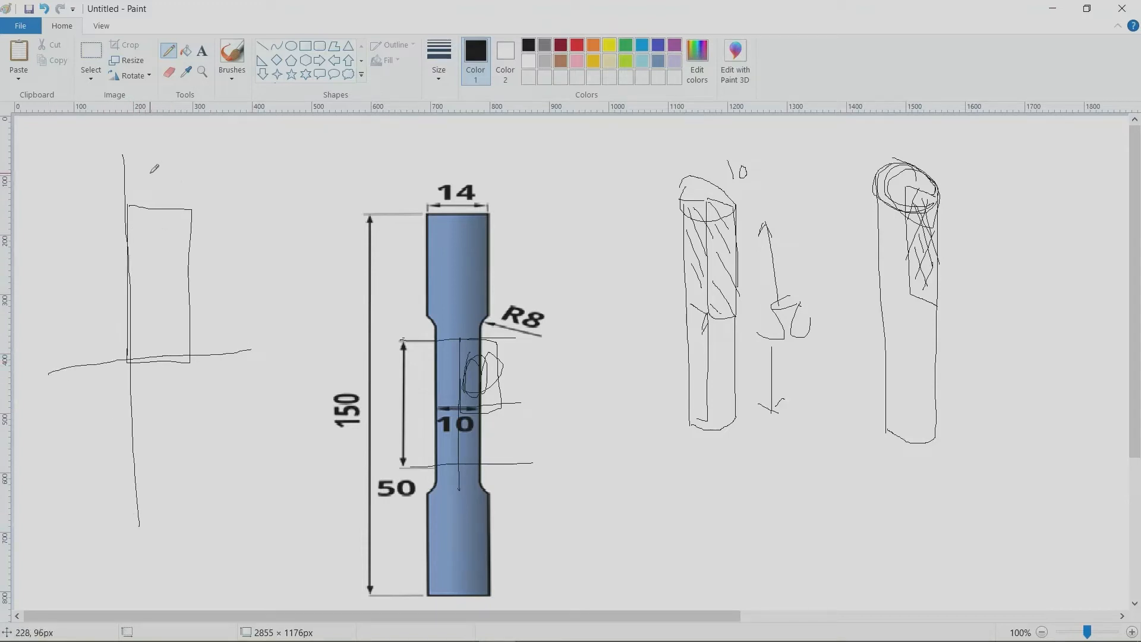
Step: Label the axis-aligned rectangle with a width of 5 and a height of 25, adding arrows for the height
{"action": "mouse_move", "coordinate": [159, 172]}
{"action": "left_mouse_down"}
{"action": "mouse_move", "coordinate": [146, 190]}
{"action": "mouse_move", "coordinate": [166, 161]}
{"action": "left_mouse_up"}
{"action": "mouse_move", "coordinate": [216, 280]}
{"action": "left_mouse_down"}
{"action": "mouse_move", "coordinate": [220, 300]}
{"action": "mouse_move", "coordinate": [252, 290]}
{"action": "mouse_move", "coordinate": [238, 305]}
{"action": "left_mouse_up"}
{"action": "mouse_move", "coordinate": [224, 225]}
{"action": "left_mouse_down"}
{"action": "mouse_move", "coordinate": [225, 246]}
{"action": "mouse_move", "coordinate": [229, 229]}
{"action": "left_mouse_up"}
{"action": "left_click_drag", "start_coordinate": [231, 300], "coordinate": [233, 343]}
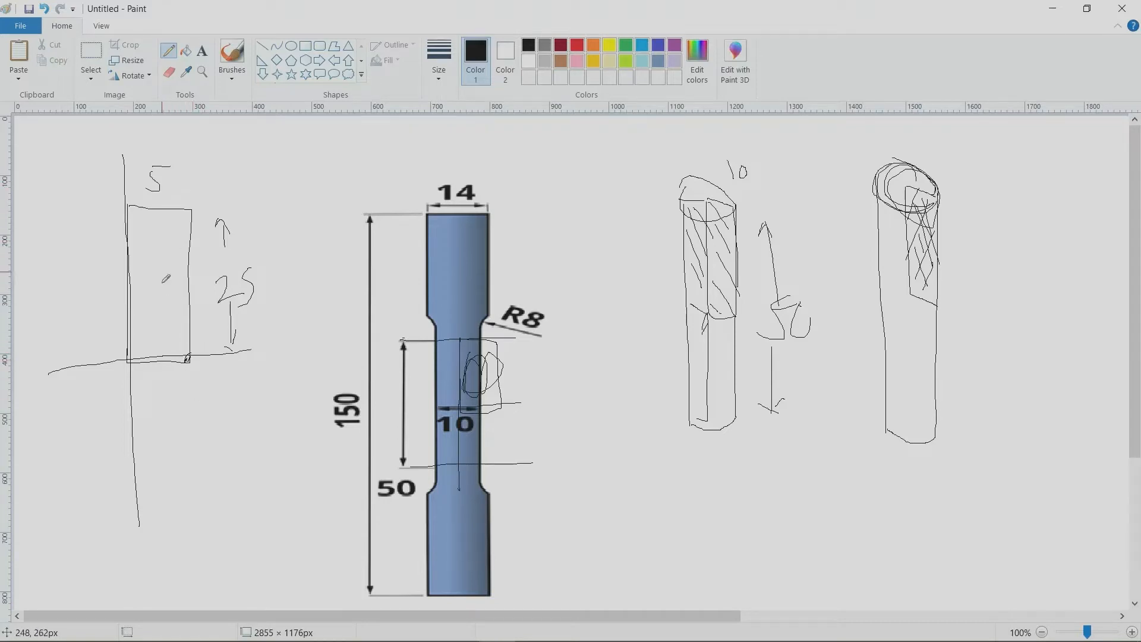
Step: Mark a base width of 4.95 with a double-headed arrow below the axis-aligned rectangle and add upward arrows along its top edge
{"action": "mouse_move", "coordinate": [152, 387]}
{"action": "left_mouse_down"}
{"action": "mouse_move", "coordinate": [145, 407]}
{"action": "mouse_move", "coordinate": [158, 403]}
{"action": "left_mouse_up"}
{"action": "mouse_move", "coordinate": [153, 393]}
{"action": "left_mouse_down"}
{"action": "mouse_move", "coordinate": [152, 412]}
{"action": "mouse_move", "coordinate": [170, 391]}
{"action": "mouse_move", "coordinate": [176, 411]}
{"action": "mouse_move", "coordinate": [190, 389]}
{"action": "mouse_move", "coordinate": [184, 374]}
{"action": "mouse_move", "coordinate": [149, 380]}
{"action": "left_mouse_up"}
{"action": "left_click", "coordinate": [164, 398]}
{"action": "mouse_move", "coordinate": [130, 187]}
{"action": "left_mouse_down"}
{"action": "mouse_move", "coordinate": [144, 203]}
{"action": "mouse_move", "coordinate": [157, 185]}
{"action": "mouse_move", "coordinate": [163, 201]}
{"action": "mouse_move", "coordinate": [184, 182]}
{"action": "mouse_move", "coordinate": [189, 192]}
{"action": "left_mouse_up"}
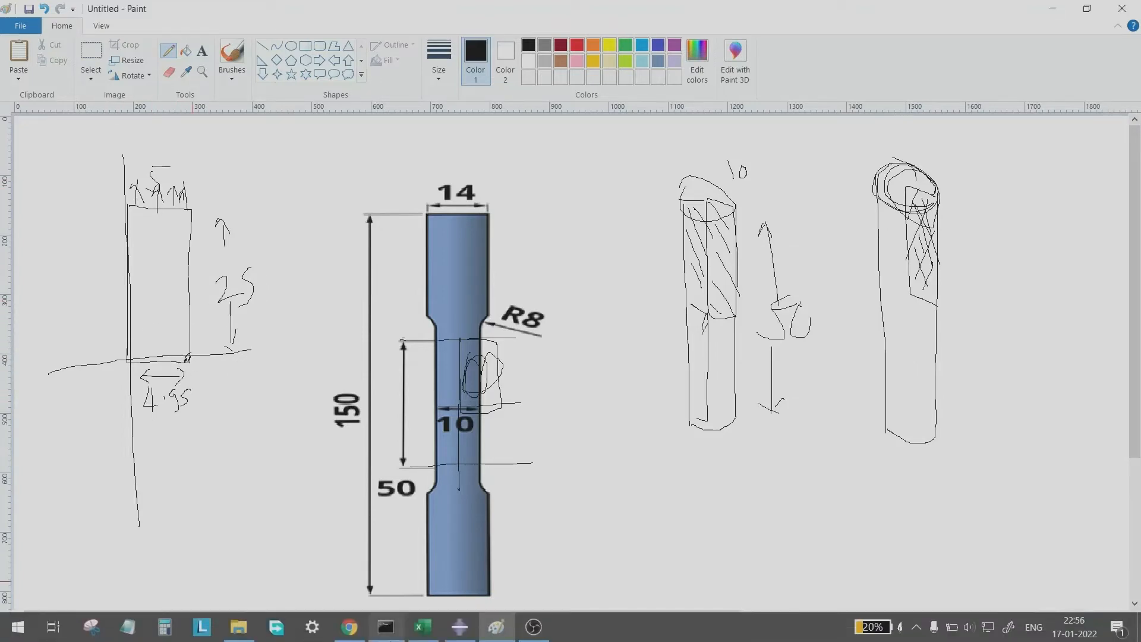
Step: Switch to Abaqus/CAE and start the section sketch of Part-1 as an axisymmetric deformable shell with approximate size 200
{"action": "left_click", "coordinate": [458, 635]}
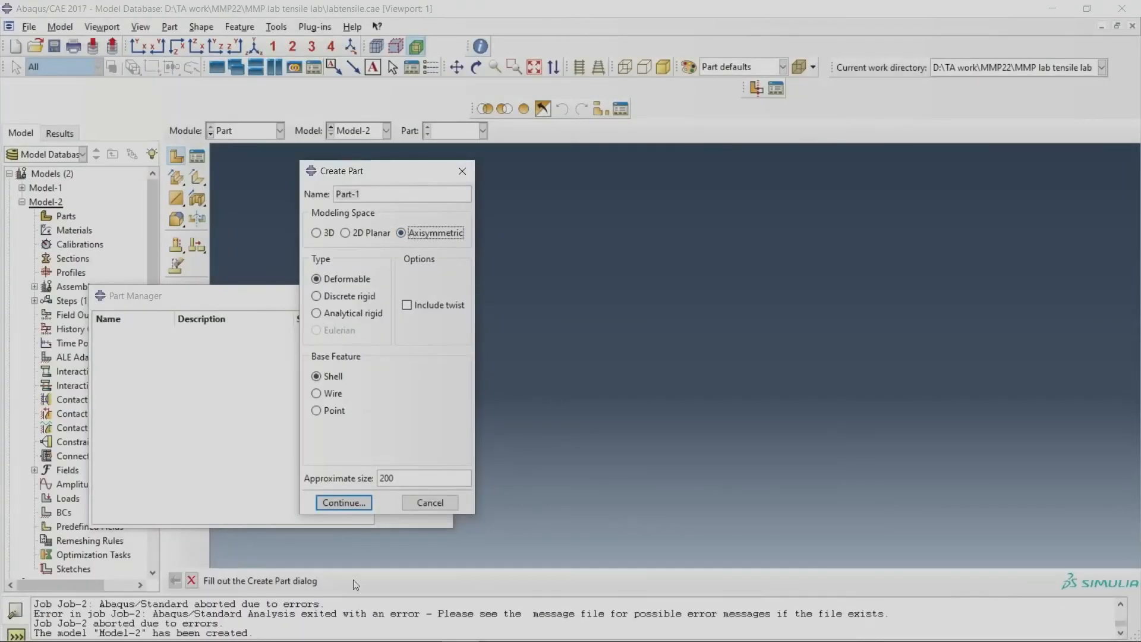
{"action": "left_click", "coordinate": [349, 504]}
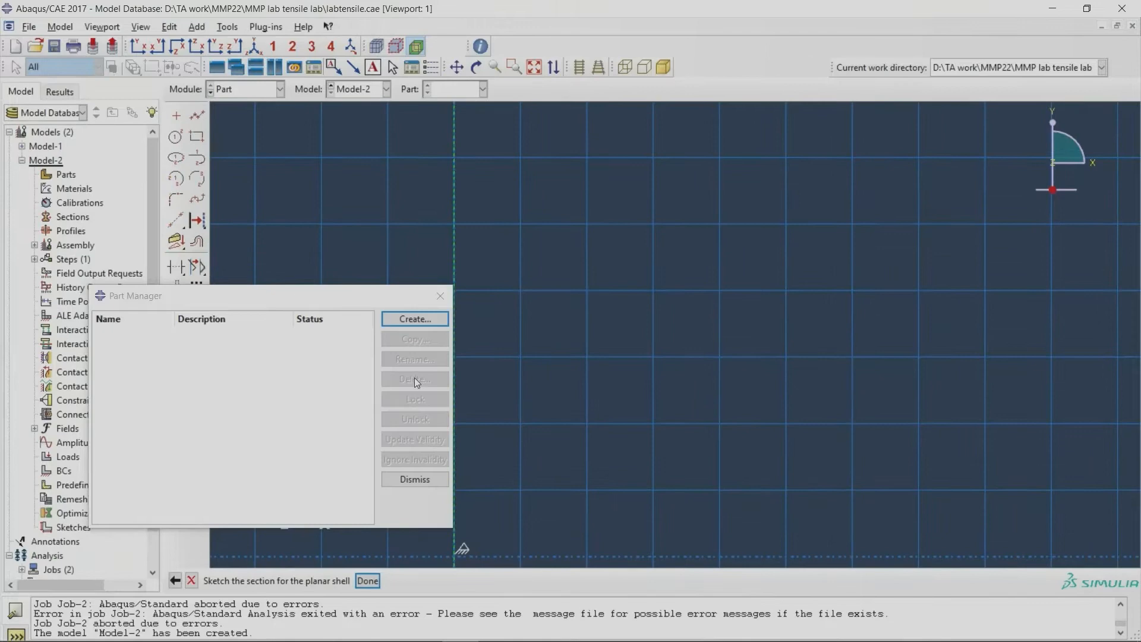
{"action": "left_click", "coordinate": [441, 295]}
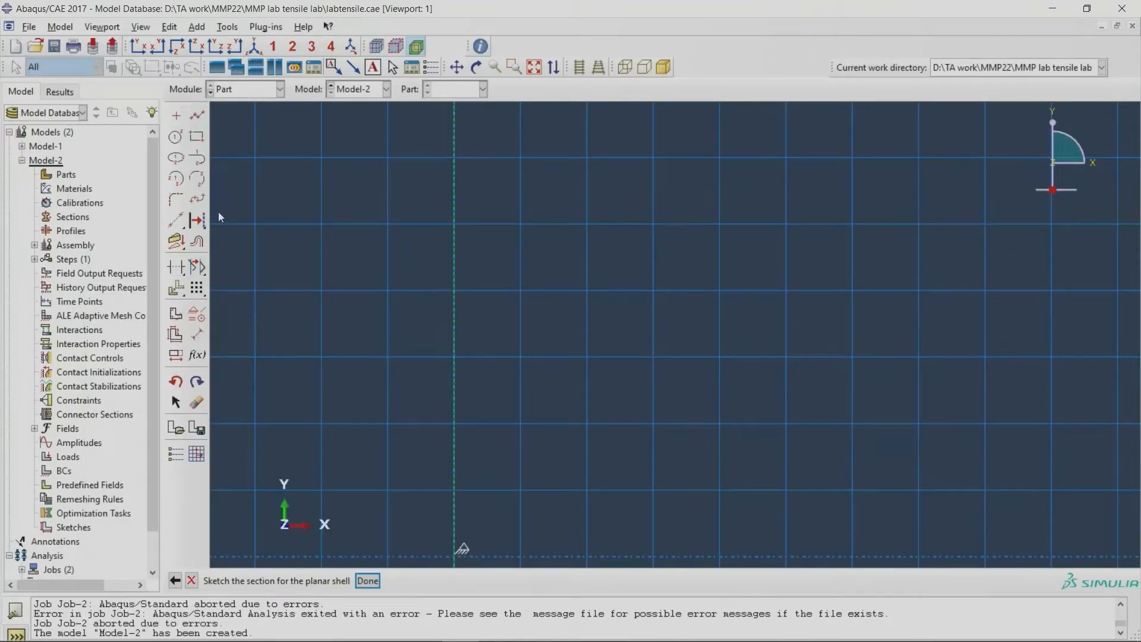
Step: Draw the closed gauge-section profile with connected lines through 0,0, 4.95,0, 5,25 and 0,25, returning to 0,0
{"action": "left_click", "coordinate": [198, 116]}
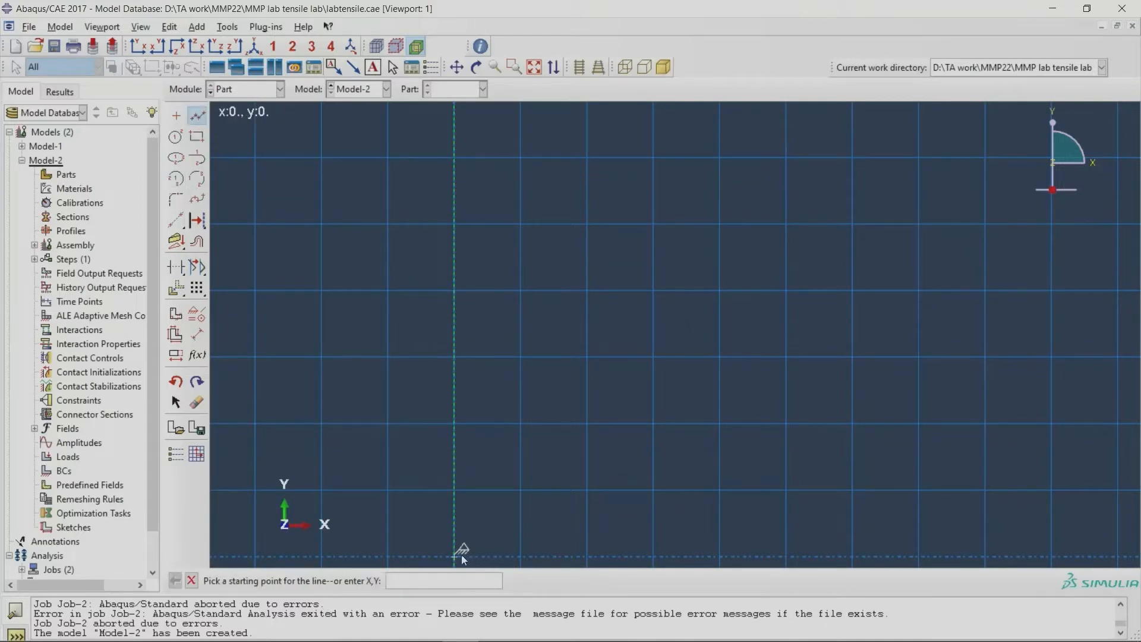
{"action": "type", "text": "0,0"}
{"action": "key", "text": "Return"}
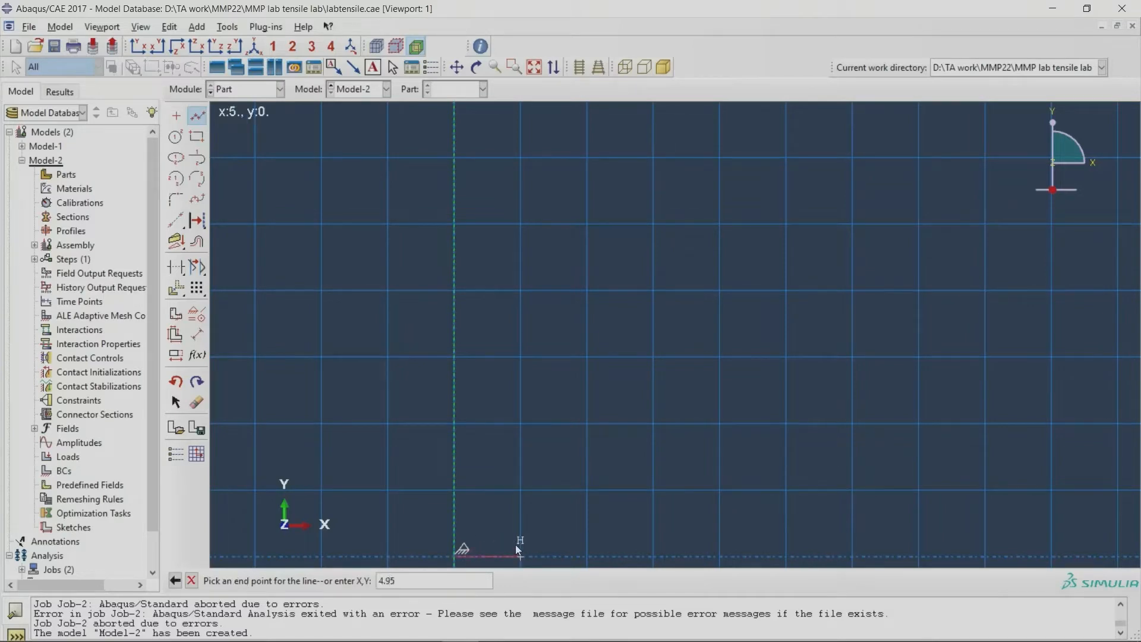
{"action": "type", "text": "4.95,0"}
{"action": "key", "text": "Return"}
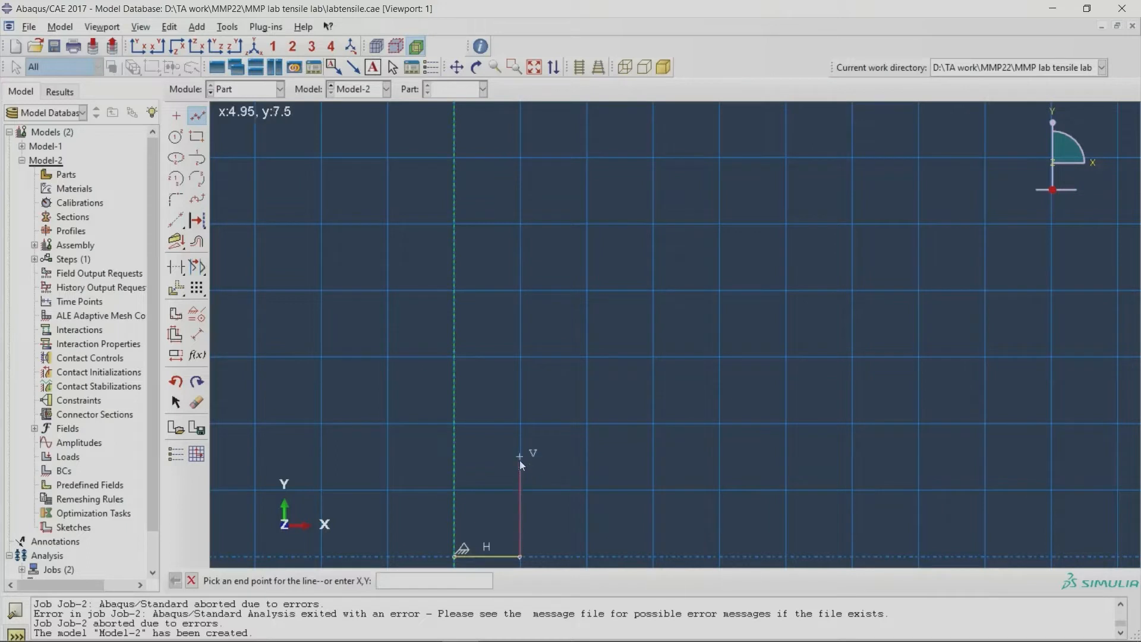
{"action": "type", "text": "5,25"}
{"action": "key", "text": "Return"}
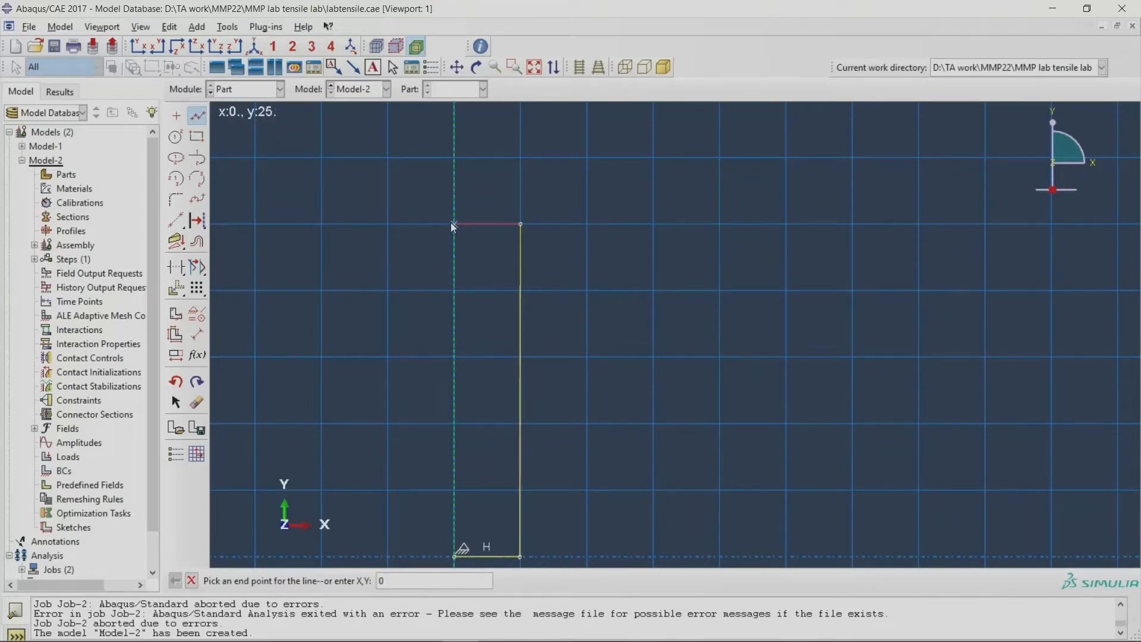
{"action": "type", "text": "0,25"}
{"action": "key", "text": "Return"}
{"action": "type", "text": "0,0"}
{"action": "key", "text": "Return"}
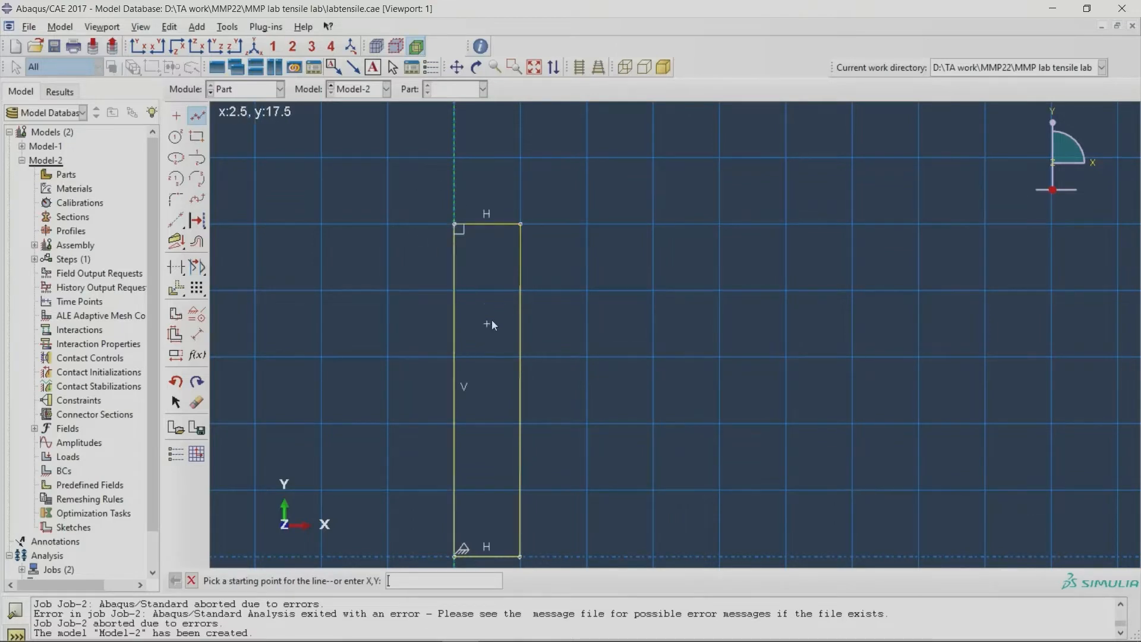
Step: Draw a separate horizontal line about 11.25 long in the empty area on the negative X side of the profile
{"action": "left_click", "coordinate": [456, 67]}
{"action": "mouse_move", "coordinate": [634, 441]}
{"action": "left_mouse_down"}
{"action": "mouse_move", "coordinate": [596, 356]}
{"action": "mouse_move", "coordinate": [264, 433]}
{"action": "mouse_move", "coordinate": [387, 408]}
{"action": "left_mouse_up"}
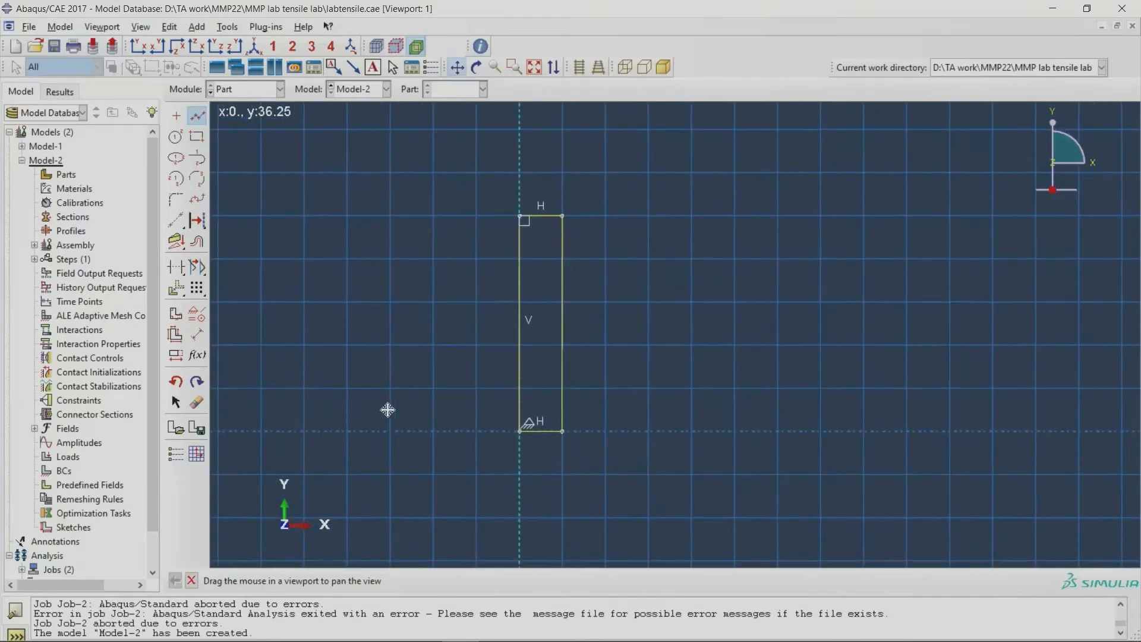
{"action": "left_click", "coordinate": [191, 580]}
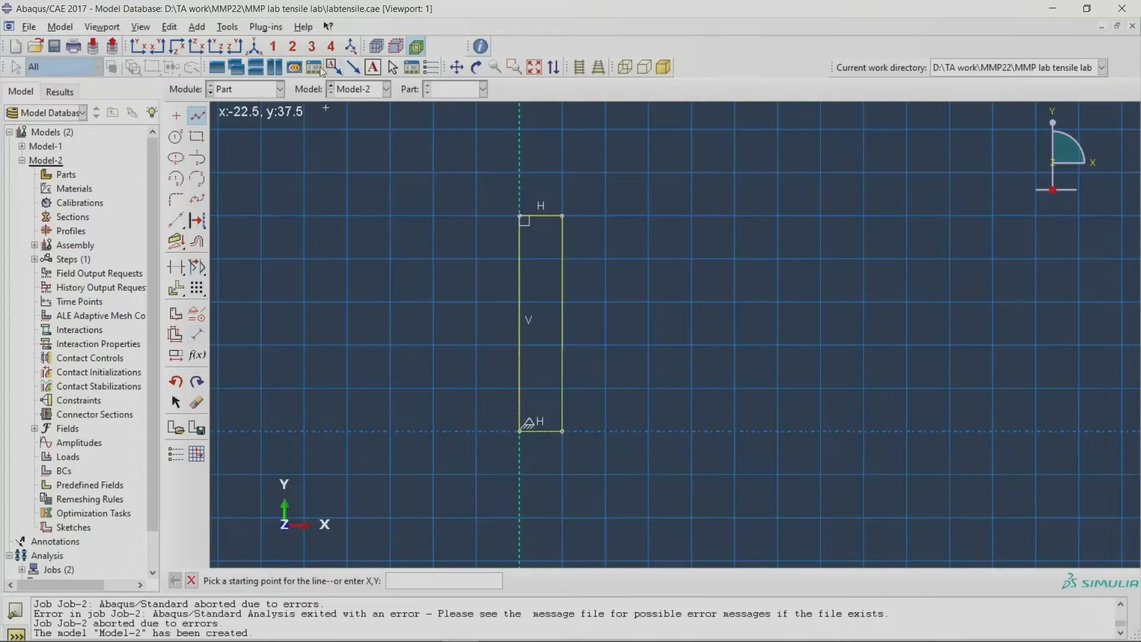
{"action": "left_click", "coordinate": [240, 260]}
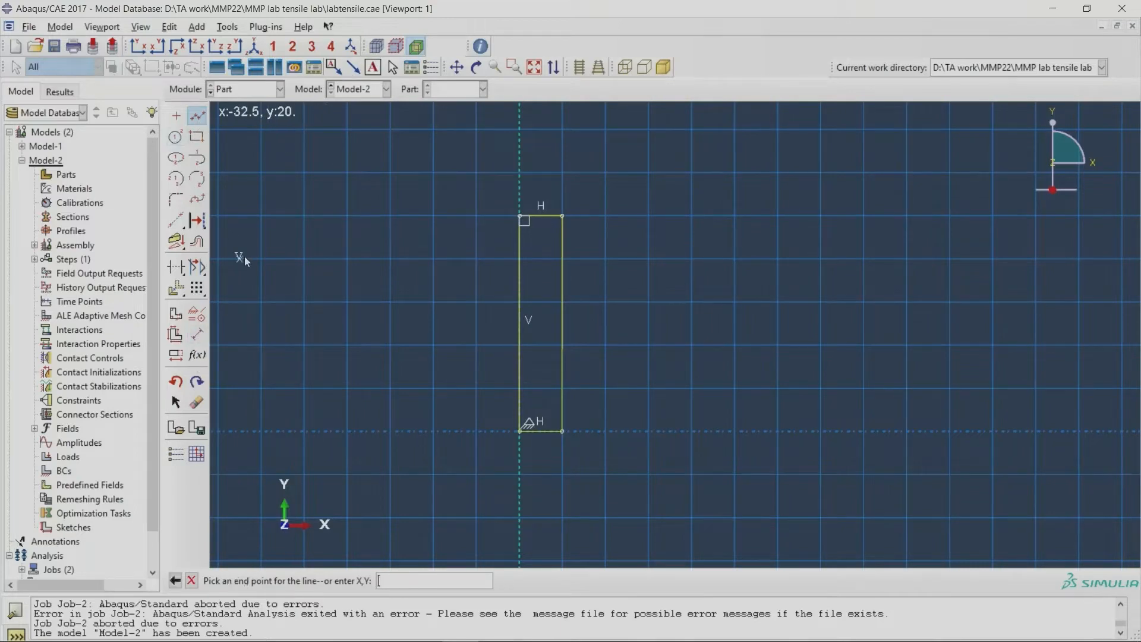
{"action": "left_click", "coordinate": [337, 259]}
Step: Dimension the separate horizontal line and set its length to 12
{"action": "left_click", "coordinate": [197, 334]}
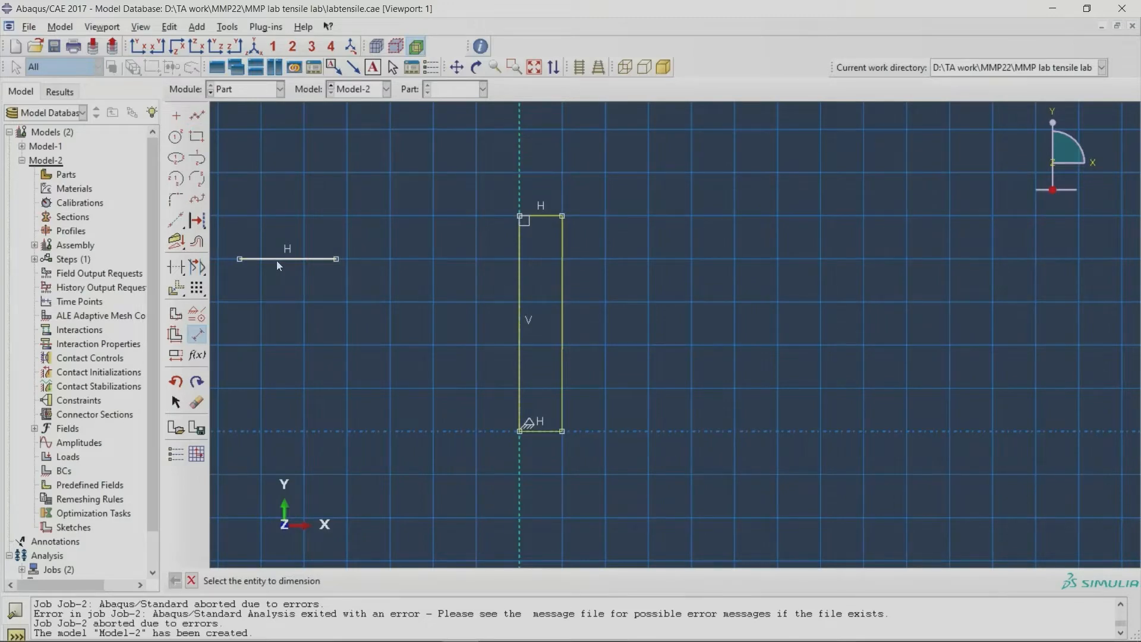
{"action": "left_click", "coordinate": [276, 260]}
{"action": "left_click", "coordinate": [278, 308]}
{"action": "type", "text": "12"}
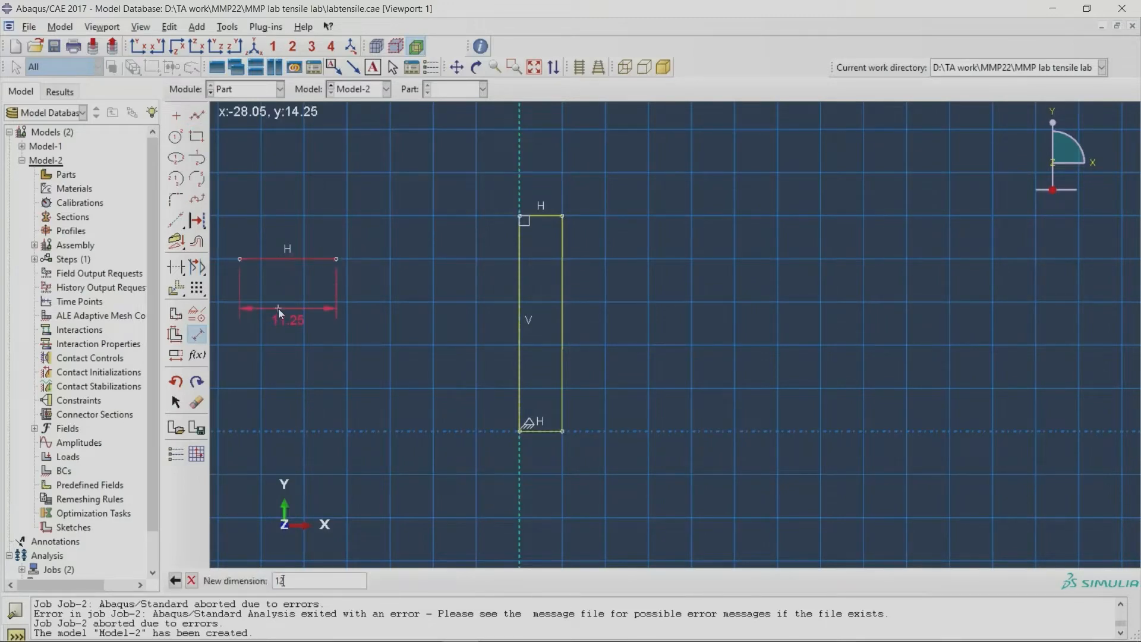
{"action": "key", "text": "Return"}
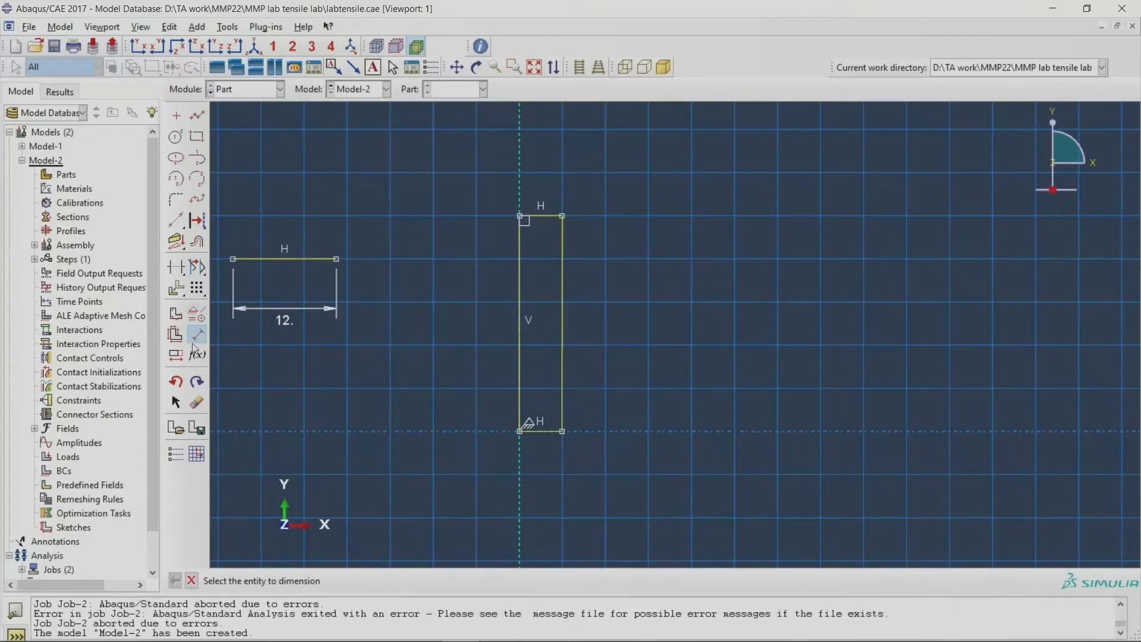
{"action": "left_click", "coordinate": [192, 580]}
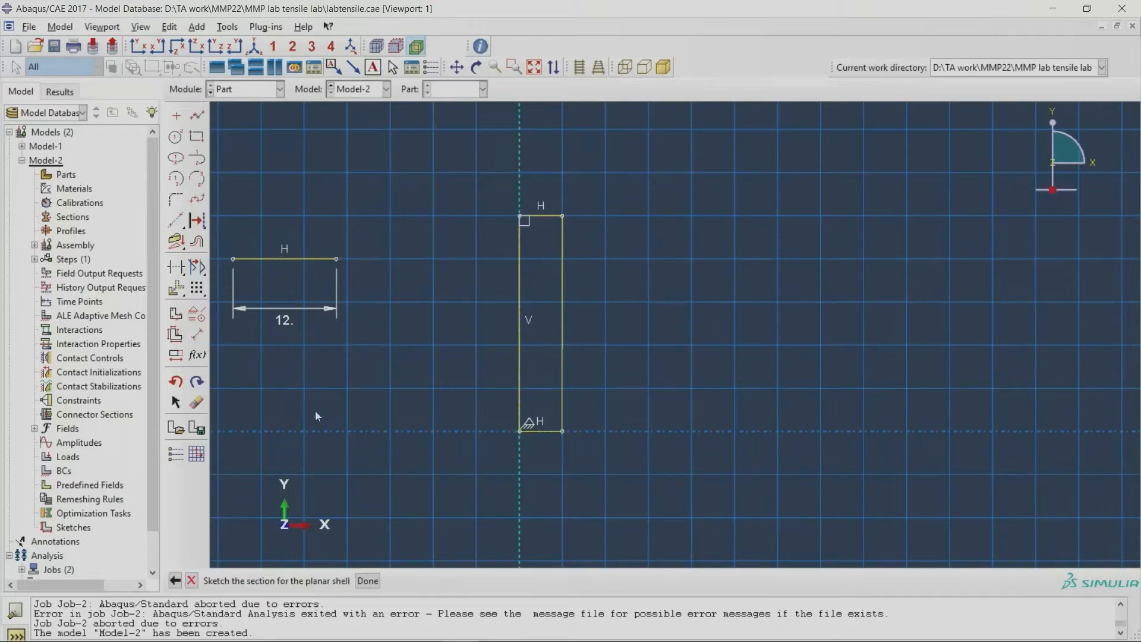
Step: Delete the separate horizontal line with its dimension and finish the section sketch to create the part
{"action": "left_click", "coordinate": [368, 580]}
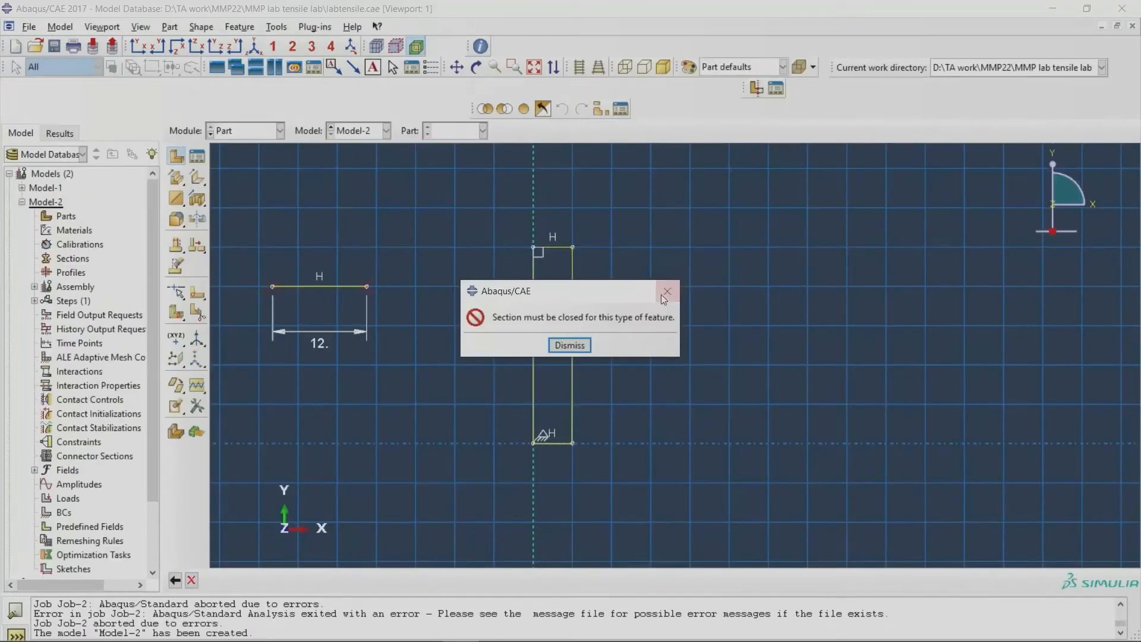
{"action": "left_click", "coordinate": [664, 296]}
{"action": "left_click", "coordinate": [177, 266]}
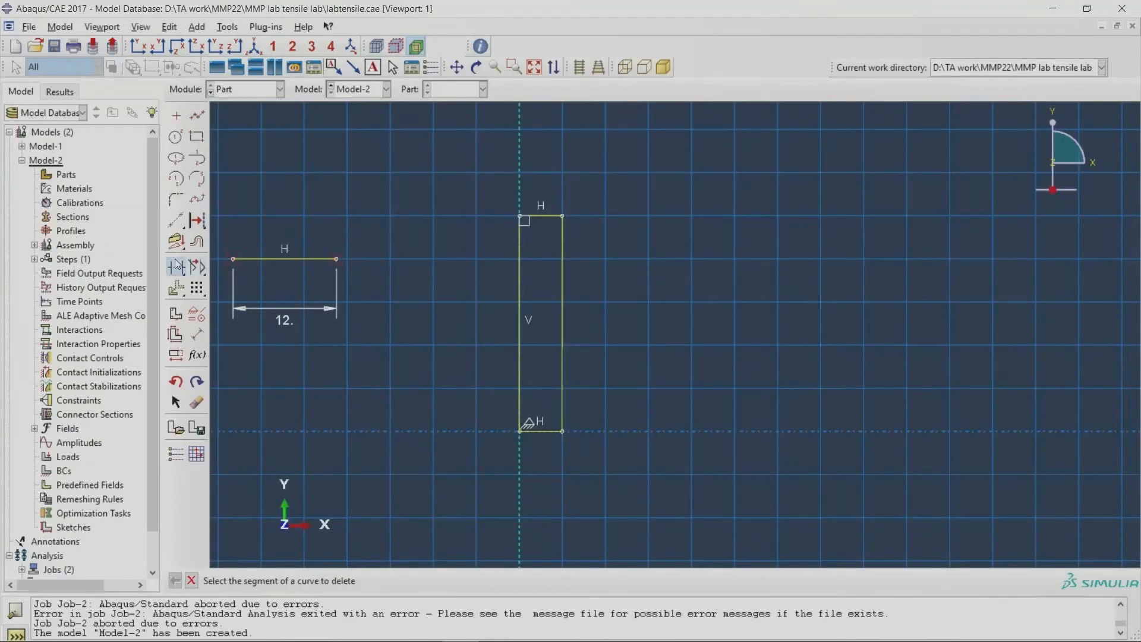
{"action": "left_click", "coordinate": [266, 259]}
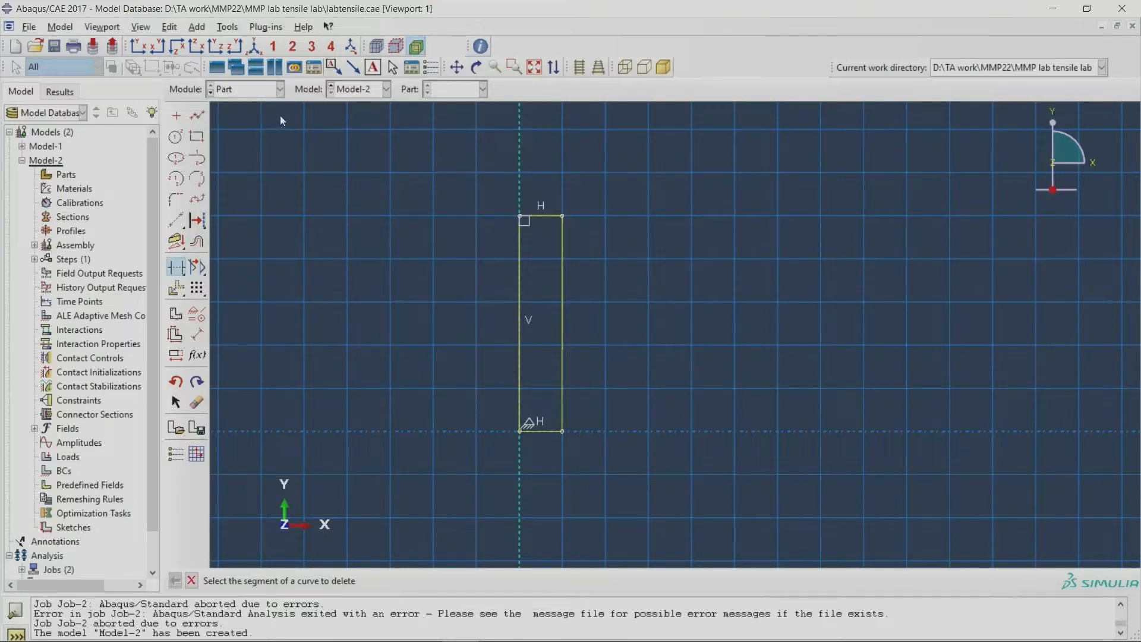
{"action": "left_click", "coordinate": [192, 580]}
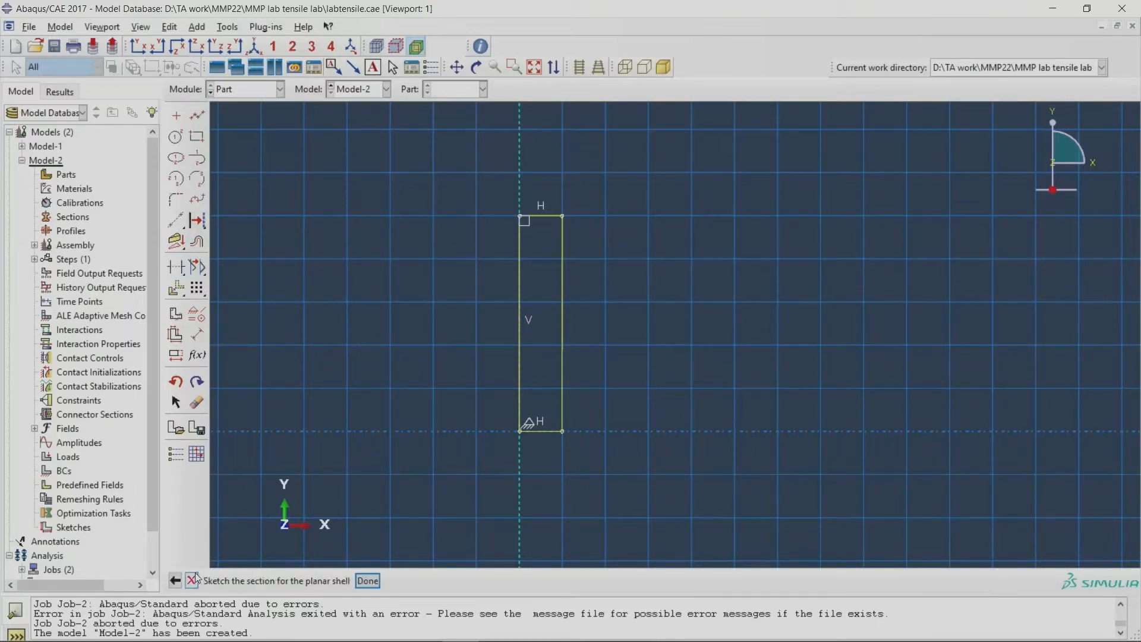
{"action": "left_click", "coordinate": [367, 580]}
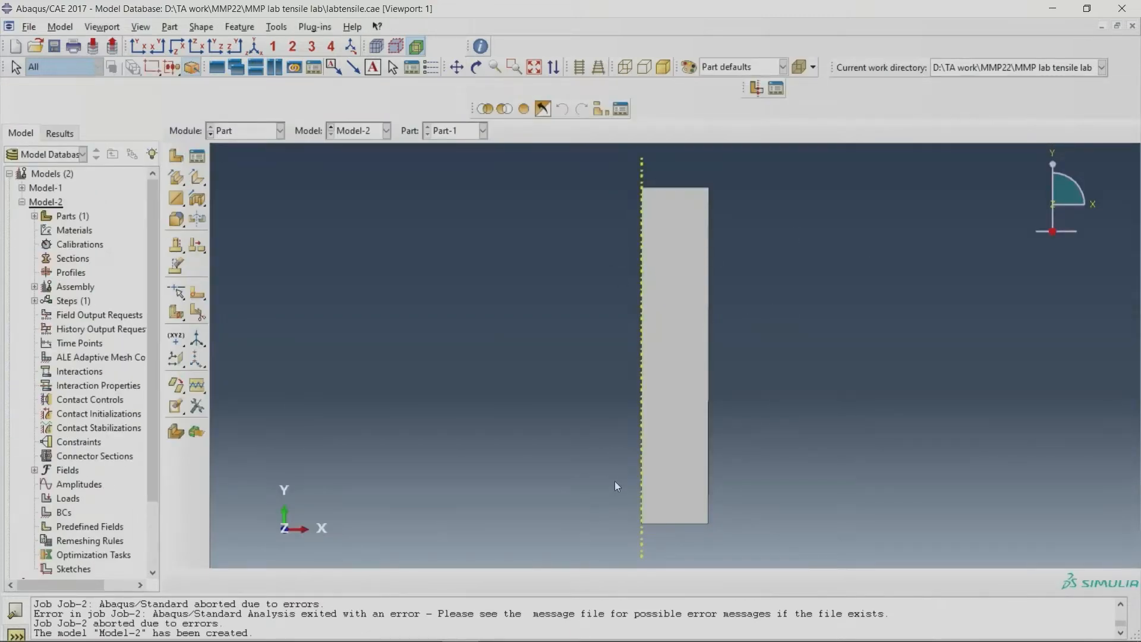
{"action": "left_click", "coordinate": [231, 131]}
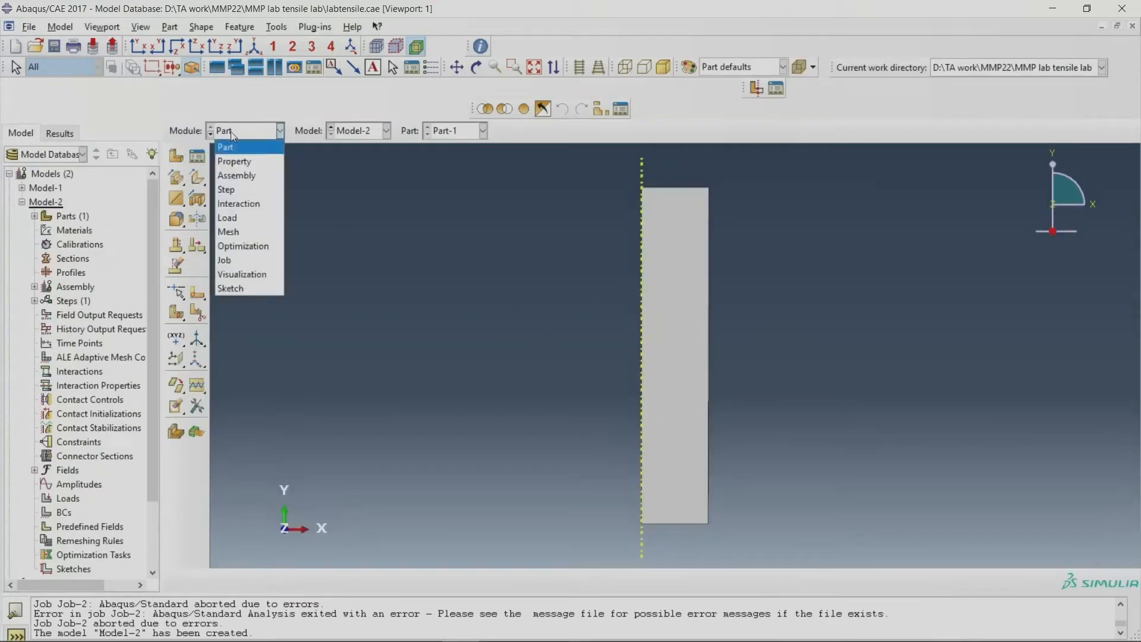
{"action": "left_click", "coordinate": [239, 167]}
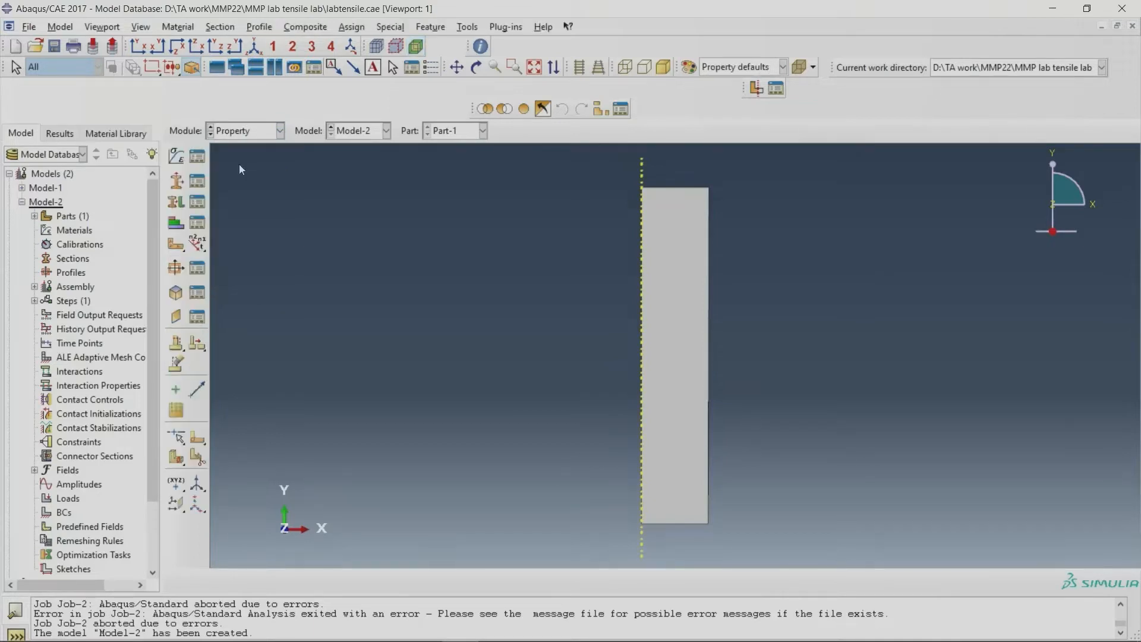
{"action": "left_click", "coordinate": [198, 157]}
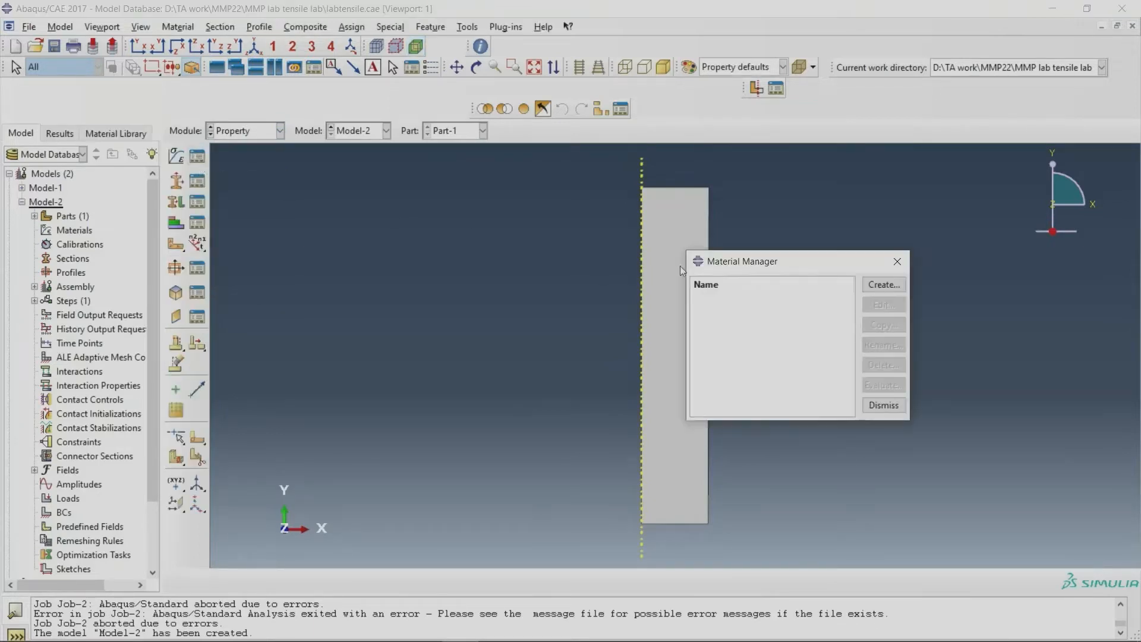
{"action": "left_click_drag", "start_coordinate": [775, 262], "coordinate": [535, 261]}
{"action": "left_click", "coordinate": [655, 262]}
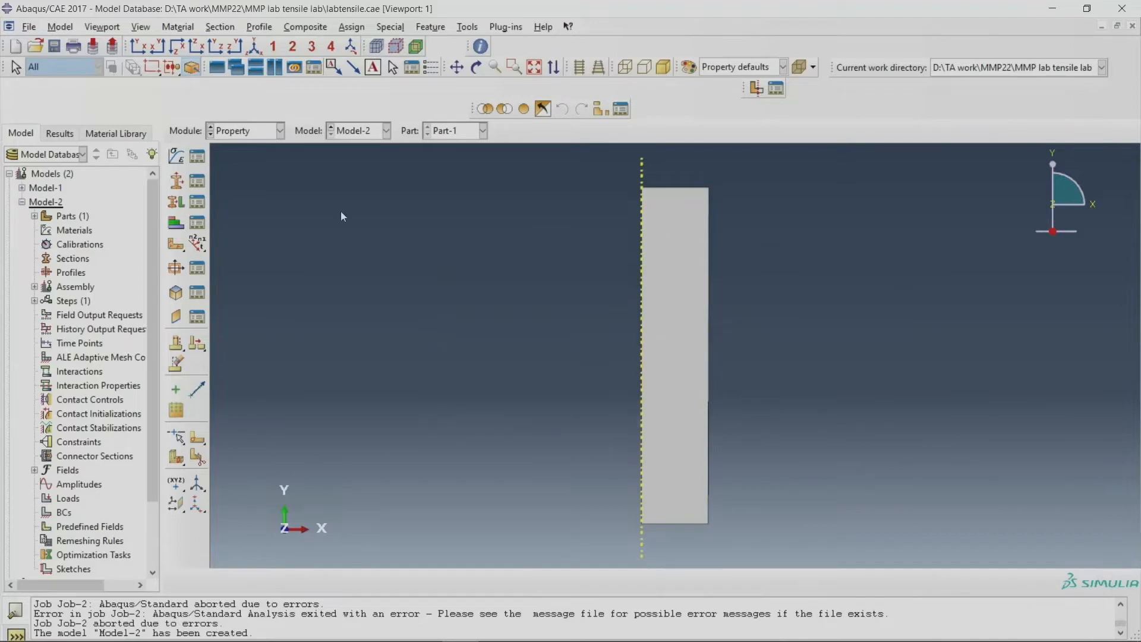
{"action": "left_click", "coordinate": [233, 140]}
{"action": "left_click", "coordinate": [231, 149]}
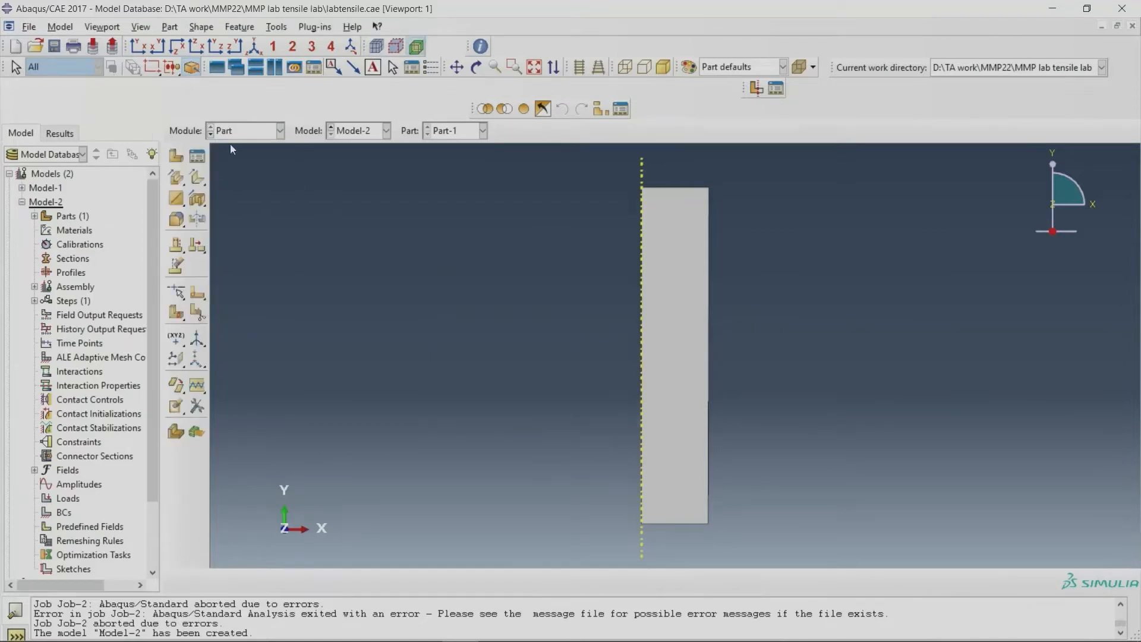
{"action": "left_click", "coordinate": [170, 156]}
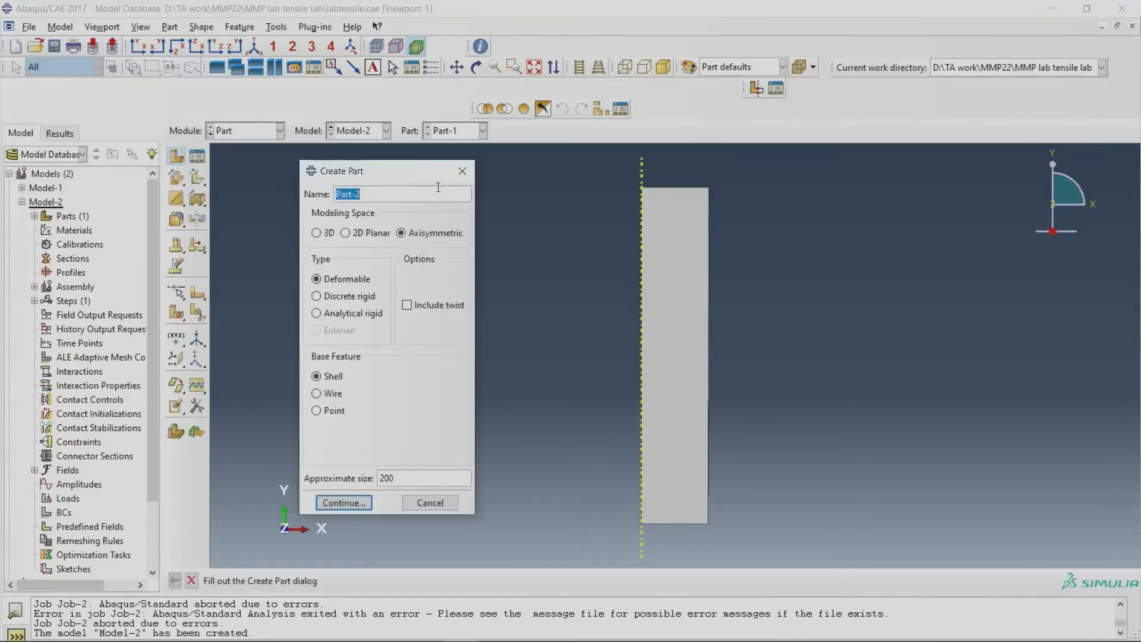
{"action": "left_click", "coordinate": [469, 162]}
{"action": "left_click", "coordinate": [197, 156]}
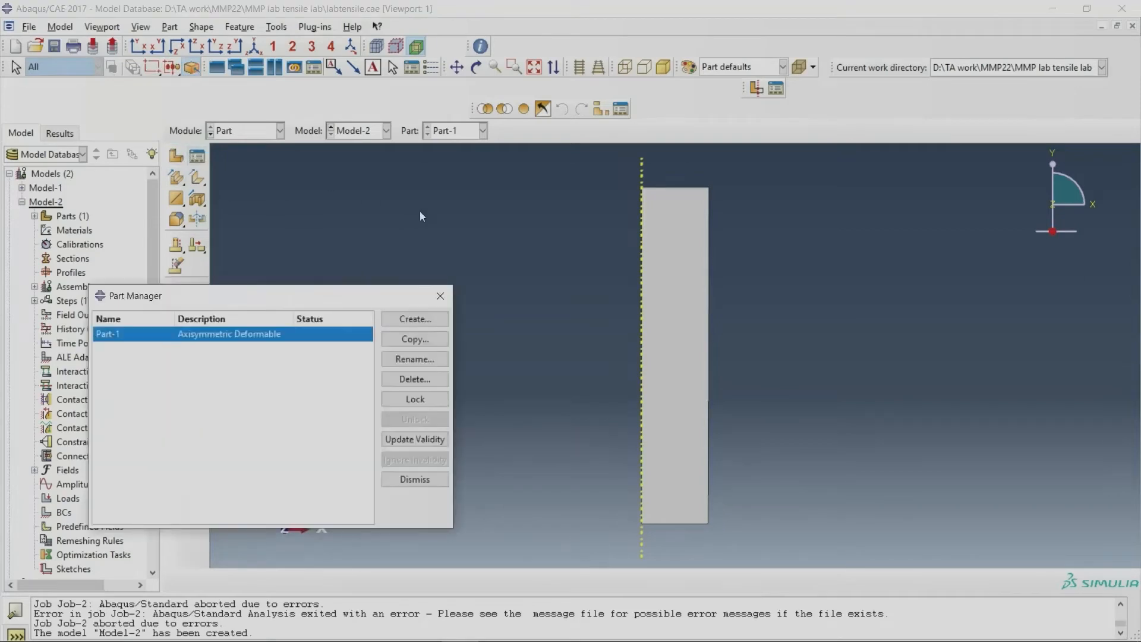
{"action": "left_click", "coordinate": [440, 296]}
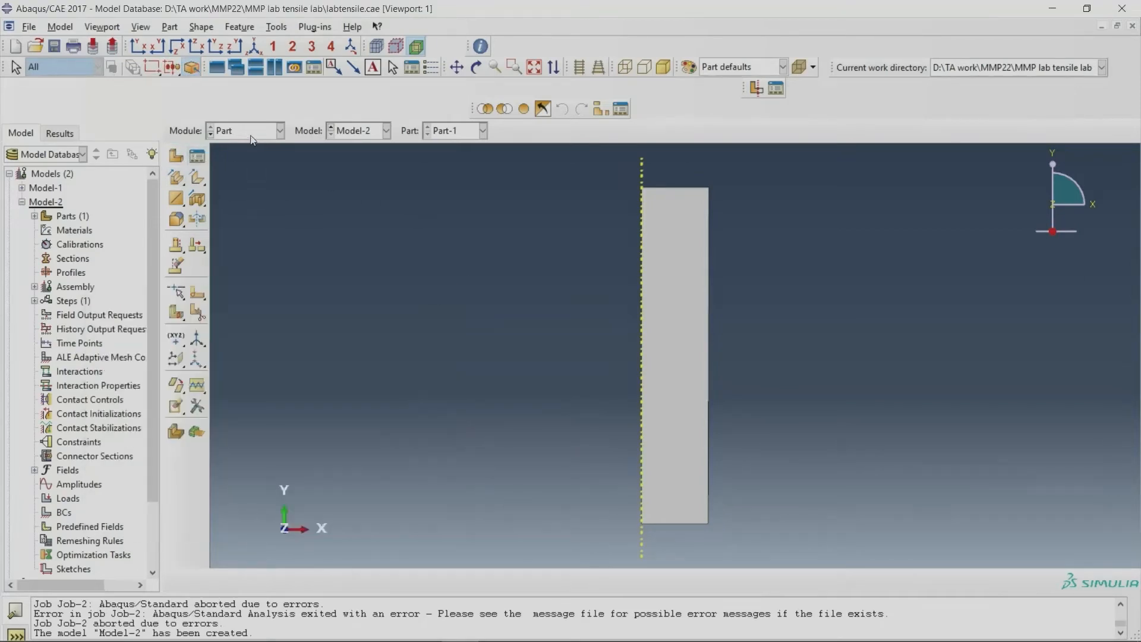
Step: Switch to the Property module for Part-1 and bring up the Material Manager
{"action": "left_click", "coordinate": [253, 131]}
{"action": "left_click", "coordinate": [244, 160]}
{"action": "left_click", "coordinate": [177, 155]}
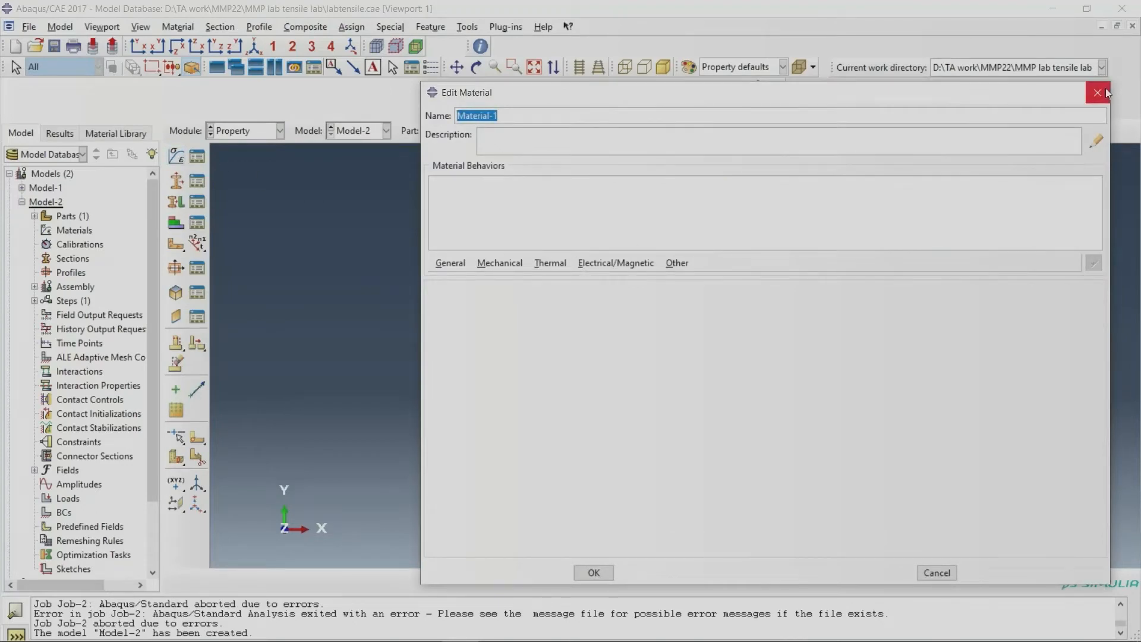
{"action": "left_click", "coordinate": [1106, 93]}
{"action": "left_click", "coordinate": [197, 156]}
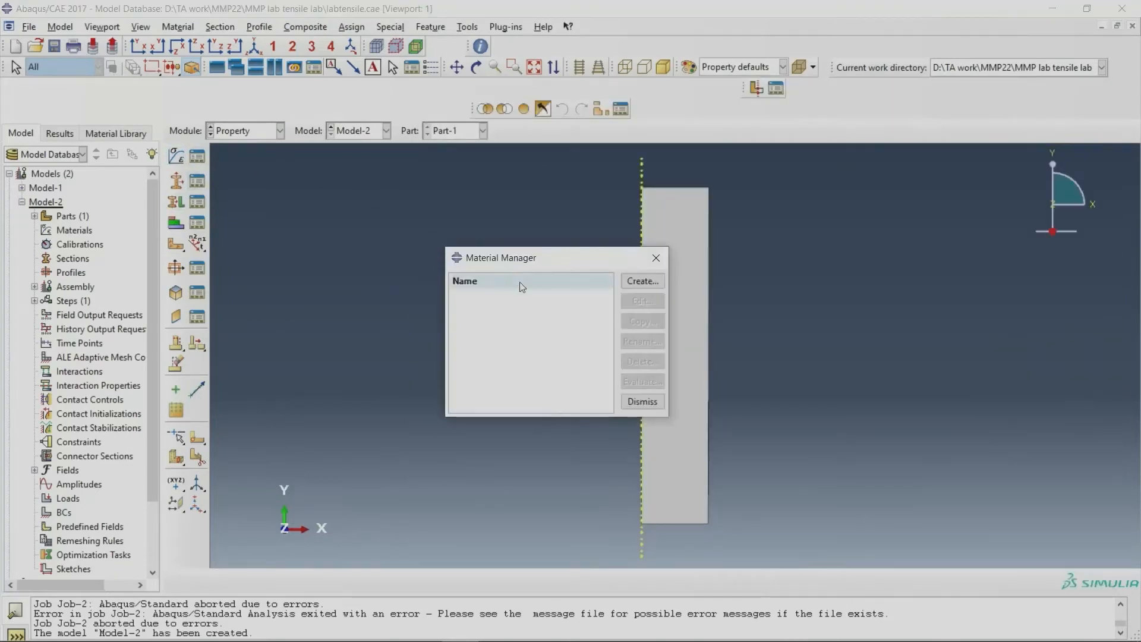
{"action": "left_click", "coordinate": [642, 281]}
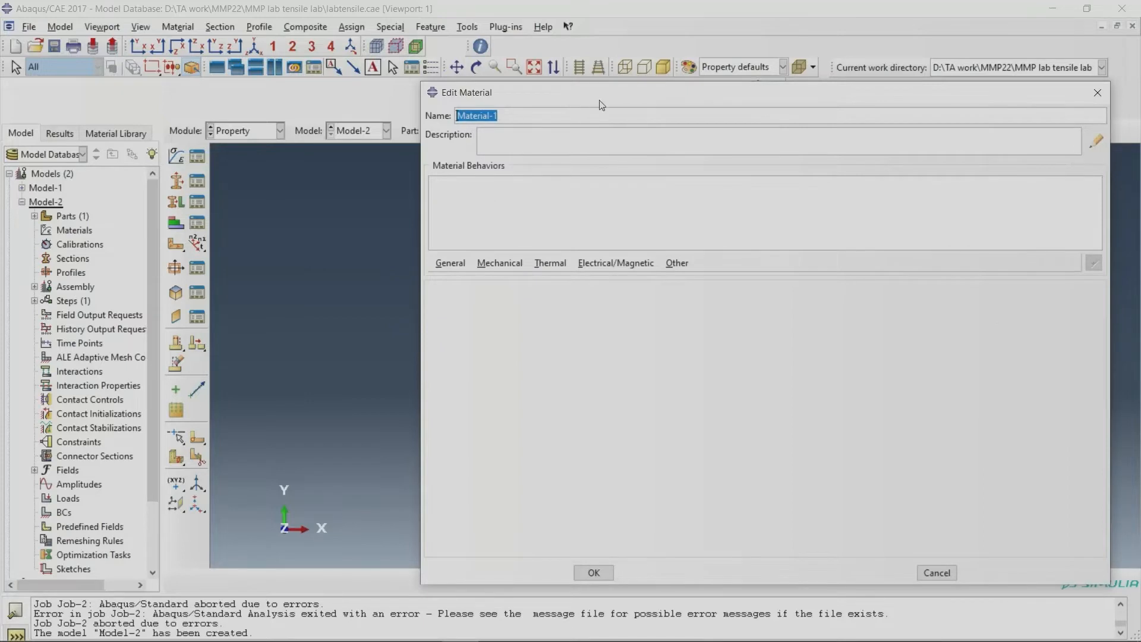
{"action": "left_click_drag", "start_coordinate": [599, 100], "coordinate": [266, 143]}
{"action": "left_click", "coordinate": [763, 136]}
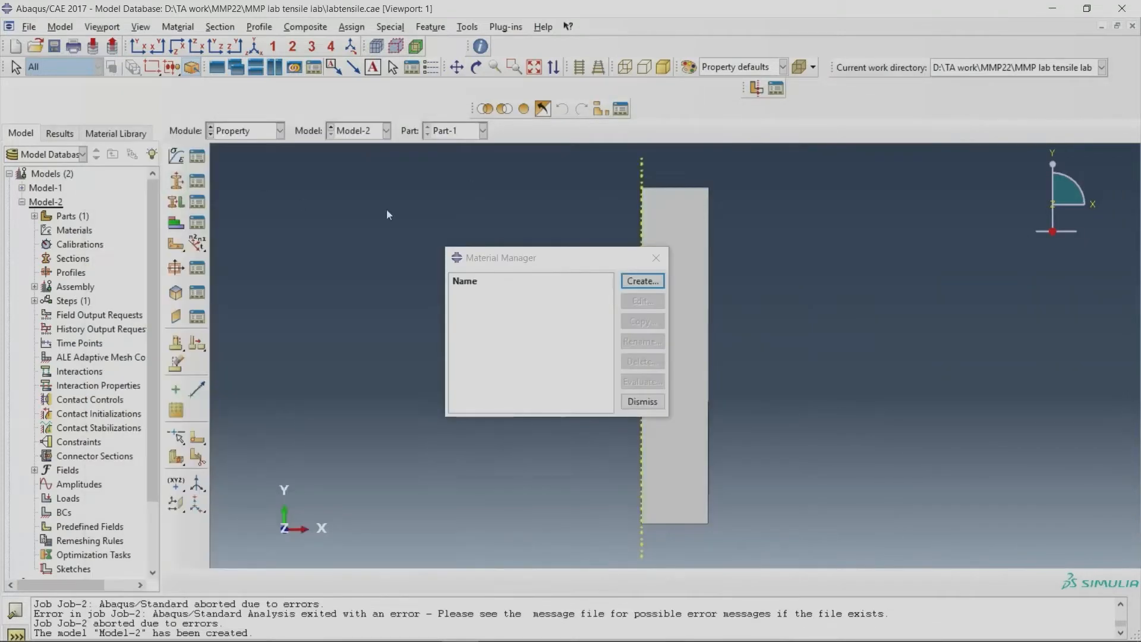
Step: Create a new material from the Material Manager and add a uniform Density behavior, selecting its Mass Density cell
{"action": "left_click_drag", "start_coordinate": [562, 261], "coordinate": [431, 262]}
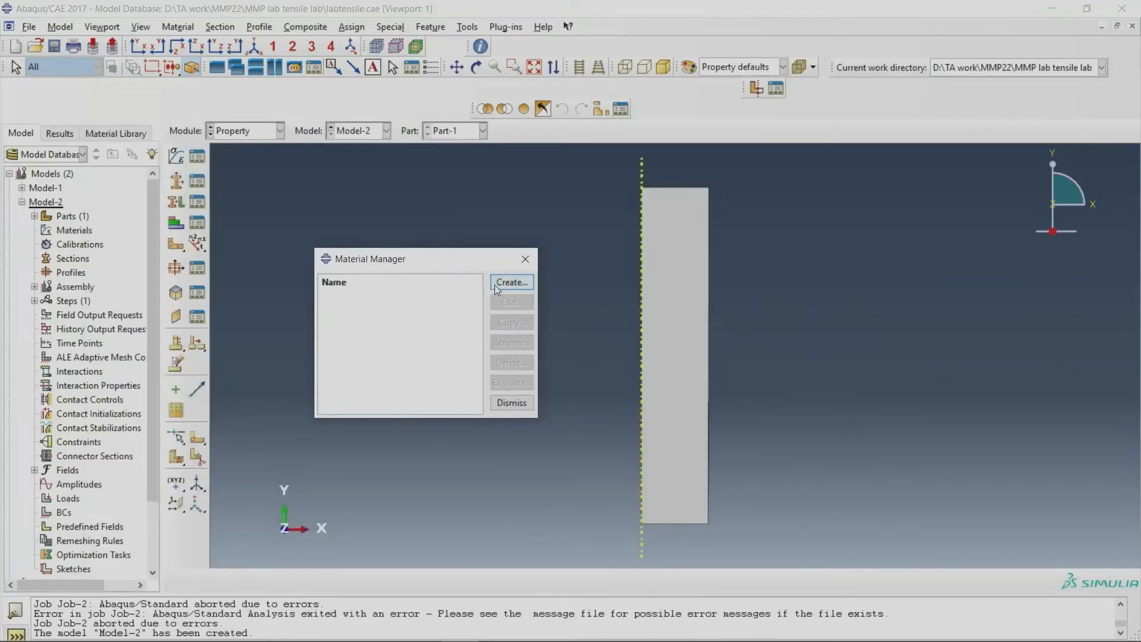
{"action": "left_click", "coordinate": [511, 282]}
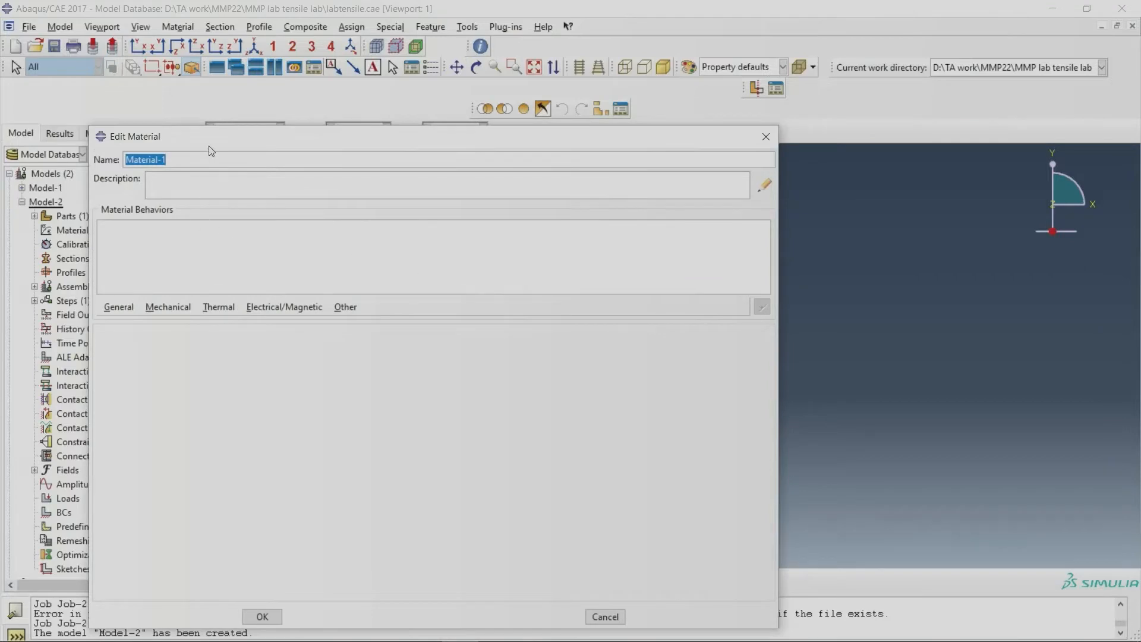
{"action": "left_click", "coordinate": [189, 286]}
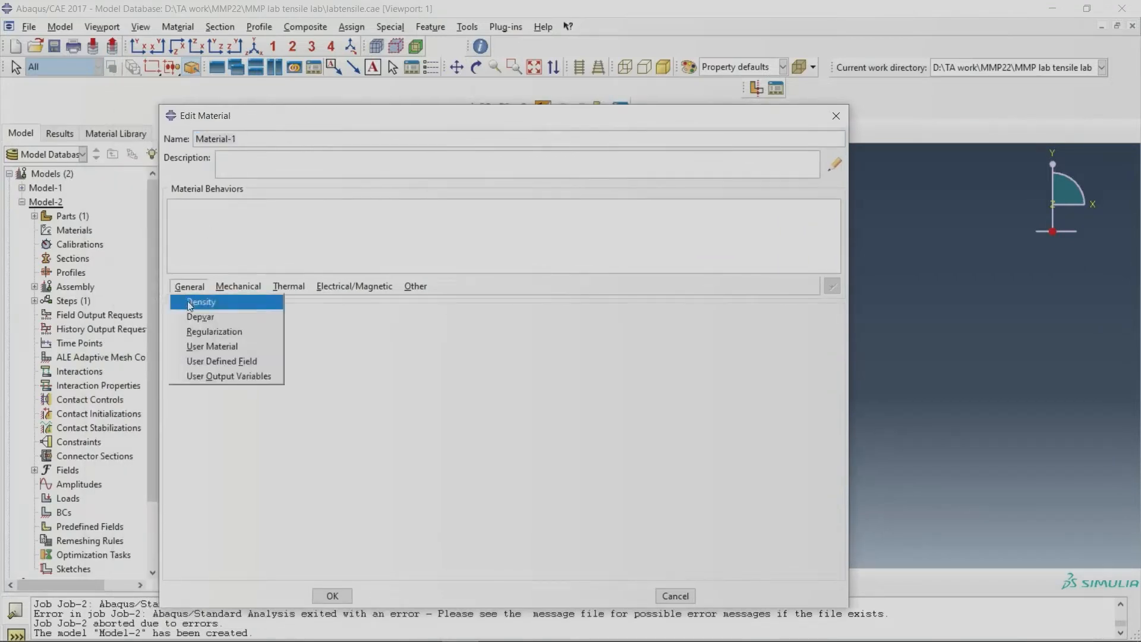
{"action": "left_click", "coordinate": [190, 303]}
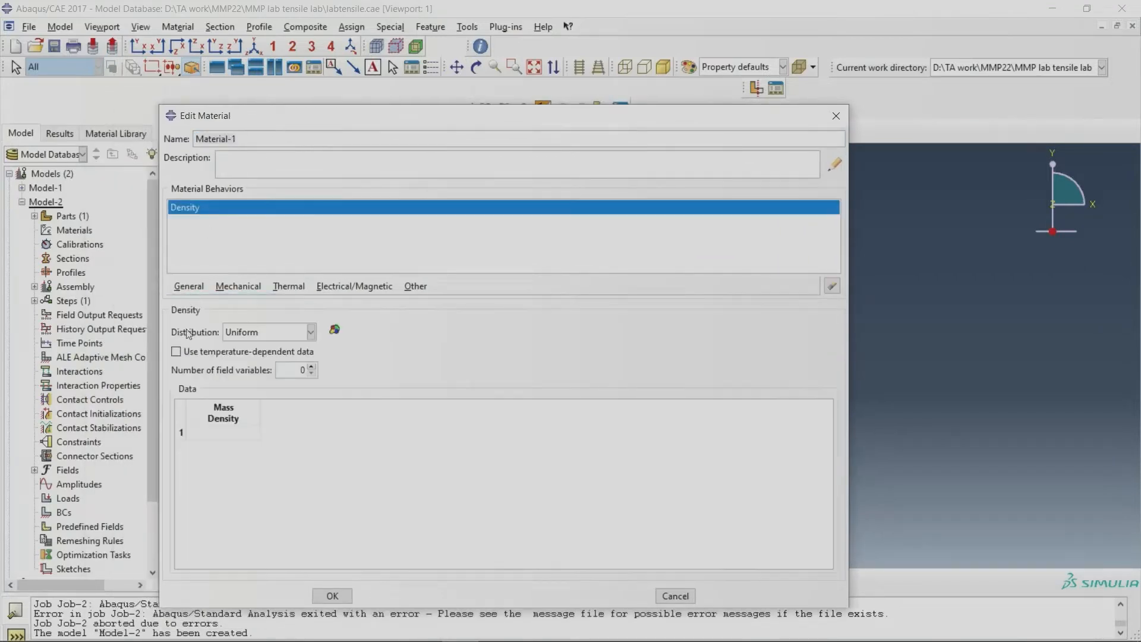
{"action": "left_click", "coordinate": [219, 433]}
Step: Add isotropic Elastic behavior to the material with a Young's modulus of 210000 and a Poisson's ratio of 0.3
{"action": "left_click", "coordinate": [232, 287]}
{"action": "mouse_move", "coordinate": [262, 302]}
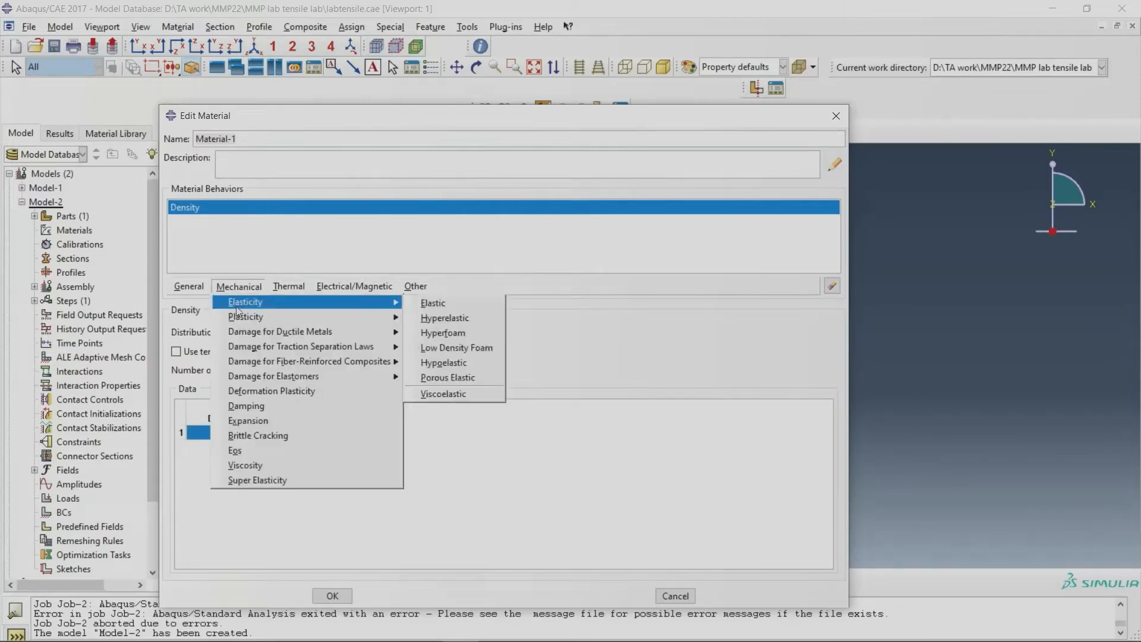
{"action": "left_click", "coordinate": [442, 302]}
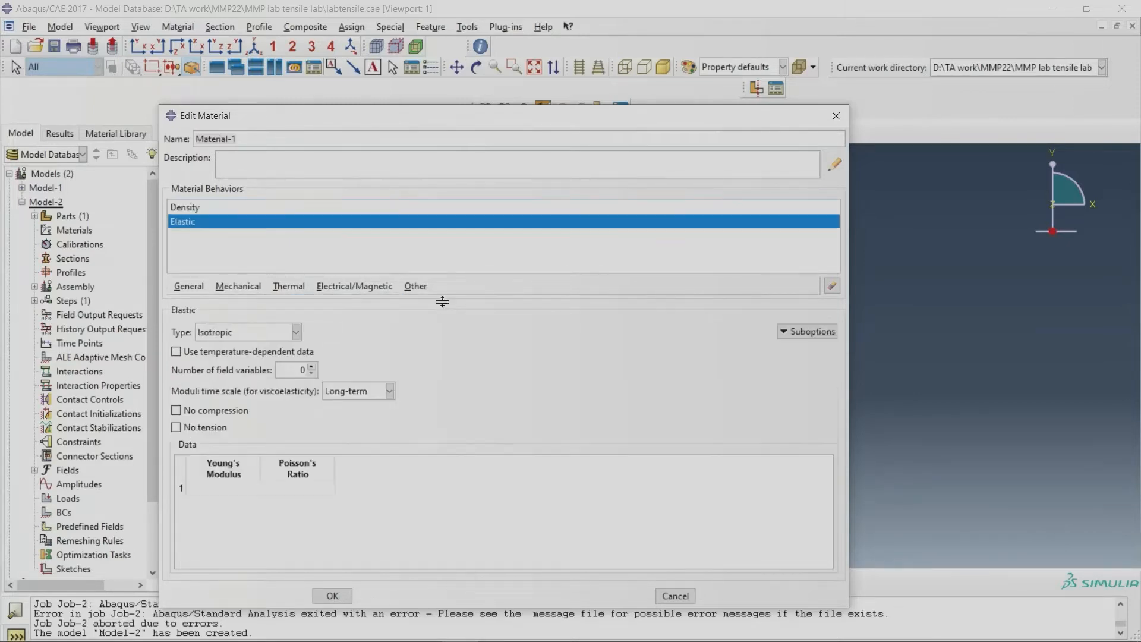
{"action": "left_click", "coordinate": [215, 490]}
{"action": "type", "text": "2100"}
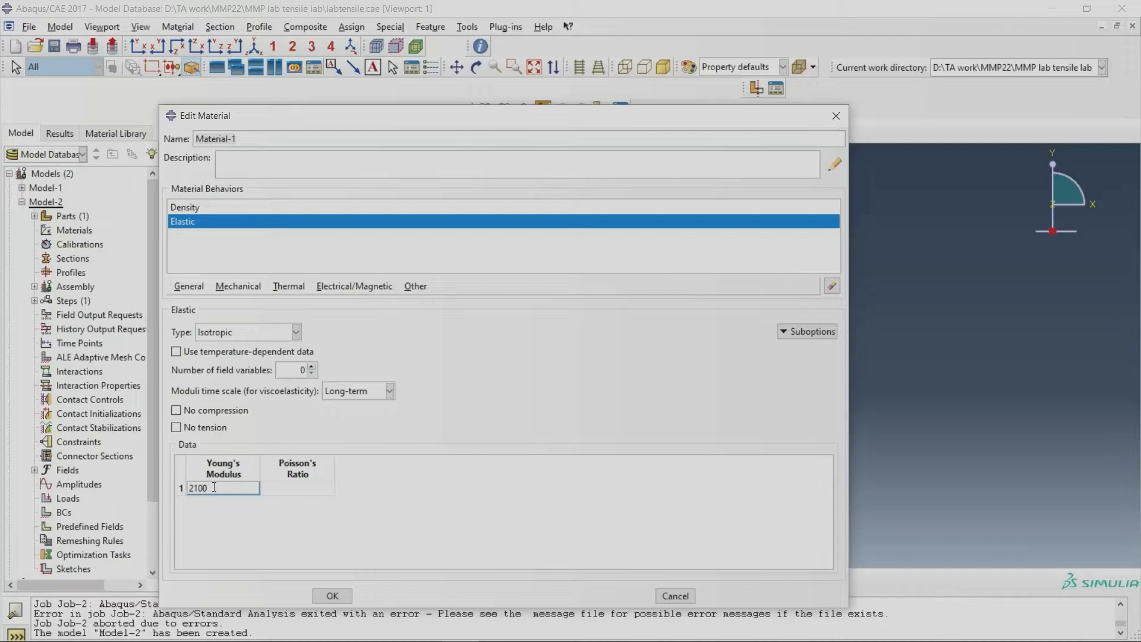
{"action": "type", "text": "00"}
{"action": "left_click_drag", "start_coordinate": [202, 488], "coordinate": [213, 490]}
{"action": "left_click", "coordinate": [227, 491]}
{"action": "left_click", "coordinate": [305, 488]}
{"action": "type", "text": "0.3"}
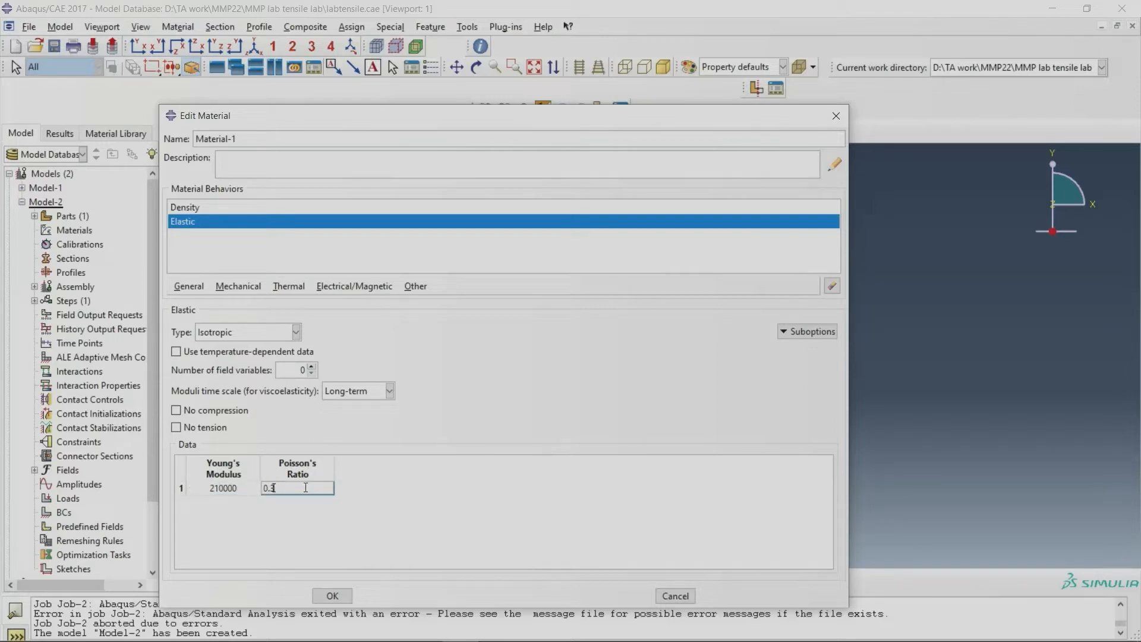
Step: Add a Plastic behavior with isotropic hardening to the material
{"action": "left_click", "coordinate": [238, 286]}
{"action": "mouse_move", "coordinate": [248, 317]}
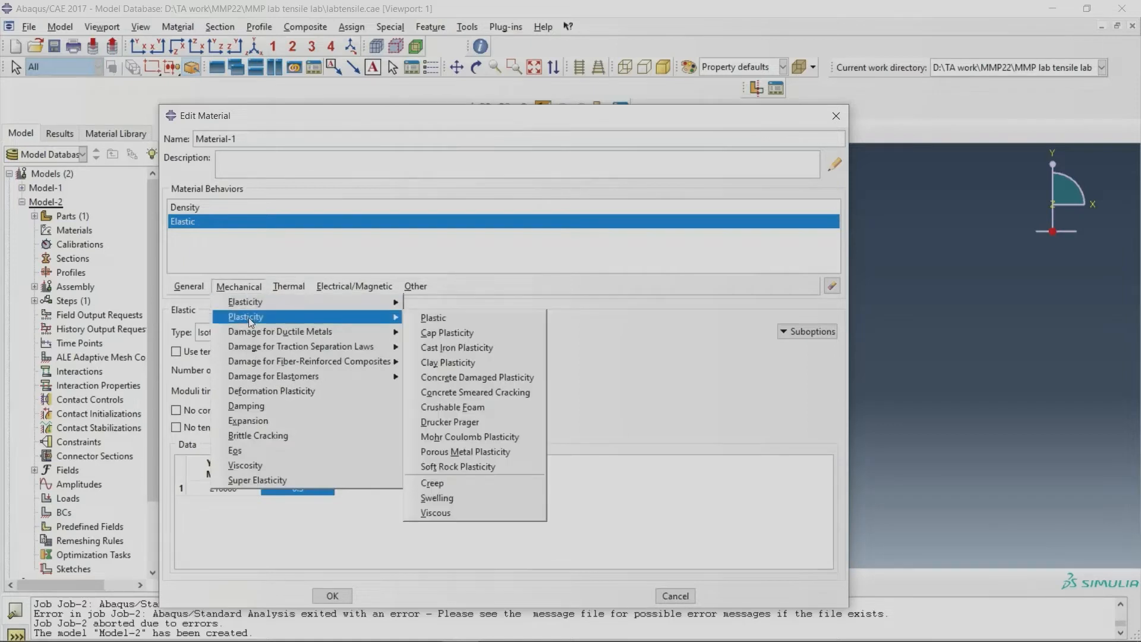
{"action": "left_click", "coordinate": [444, 317]}
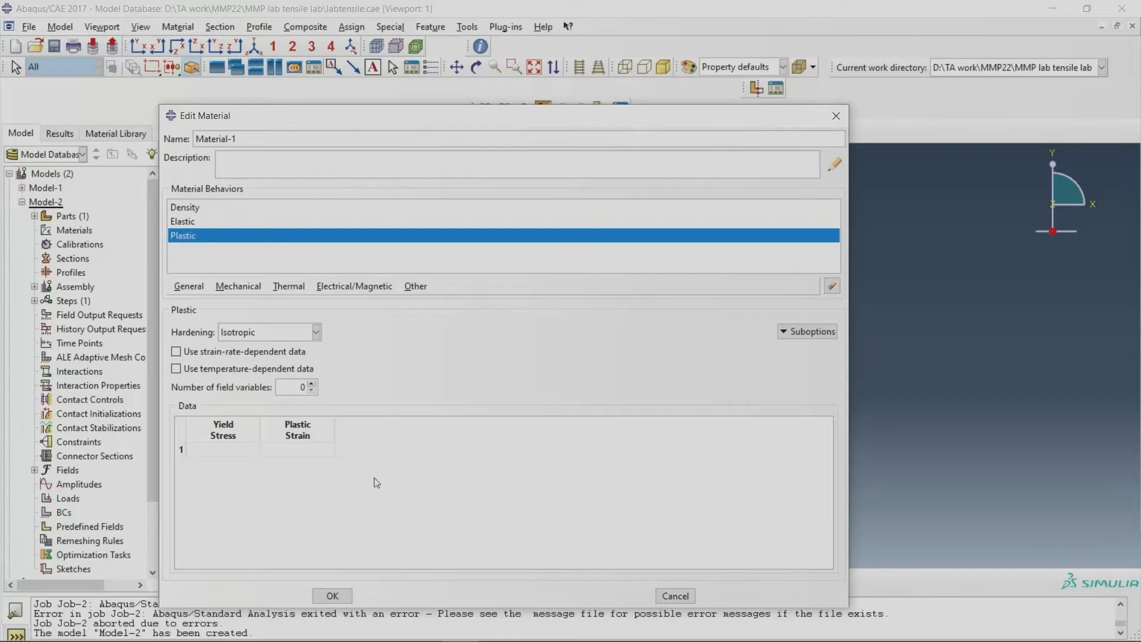
Step: Examine the highlighted abaqus data columns in Excel's NEW E input data.xlsx against the Yield Stress and Plastic Strain columns in Abaqus
{"action": "mouse_move", "coordinate": [504, 630]}
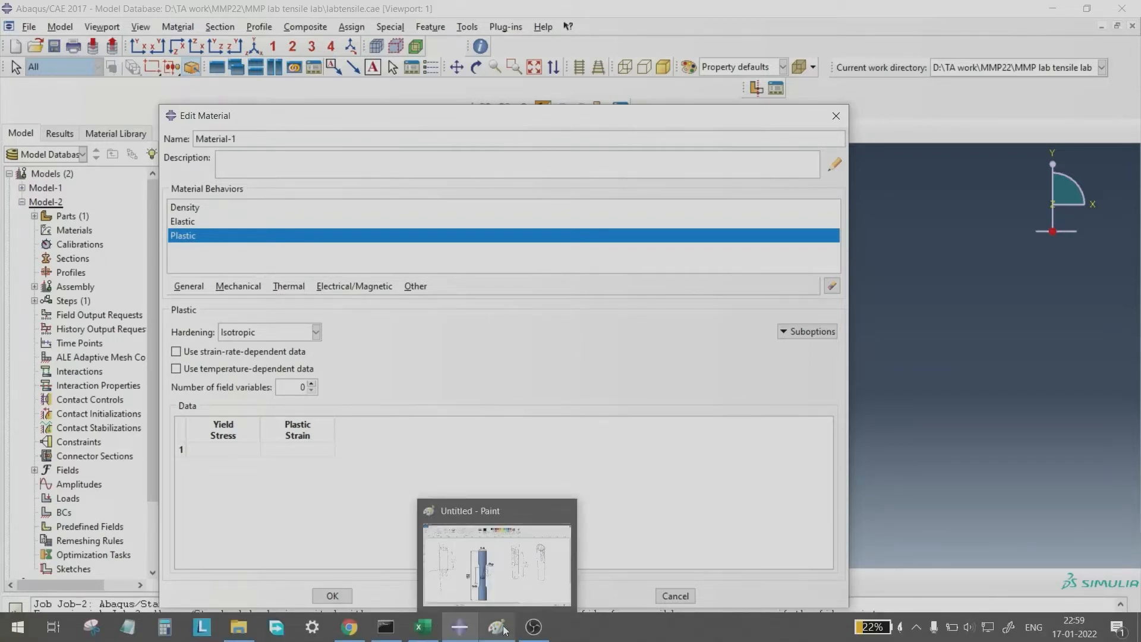
{"action": "left_click", "coordinate": [420, 629]}
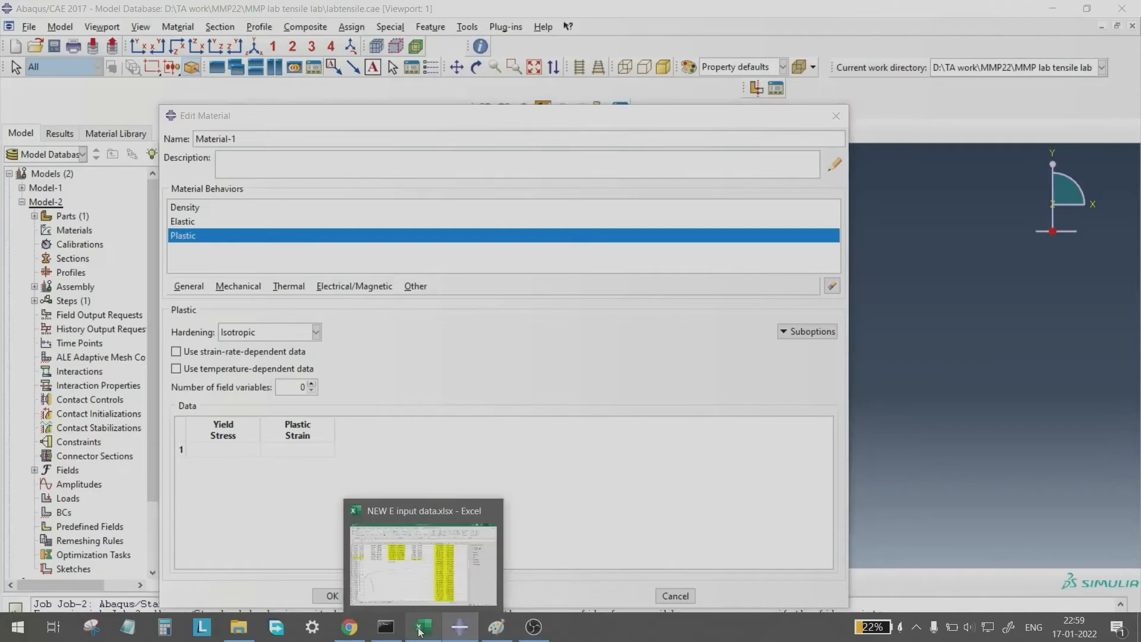
{"action": "scroll", "coordinate": [686, 474], "scroll_direction": "up", "scroll_amount": 17}
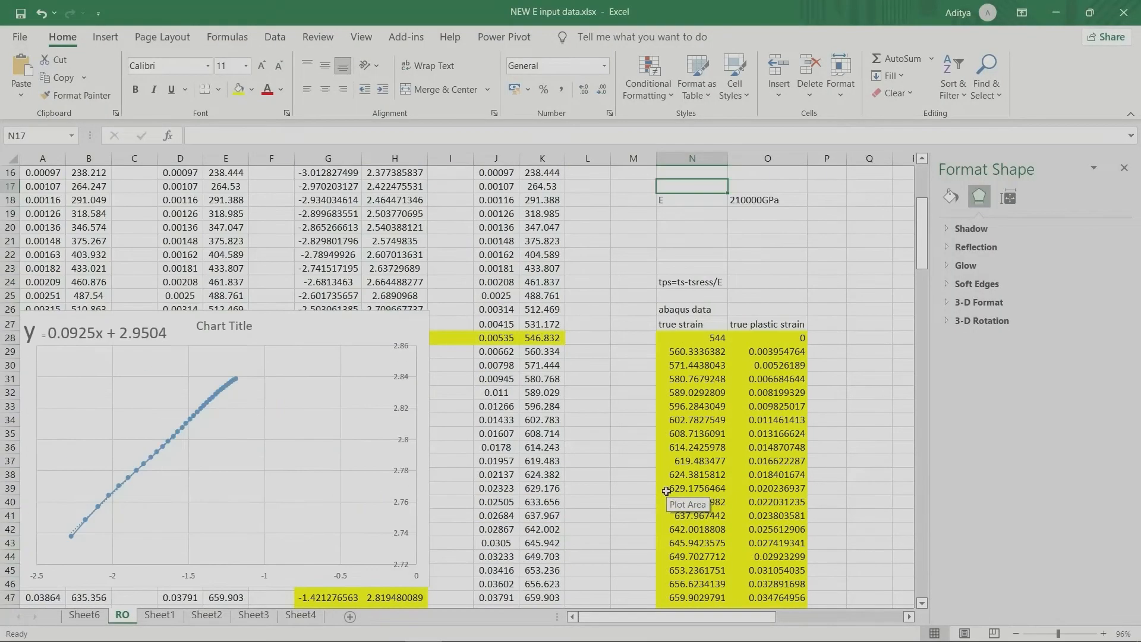
{"action": "scroll", "coordinate": [687, 474], "scroll_direction": "down", "scroll_amount": 5}
{"action": "left_click_drag", "start_coordinate": [692, 336], "coordinate": [775, 531]}
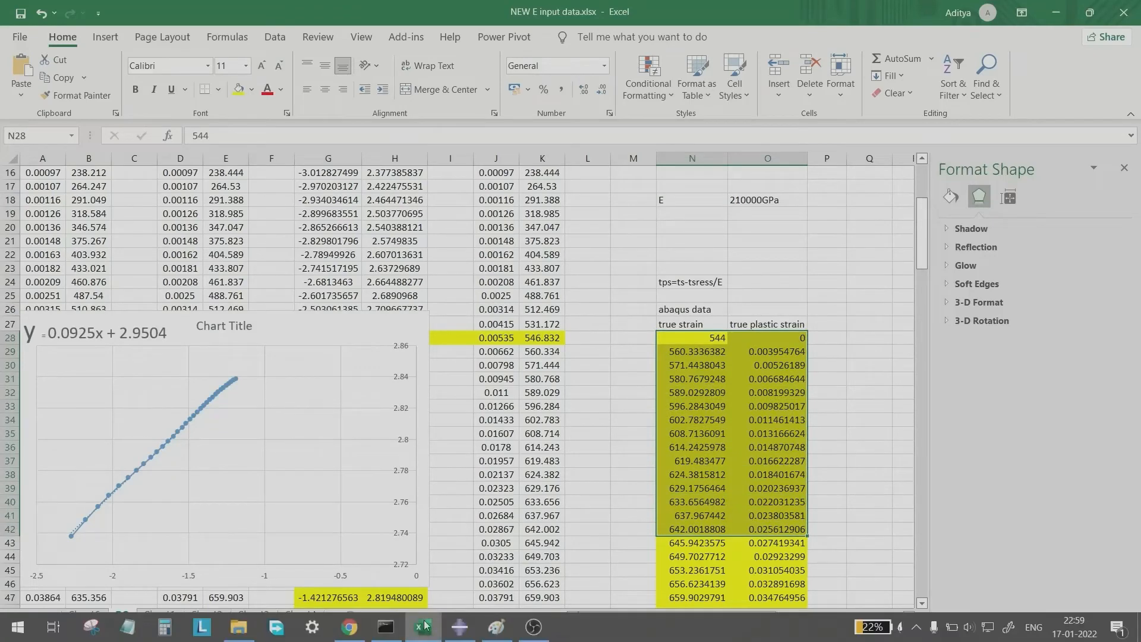
{"action": "left_click", "coordinate": [461, 628]}
{"action": "left_click", "coordinate": [224, 431]}
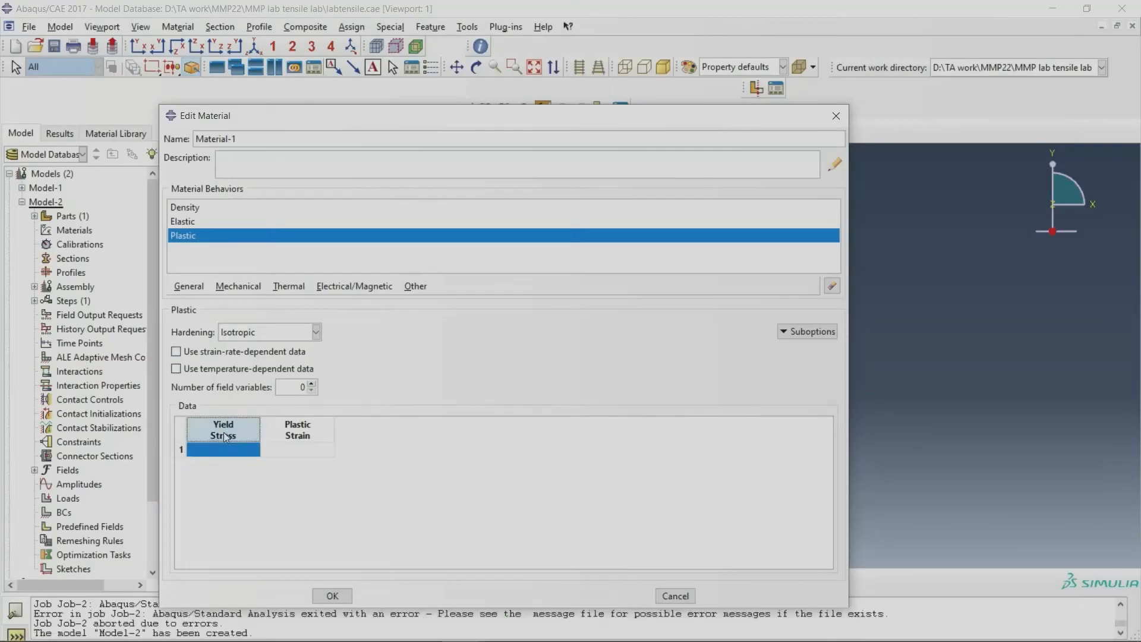
{"action": "left_click", "coordinate": [289, 438]}
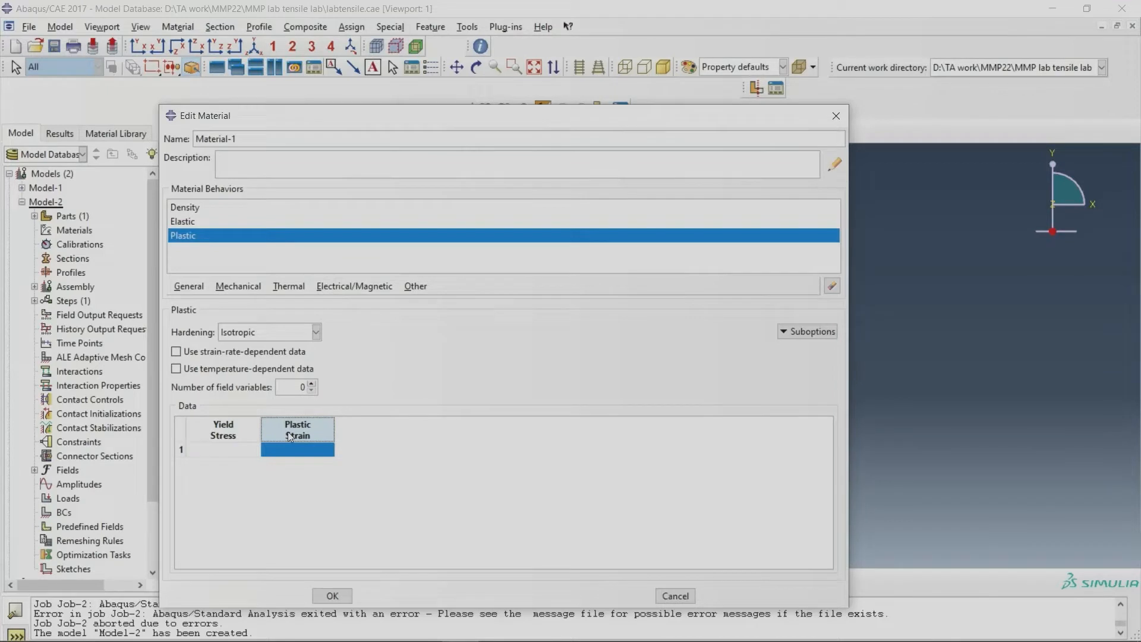
{"action": "left_click", "coordinate": [294, 450]}
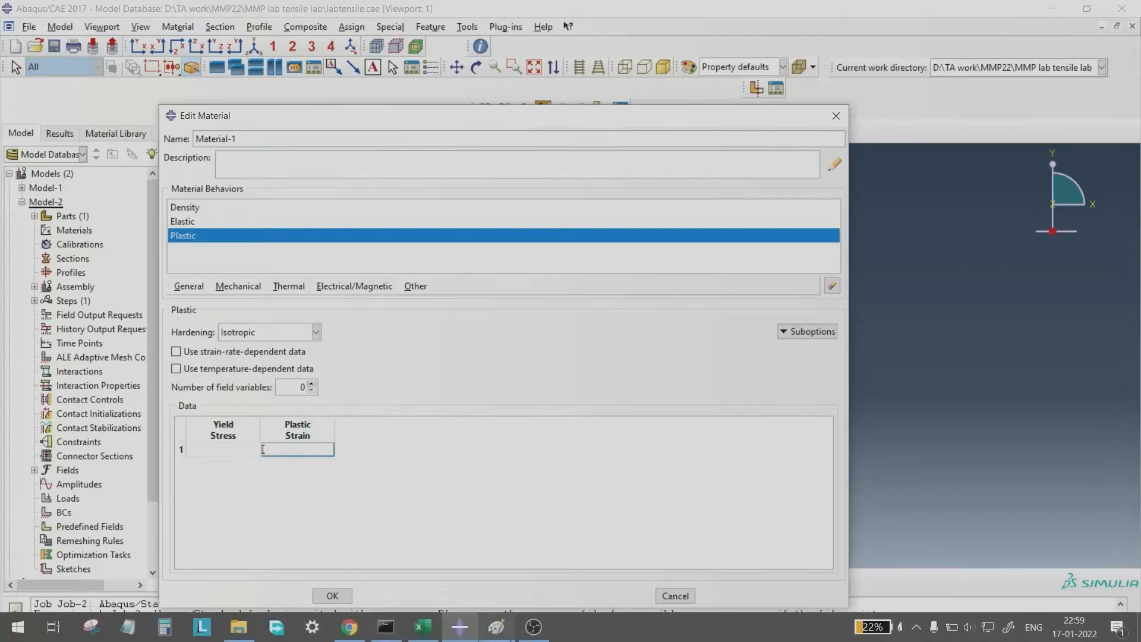
Step: Switch to Excel and copy the two highlighted abaqus data columns, N28:O144, on sheet RO
{"action": "left_click", "coordinate": [423, 627]}
{"action": "left_click_drag", "start_coordinate": [692, 340], "coordinate": [692, 218]}
{"action": "right_click", "coordinate": [725, 248]}
{"action": "left_click", "coordinate": [752, 283]}
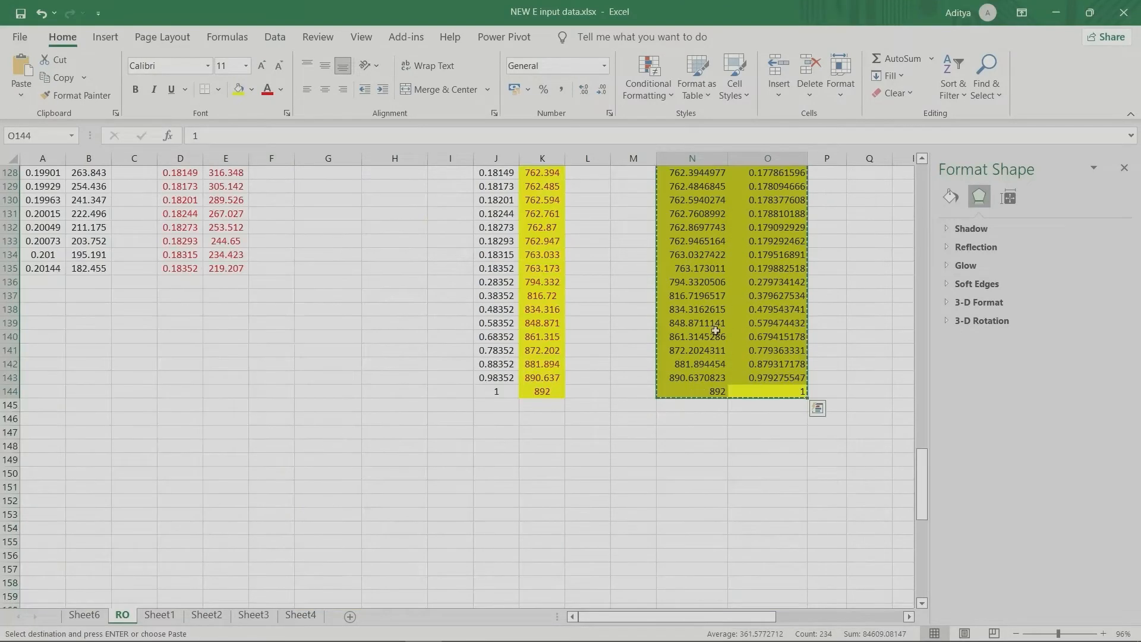
Step: Return to Abaqus, paste the copied data into the Plastic table from the first Yield Stress cell, and save the material
{"action": "left_click", "coordinate": [462, 628]}
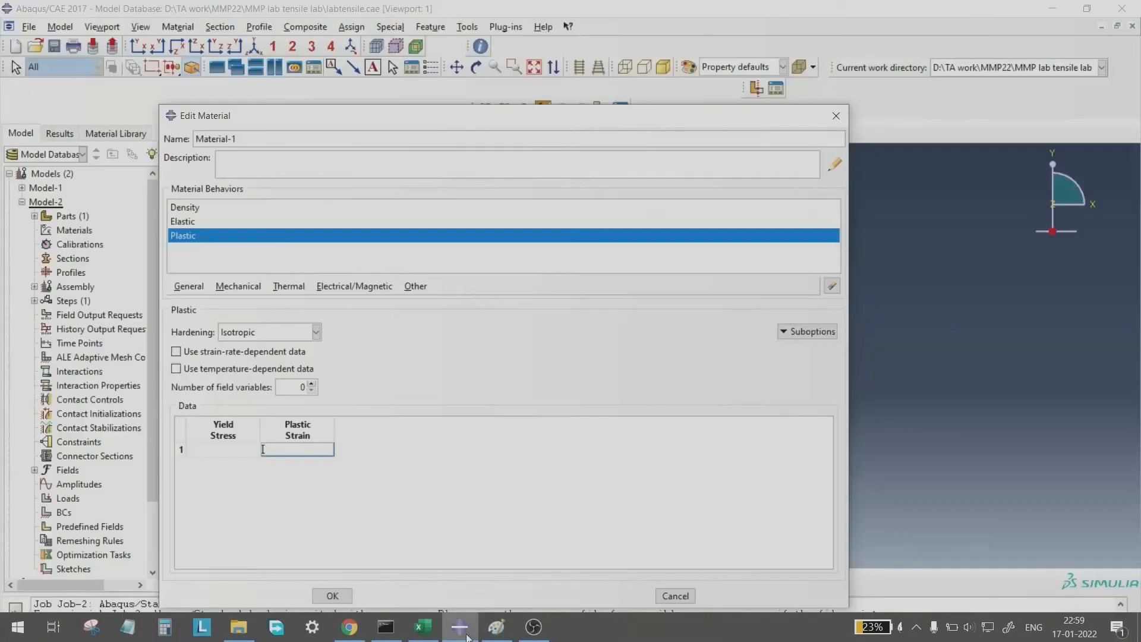
{"action": "left_click", "coordinate": [209, 449]}
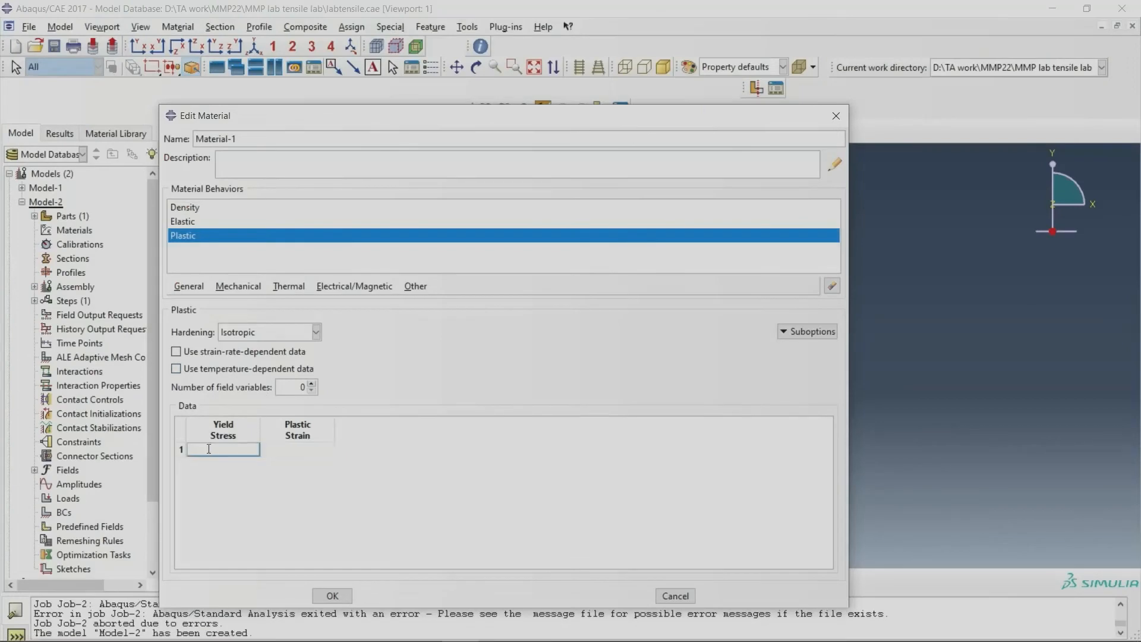
{"action": "key", "text": "ctrl+v"}
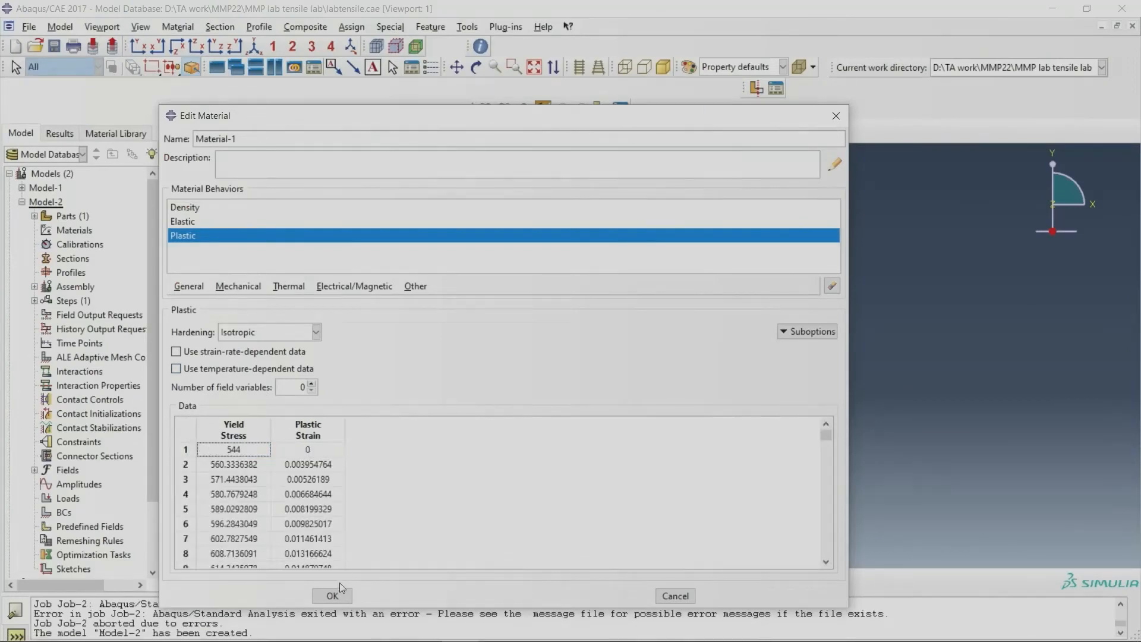
{"action": "left_click", "coordinate": [336, 595]}
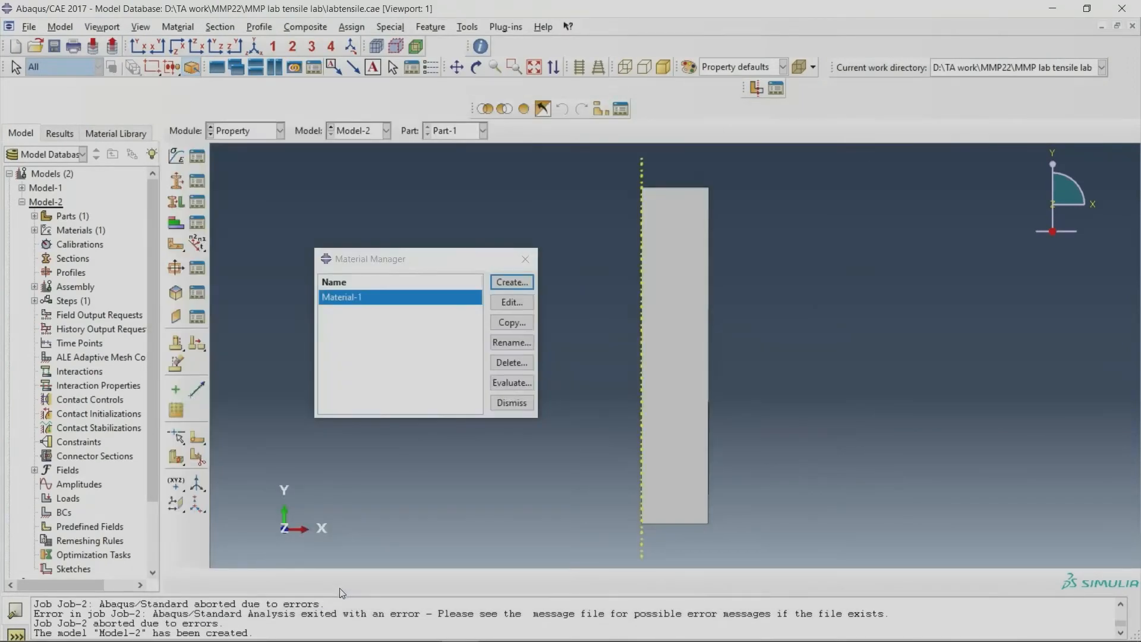
{"action": "left_click", "coordinate": [525, 260]}
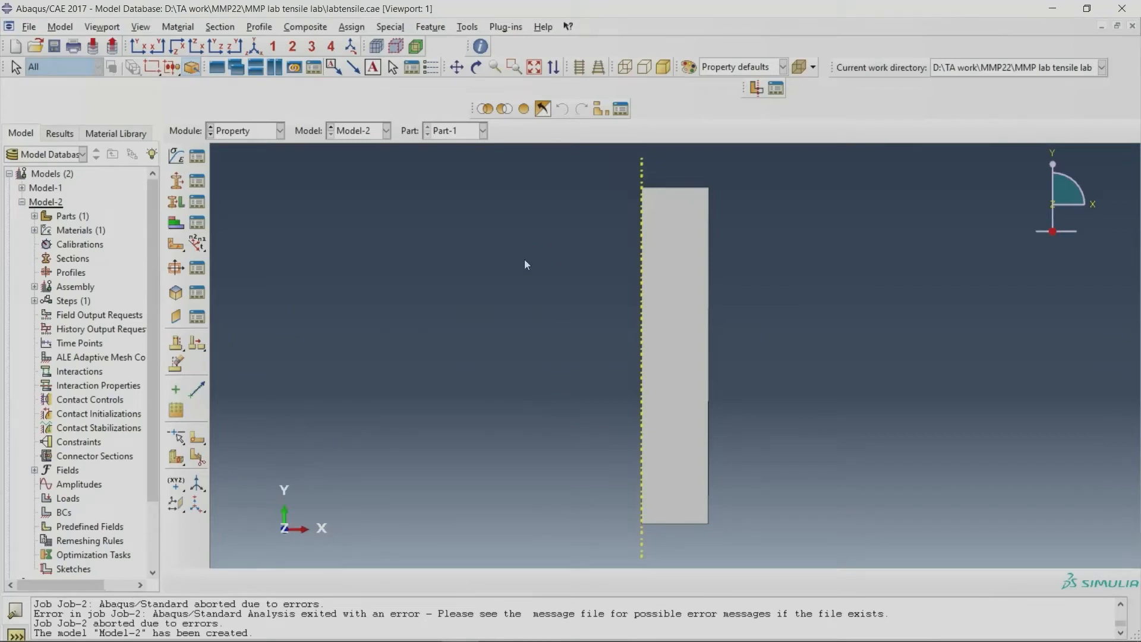
Step: Create a solid homogeneous section that uses Material-1, leaving plane stress/strain thickness off
{"action": "left_click", "coordinate": [198, 181]}
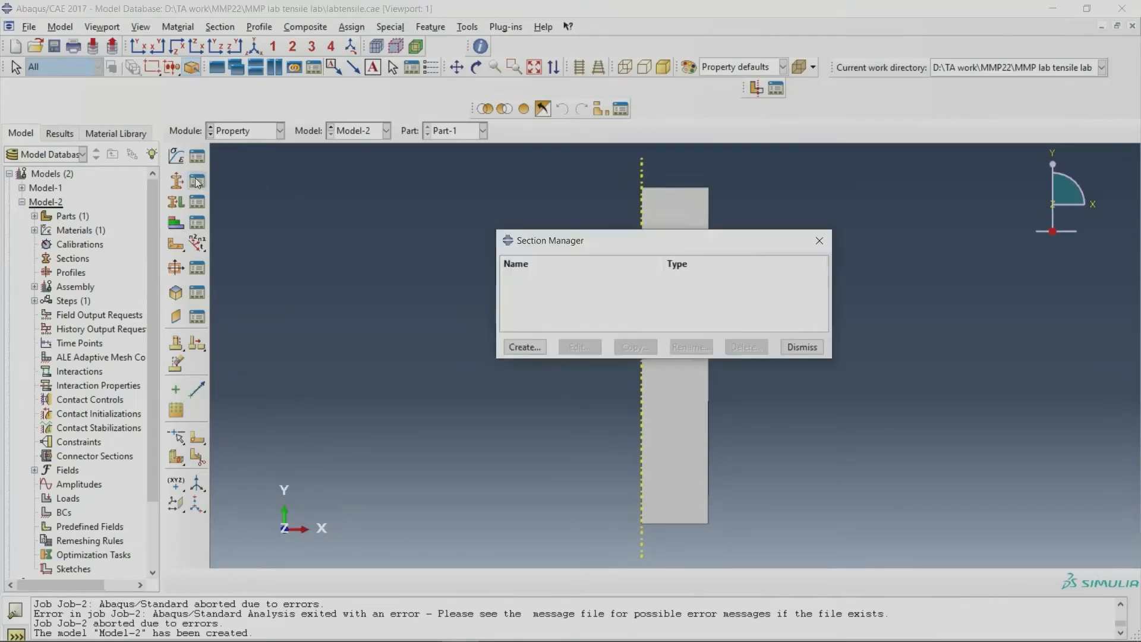
{"action": "left_click", "coordinate": [522, 345]}
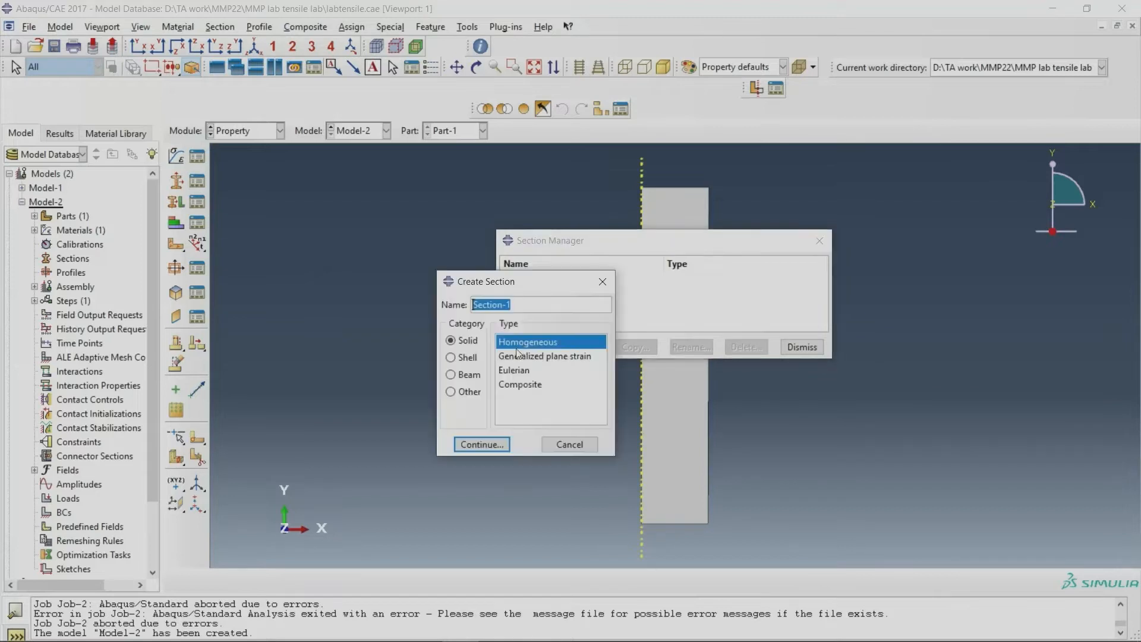
{"action": "left_click", "coordinate": [481, 445]}
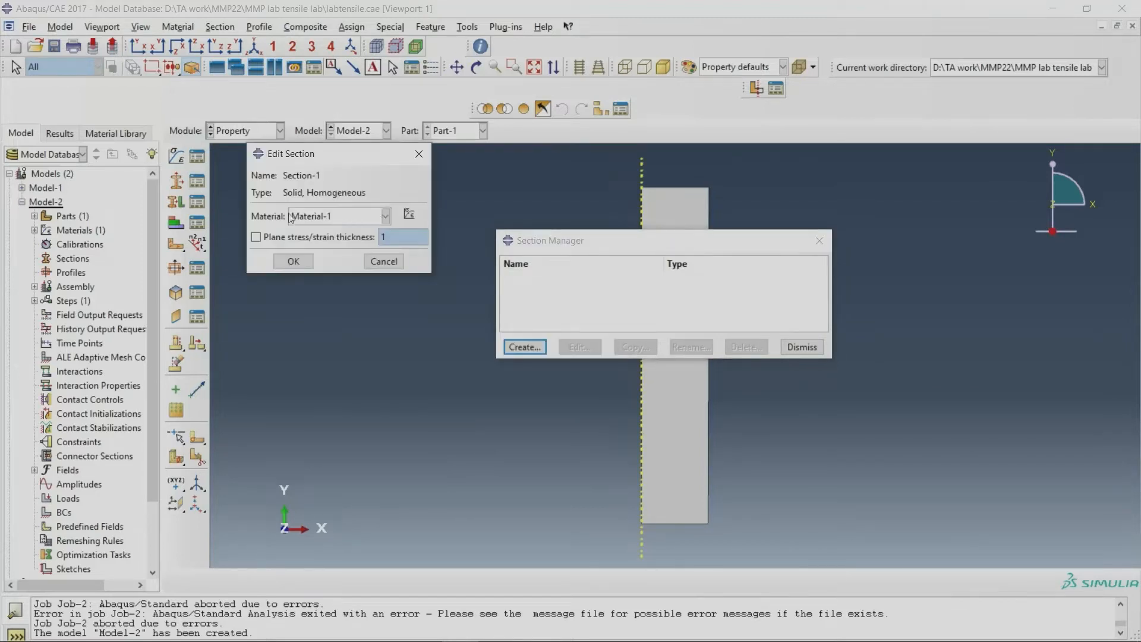
{"action": "left_click", "coordinate": [303, 259]}
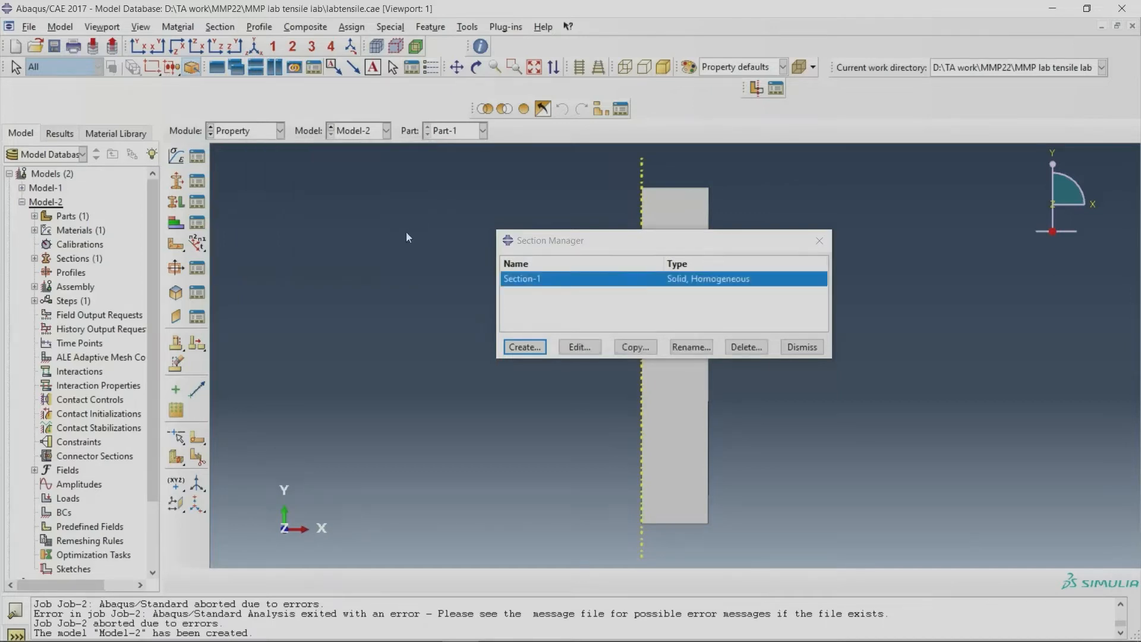
{"action": "left_click", "coordinate": [802, 347]}
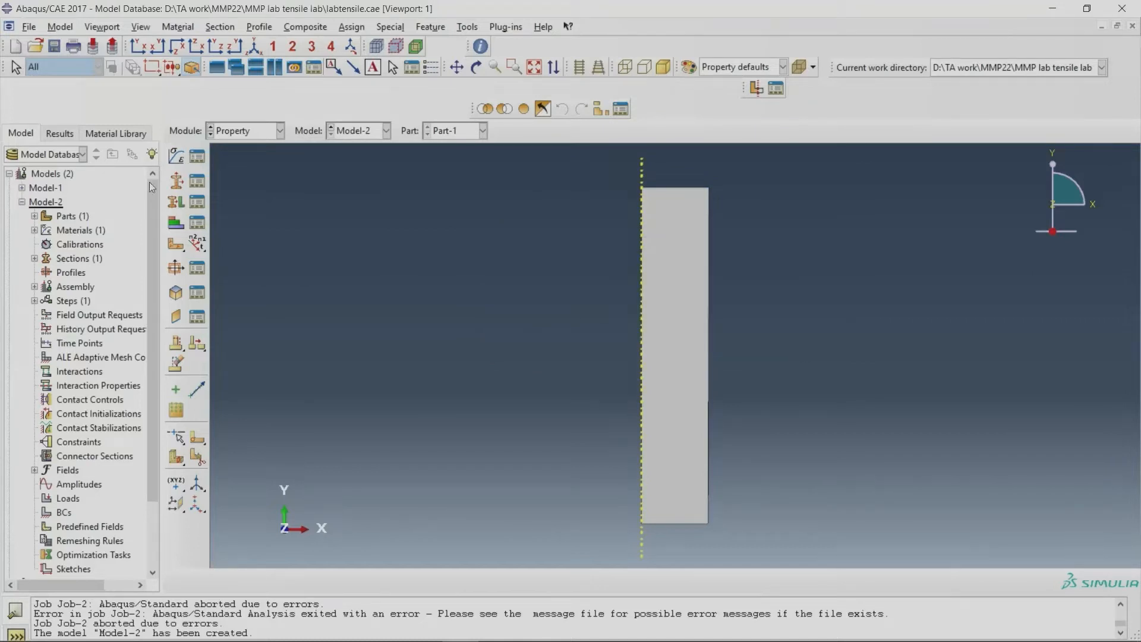
Step: Assign the solid homogeneous section to the entire face of Part-1
{"action": "left_click", "coordinate": [176, 201]}
{"action": "left_click", "coordinate": [647, 334]}
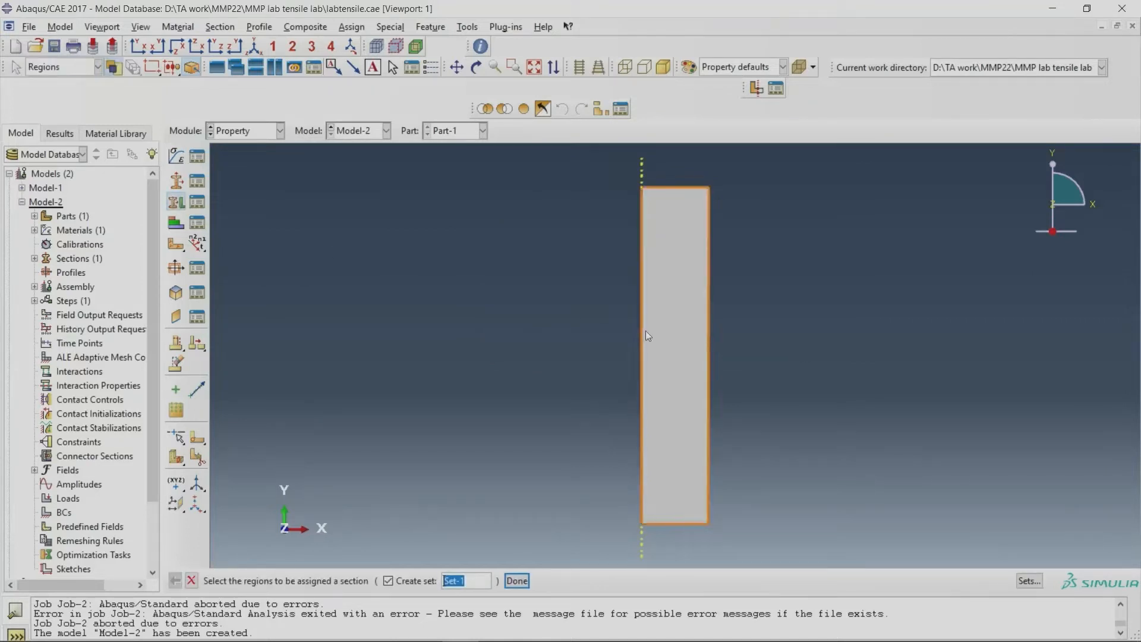
{"action": "left_click", "coordinate": [688, 320]}
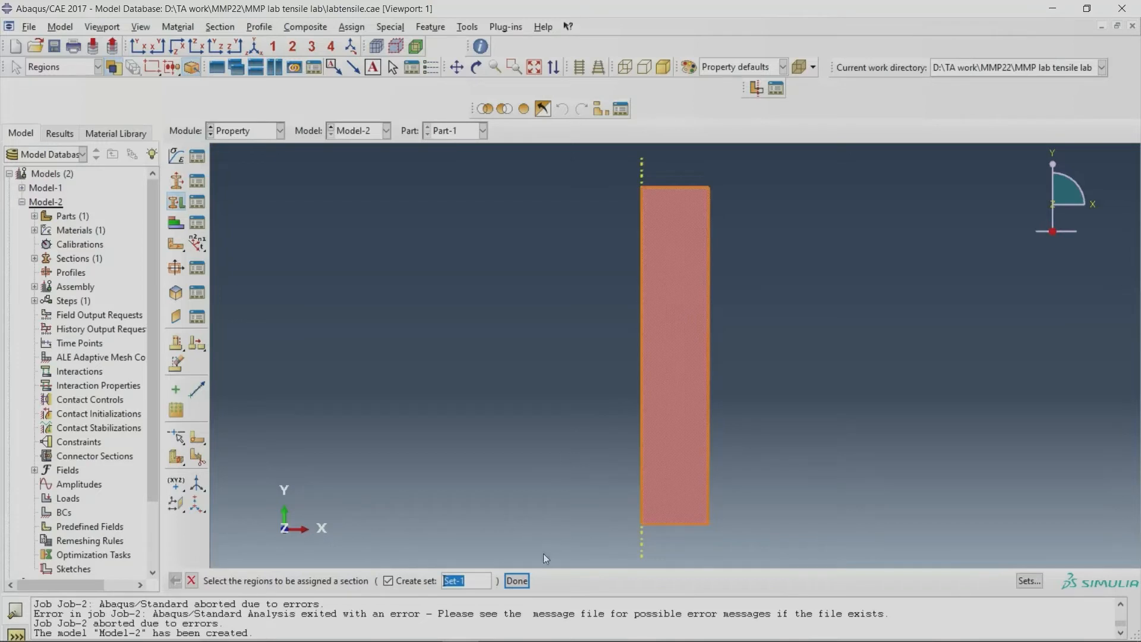
{"action": "left_click", "coordinate": [516, 581]}
{"action": "left_click", "coordinate": [392, 448]}
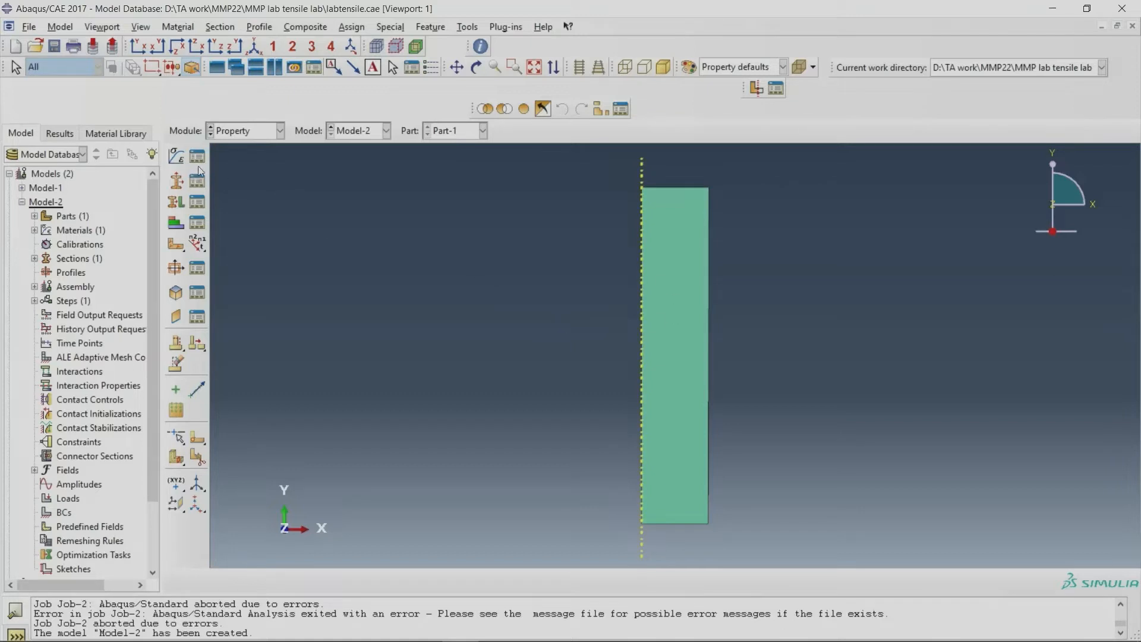
Step: Create an independent assembly instance of Part-1, meshed on the instance, without auto-offset
{"action": "left_click", "coordinate": [263, 132]}
{"action": "left_click", "coordinate": [240, 174]}
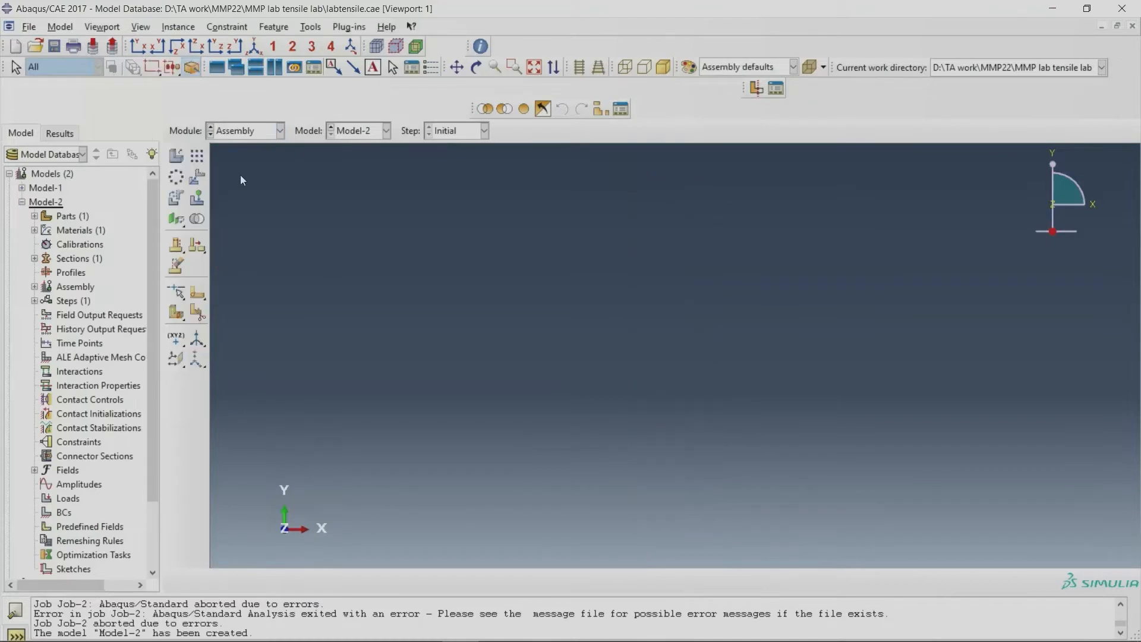
{"action": "left_click", "coordinate": [177, 155]}
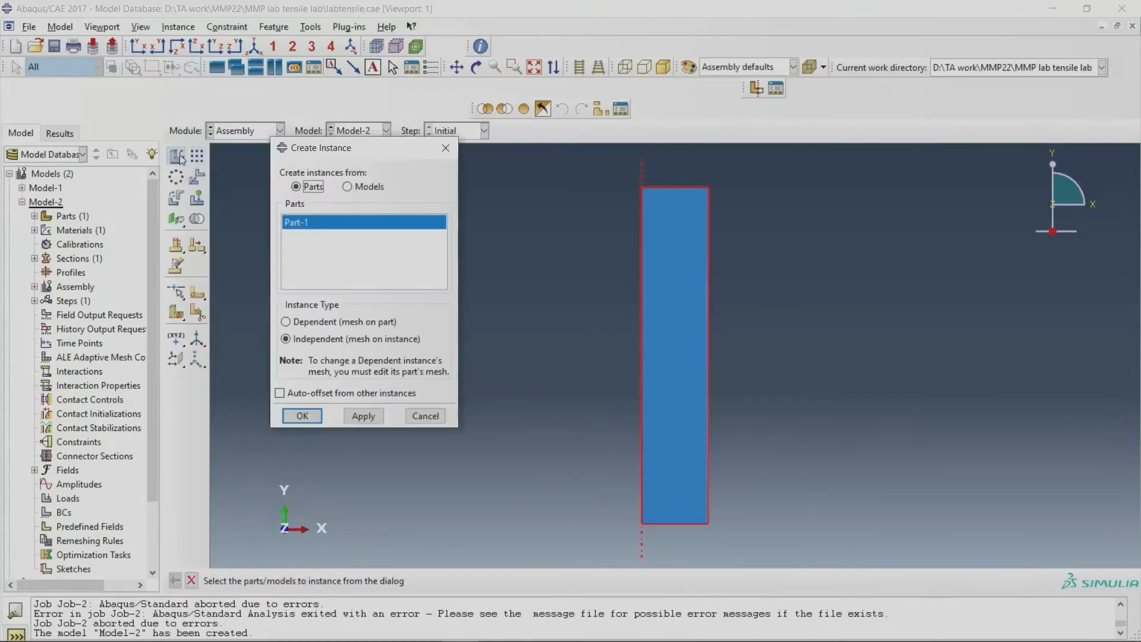
{"action": "left_click", "coordinate": [324, 343]}
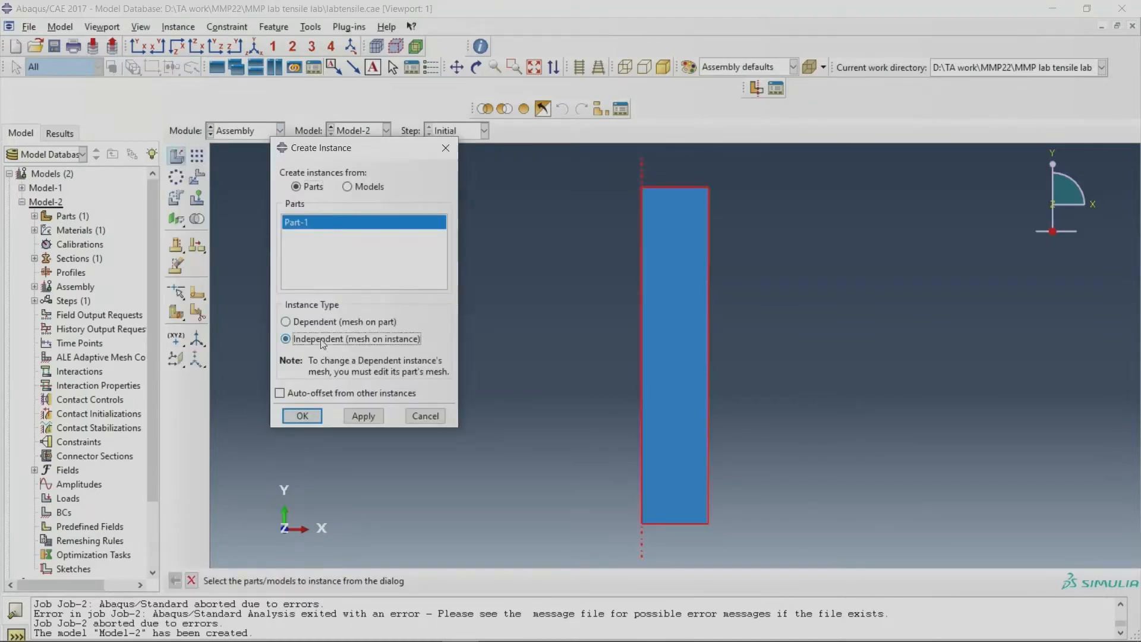
{"action": "left_click", "coordinate": [302, 415]}
Step: Create a Static, General analysis step after Initial, with time period 1 and Nlgeom on
{"action": "left_click", "coordinate": [243, 136]}
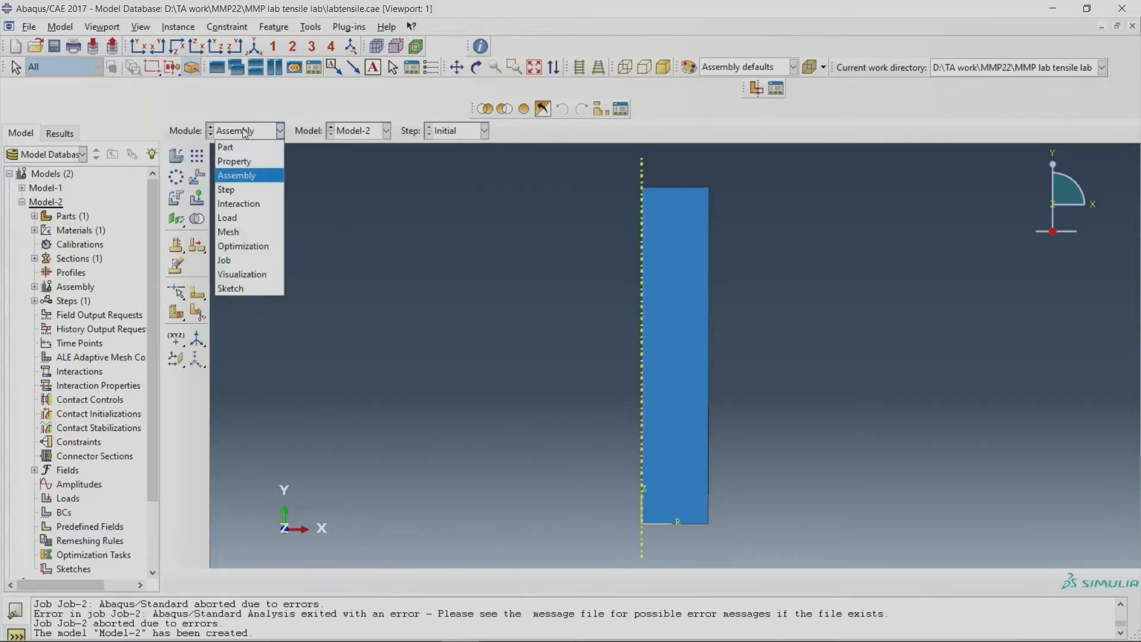
{"action": "left_click", "coordinate": [247, 191]}
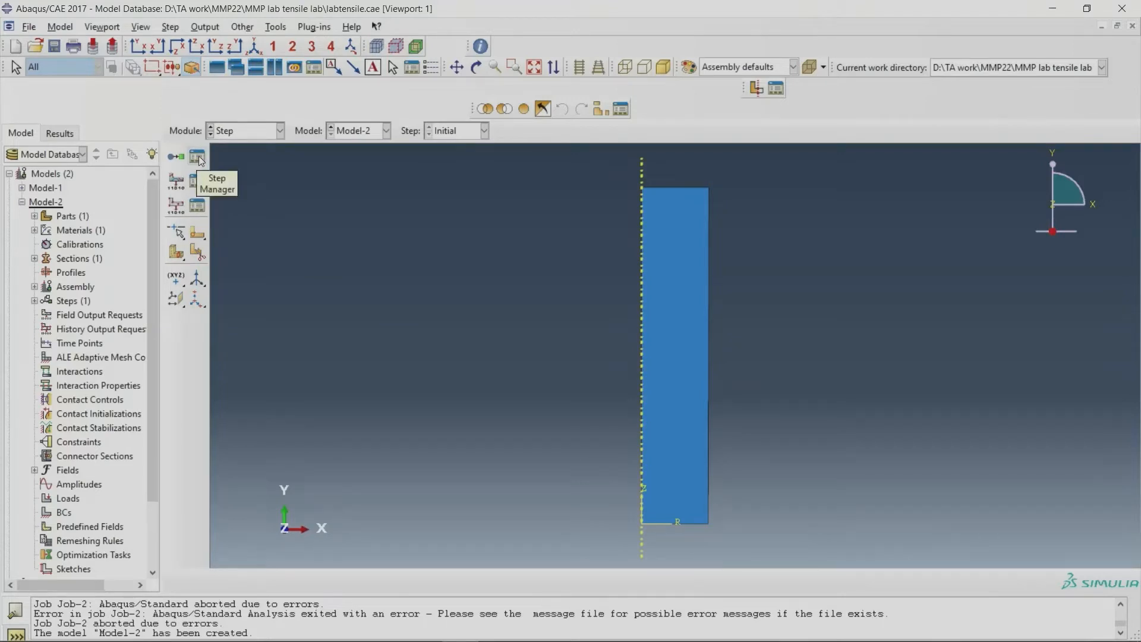
{"action": "left_click", "coordinate": [197, 157]}
{"action": "left_click", "coordinate": [360, 289]}
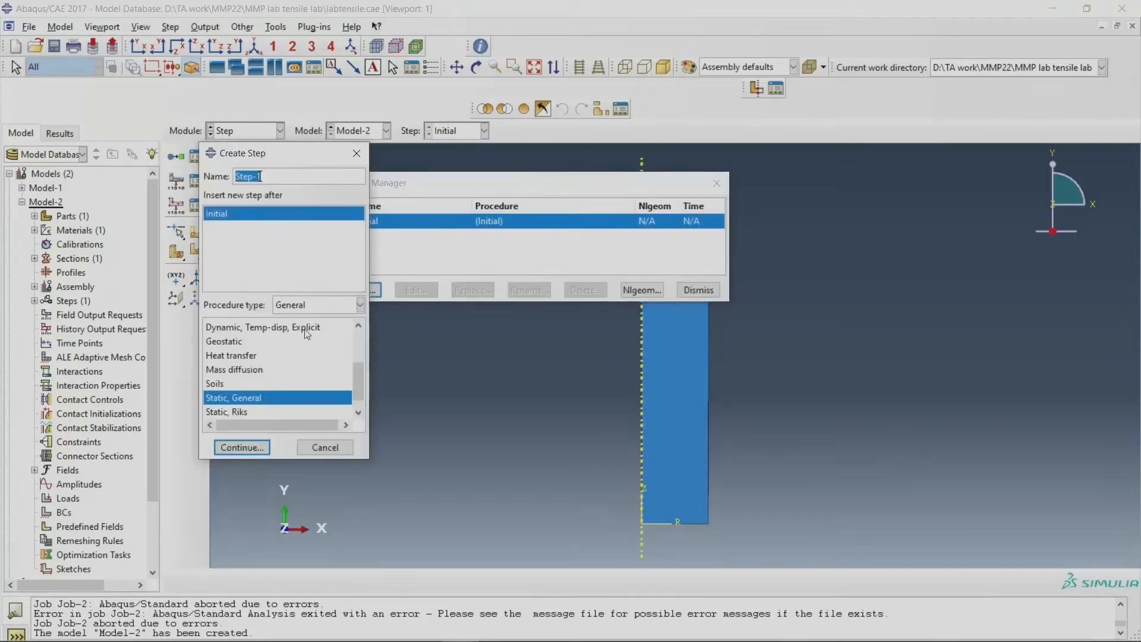
{"action": "left_click", "coordinate": [250, 403]}
{"action": "left_click", "coordinate": [252, 445]}
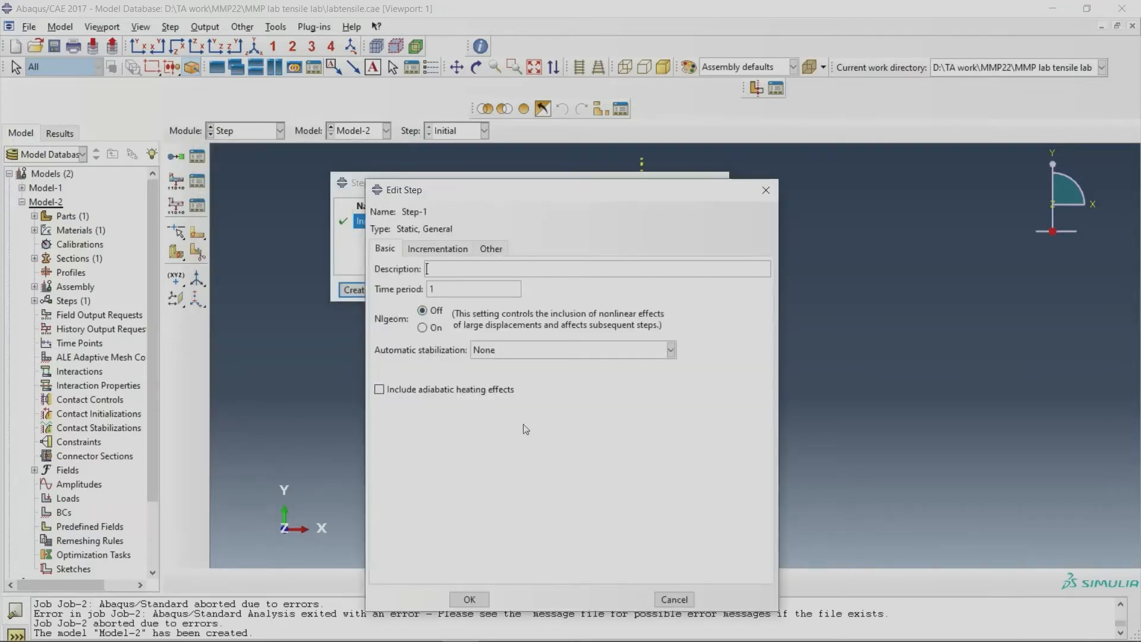
{"action": "left_click_drag", "start_coordinate": [526, 193], "coordinate": [404, 182]}
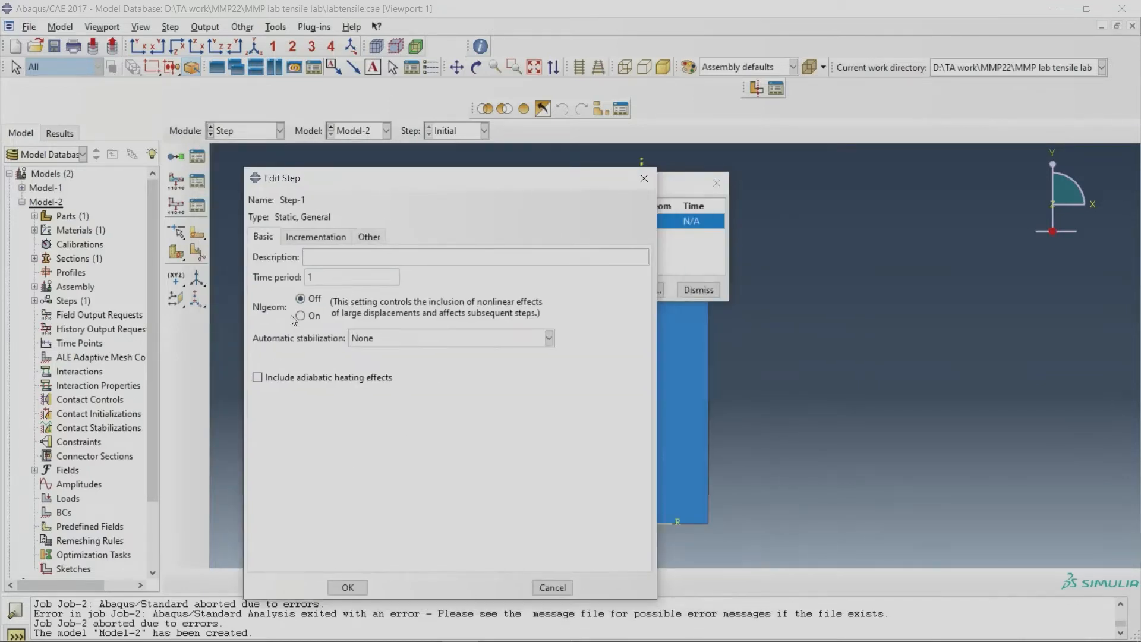
{"action": "left_click", "coordinate": [311, 316]}
Step: Set automatic incrementation to at most 10000 increments, with initial size .01, minimum 1E-0010 and maximum 0.1, and save the step
{"action": "left_click", "coordinate": [321, 237]}
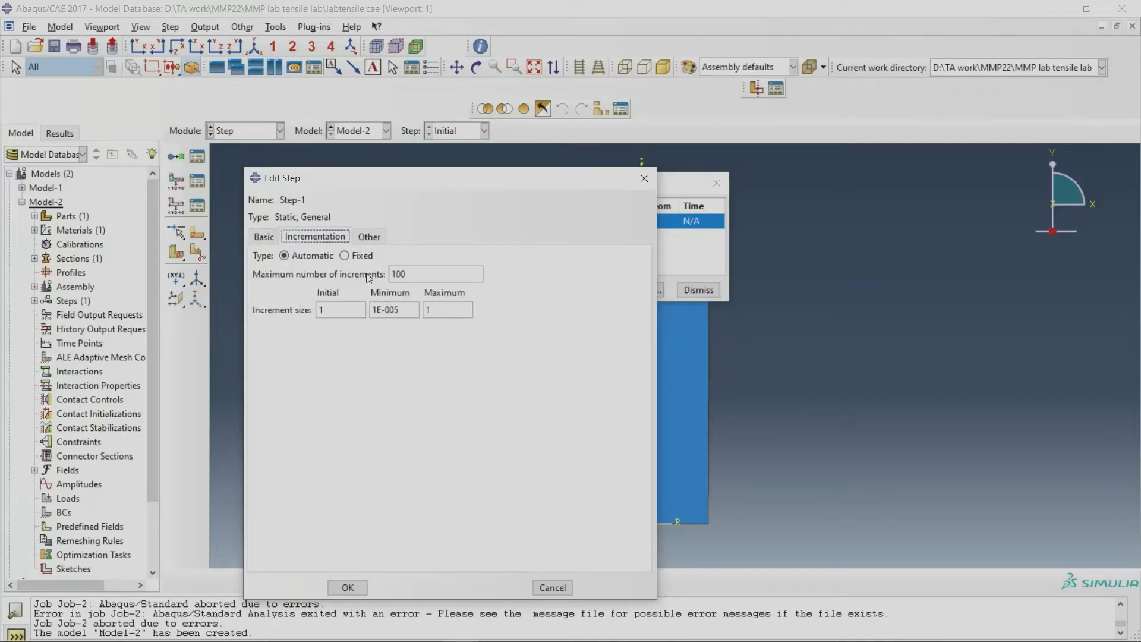
{"action": "left_click", "coordinate": [418, 274]}
{"action": "type", "text": "10"}
{"action": "double_click", "coordinate": [314, 312]}
{"action": "type", "text": "0."}
{"action": "left_click", "coordinate": [348, 588]}
{"action": "left_click", "coordinate": [698, 294]}
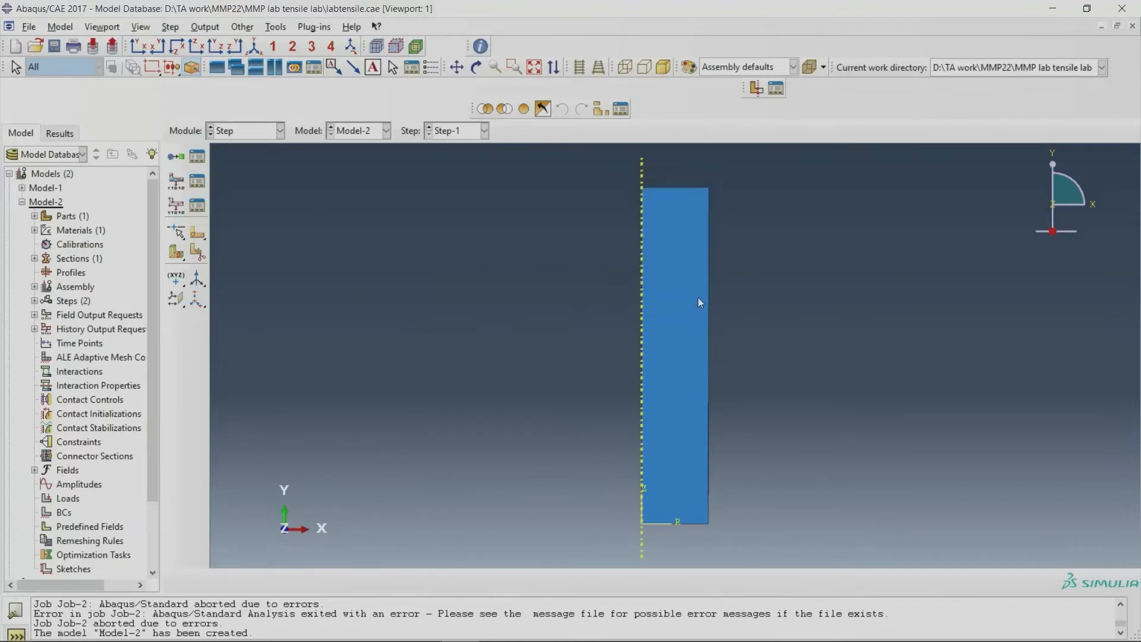
Step: Go to the Load module and check the existing boundary conditions for Step-1
{"action": "left_click", "coordinate": [251, 130]}
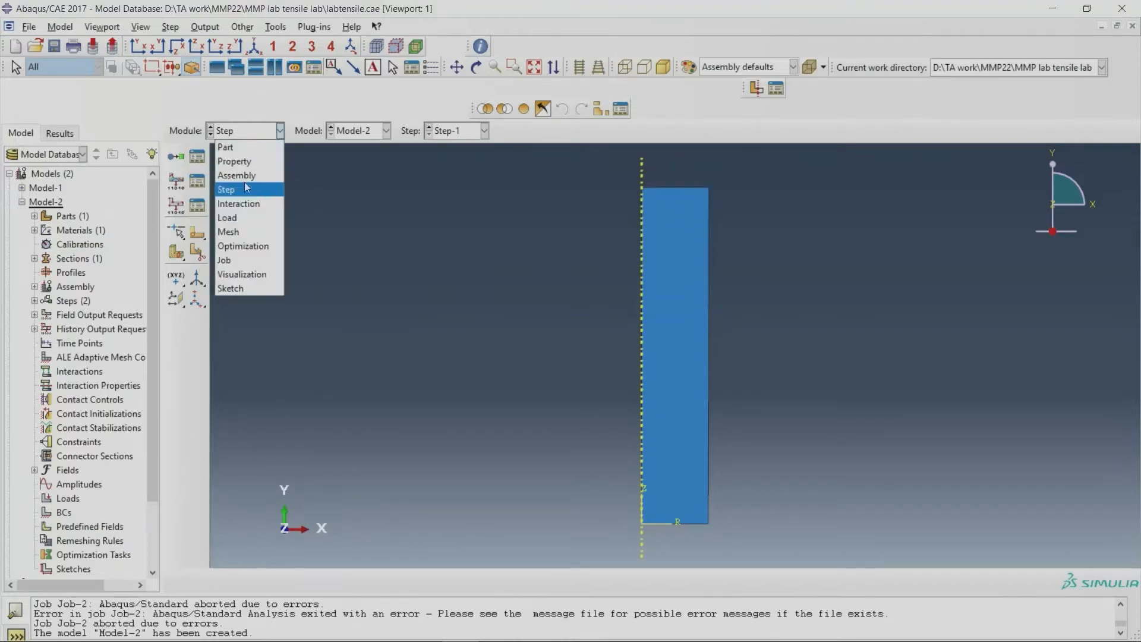
{"action": "left_click", "coordinate": [244, 219]}
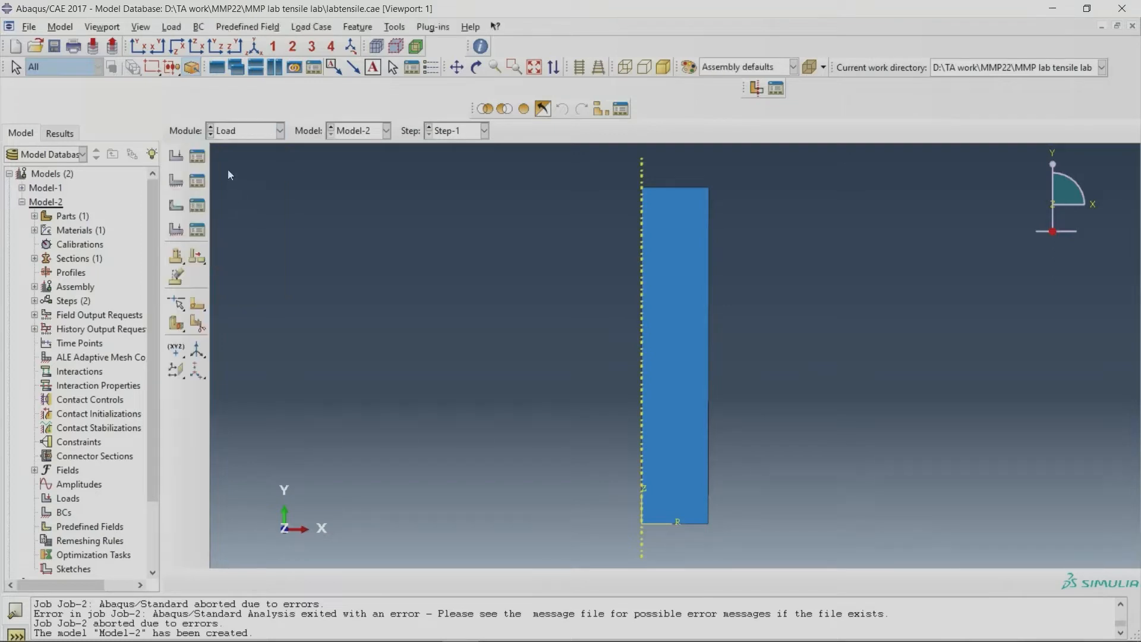
{"action": "left_click", "coordinate": [198, 181]}
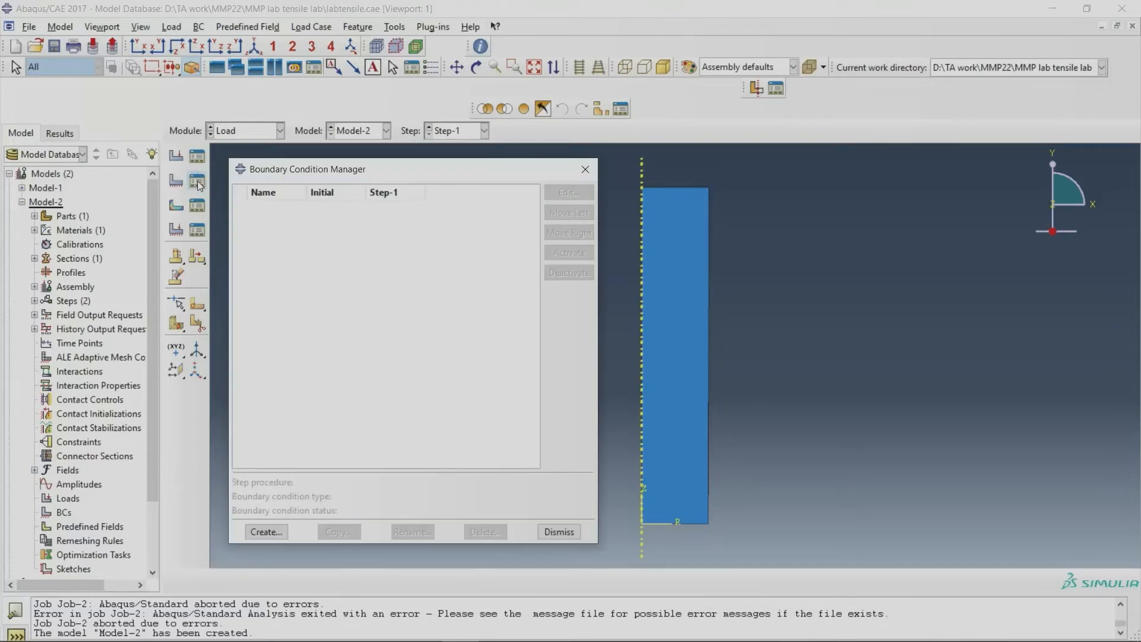
{"action": "left_click", "coordinate": [580, 172]}
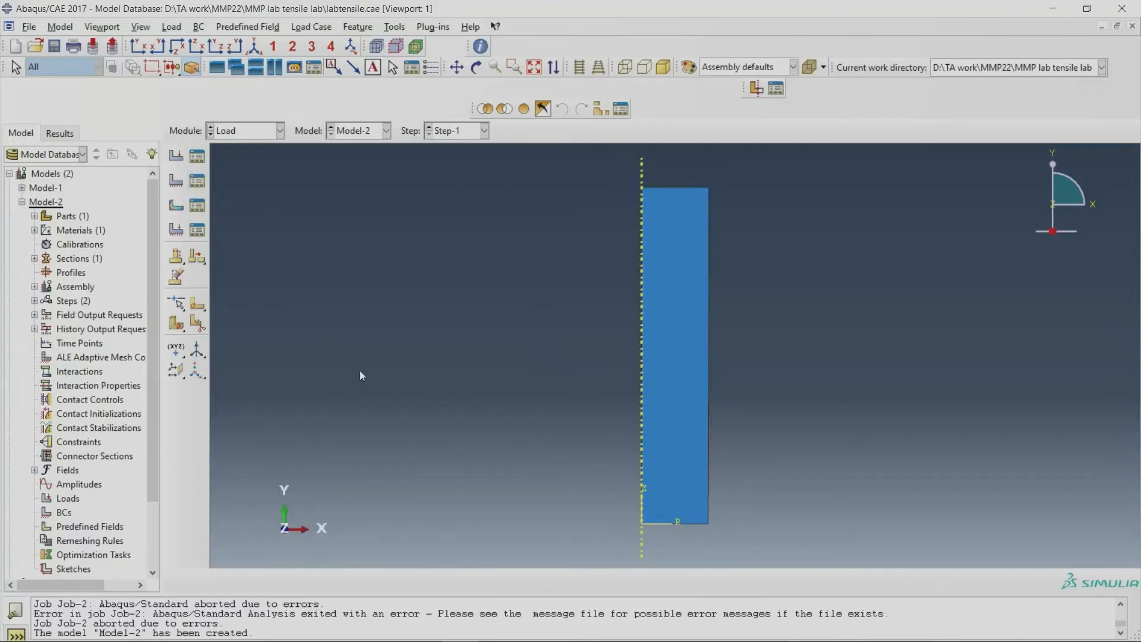
Step: Switch to Paint and sketch a full gauge-section rectangle in the empty area beside the cylinders, labelled 50 high and 10 wide
{"action": "mouse_move", "coordinate": [479, 625]}
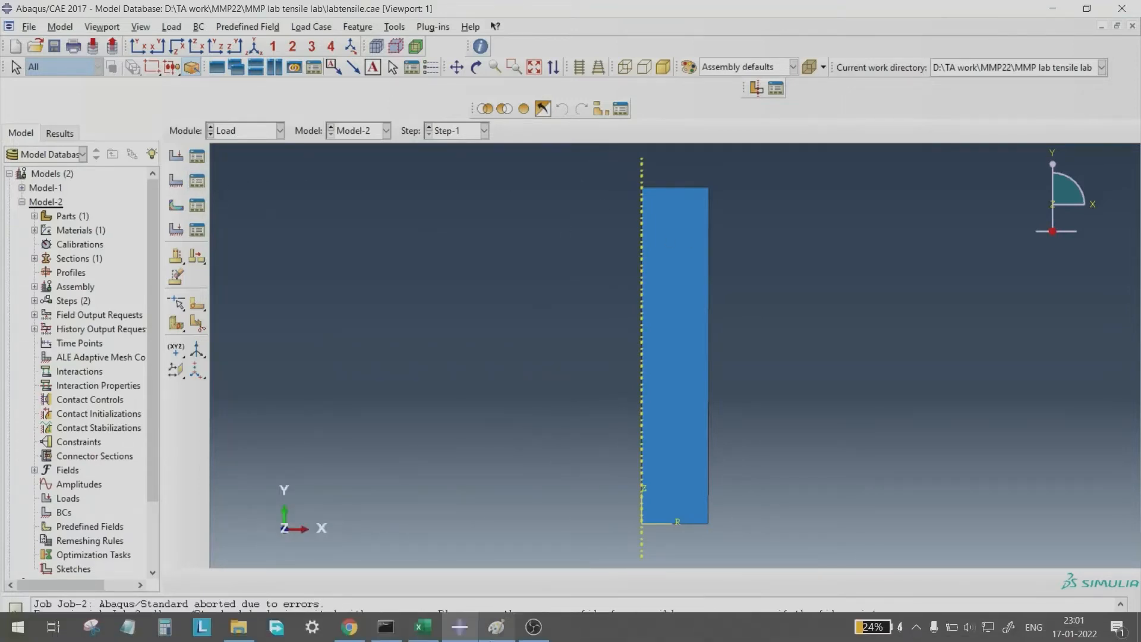
{"action": "left_click", "coordinate": [496, 626]}
{"action": "scroll", "coordinate": [627, 577], "scroll_direction": "down", "scroll_amount": 3}
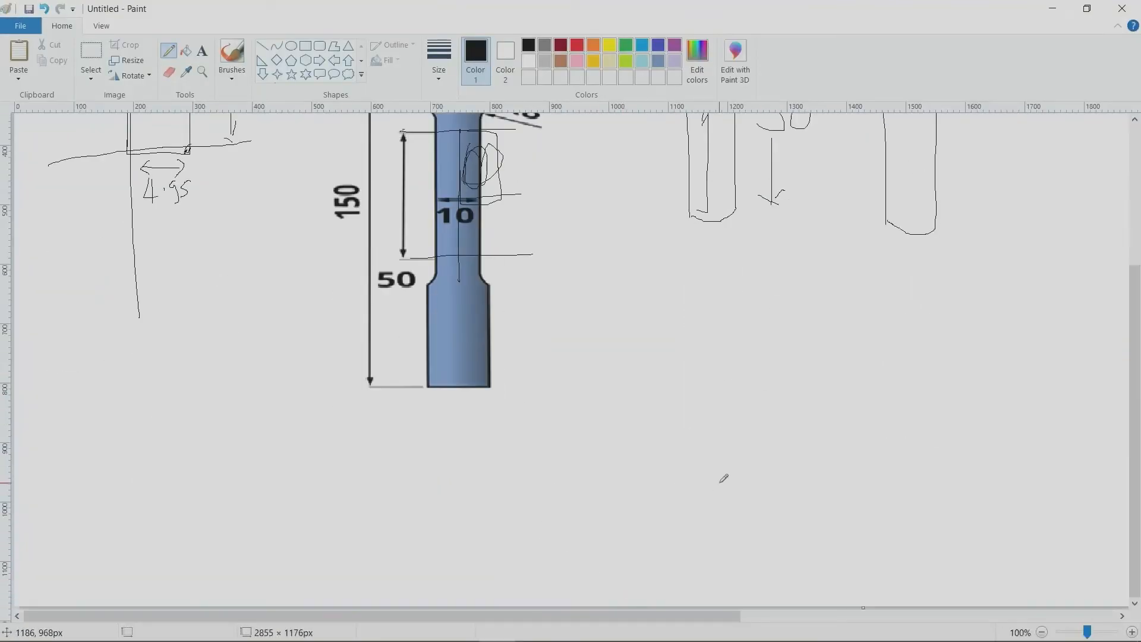
{"action": "scroll", "coordinate": [577, 417], "scroll_direction": "up", "scroll_amount": 3}
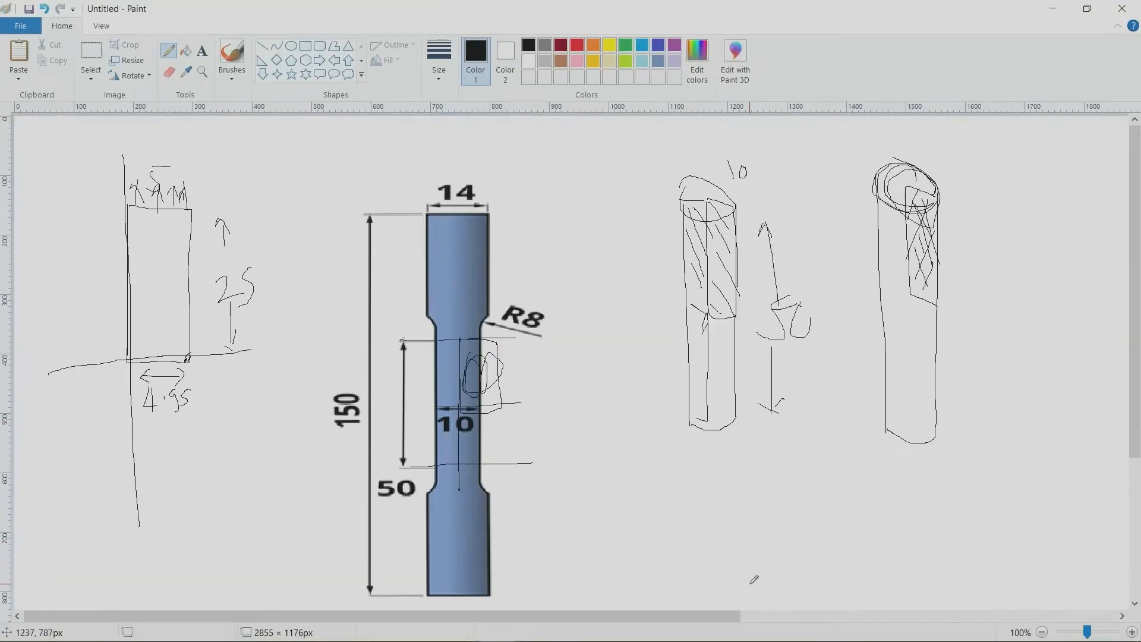
{"action": "left_click_drag", "start_coordinate": [676, 614], "coordinate": [1133, 596]}
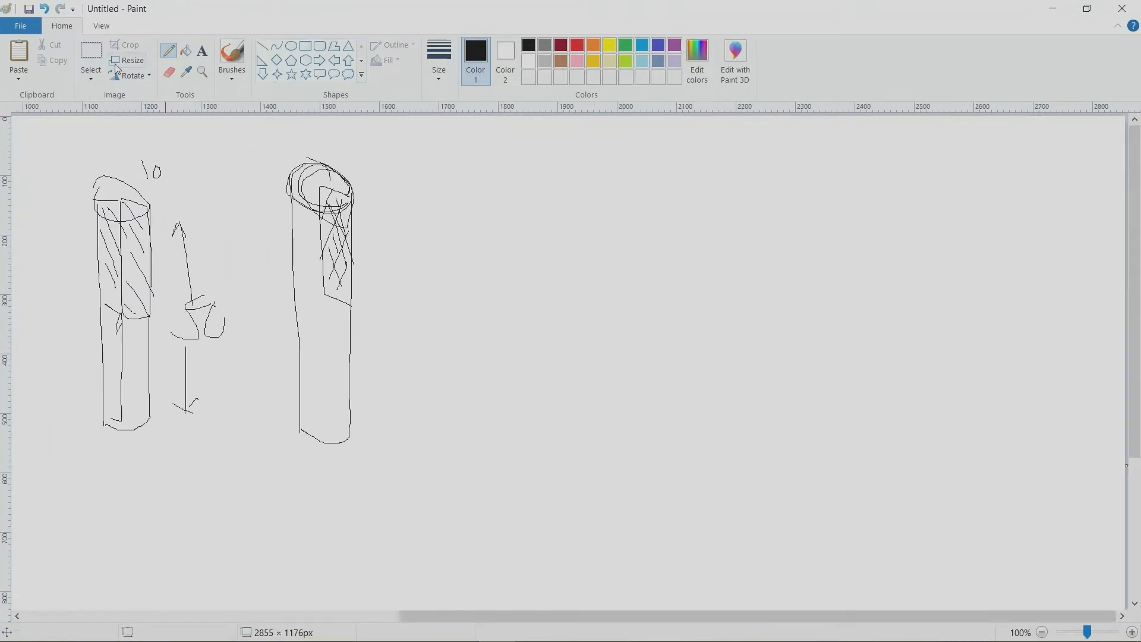
{"action": "left_click_drag", "start_coordinate": [470, 182], "coordinate": [473, 458]}
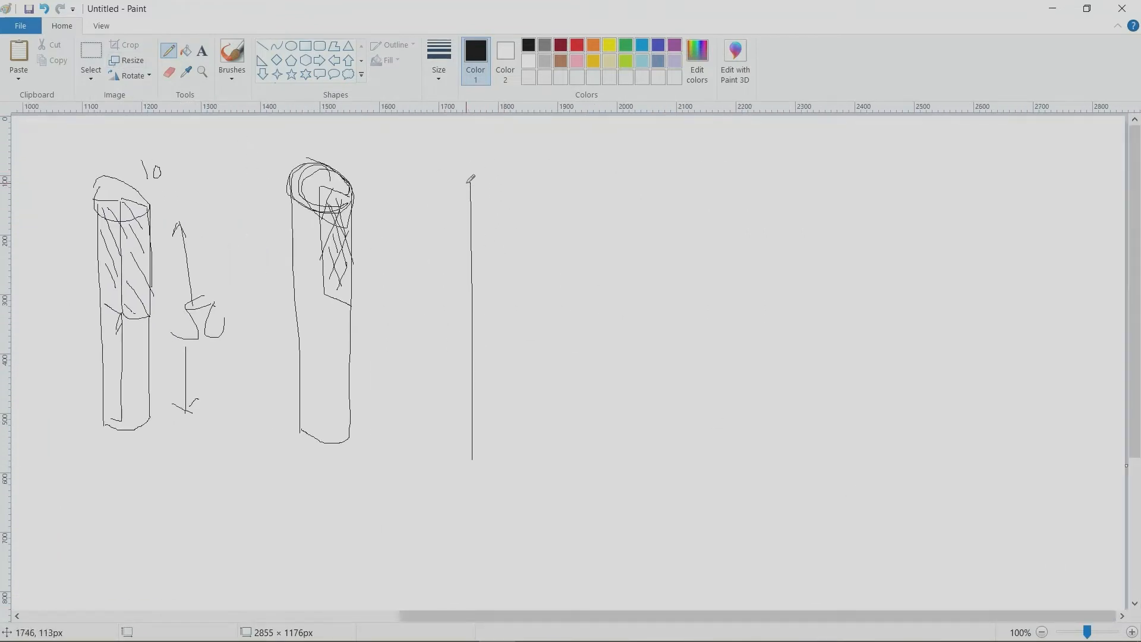
{"action": "mouse_move", "coordinate": [465, 183]}
{"action": "left_mouse_down"}
{"action": "mouse_move", "coordinate": [581, 187]}
{"action": "mouse_move", "coordinate": [576, 451]}
{"action": "mouse_move", "coordinate": [486, 498]}
{"action": "mouse_move", "coordinate": [473, 448]}
{"action": "left_mouse_up"}
{"action": "mouse_move", "coordinate": [416, 332]}
{"action": "left_mouse_down"}
{"action": "mouse_move", "coordinate": [422, 372]}
{"action": "mouse_move", "coordinate": [402, 386]}
{"action": "mouse_move", "coordinate": [435, 359]}
{"action": "mouse_move", "coordinate": [422, 347]}
{"action": "left_mouse_up"}
{"action": "mouse_move", "coordinate": [514, 125]}
{"action": "left_mouse_down"}
{"action": "mouse_move", "coordinate": [515, 153]}
{"action": "mouse_move", "coordinate": [553, 150]}
{"action": "mouse_move", "coordinate": [532, 129]}
{"action": "left_mouse_up"}
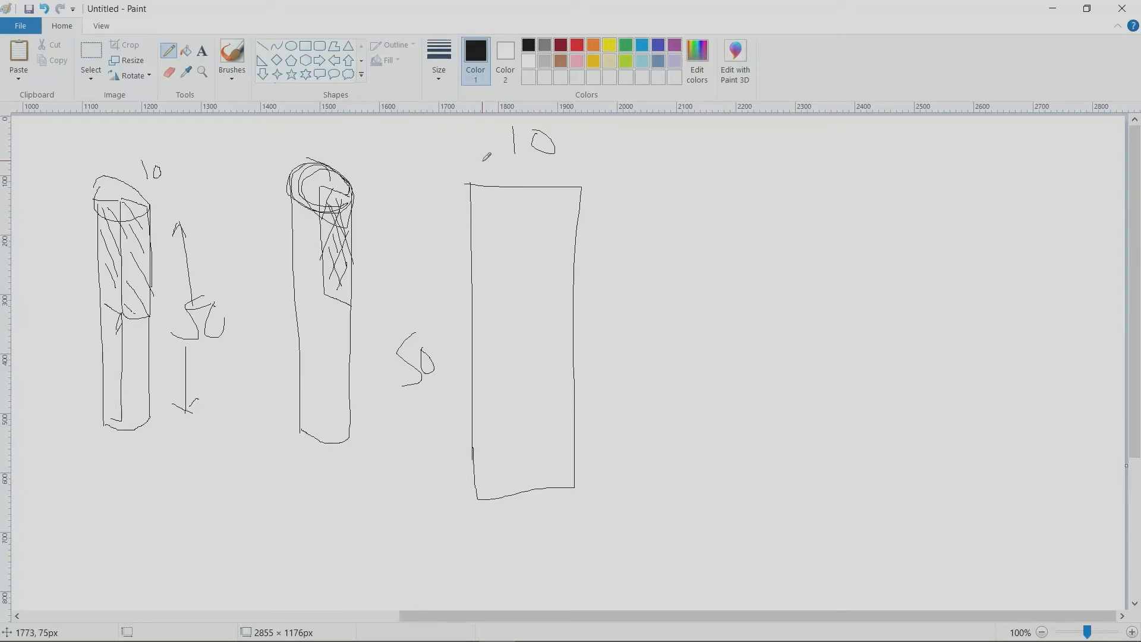
Step: Draw upward load arrows along the rectangle's top edge and support marks beneath its bottom edge
{"action": "mouse_move", "coordinate": [483, 161]}
{"action": "left_mouse_down"}
{"action": "mouse_move", "coordinate": [482, 191]}
{"action": "mouse_move", "coordinate": [496, 166]}
{"action": "mouse_move", "coordinate": [523, 190]}
{"action": "mouse_move", "coordinate": [522, 170]}
{"action": "mouse_move", "coordinate": [541, 159]}
{"action": "mouse_move", "coordinate": [544, 192]}
{"action": "mouse_move", "coordinate": [550, 157]}
{"action": "mouse_move", "coordinate": [557, 184]}
{"action": "mouse_move", "coordinate": [570, 188]}
{"action": "mouse_move", "coordinate": [564, 164]}
{"action": "mouse_move", "coordinate": [575, 185]}
{"action": "left_mouse_up"}
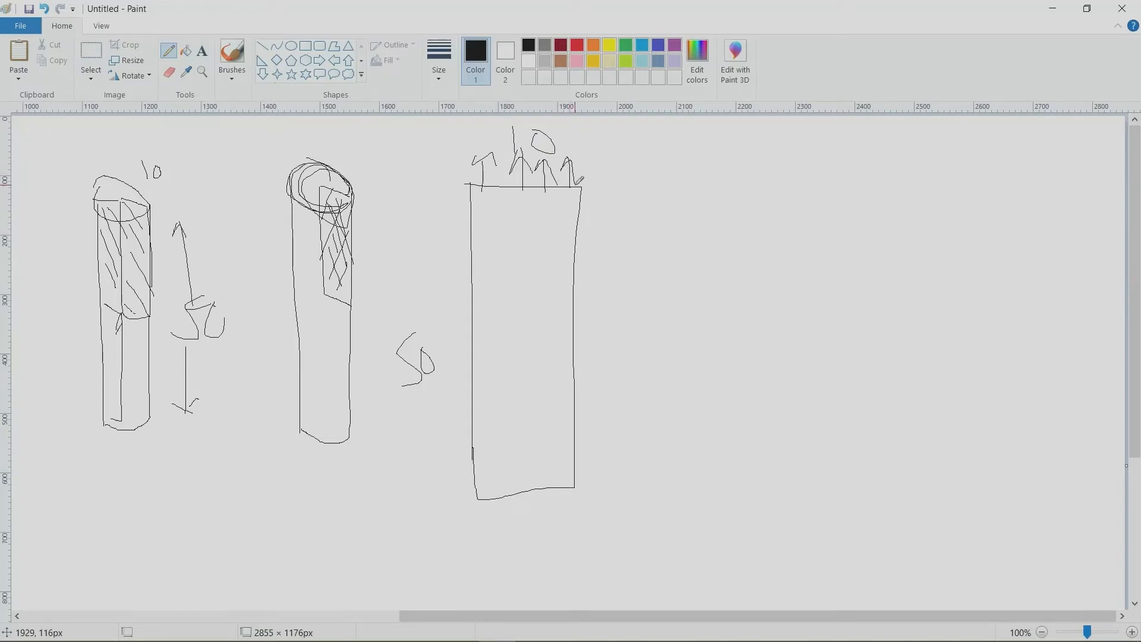
{"action": "left_click_drag", "start_coordinate": [501, 498], "coordinate": [506, 536]}
{"action": "mouse_move", "coordinate": [503, 497]}
{"action": "left_mouse_down"}
{"action": "mouse_move", "coordinate": [495, 519]}
{"action": "mouse_move", "coordinate": [516, 523]}
{"action": "mouse_move", "coordinate": [518, 506]}
{"action": "mouse_move", "coordinate": [536, 514]}
{"action": "left_mouse_up"}
{"action": "left_click_drag", "start_coordinate": [542, 493], "coordinate": [575, 505]}
Step: Divide the gauge rectangle with vertical and horizontal centre lines, and sketch a separate quarter-model rectangle beside it
{"action": "left_click_drag", "start_coordinate": [520, 155], "coordinate": [534, 518]}
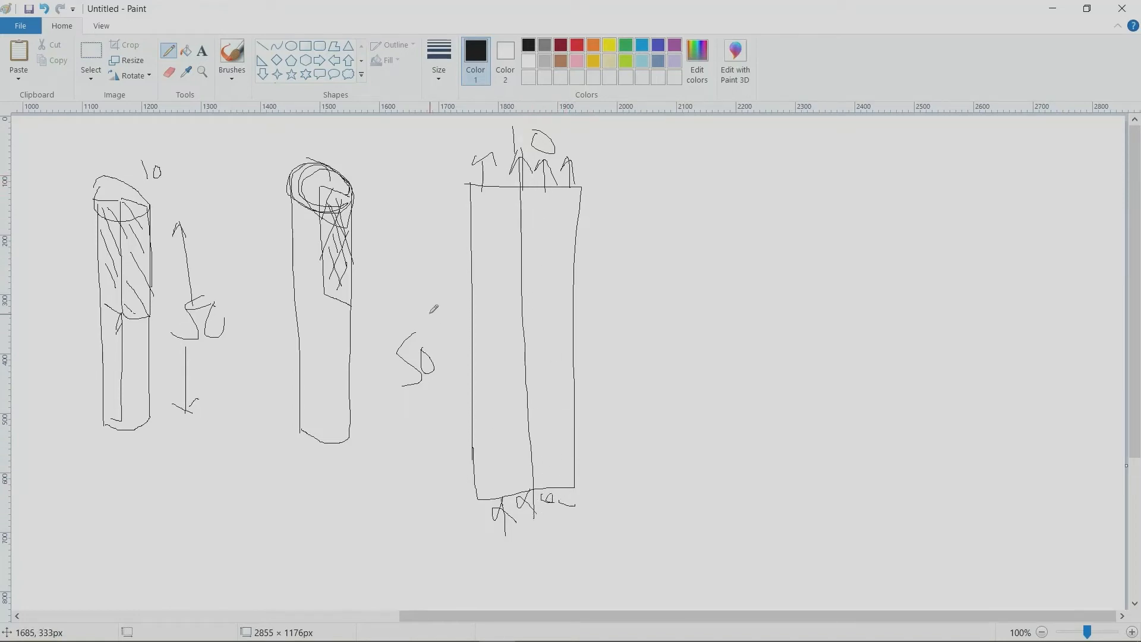
{"action": "left_click_drag", "start_coordinate": [403, 322], "coordinate": [600, 309]}
{"action": "left_click_drag", "start_coordinate": [784, 187], "coordinate": [789, 343]}
{"action": "mouse_move", "coordinate": [785, 187]}
{"action": "left_mouse_down"}
{"action": "mouse_move", "coordinate": [856, 182]}
{"action": "mouse_move", "coordinate": [854, 345]}
{"action": "mouse_move", "coordinate": [792, 354]}
{"action": "left_mouse_up"}
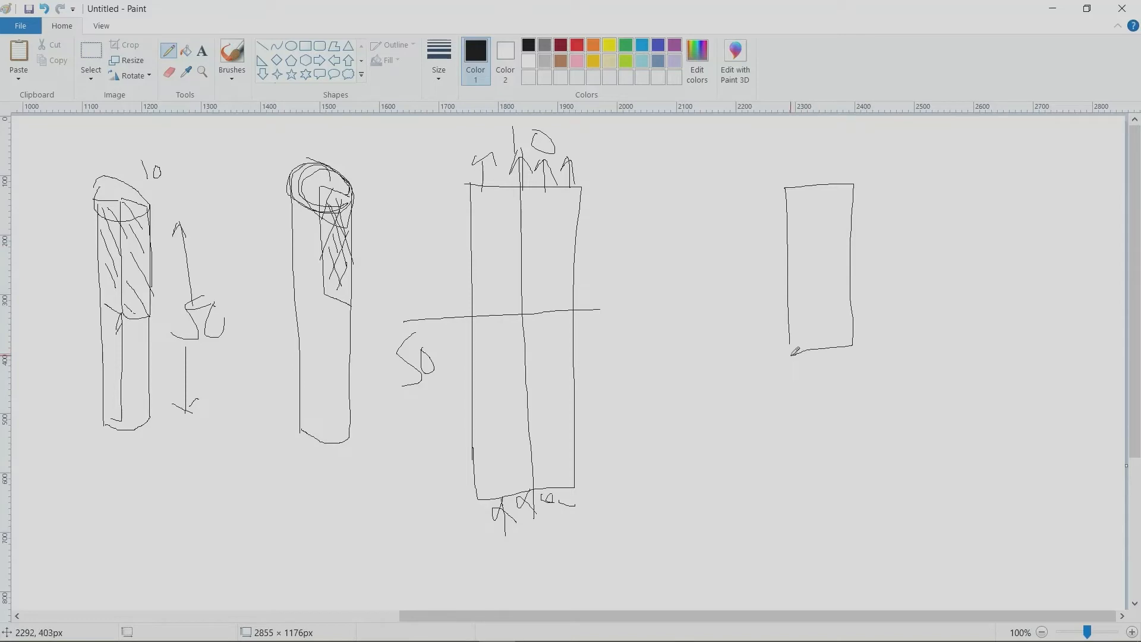
Step: Mark the axis along the quarter rectangle's left edge and add a column of support triangles against it
{"action": "mouse_move", "coordinate": [774, 195]}
{"action": "left_mouse_down"}
{"action": "mouse_move", "coordinate": [791, 204]}
{"action": "mouse_move", "coordinate": [769, 224]}
{"action": "mouse_move", "coordinate": [768, 194]}
{"action": "mouse_move", "coordinate": [788, 208]}
{"action": "mouse_move", "coordinate": [776, 262]}
{"action": "mouse_move", "coordinate": [788, 244]}
{"action": "mouse_move", "coordinate": [770, 263]}
{"action": "left_mouse_up"}
{"action": "left_click_drag", "start_coordinate": [784, 179], "coordinate": [791, 383]}
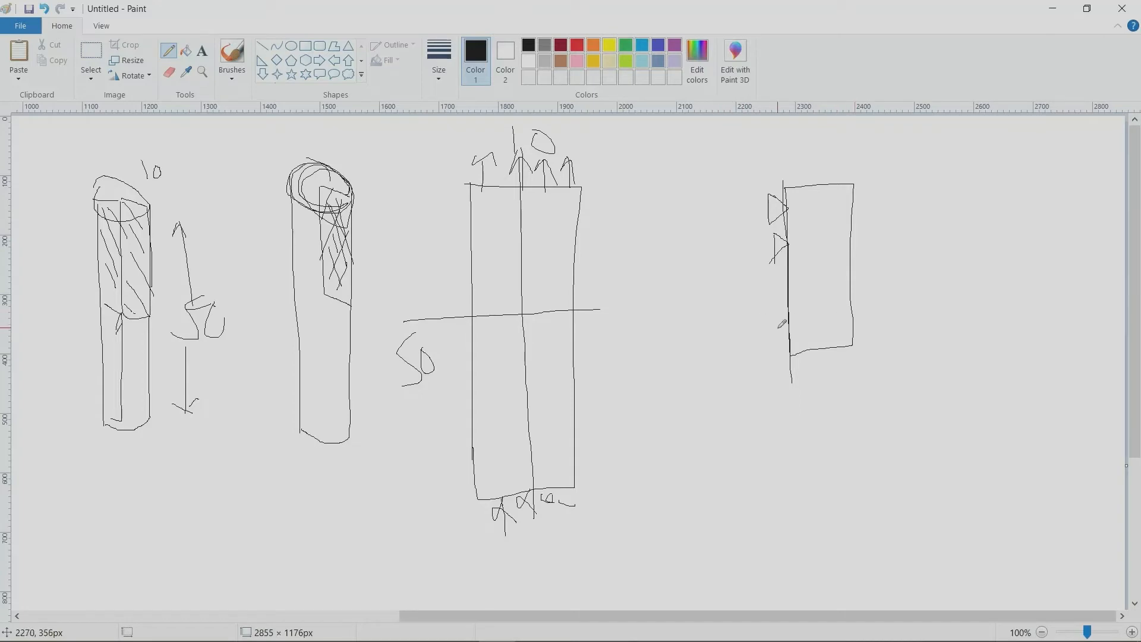
{"action": "mouse_move", "coordinate": [771, 298]}
{"action": "left_mouse_down"}
{"action": "mouse_move", "coordinate": [768, 327]}
{"action": "mouse_move", "coordinate": [786, 274]}
{"action": "mouse_move", "coordinate": [768, 293]}
{"action": "left_mouse_up"}
Step: Draw support triangles under the quarter rectangle's bottom edge and add direction arrows at the bottom symmetry line and left axis
{"action": "mouse_move", "coordinate": [802, 353]}
{"action": "left_mouse_down"}
{"action": "mouse_move", "coordinate": [849, 347]}
{"action": "mouse_move", "coordinate": [844, 355]}
{"action": "left_mouse_up"}
{"action": "mouse_move", "coordinate": [853, 345]}
{"action": "left_mouse_down"}
{"action": "mouse_move", "coordinate": [795, 355]}
{"action": "mouse_move", "coordinate": [910, 346]}
{"action": "mouse_move", "coordinate": [820, 356]}
{"action": "mouse_move", "coordinate": [853, 351]}
{"action": "mouse_move", "coordinate": [869, 376]}
{"action": "left_mouse_up"}
{"action": "left_click_drag", "start_coordinate": [883, 328], "coordinate": [893, 376]}
{"action": "mouse_move", "coordinate": [875, 335]}
{"action": "left_mouse_down"}
{"action": "mouse_move", "coordinate": [889, 333]}
{"action": "mouse_move", "coordinate": [903, 369]}
{"action": "left_mouse_up"}
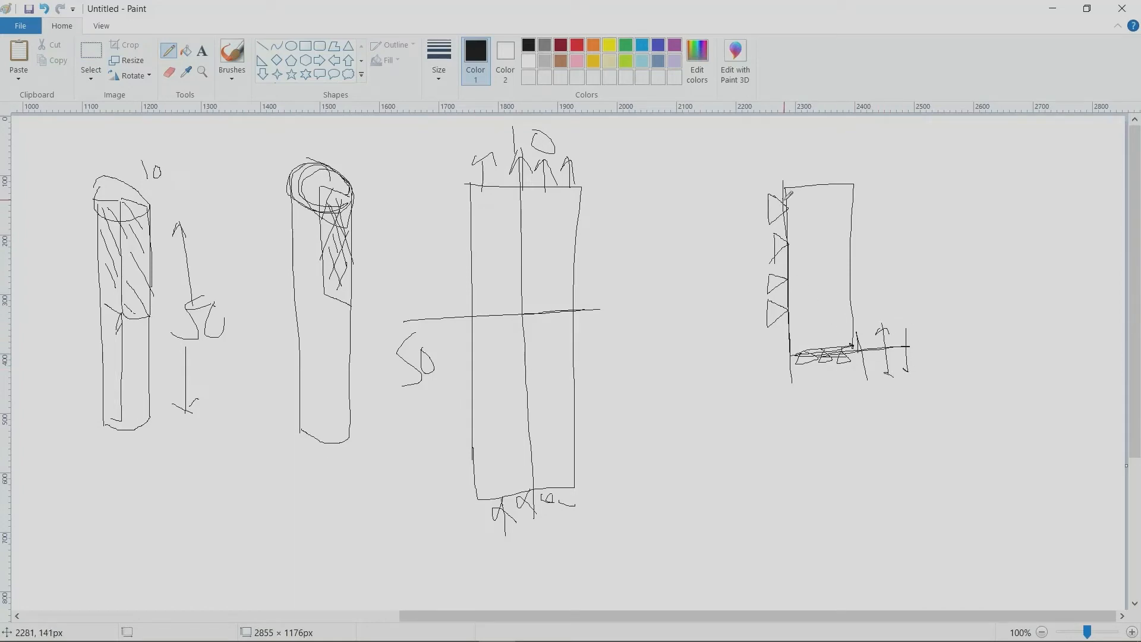
{"action": "mouse_move", "coordinate": [740, 225]}
{"action": "left_mouse_down"}
{"action": "mouse_move", "coordinate": [812, 227]}
{"action": "mouse_move", "coordinate": [778, 235]}
{"action": "mouse_move", "coordinate": [758, 295]}
{"action": "mouse_move", "coordinate": [744, 223]}
{"action": "mouse_move", "coordinate": [765, 243]}
{"action": "mouse_move", "coordinate": [767, 286]}
{"action": "left_mouse_up"}
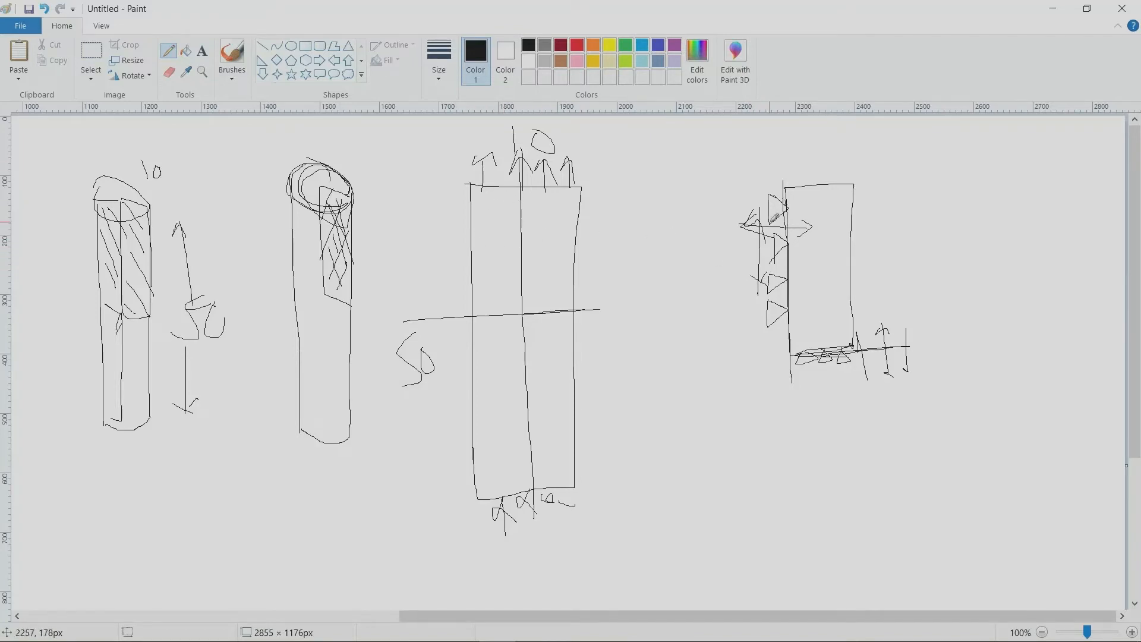
Step: Draw upward displacement arrows along the quarter rectangle's top edge and label them 5 mm
{"action": "mouse_move", "coordinate": [795, 171]}
{"action": "left_mouse_down"}
{"action": "mouse_move", "coordinate": [796, 189]}
{"action": "mouse_move", "coordinate": [796, 170]}
{"action": "mouse_move", "coordinate": [829, 169]}
{"action": "mouse_move", "coordinate": [836, 181]}
{"action": "mouse_move", "coordinate": [835, 163]}
{"action": "mouse_move", "coordinate": [851, 157]}
{"action": "mouse_move", "coordinate": [857, 172]}
{"action": "left_mouse_up"}
{"action": "left_click_drag", "start_coordinate": [883, 144], "coordinate": [880, 163]}
{"action": "mouse_move", "coordinate": [917, 151]}
{"action": "left_mouse_down"}
{"action": "mouse_move", "coordinate": [924, 140]}
{"action": "mouse_move", "coordinate": [938, 149]}
{"action": "left_mouse_up"}
{"action": "mouse_move", "coordinate": [949, 147]}
{"action": "left_mouse_down"}
{"action": "mouse_move", "coordinate": [959, 136]}
{"action": "mouse_move", "coordinate": [969, 154]}
{"action": "left_mouse_up"}
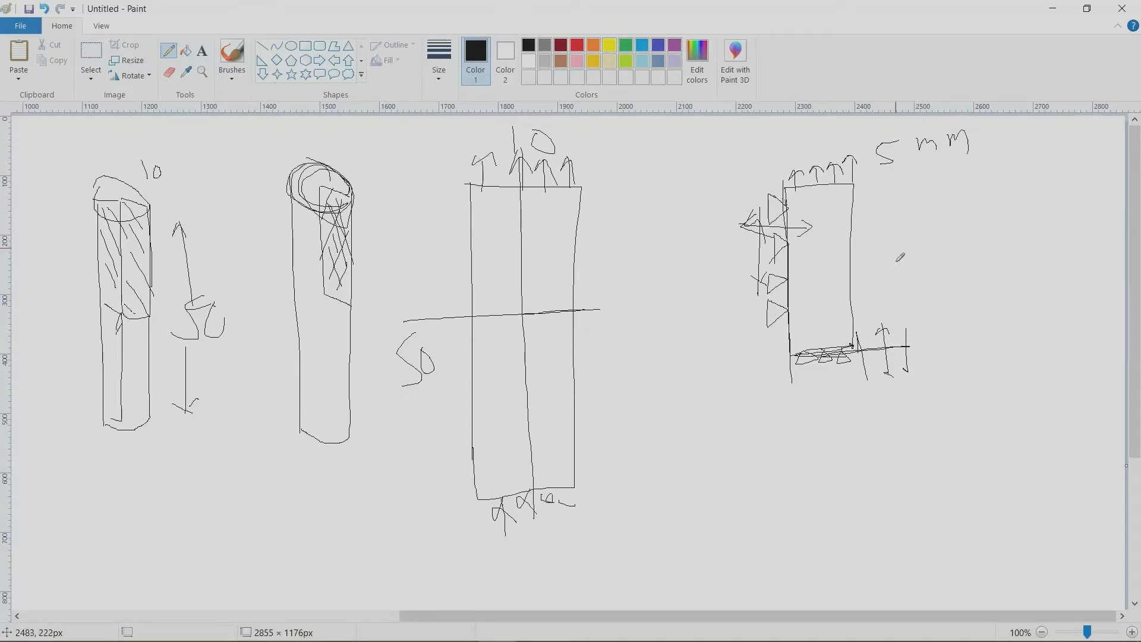
Step: Switch to Excel and examine the displacement and load columns on Sheet6, including the final displacement in J131
{"action": "mouse_move", "coordinate": [452, 639]}
{"action": "left_click", "coordinate": [423, 627]}
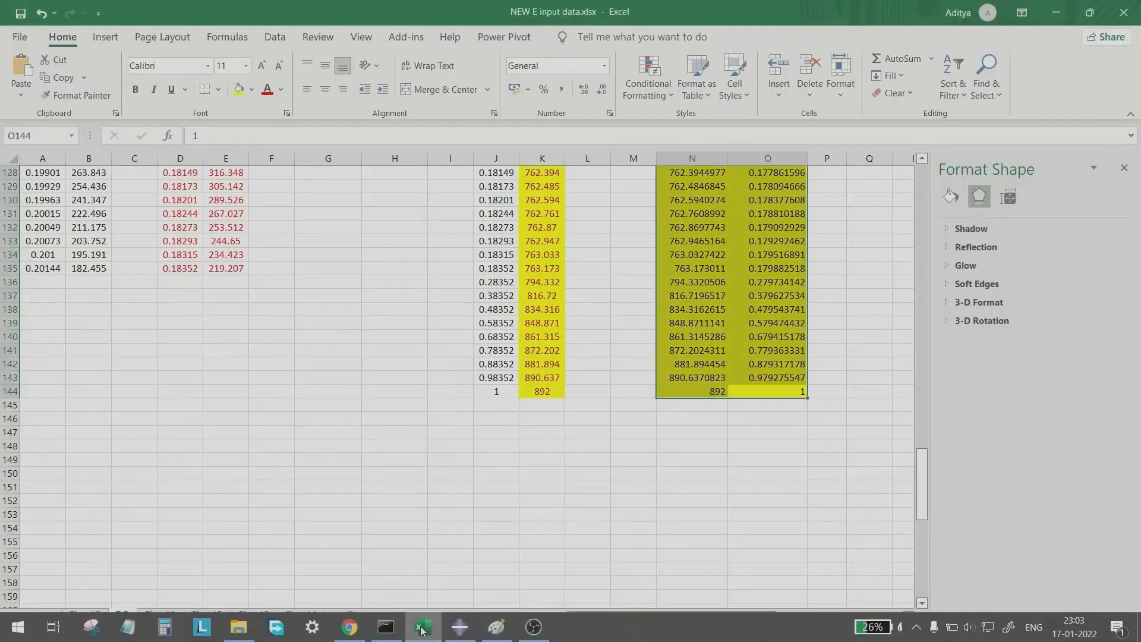
{"action": "scroll", "coordinate": [201, 485], "scroll_direction": "up", "scroll_amount": 8}
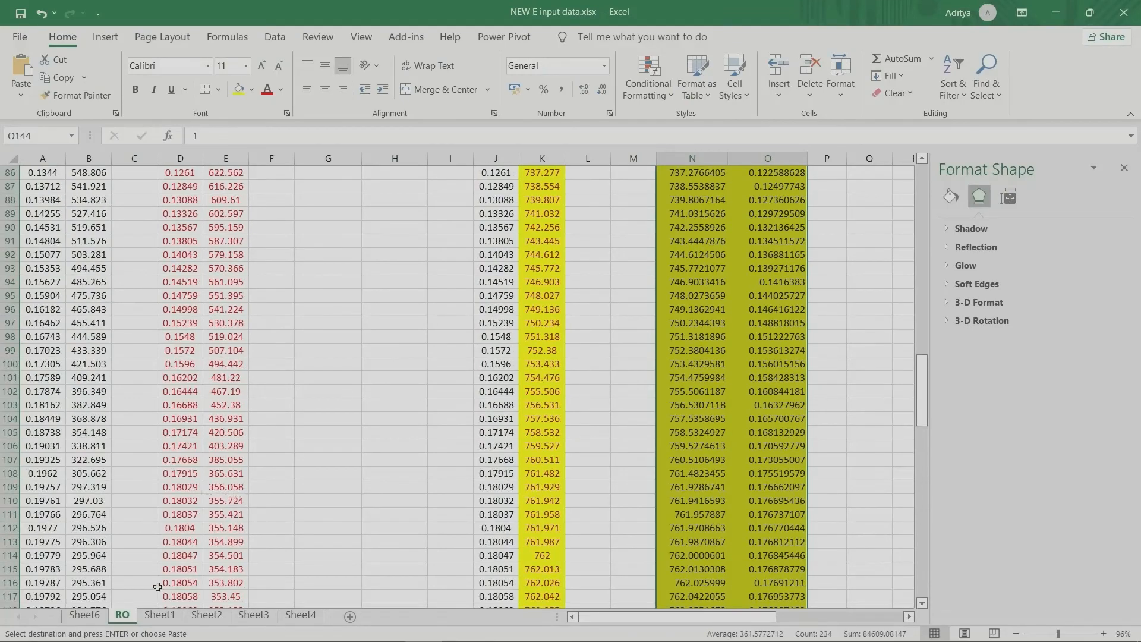
{"action": "left_click", "coordinate": [84, 615]}
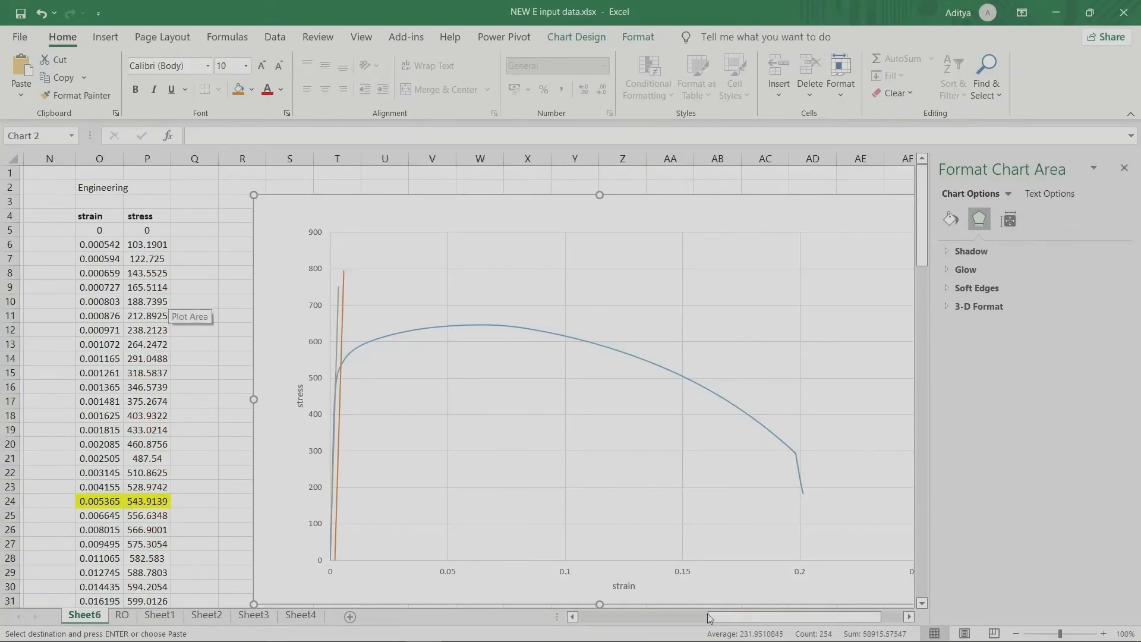
{"action": "left_click_drag", "start_coordinate": [711, 617], "coordinate": [582, 616]}
{"action": "scroll", "coordinate": [537, 339], "scroll_direction": "down", "scroll_amount": 5}
{"action": "scroll", "coordinate": [537, 339], "scroll_direction": "down", "scroll_amount": 20}
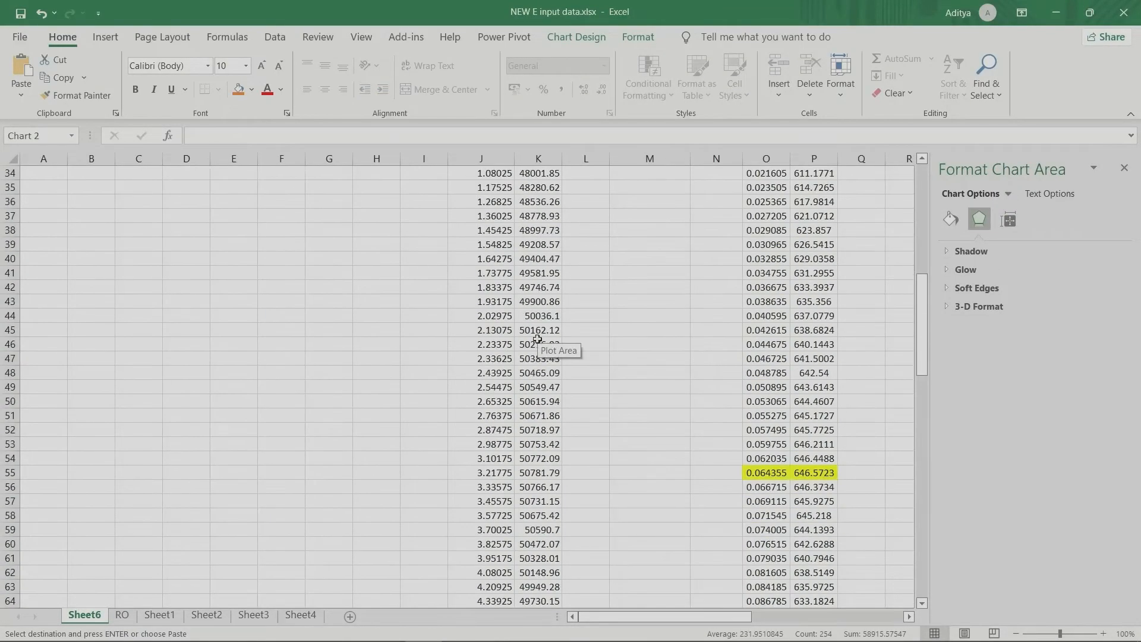
{"action": "scroll", "coordinate": [535, 421], "scroll_direction": "up", "scroll_amount": 5}
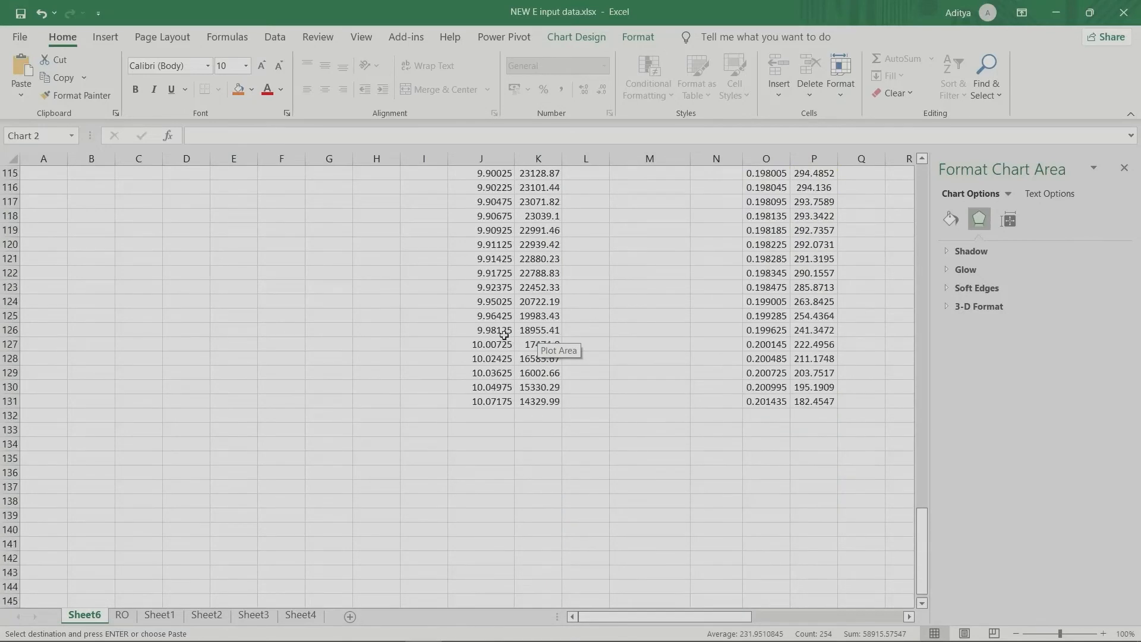
{"action": "left_click", "coordinate": [487, 401]}
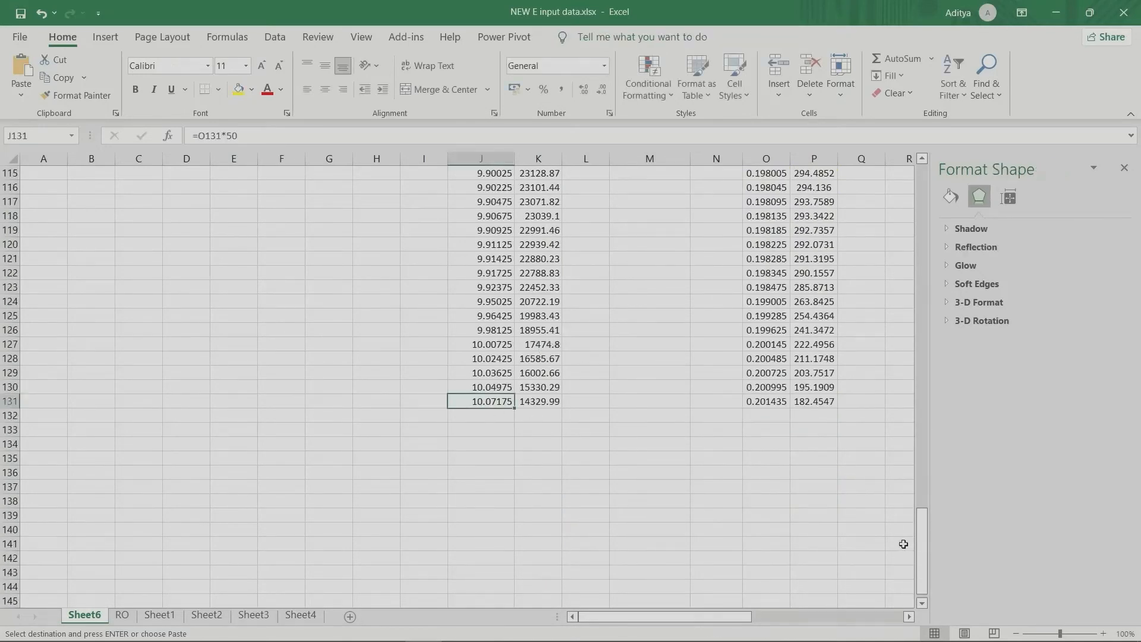
{"action": "left_click_drag", "start_coordinate": [922, 565], "coordinate": [917, 222]}
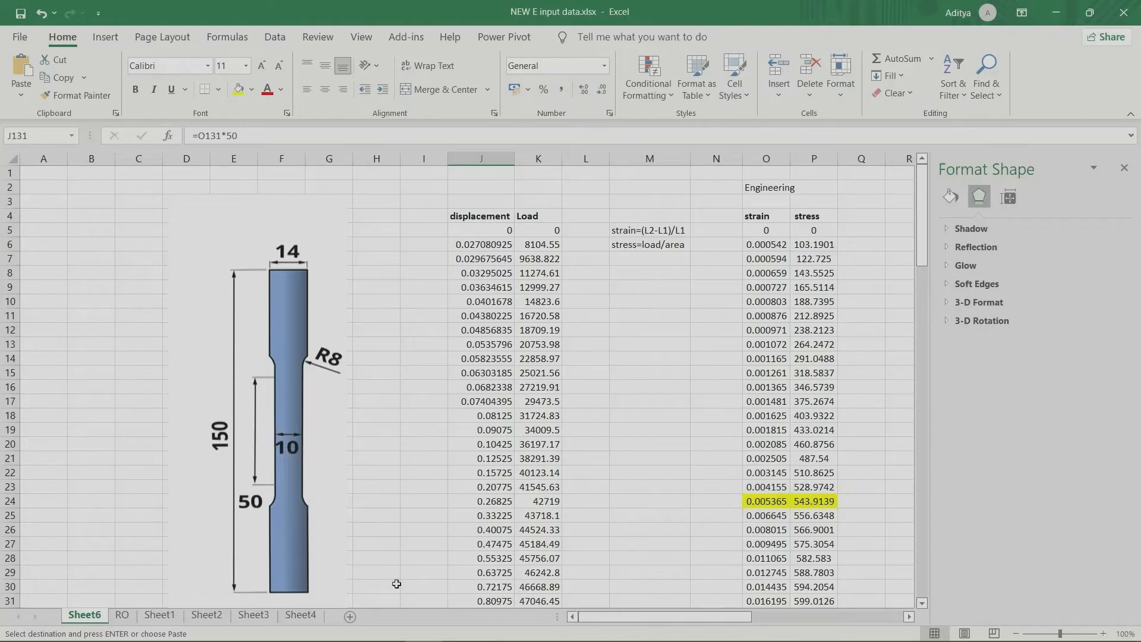
Step: Switch to the Paint sketch and trace the bottom symmetry line of the quarter rectangle with the pencil
{"action": "left_click", "coordinate": [496, 626]}
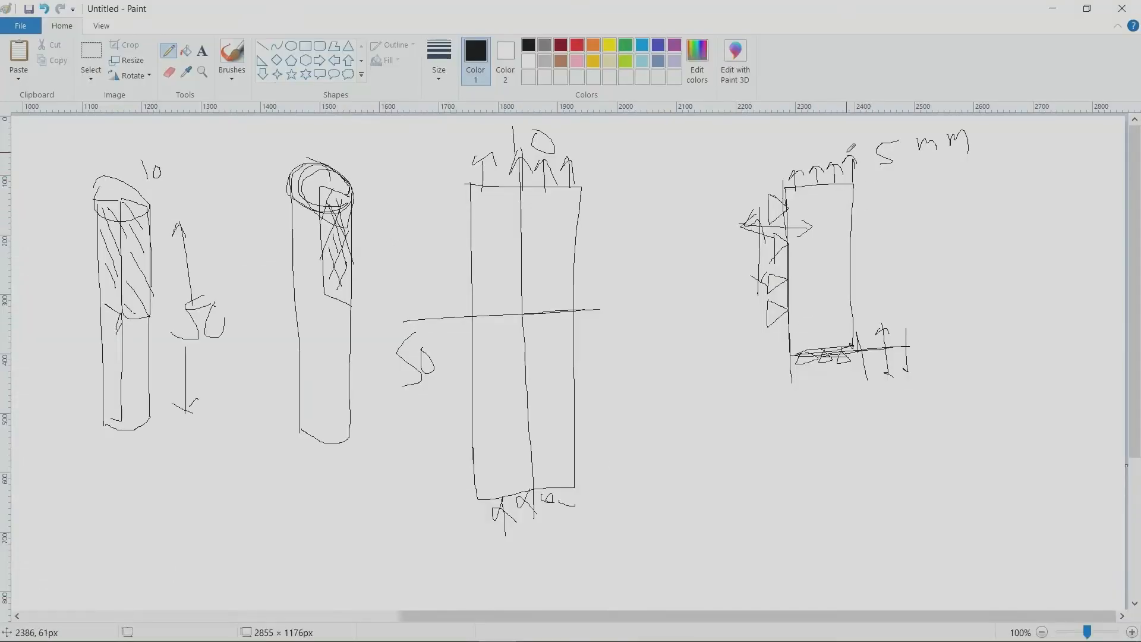
{"action": "left_click_drag", "start_coordinate": [764, 355], "coordinate": [910, 345]}
{"action": "left_click_drag", "start_coordinate": [767, 488], "coordinate": [808, 512]}
Step: Switch to Abaqus and create a Displacement/Rotation boundary condition in Step-1 on the rectangle's bottom edge, with only U2 set to 0
{"action": "left_click", "coordinate": [457, 629]}
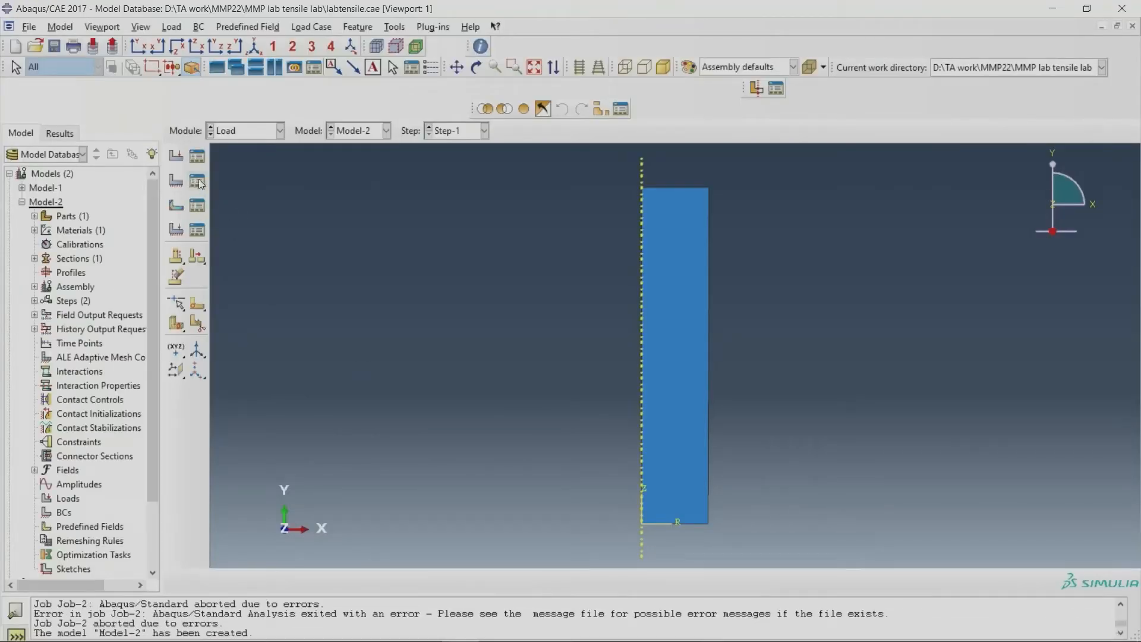
{"action": "left_click", "coordinate": [176, 181]}
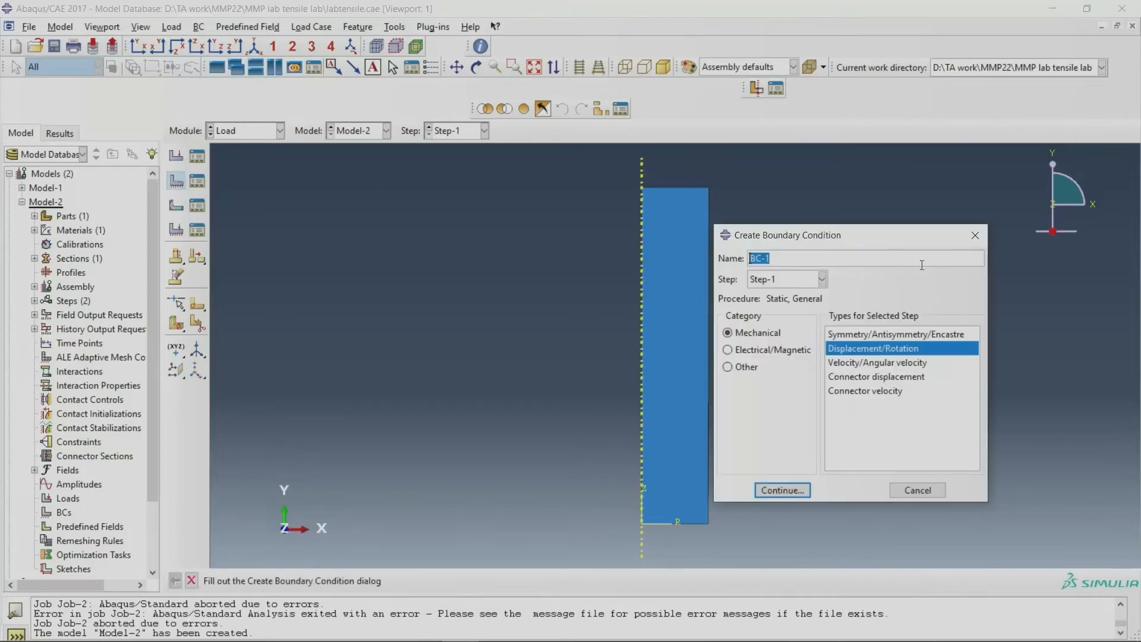
{"action": "left_click", "coordinate": [975, 236]}
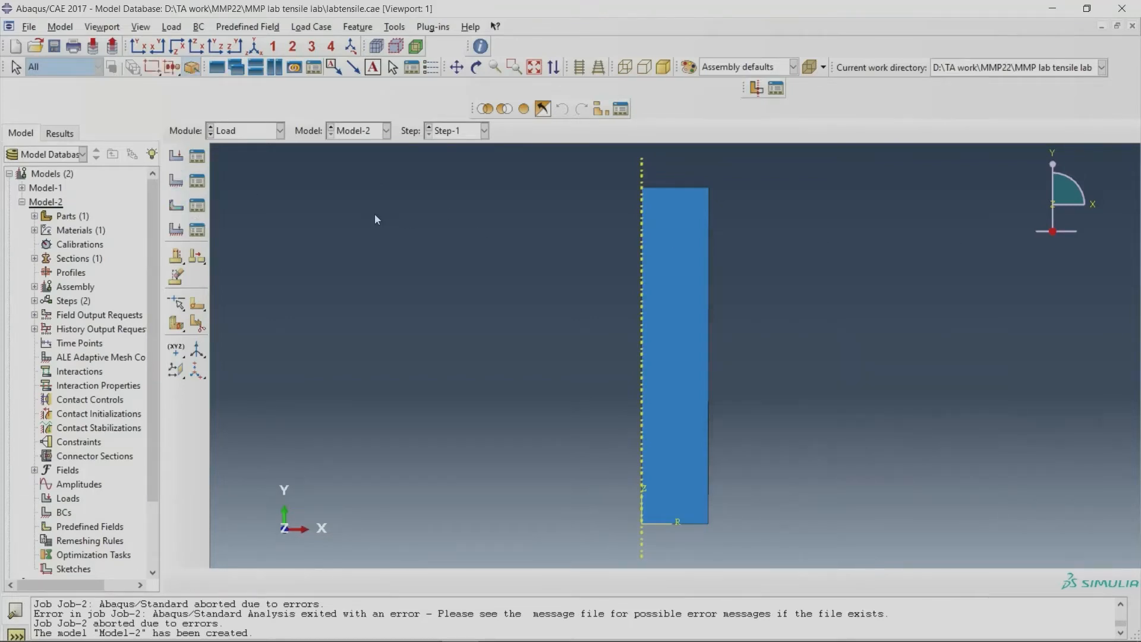
{"action": "left_click", "coordinate": [197, 180]}
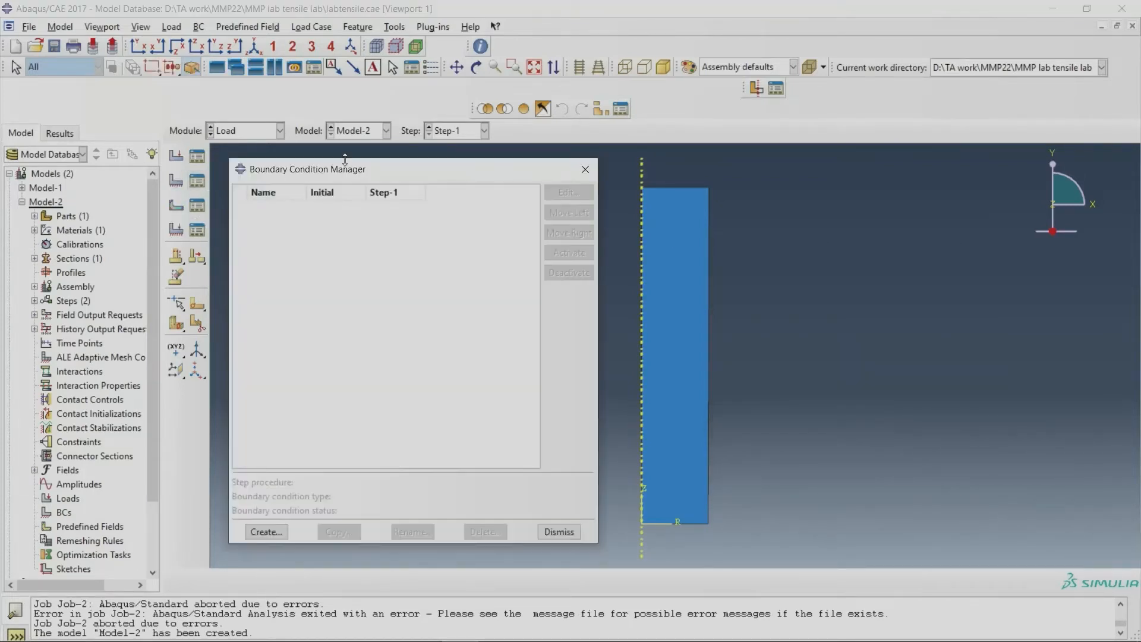
{"action": "left_click", "coordinate": [266, 532]}
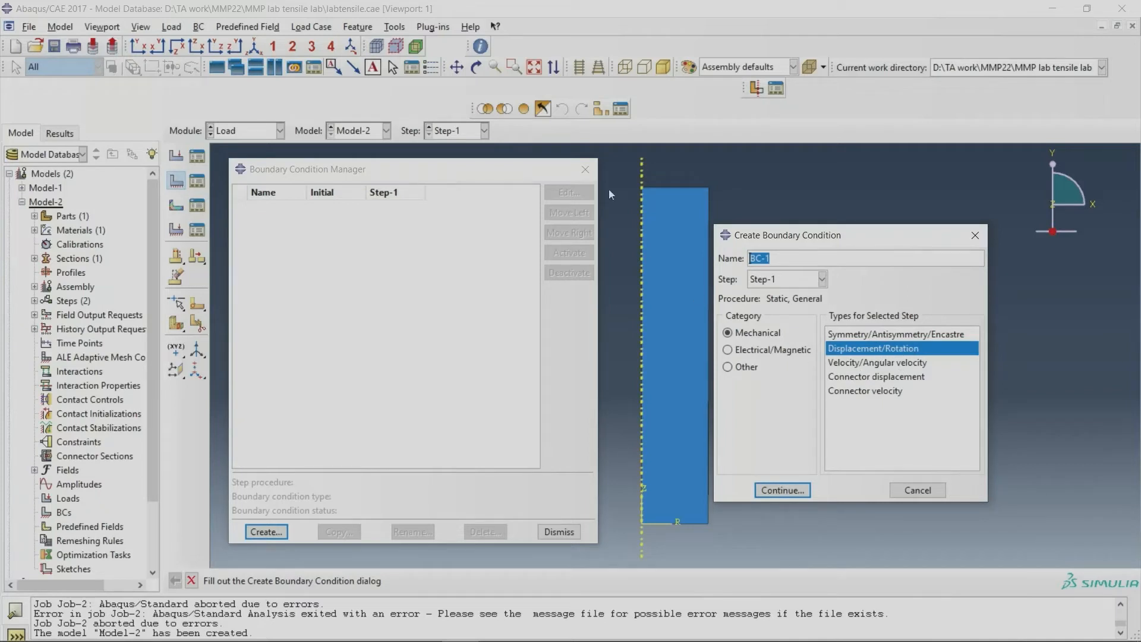
{"action": "double_click", "coordinate": [848, 350]}
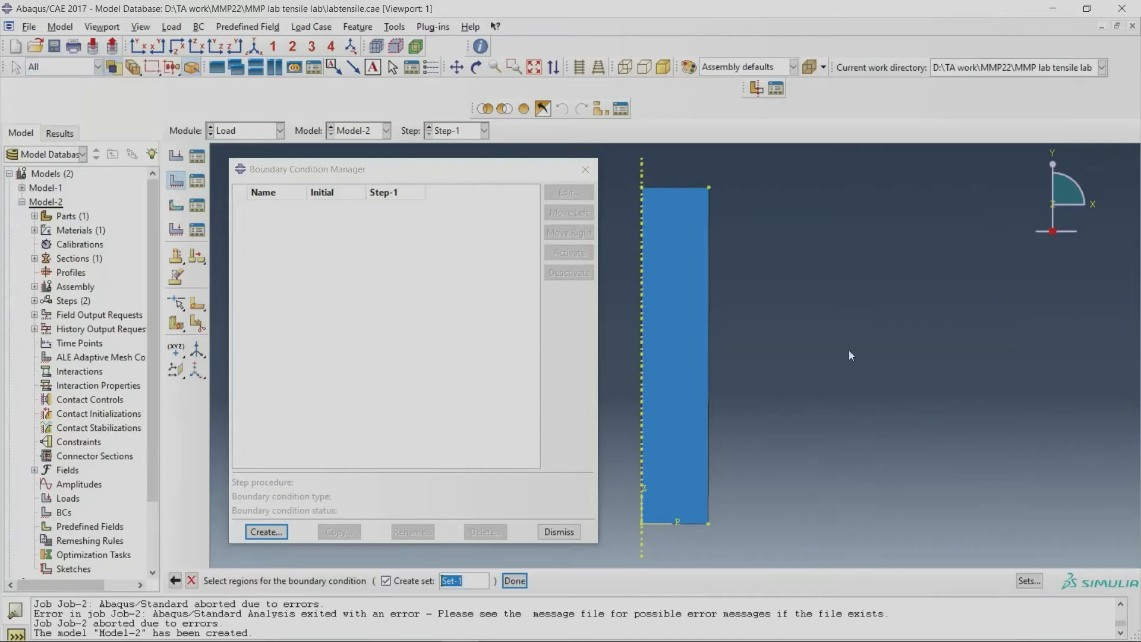
{"action": "left_click", "coordinate": [670, 523]}
{"action": "left_click", "coordinate": [515, 580]}
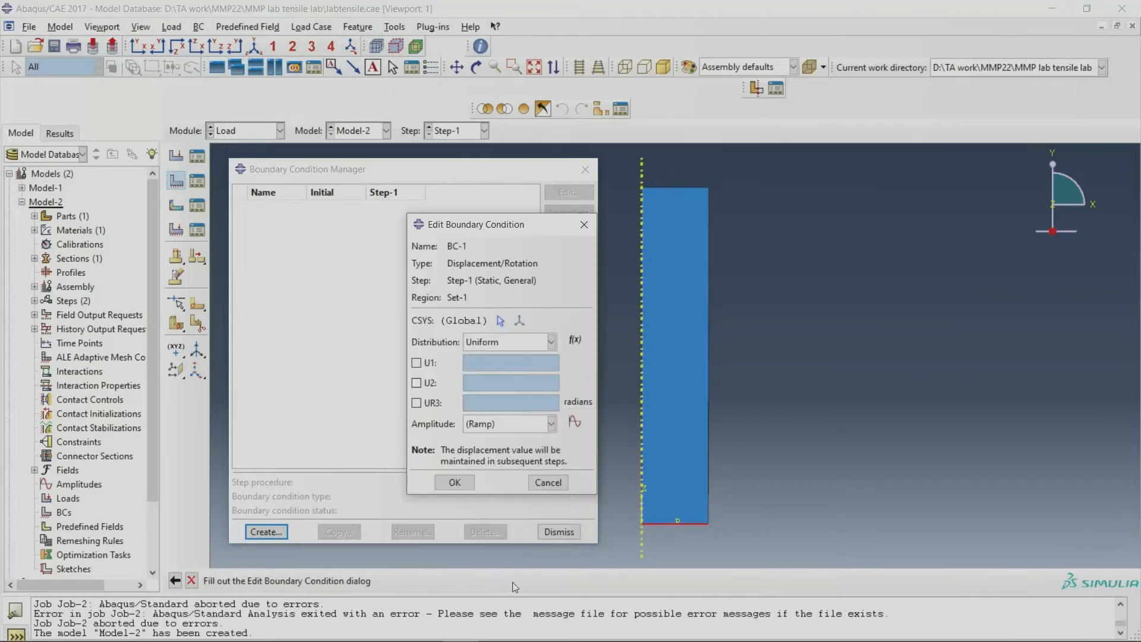
{"action": "left_click", "coordinate": [427, 363]}
{"action": "left_click", "coordinate": [426, 383]}
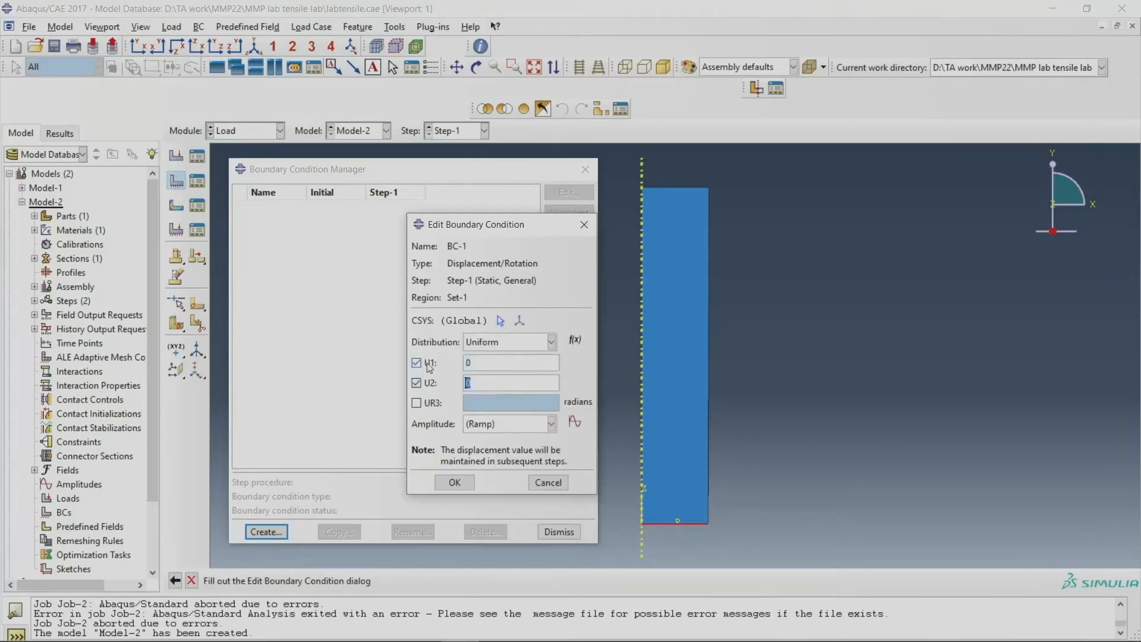
{"action": "left_click", "coordinate": [426, 362]}
{"action": "left_click", "coordinate": [454, 482]}
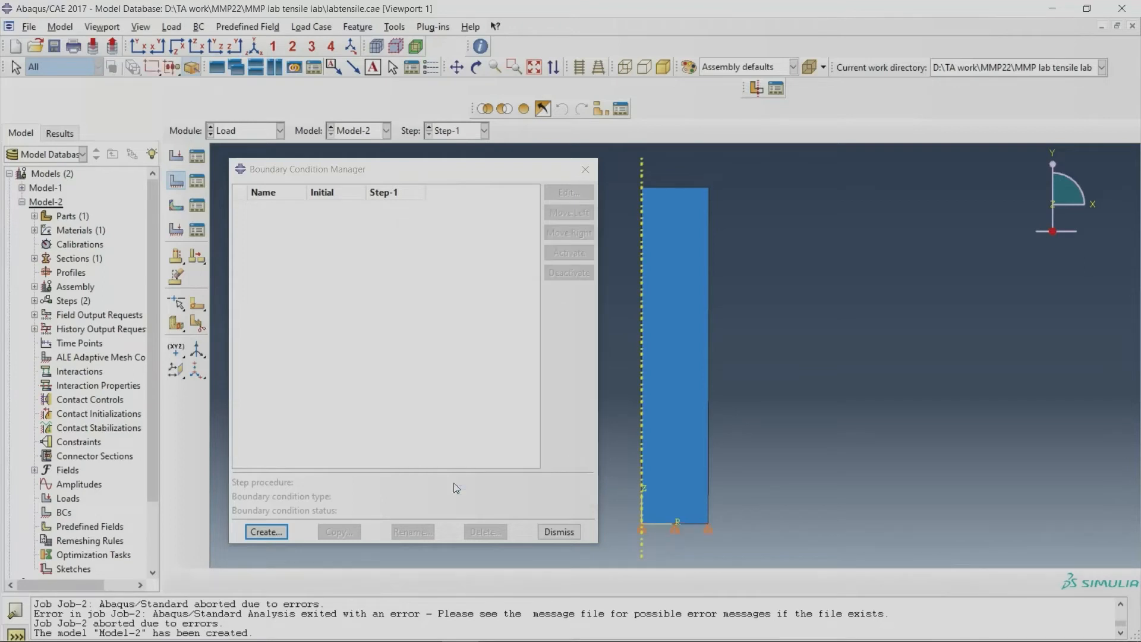
Step: Create a second Displacement/Rotation boundary condition in Step-1 on the edge along the symmetry axis, with U1 set to 0
{"action": "scroll", "coordinate": [642, 547], "scroll_direction": "down", "scroll_amount": 5}
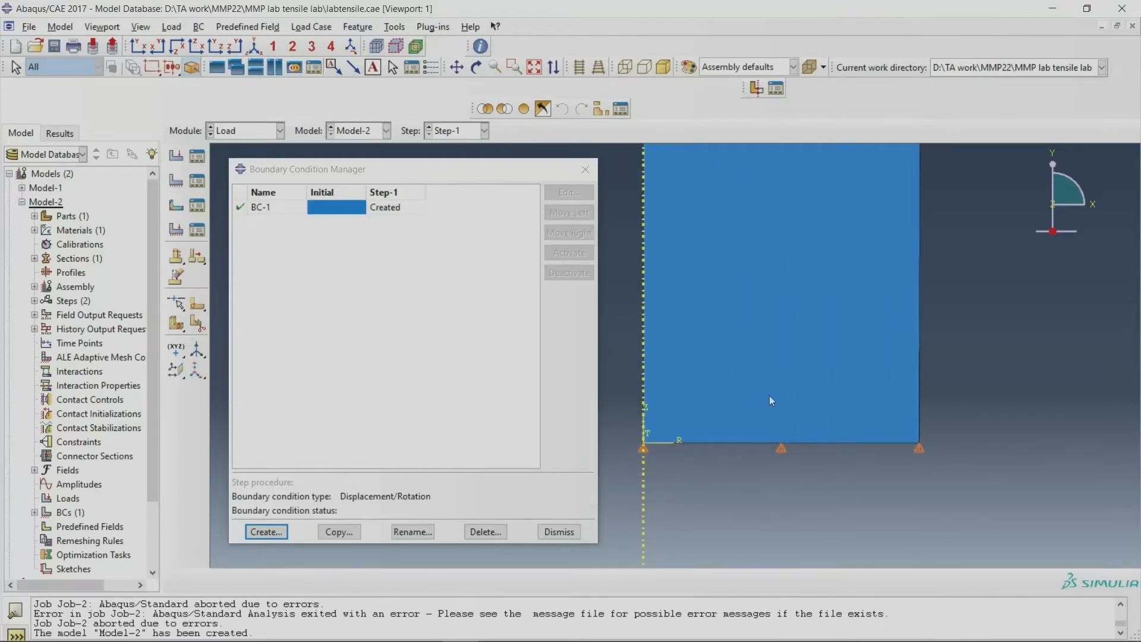
{"action": "scroll", "coordinate": [758, 451], "scroll_direction": "up", "scroll_amount": 3}
{"action": "left_click", "coordinate": [266, 532]}
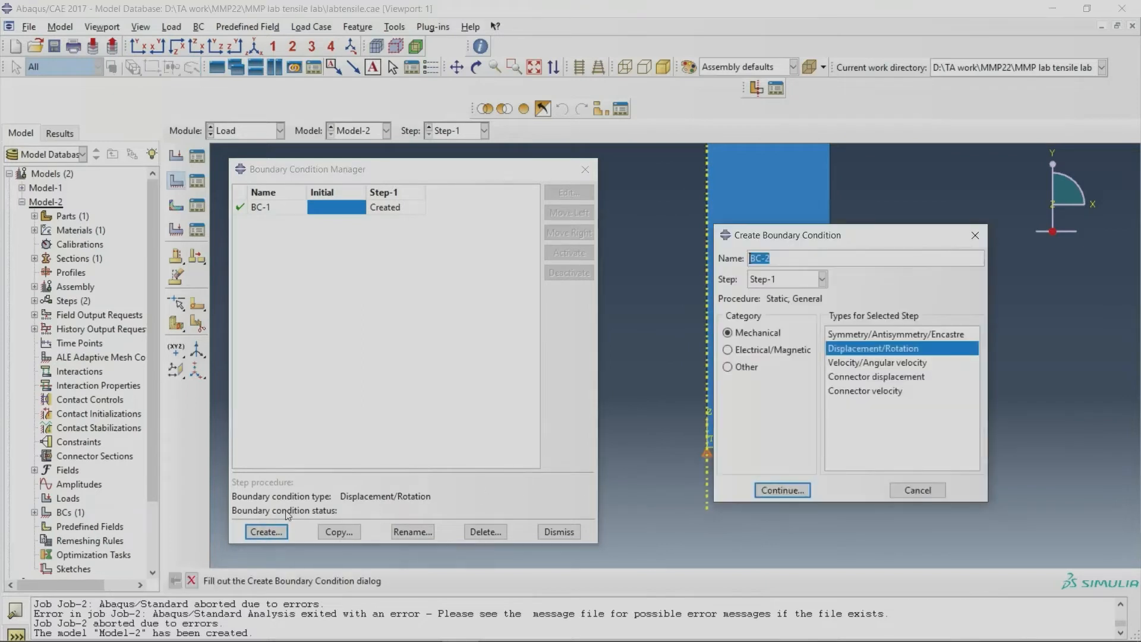
{"action": "left_click", "coordinate": [782, 490]}
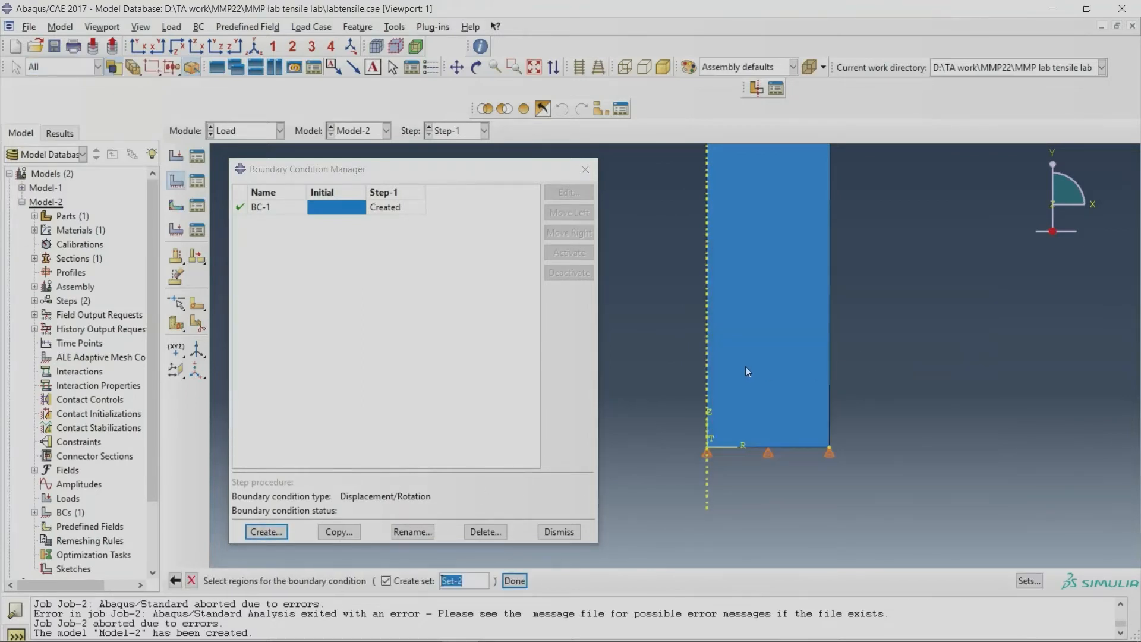
{"action": "left_click", "coordinate": [706, 365]}
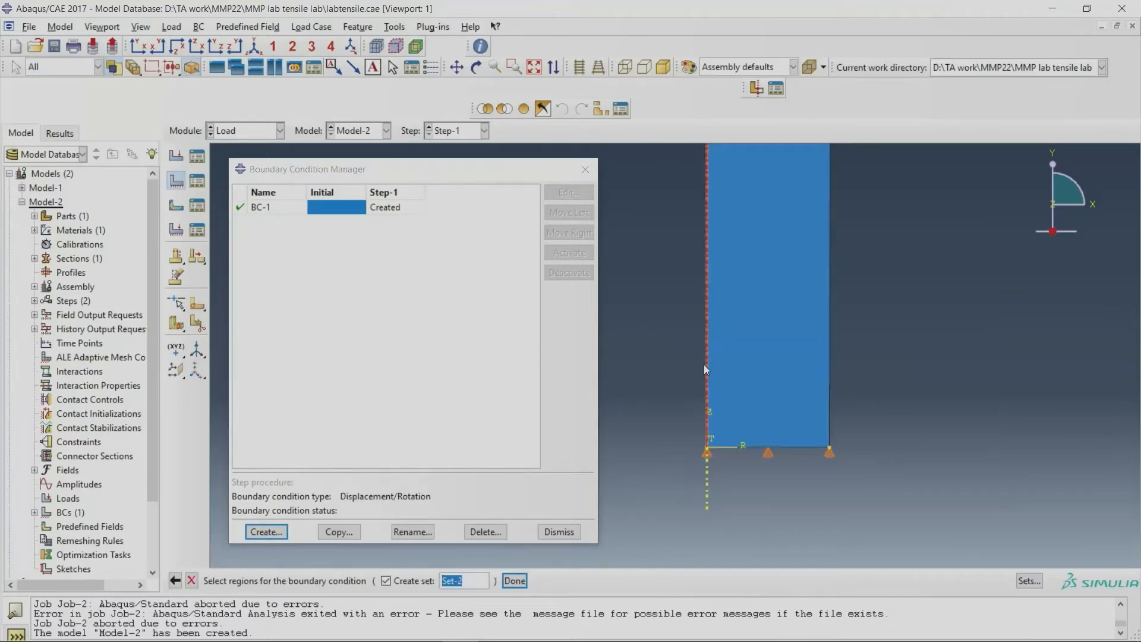
{"action": "left_click", "coordinate": [510, 578]}
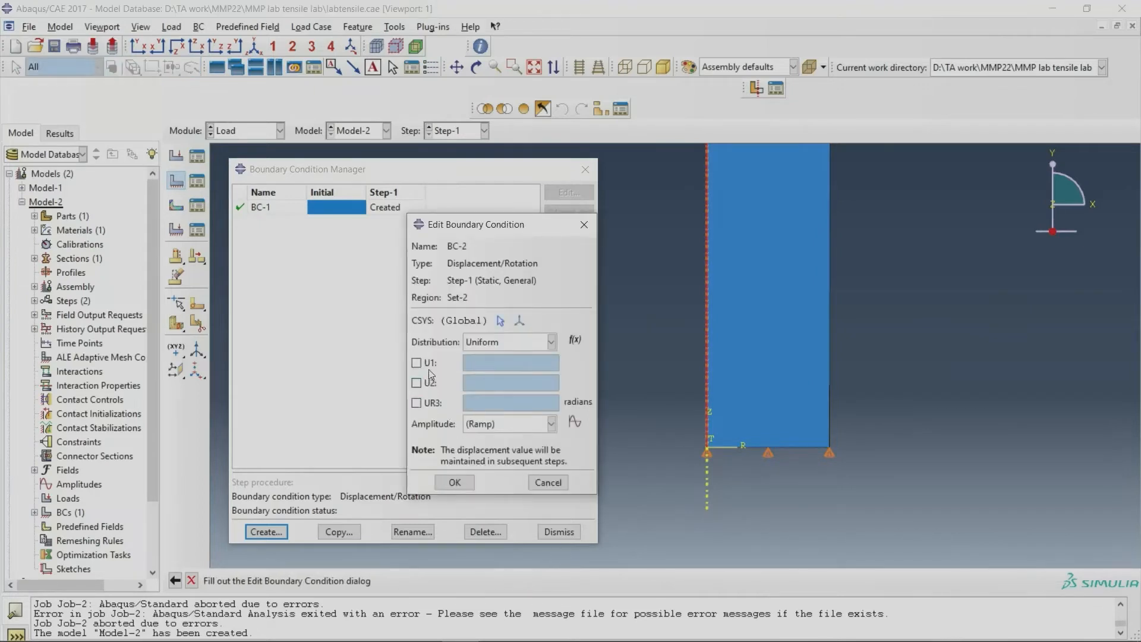
{"action": "left_click", "coordinate": [417, 362]}
{"action": "left_click", "coordinate": [454, 483]}
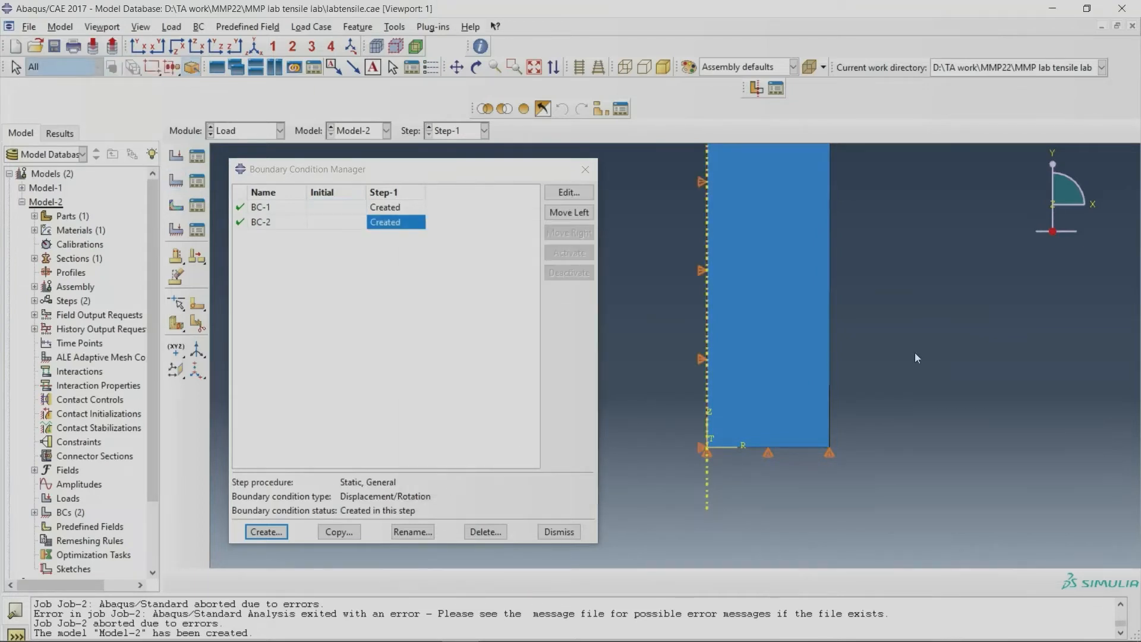
Step: Create a third Displacement/Rotation boundary condition in Step-1 on the top edge with U2 set to 5, and close the boundary condition manager
{"action": "scroll", "coordinate": [808, 378], "scroll_direction": "down", "scroll_amount": 3}
{"action": "scroll", "coordinate": [807, 191], "scroll_direction": "up", "scroll_amount": 4}
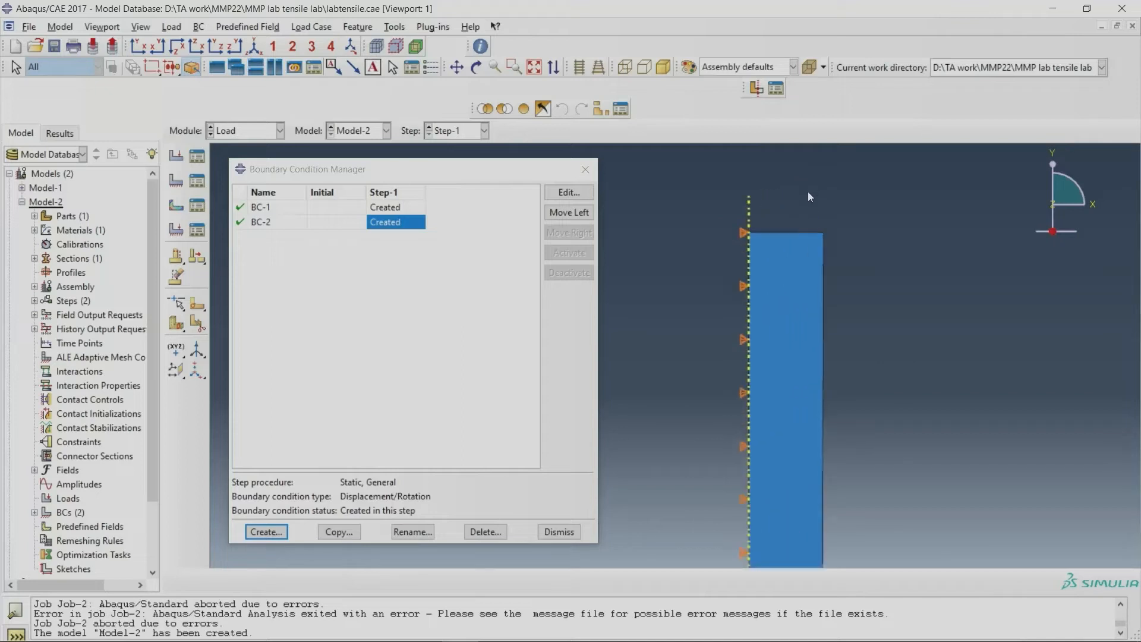
{"action": "left_click", "coordinate": [266, 531]}
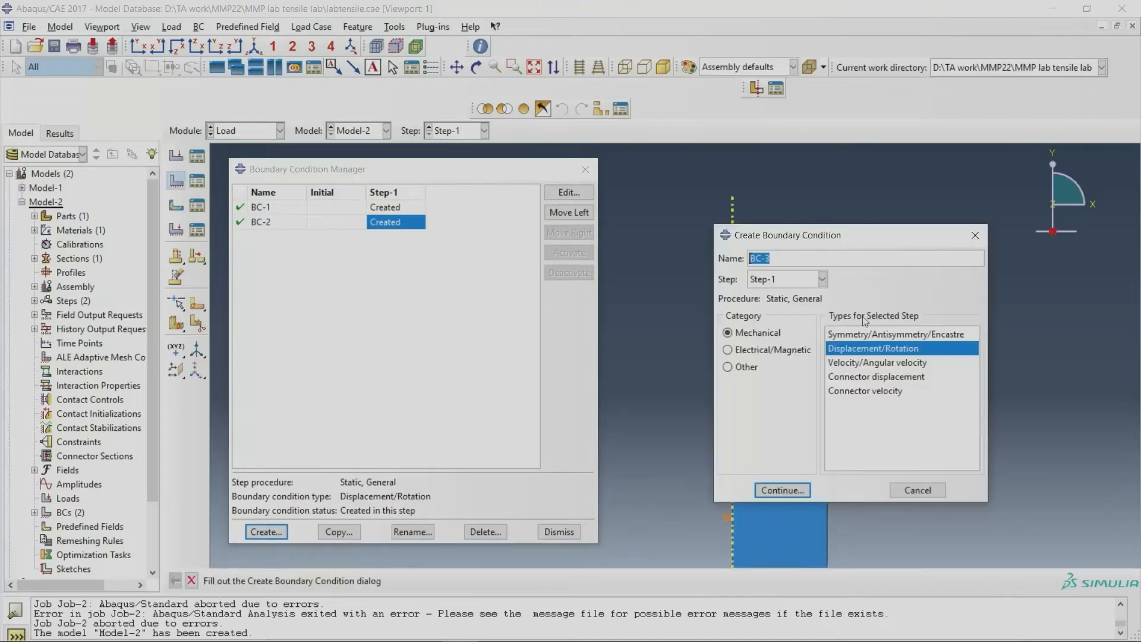
{"action": "left_click", "coordinate": [879, 352]}
{"action": "double_click", "coordinate": [877, 350]}
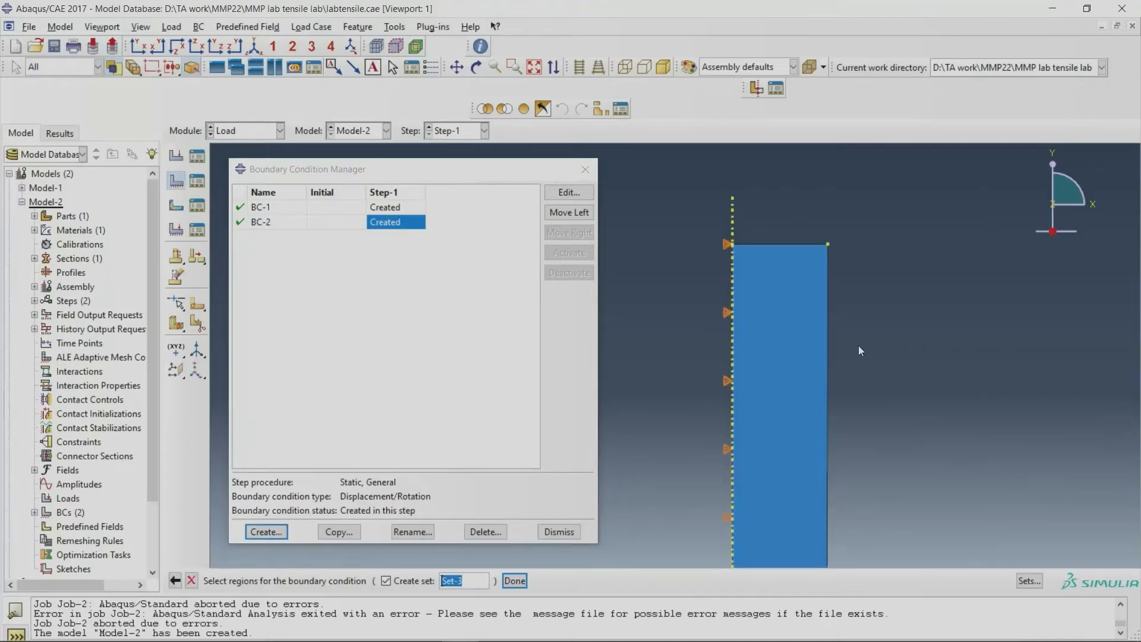
{"action": "left_click", "coordinate": [767, 245]}
{"action": "left_click", "coordinate": [515, 580]}
{"action": "left_click", "coordinate": [427, 384]}
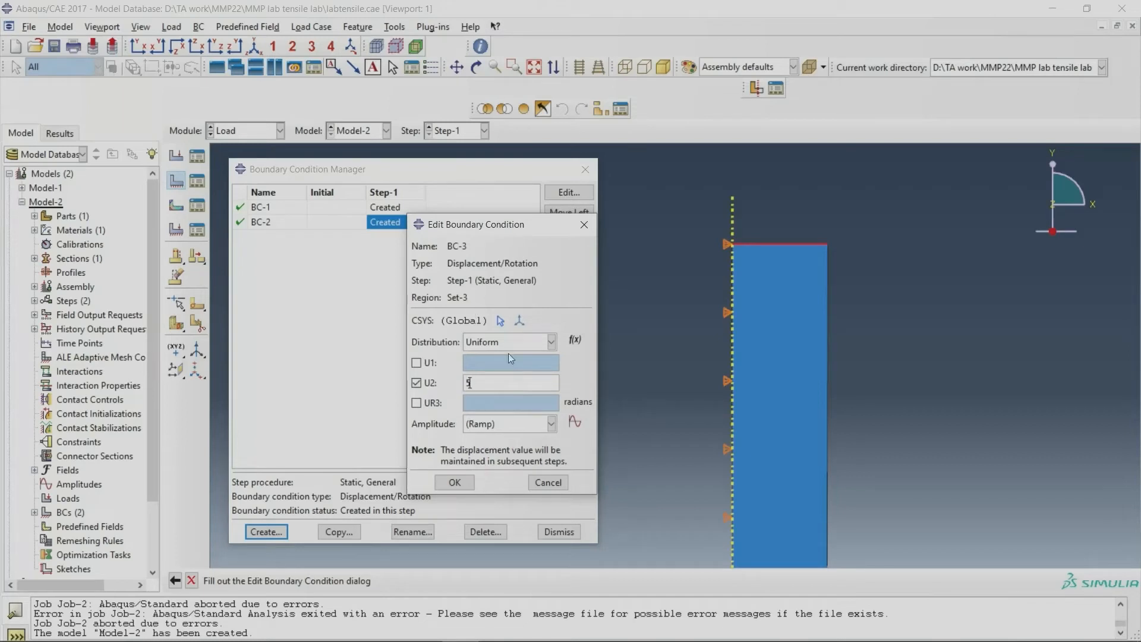
{"action": "left_click", "coordinate": [454, 482]}
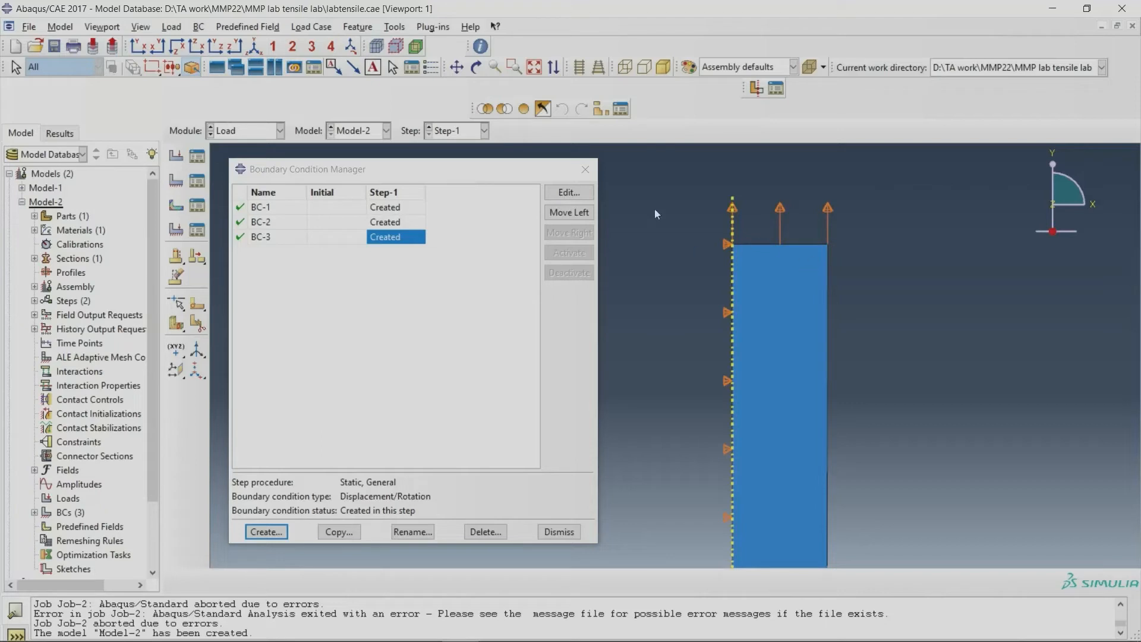
{"action": "left_click", "coordinate": [585, 169]}
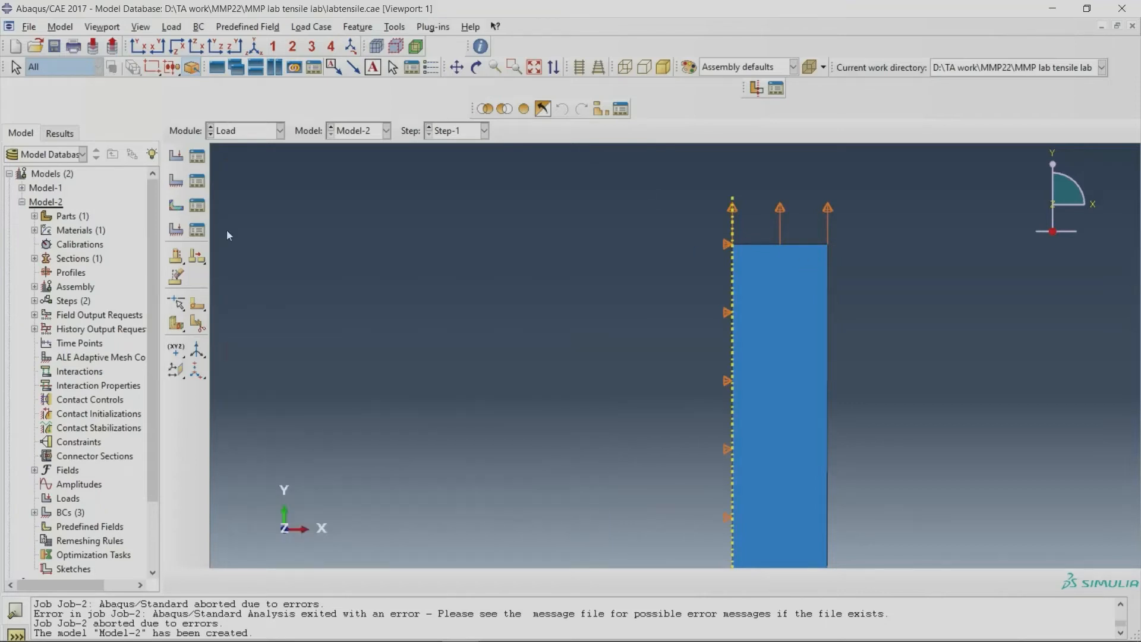
Step: Go to the Mesh module and seed the part instance with an approximate global size of 0.5
{"action": "left_click", "coordinate": [240, 131]}
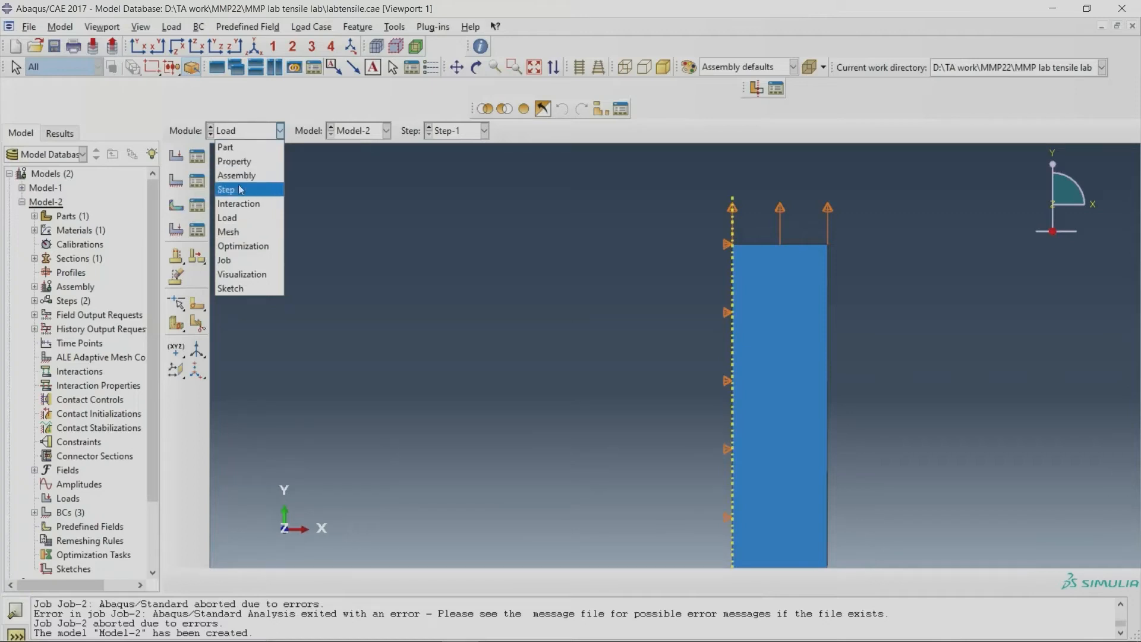
{"action": "left_click", "coordinate": [230, 231]}
{"action": "left_click", "coordinate": [176, 156]}
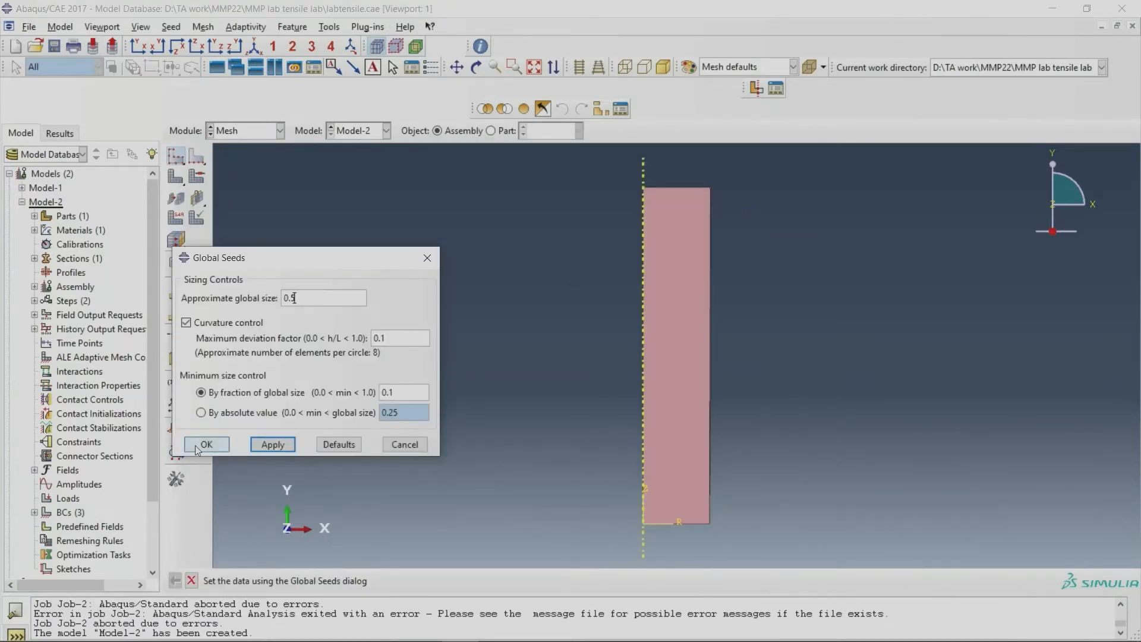
{"action": "left_click", "coordinate": [420, 259]}
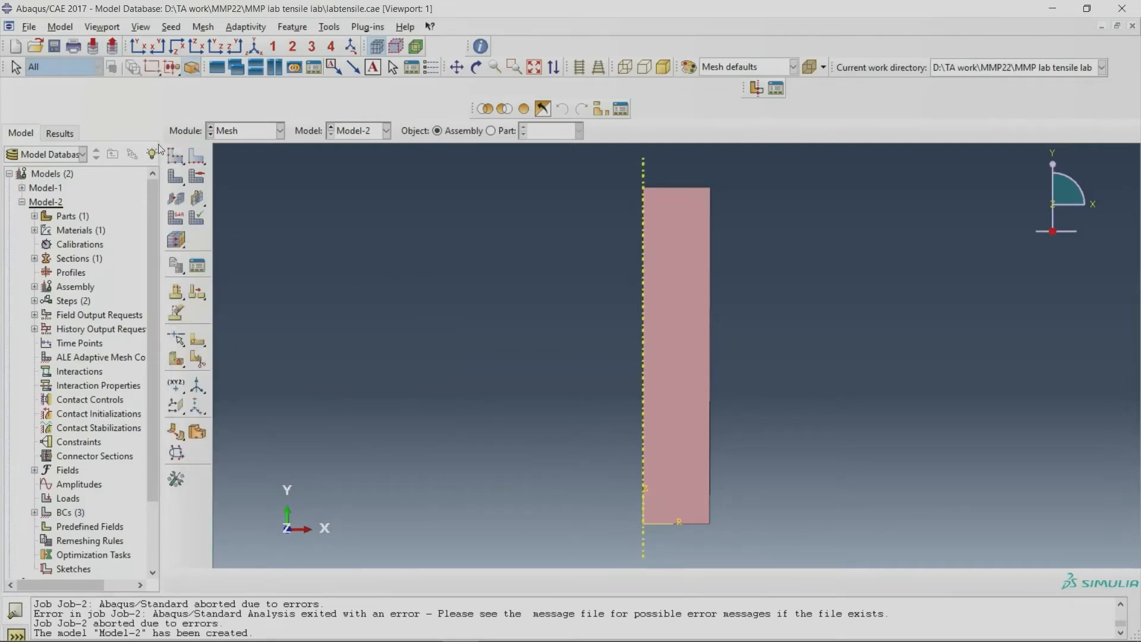
{"action": "left_click", "coordinate": [178, 156]}
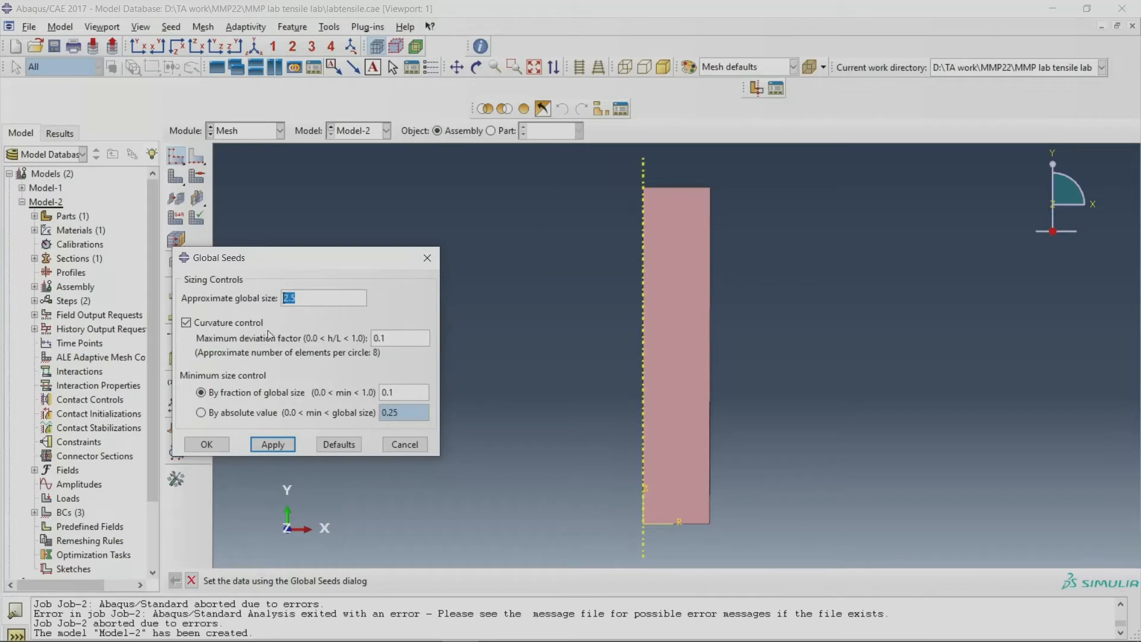
{"action": "type", "text": "0.54"}
{"action": "left_click", "coordinate": [215, 443]}
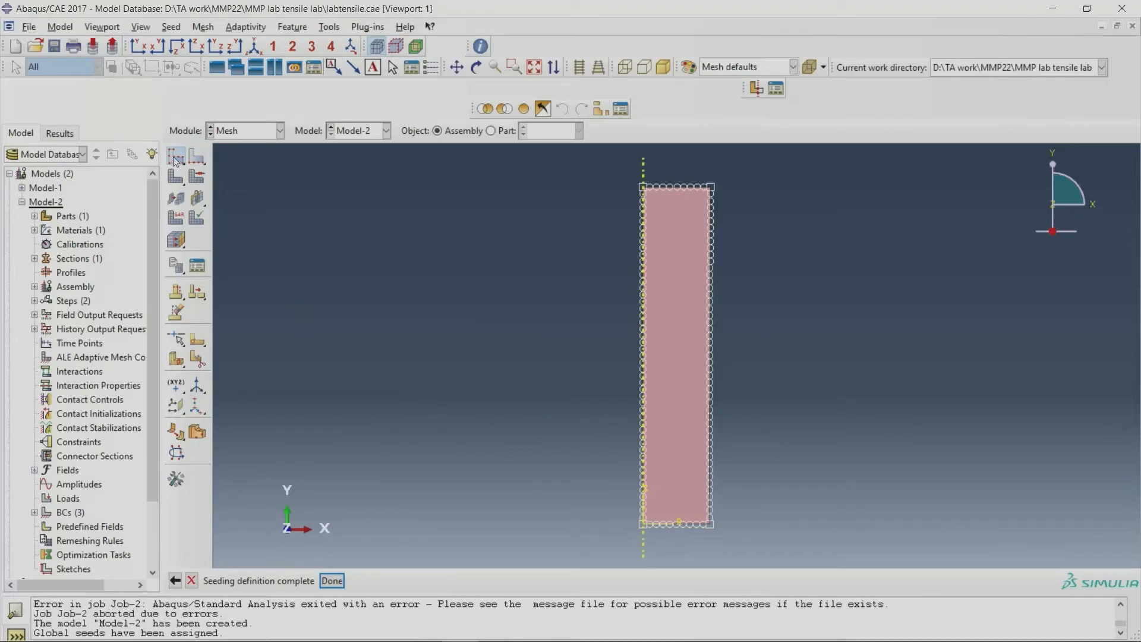
Step: Mesh the seeded part instance
{"action": "left_click", "coordinate": [197, 156]}
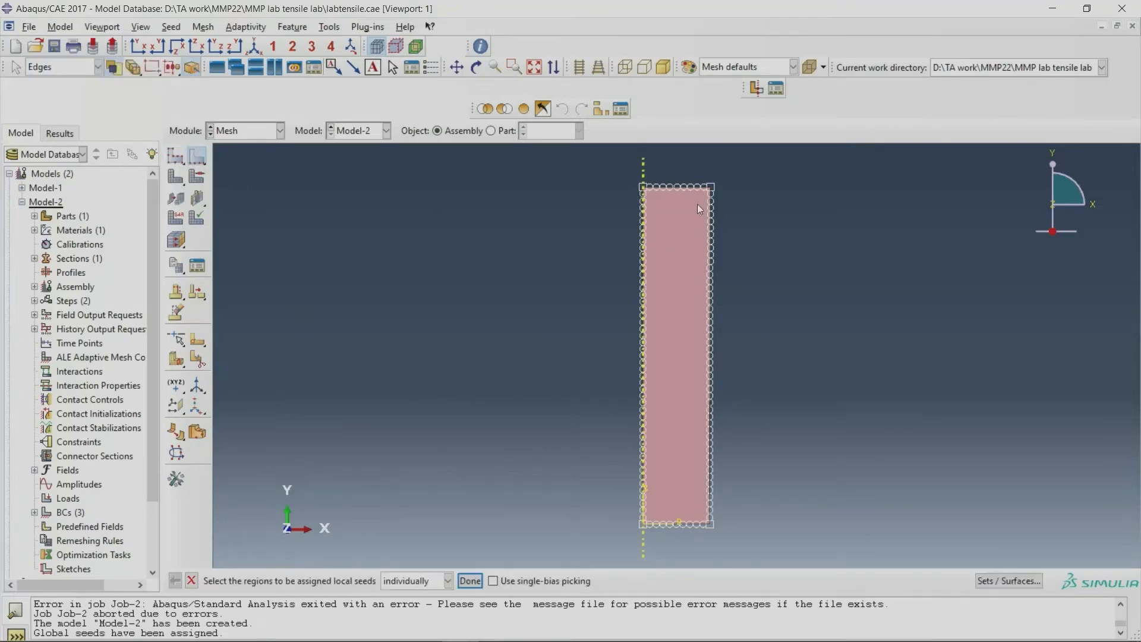
{"action": "left_click", "coordinate": [175, 178]}
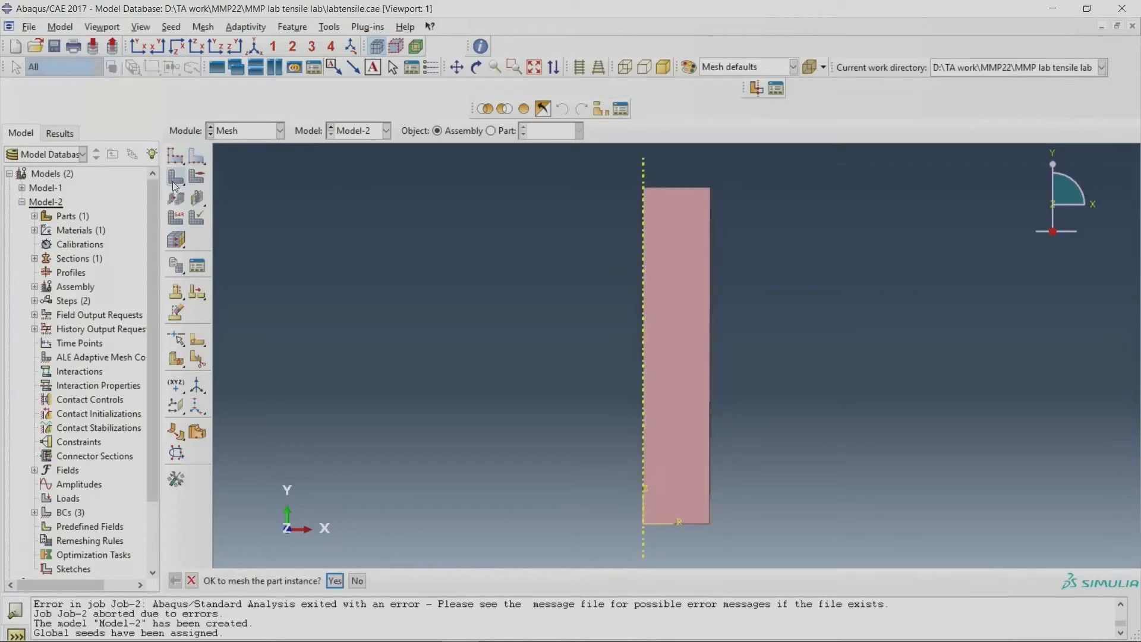
{"action": "left_click", "coordinate": [335, 581]}
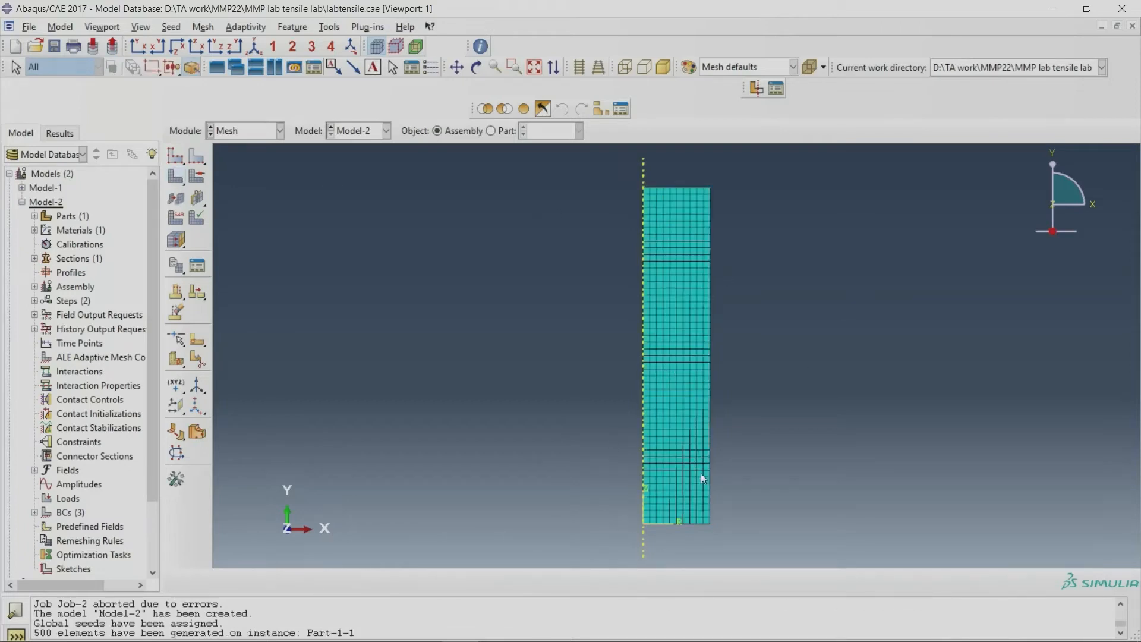
Step: Review the global seed settings and examine the generated mesh and its element count, ending with the whole part in view
{"action": "left_click", "coordinate": [177, 158]}
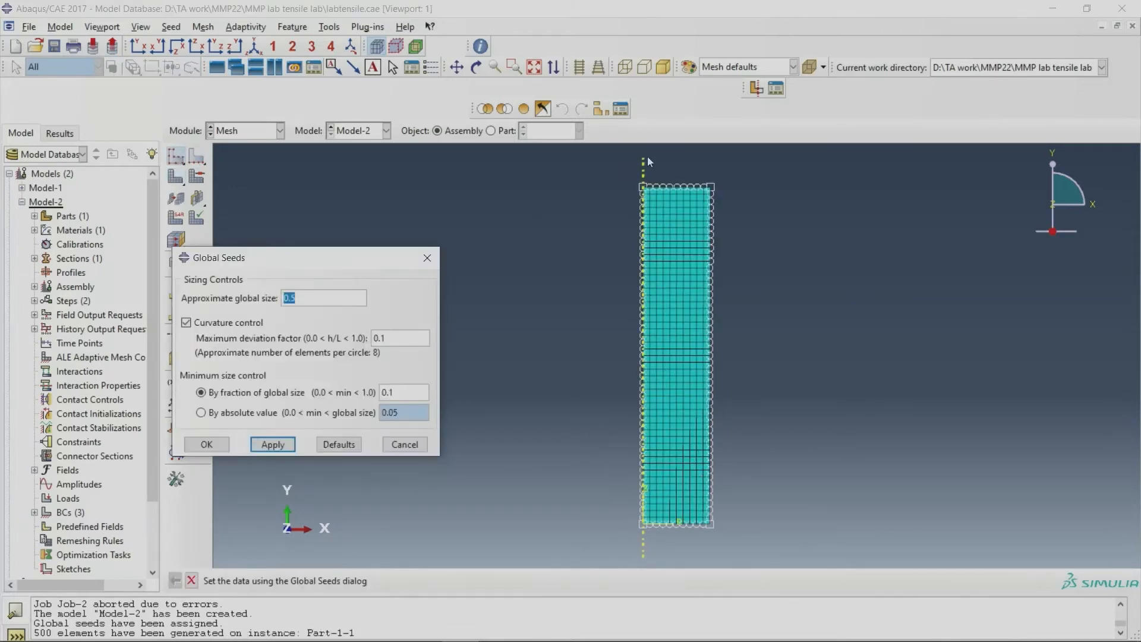
{"action": "scroll", "coordinate": [672, 187], "scroll_direction": "up", "scroll_amount": 8}
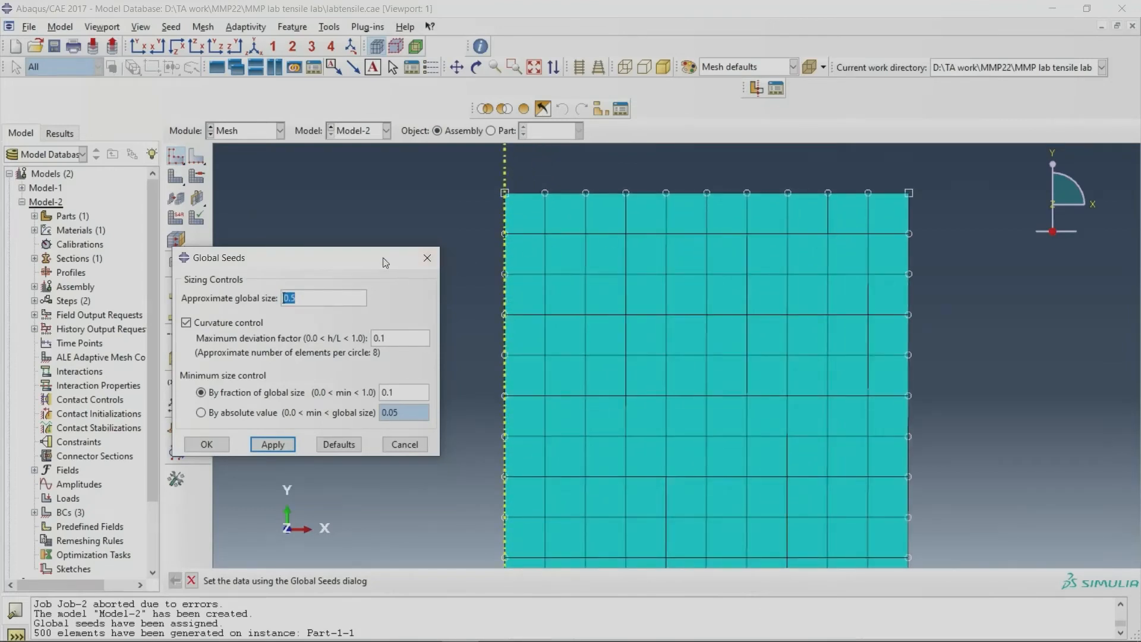
{"action": "left_click", "coordinate": [427, 258]}
{"action": "scroll", "coordinate": [550, 327], "scroll_direction": "down", "scroll_amount": 3}
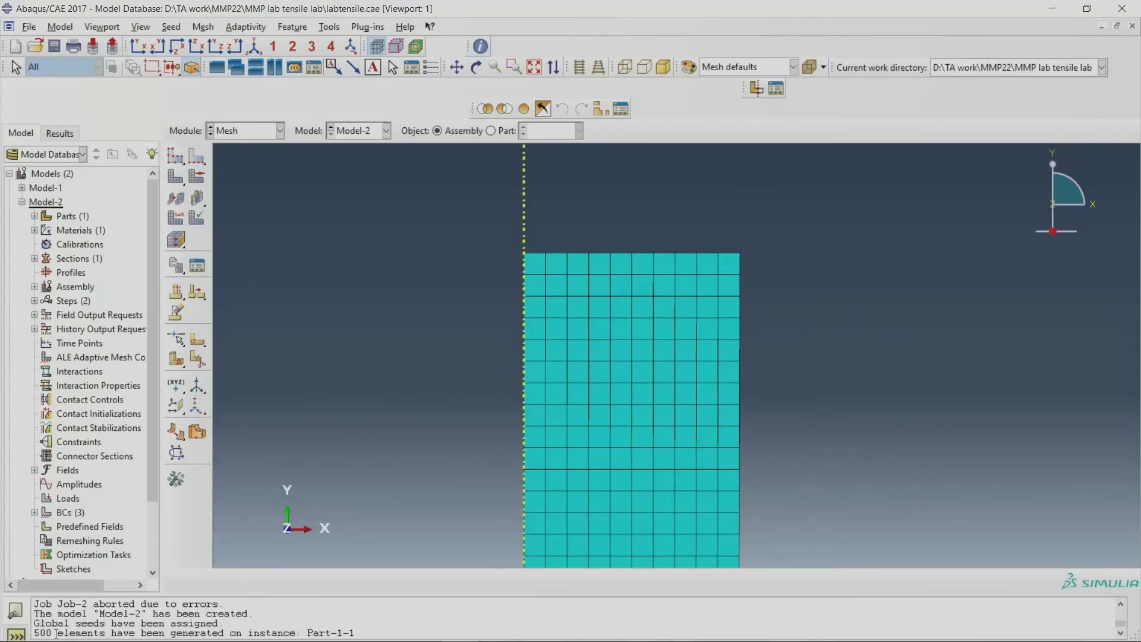
{"action": "left_click_drag", "start_coordinate": [40, 632], "coordinate": [81, 633]}
{"action": "scroll", "coordinate": [597, 319], "scroll_direction": "down", "scroll_amount": 2}
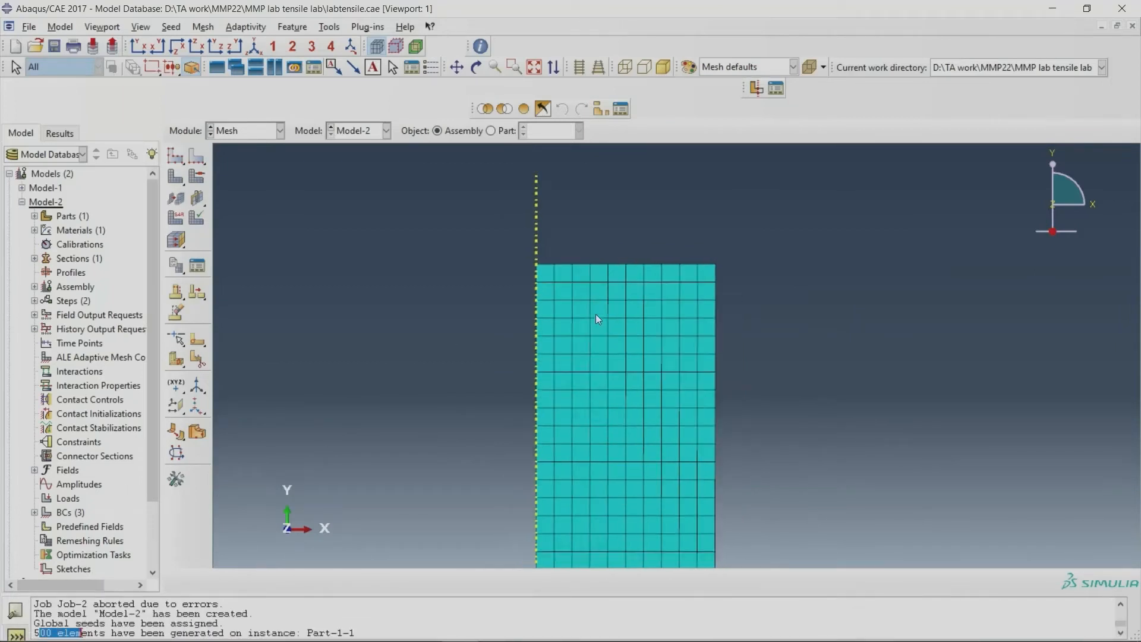
{"action": "left_click", "coordinate": [533, 67]}
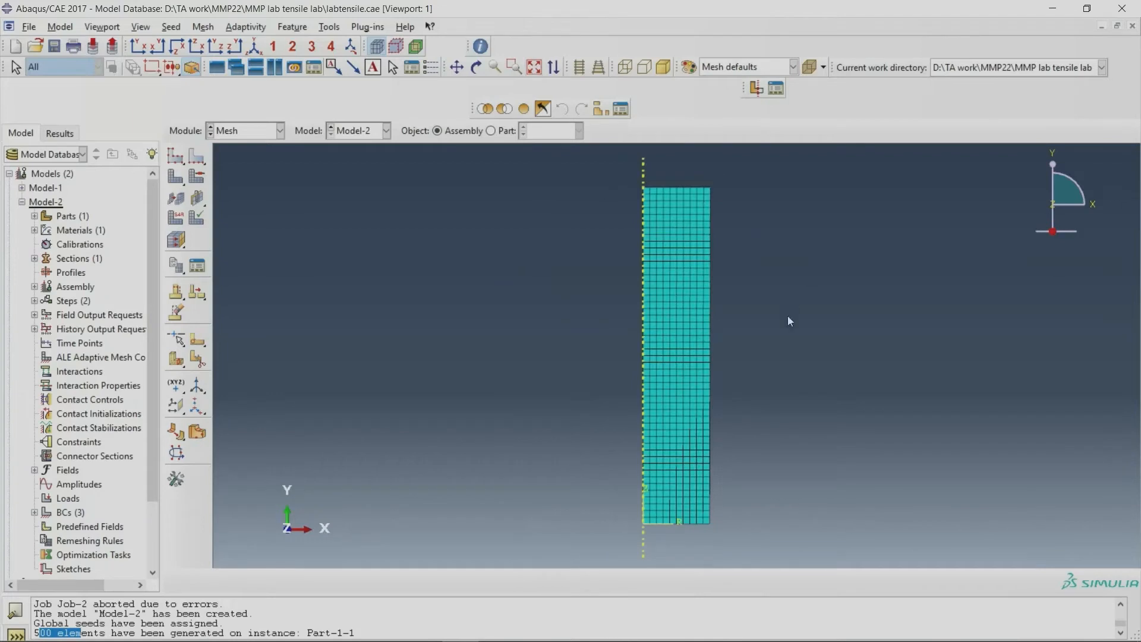
Step: Assign the Standard linear Axisymmetric Stress element type CAX4R with reduced integration to the whole meshed region
{"action": "left_click", "coordinate": [178, 224]}
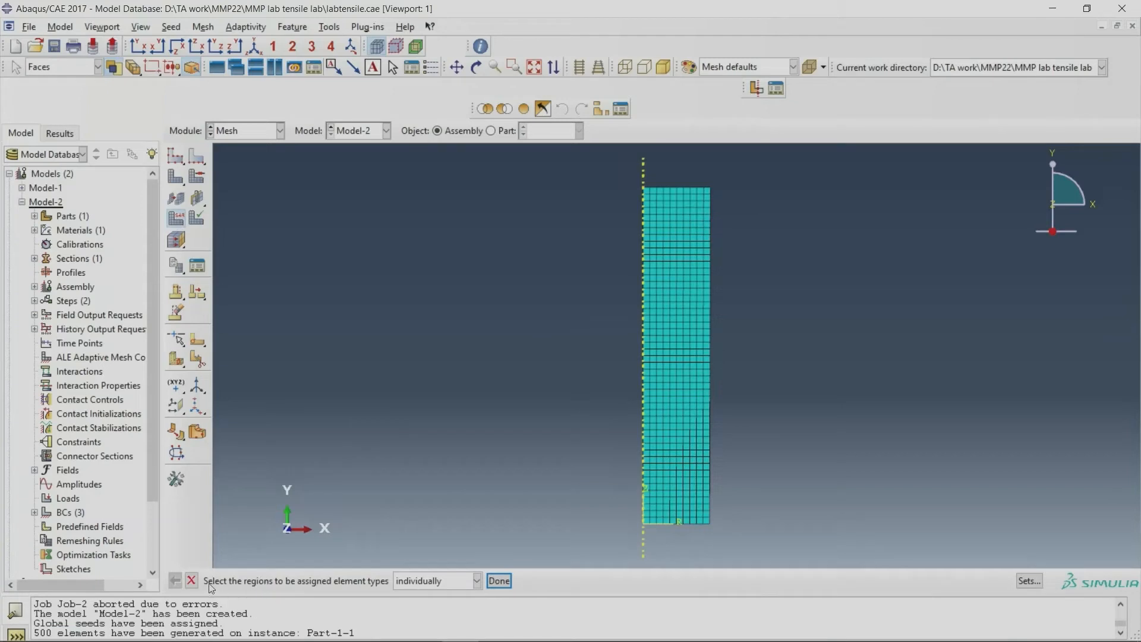
{"action": "left_click_drag", "start_coordinate": [579, 251], "coordinate": [748, 444]}
{"action": "left_click", "coordinate": [499, 580]}
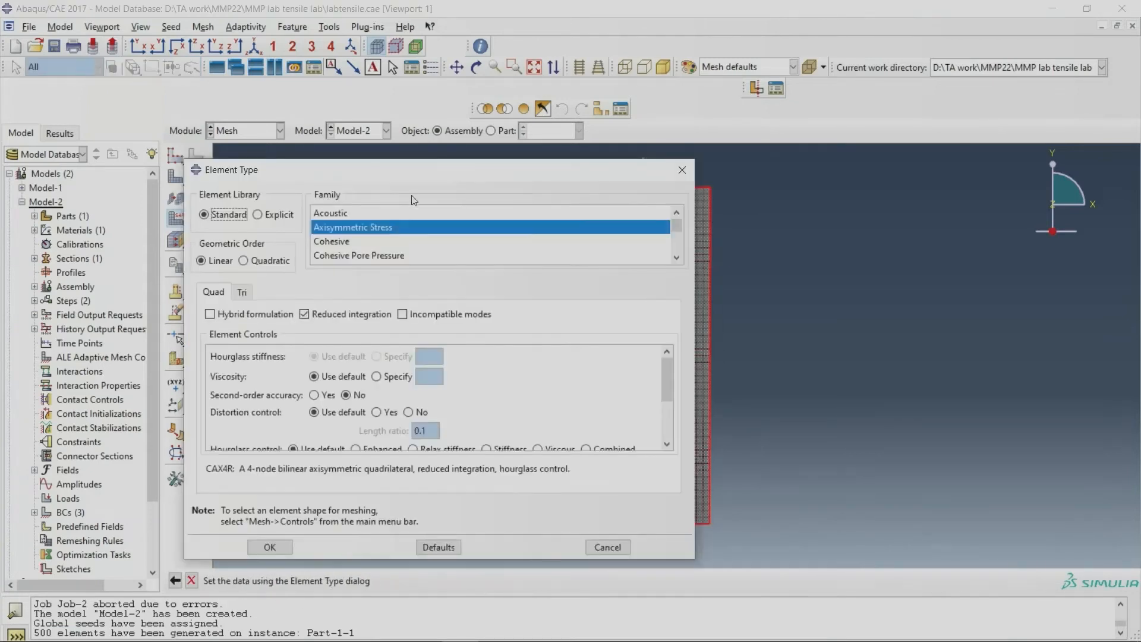
{"action": "left_click_drag", "start_coordinate": [383, 169], "coordinate": [488, 162]}
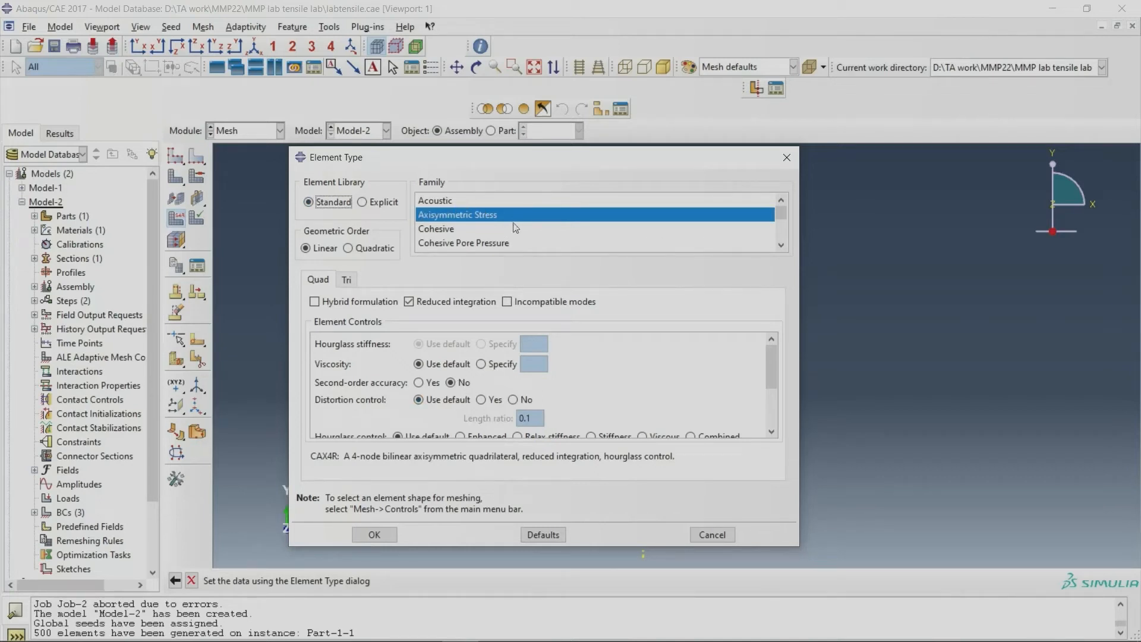
{"action": "left_click", "coordinate": [495, 220]}
{"action": "left_click_drag", "start_coordinate": [338, 456], "coordinate": [309, 461]}
{"action": "left_click", "coordinate": [357, 534]}
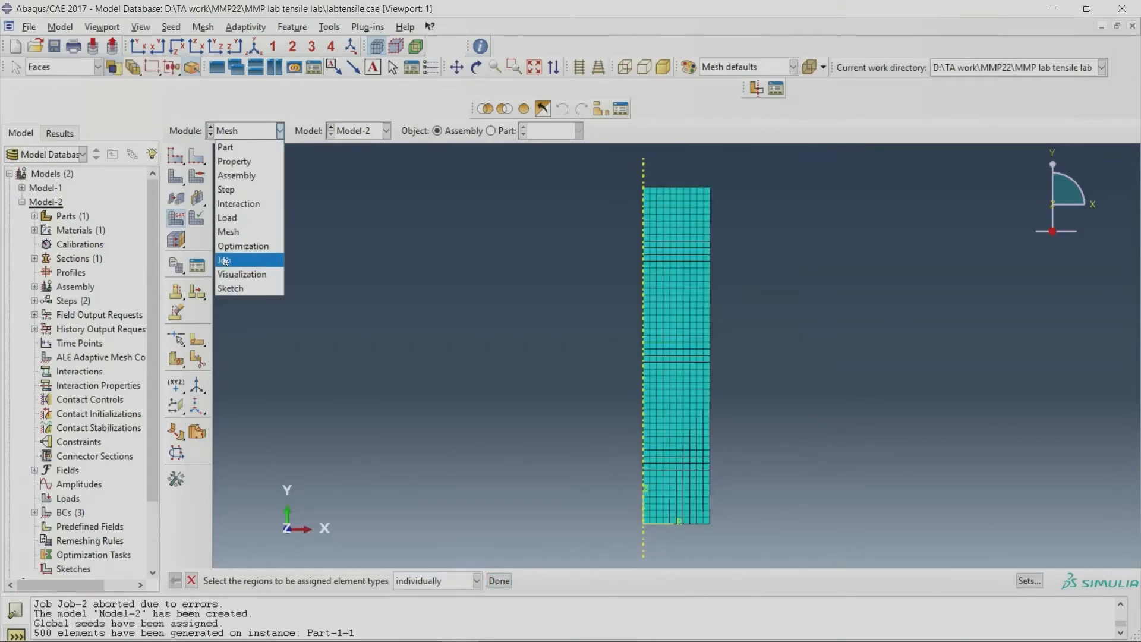
Step: Go to the Job module and delete the aborted job Job-2
{"action": "left_click", "coordinate": [224, 264]}
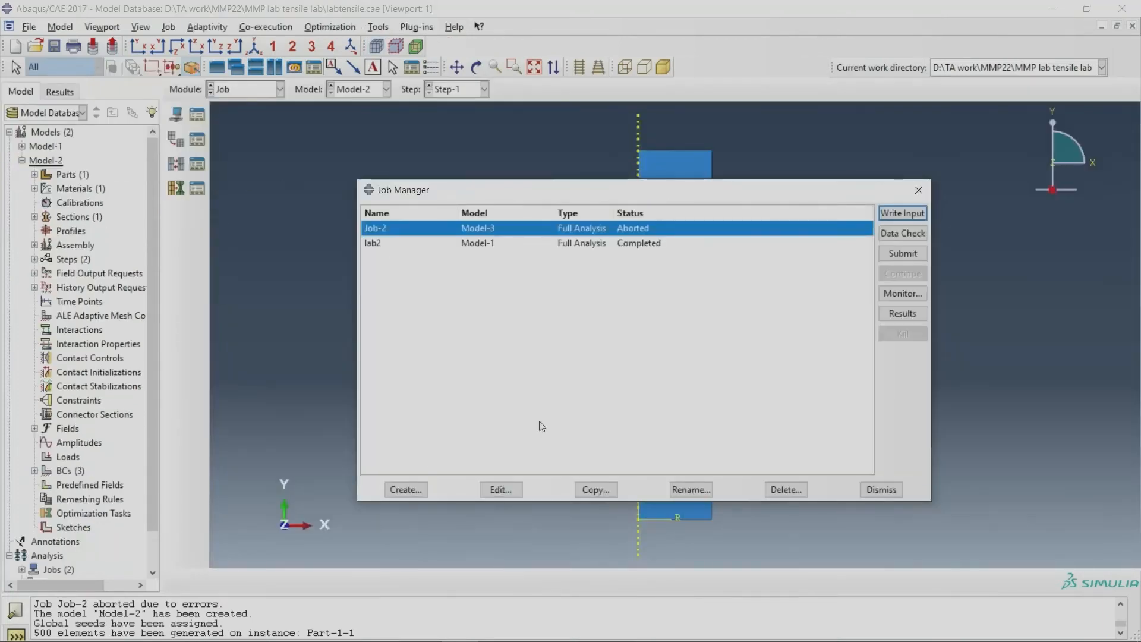
{"action": "left_click", "coordinate": [786, 489]}
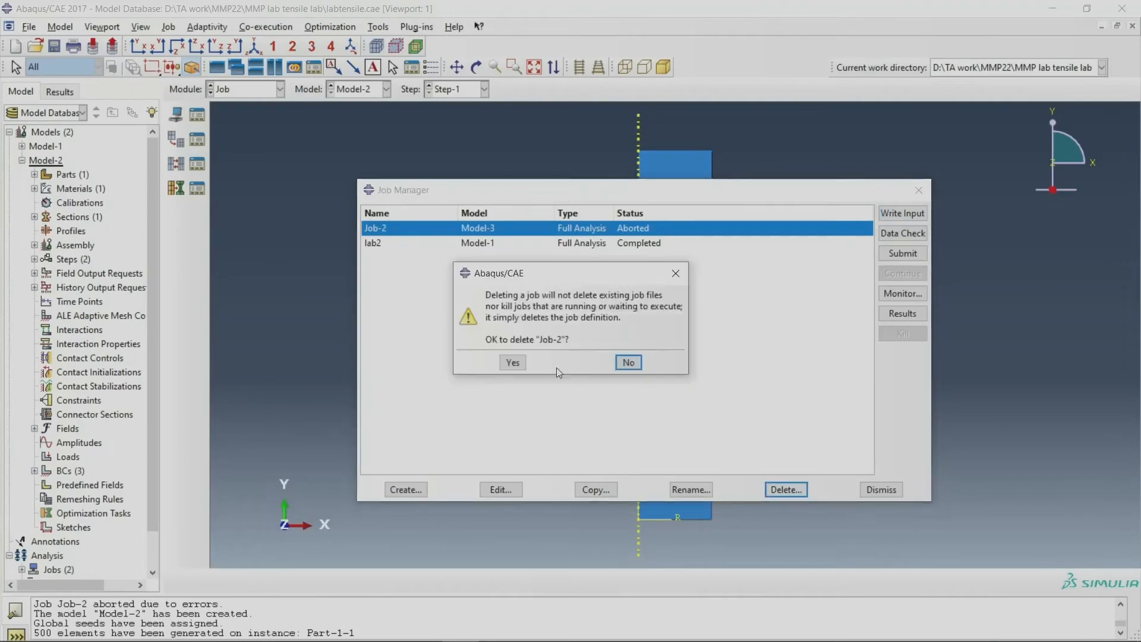
{"action": "left_click", "coordinate": [510, 362]}
Step: Create a new job named tensile1 with Model-2 as its source
{"action": "left_click", "coordinate": [406, 489]}
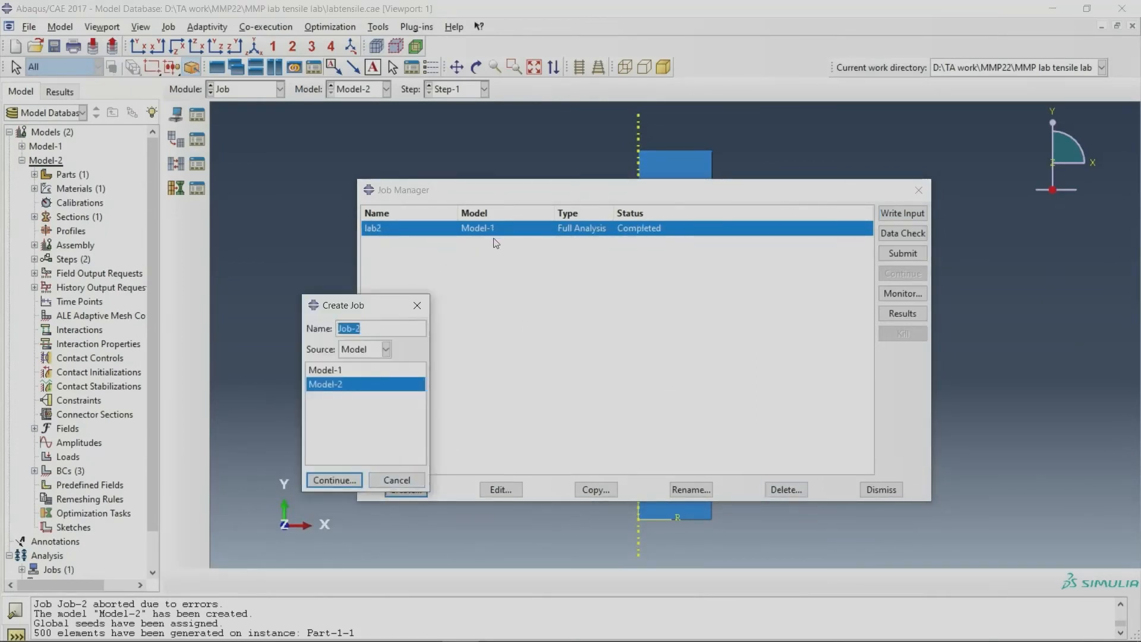
{"action": "type", "text": "tensile1"}
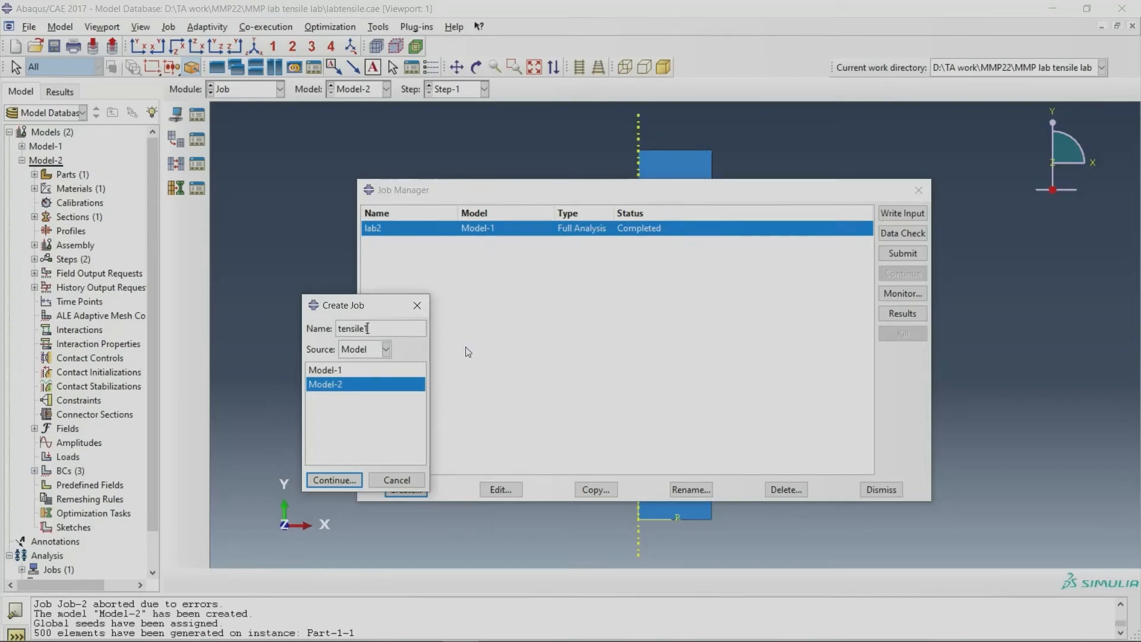
{"action": "left_click", "coordinate": [336, 482]}
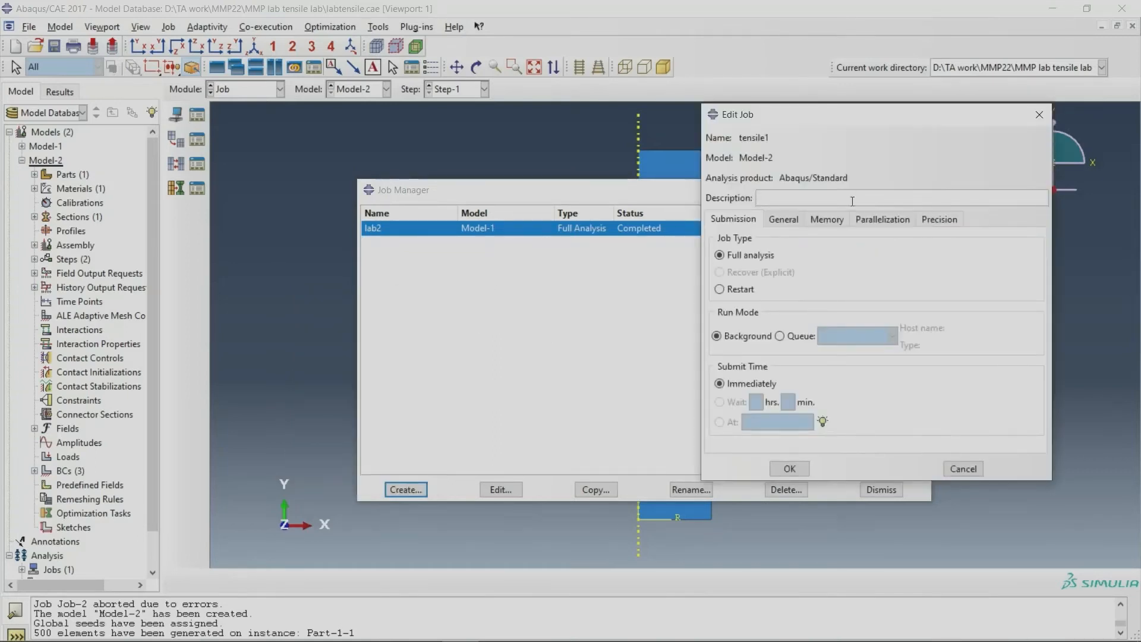
Step: Set the tensile1 job to use 10 processors for parallelization and accept its settings as a full analysis
{"action": "left_click", "coordinate": [775, 225]}
{"action": "left_click", "coordinate": [818, 224]}
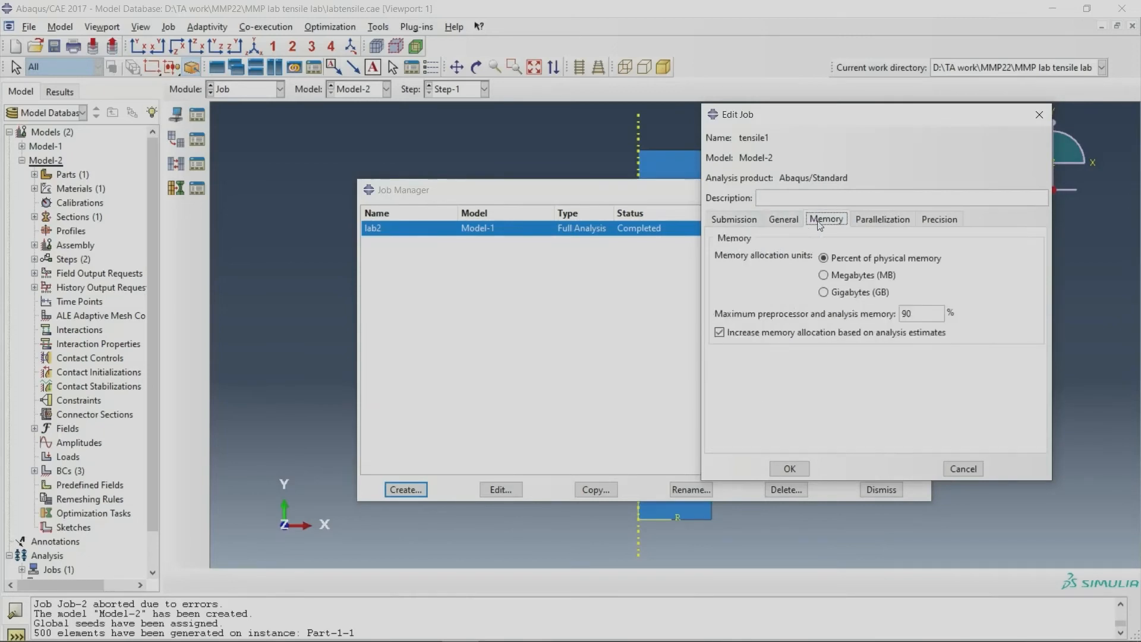
{"action": "left_click", "coordinate": [871, 227]}
{"action": "left_click", "coordinate": [791, 241]}
{"action": "left_click", "coordinate": [846, 238]}
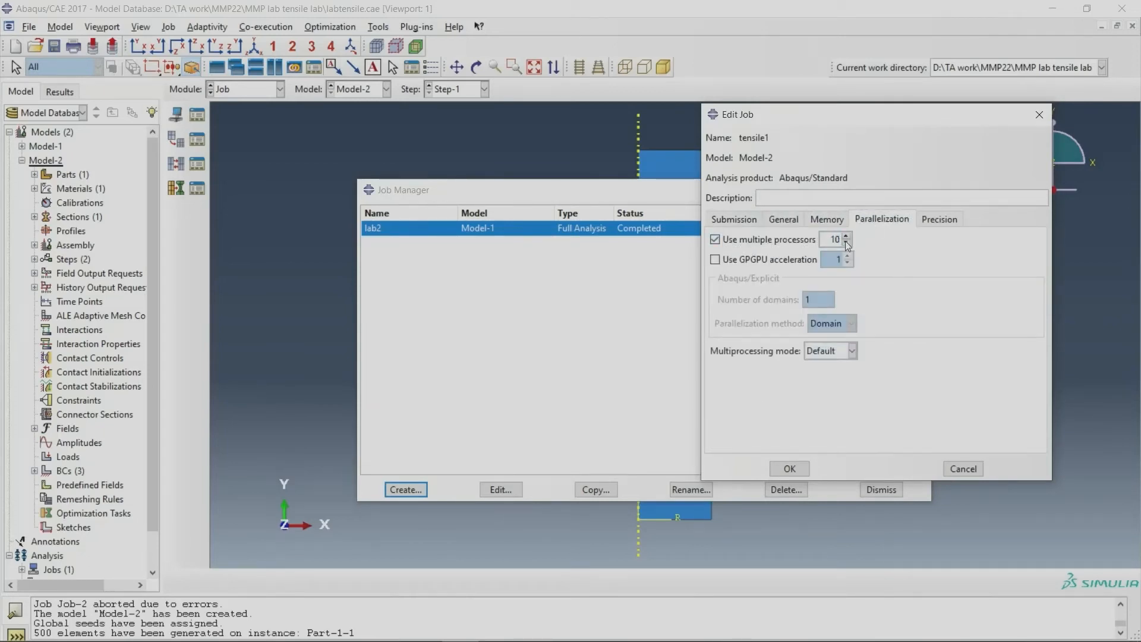
{"action": "left_click", "coordinate": [790, 469]}
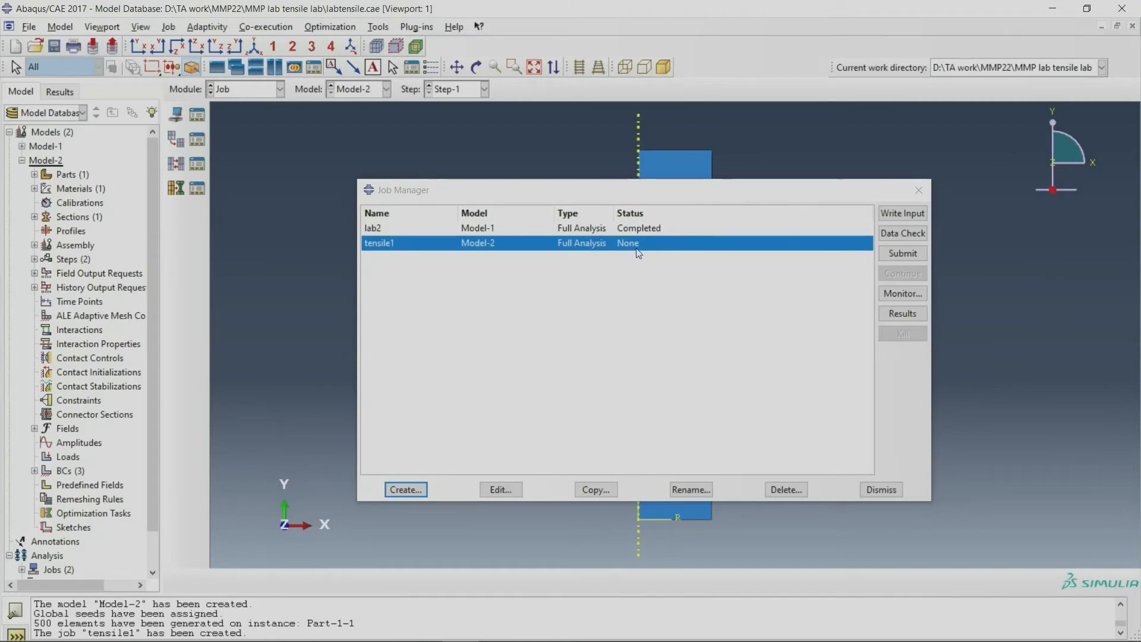
Step: Submit the tensile1 job and follow its increments in an enlarged job monitor
{"action": "left_click", "coordinate": [889, 254]}
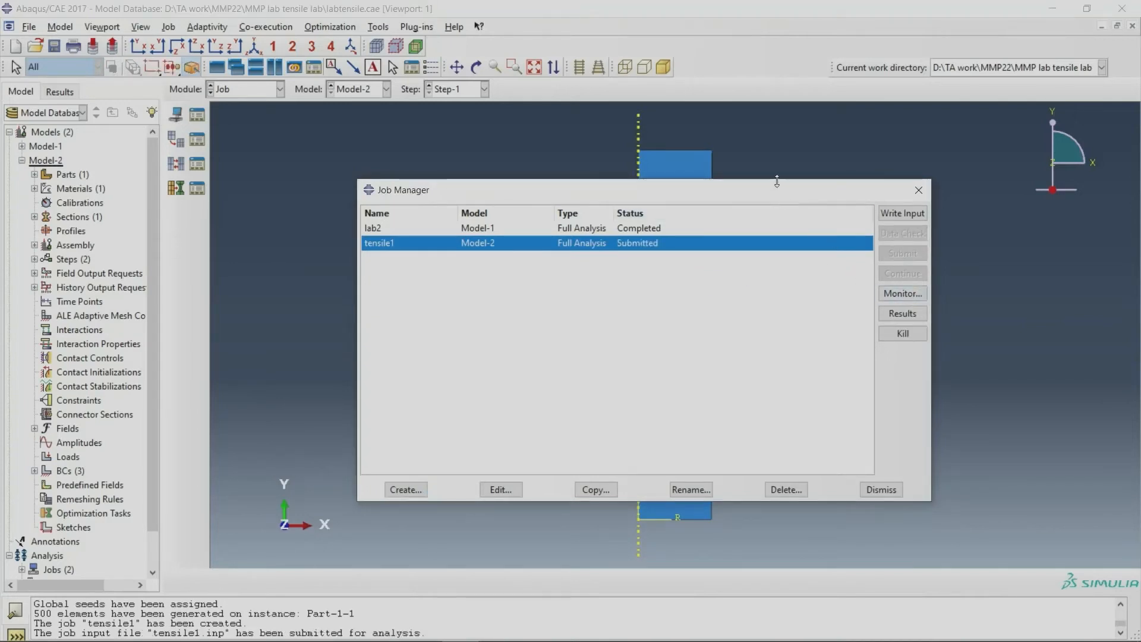
{"action": "left_click_drag", "start_coordinate": [773, 186], "coordinate": [639, 180]}
{"action": "left_click", "coordinate": [762, 279]}
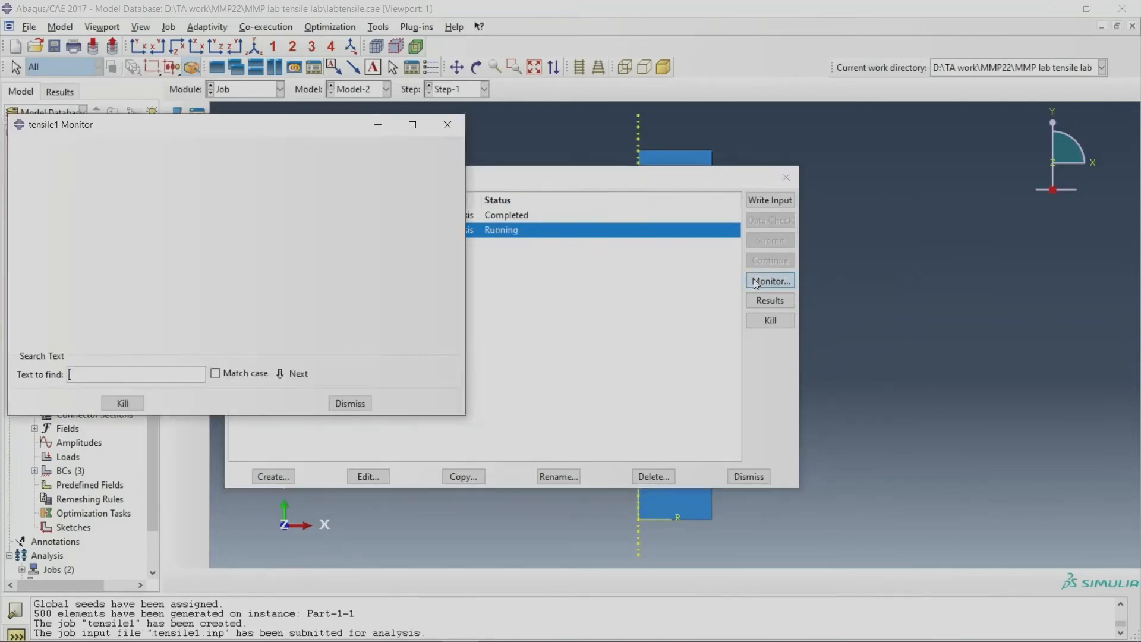
{"action": "left_click_drag", "start_coordinate": [271, 137], "coordinate": [391, 138]}
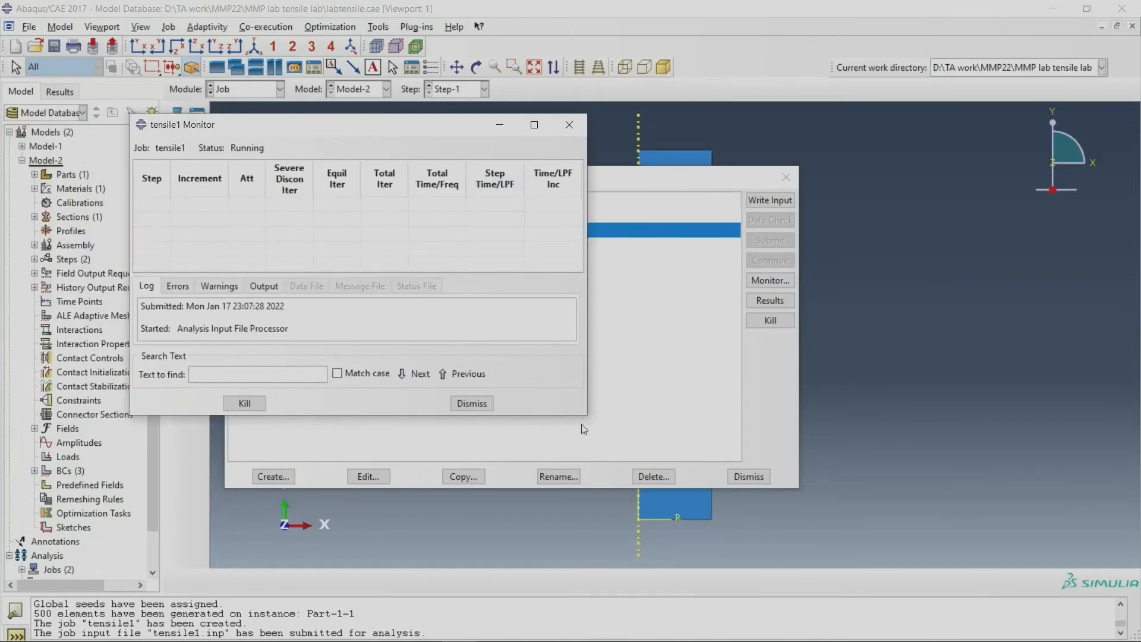
{"action": "left_click_drag", "start_coordinate": [586, 415], "coordinate": [743, 528]}
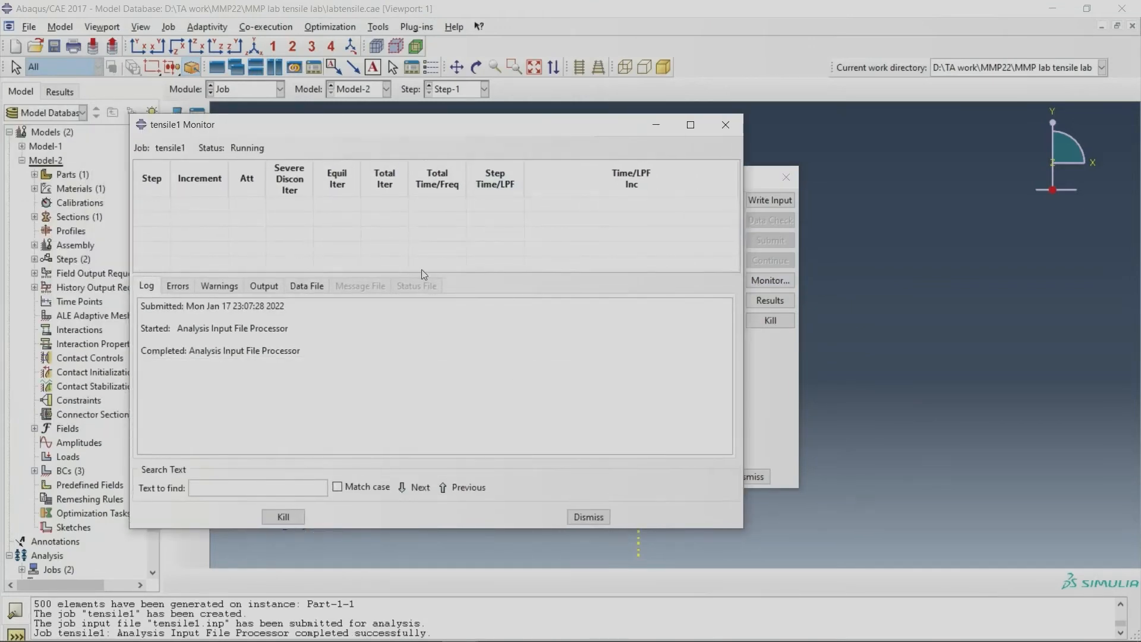
{"action": "left_click_drag", "start_coordinate": [421, 271], "coordinate": [423, 378]}
{"action": "left_click_drag", "start_coordinate": [444, 135], "coordinate": [410, 134]}
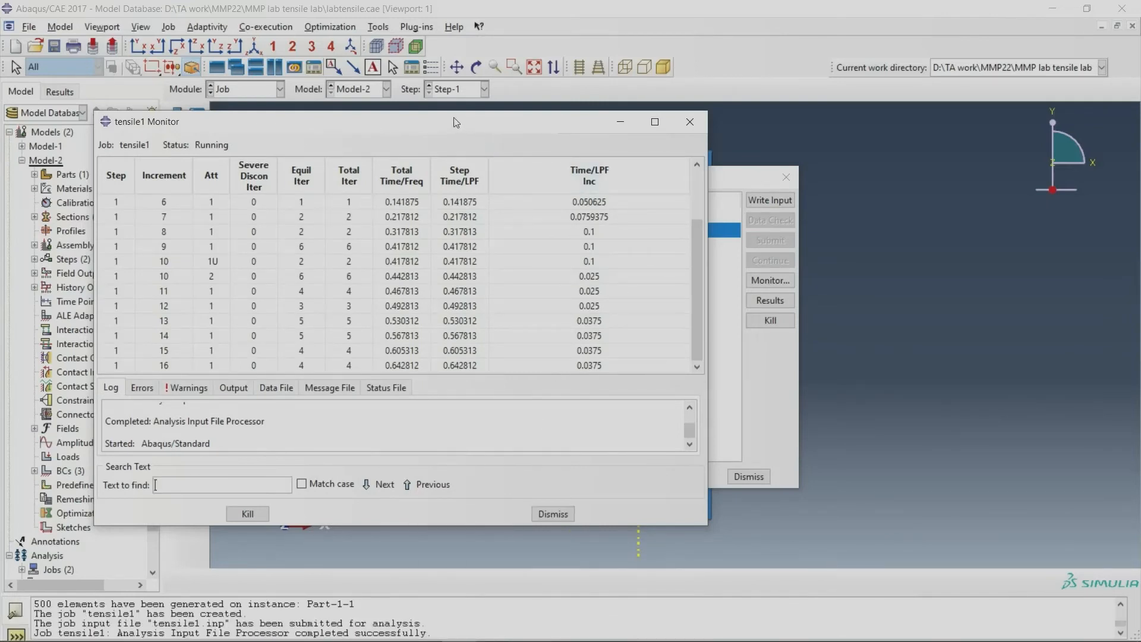
{"action": "left_click_drag", "start_coordinate": [455, 122], "coordinate": [430, 94]}
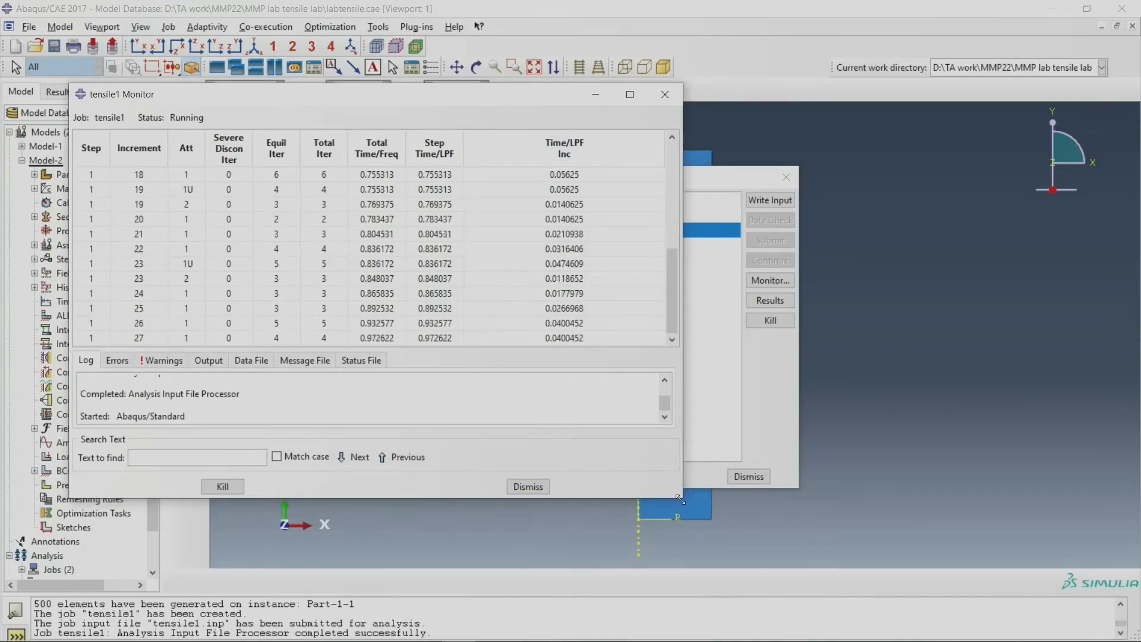
{"action": "left_click_drag", "start_coordinate": [682, 504], "coordinate": [816, 572]}
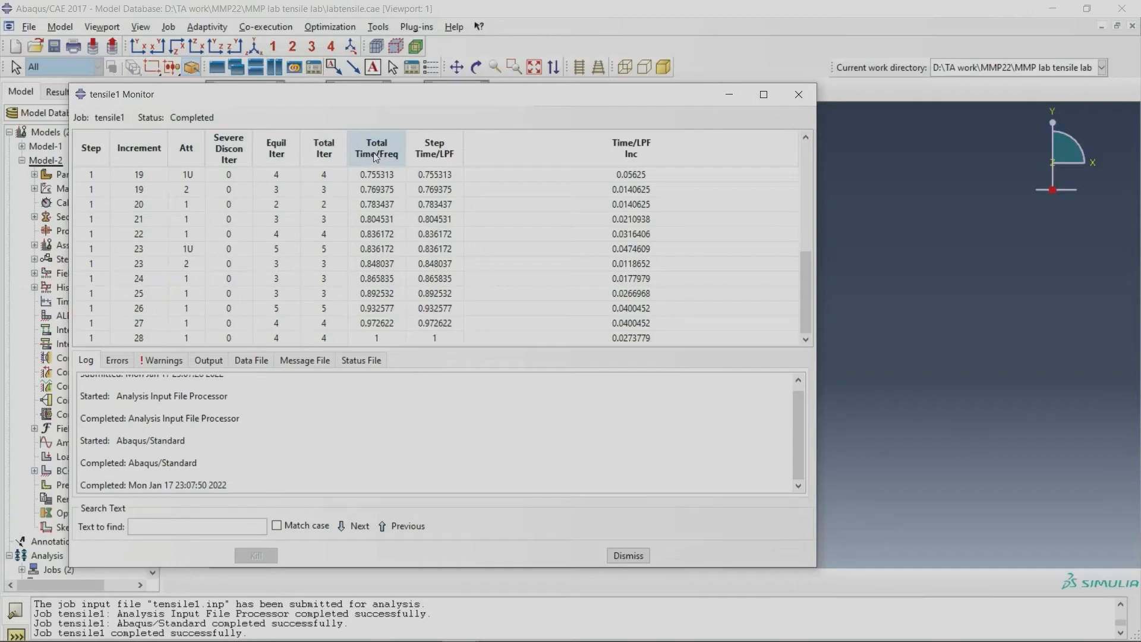
Step: Check the total time column of the final increments in the tensile1 monitor, and close the monitor
{"action": "left_click", "coordinate": [377, 338]}
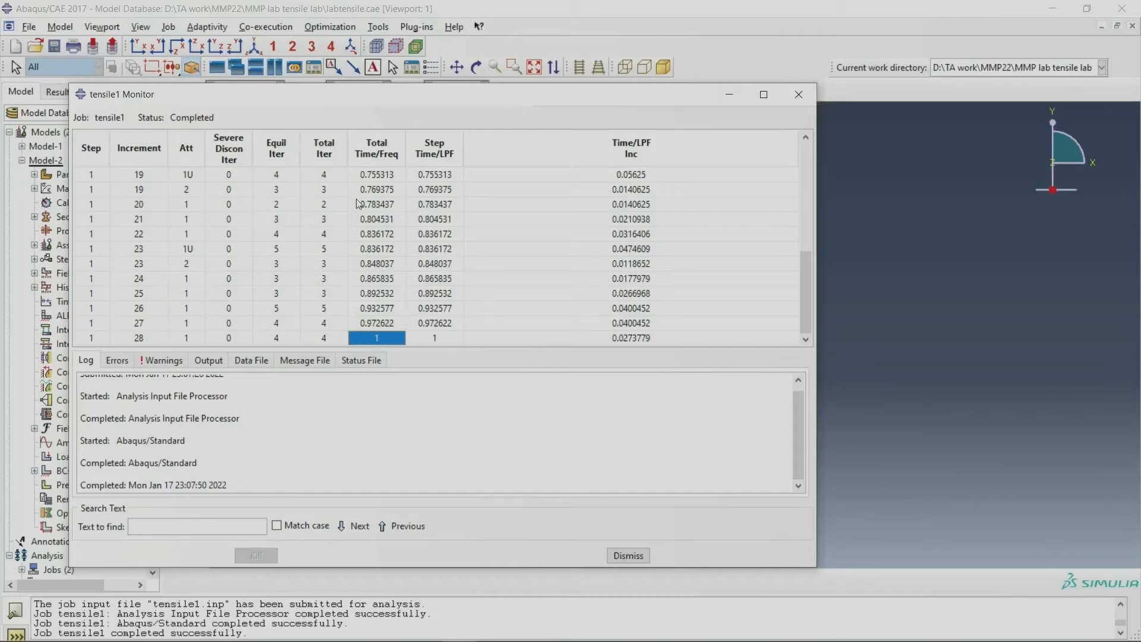
{"action": "left_click_drag", "start_coordinate": [374, 176], "coordinate": [375, 321]}
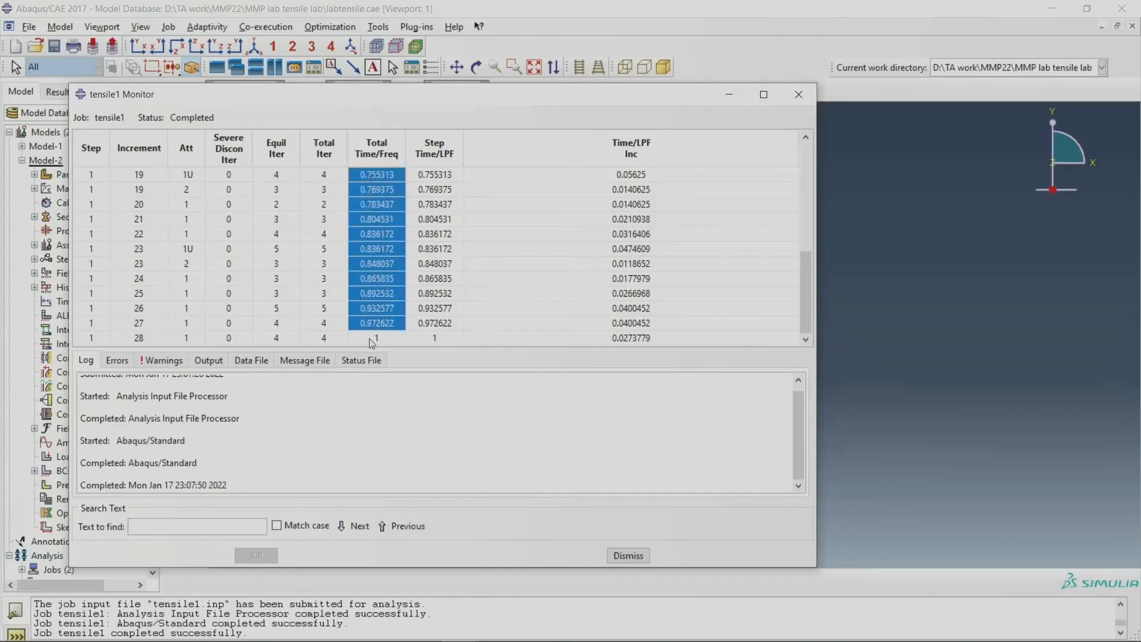
{"action": "left_click", "coordinate": [371, 338]}
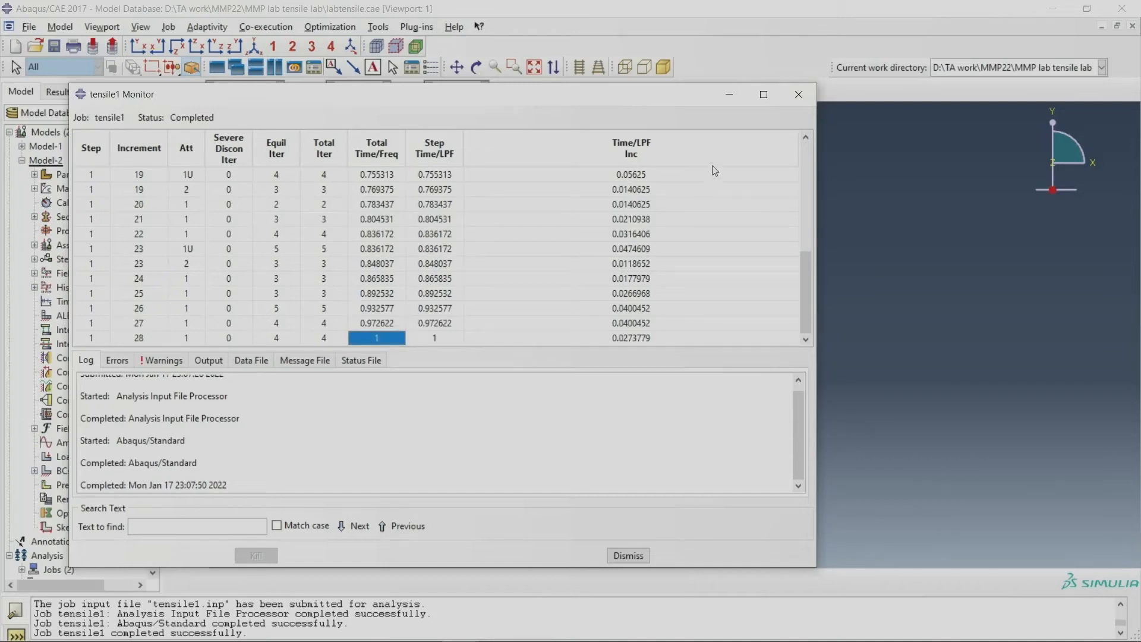
{"action": "left_click", "coordinate": [801, 101]}
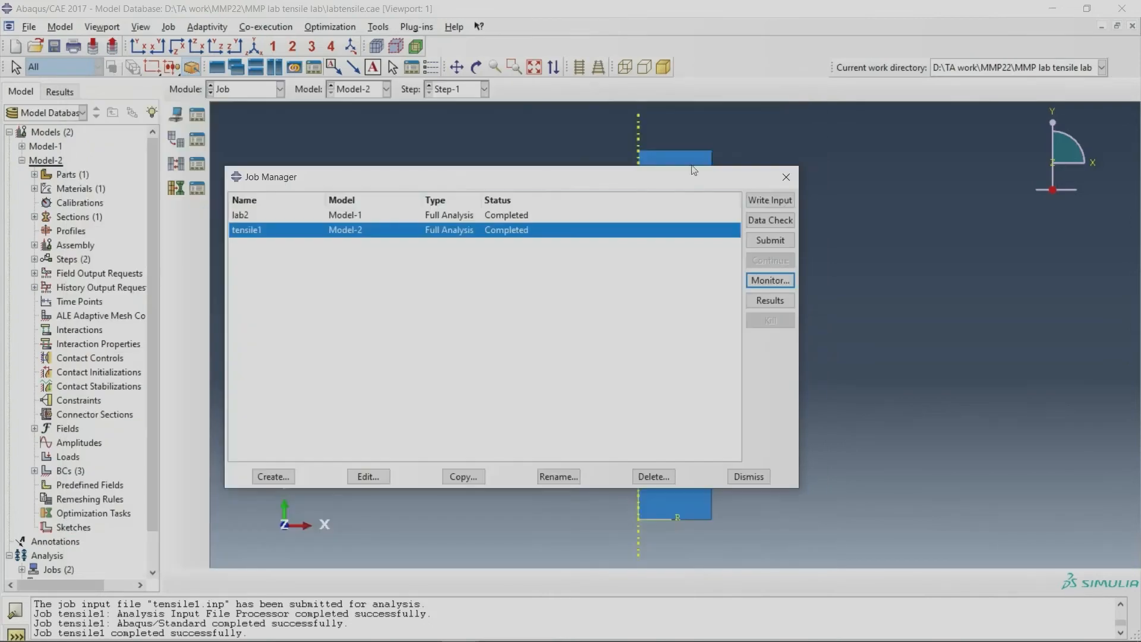
Step: Open the tensile1 results and plot the Mises stress contours on the deformed shape, comparing it with the undeformed shape
{"action": "left_click", "coordinate": [759, 299]}
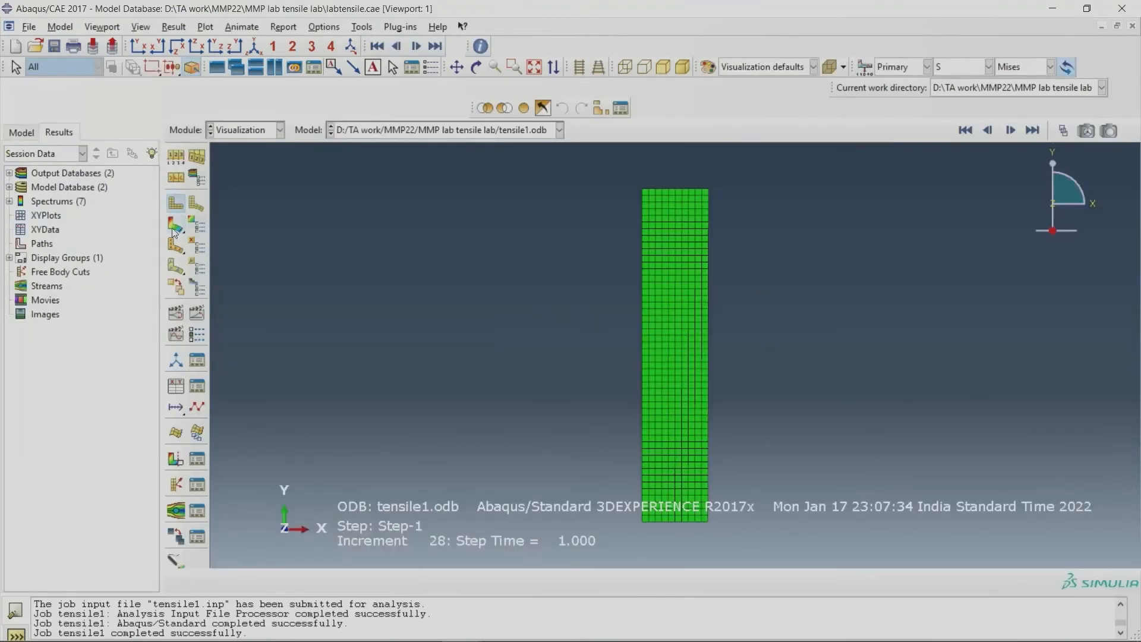
{"action": "left_click", "coordinate": [174, 231]}
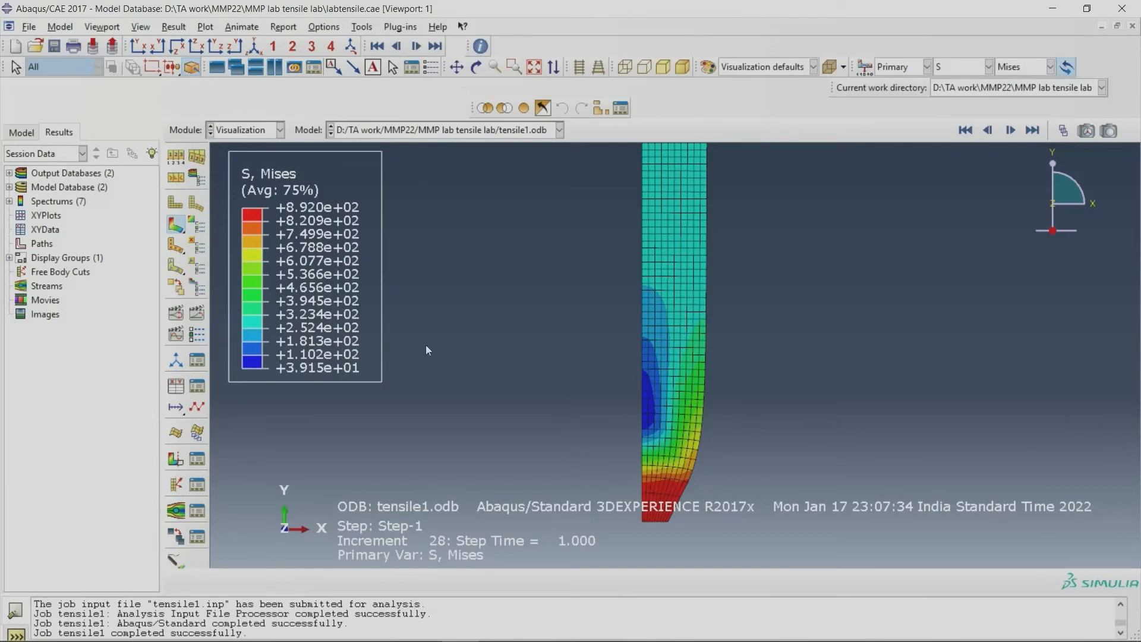
{"action": "left_click", "coordinate": [176, 210]}
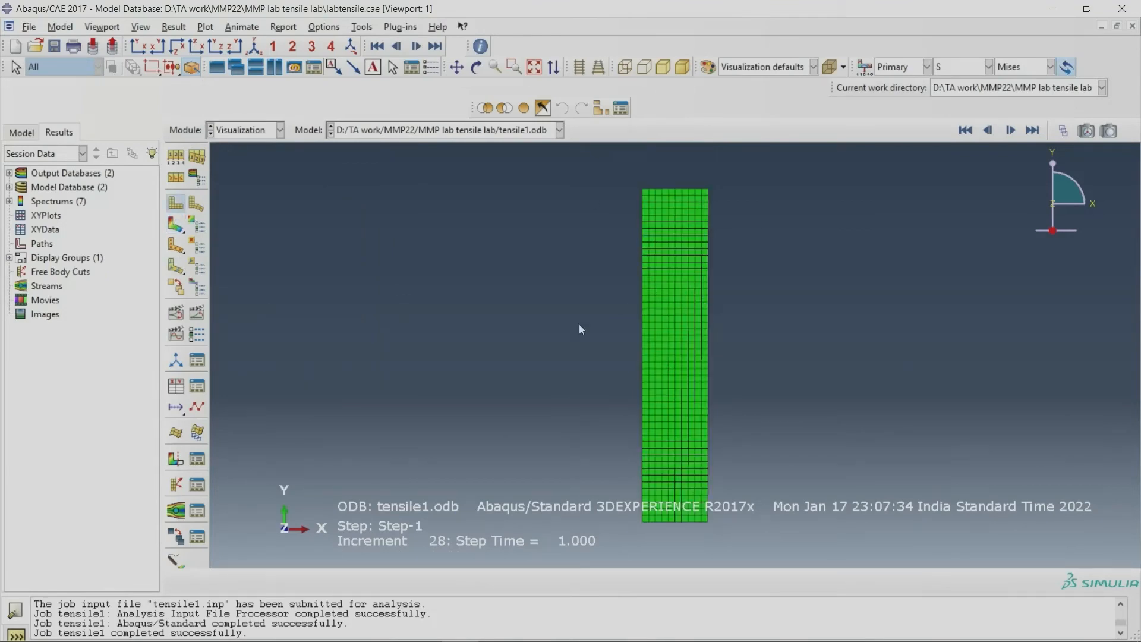
{"action": "left_click", "coordinate": [174, 230]}
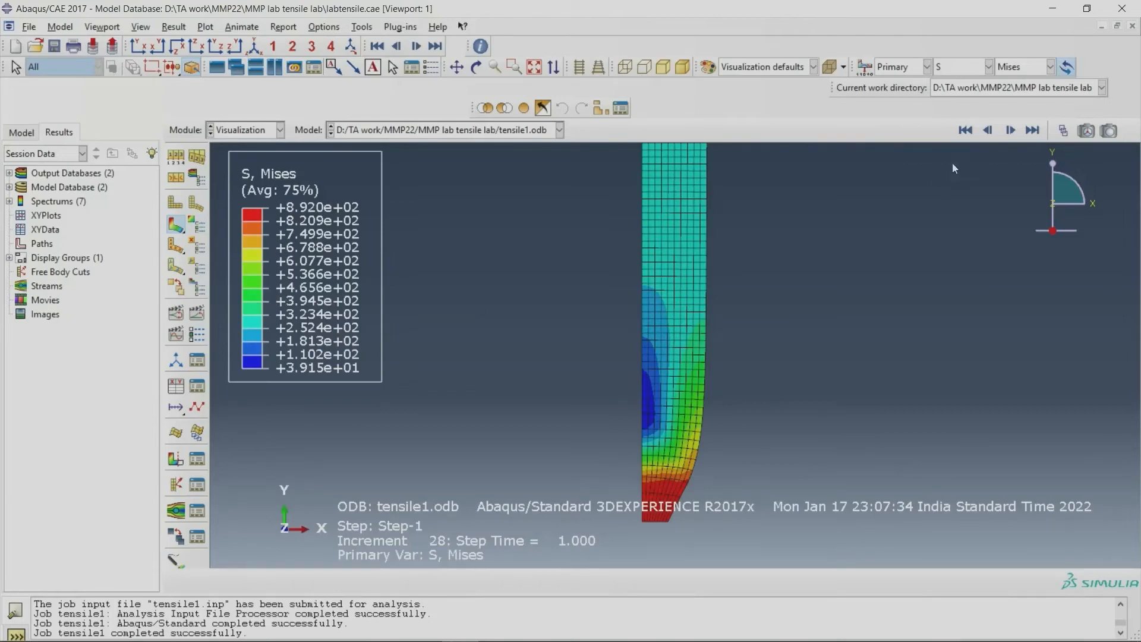
{"action": "left_click", "coordinate": [1063, 130]}
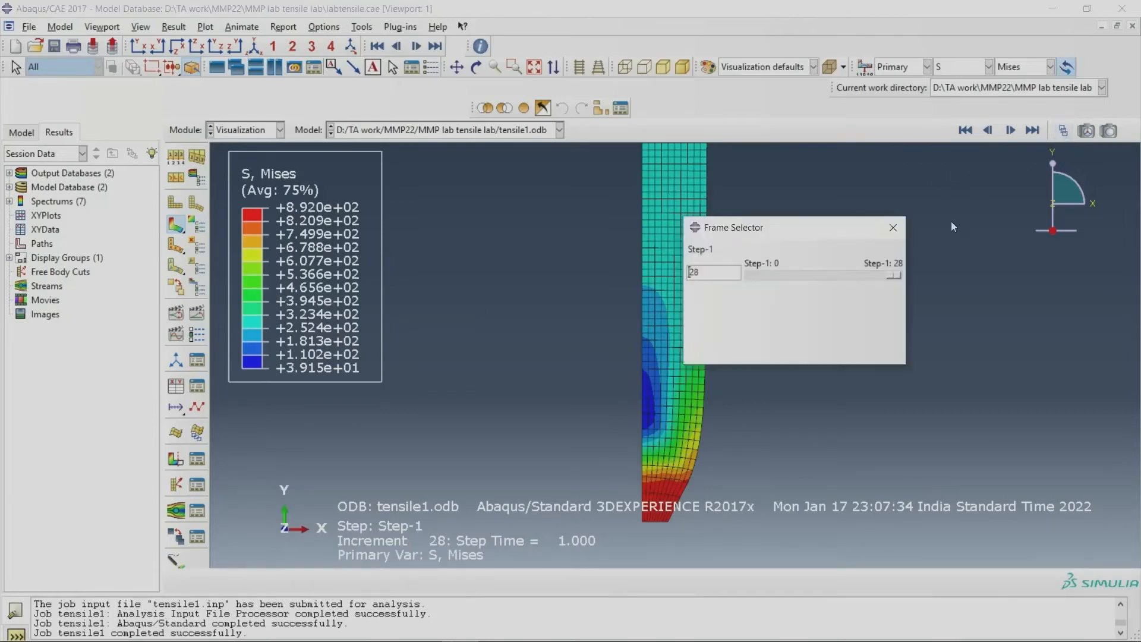
{"action": "left_click", "coordinate": [892, 226]}
Step: Animate the stress contours over the time history and slow the animation's frame rate to a bit above mid-range in Loop mode
{"action": "left_click", "coordinate": [196, 315]}
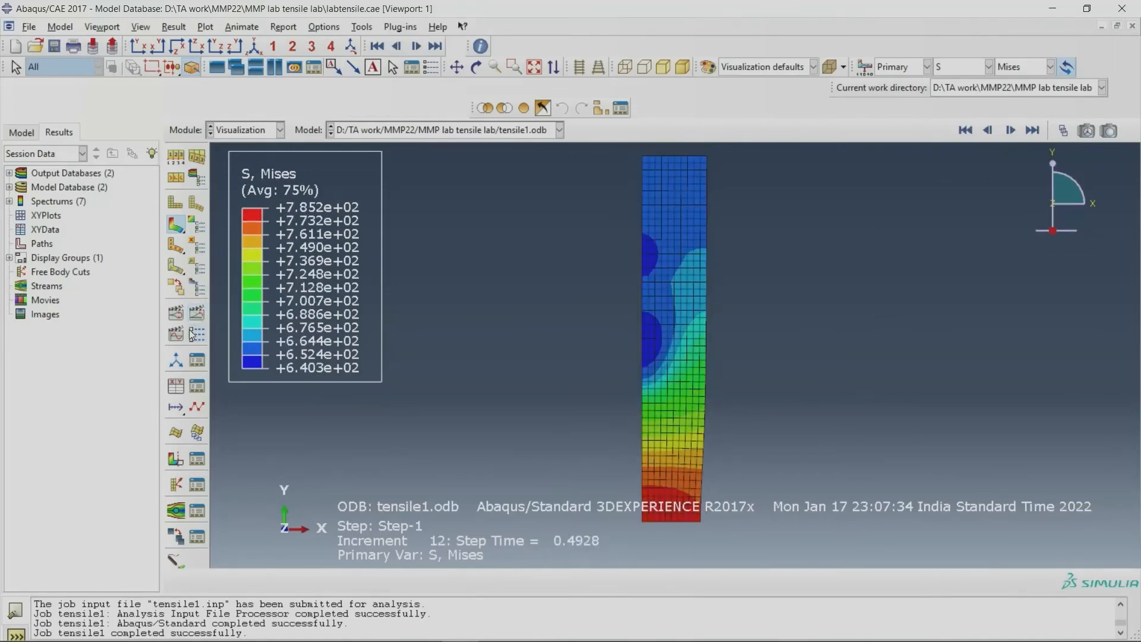
{"action": "left_click", "coordinate": [196, 334]}
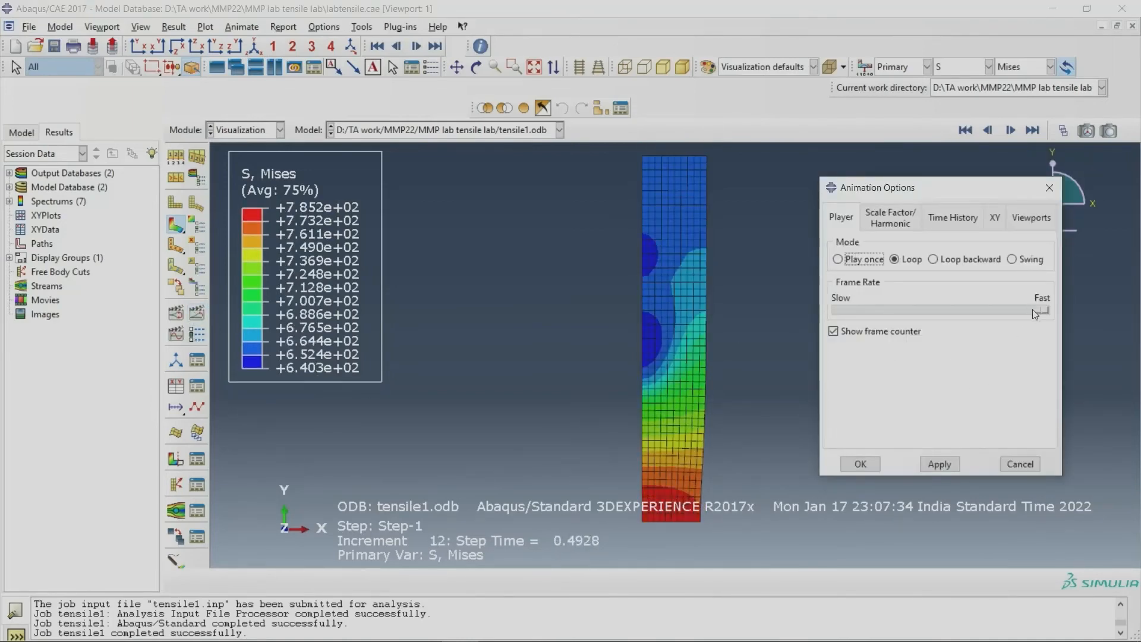
{"action": "left_click_drag", "start_coordinate": [1035, 313], "coordinate": [968, 313]}
{"action": "left_click", "coordinate": [939, 464]}
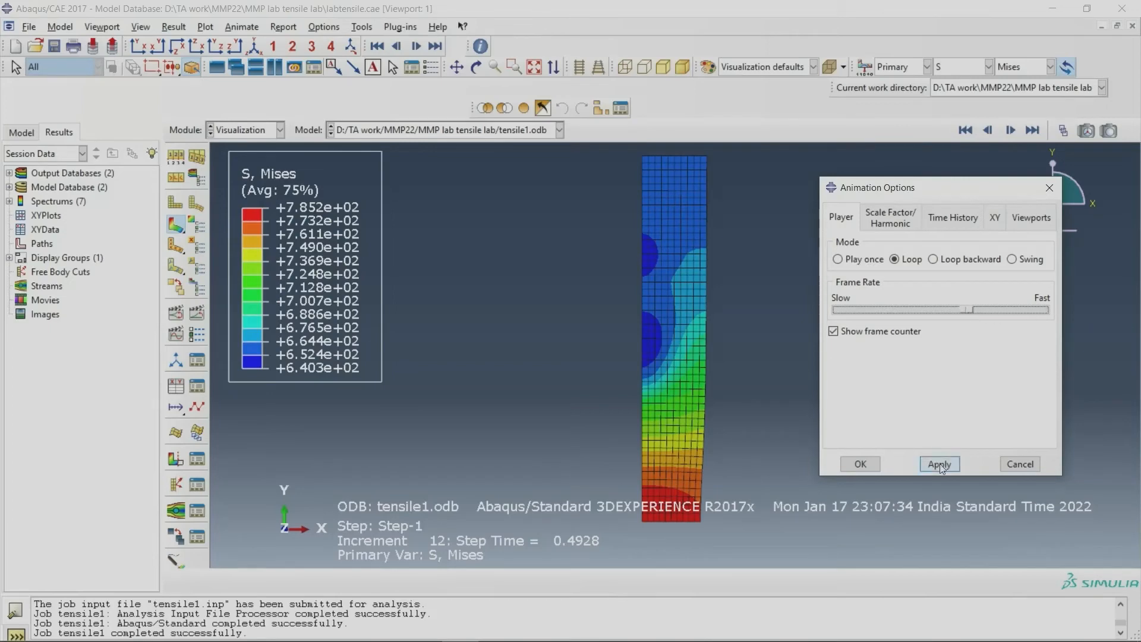
{"action": "left_click", "coordinate": [943, 466]}
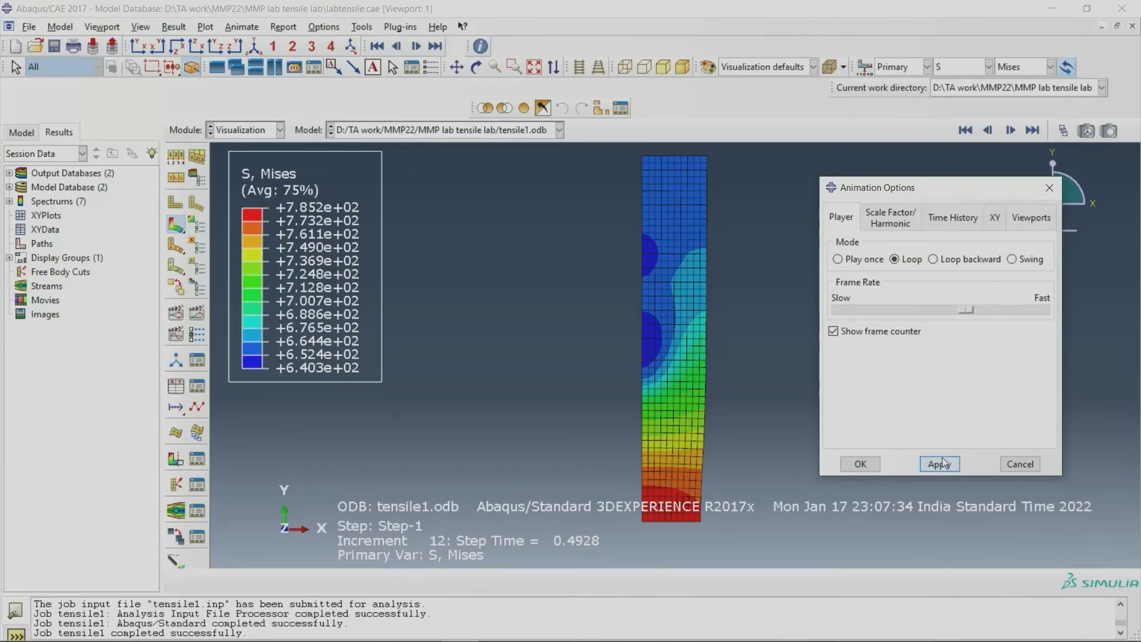
Step: Replay the time-history animation at the slower frame rate, close the animation options and stop the playback
{"action": "left_click", "coordinate": [196, 313]}
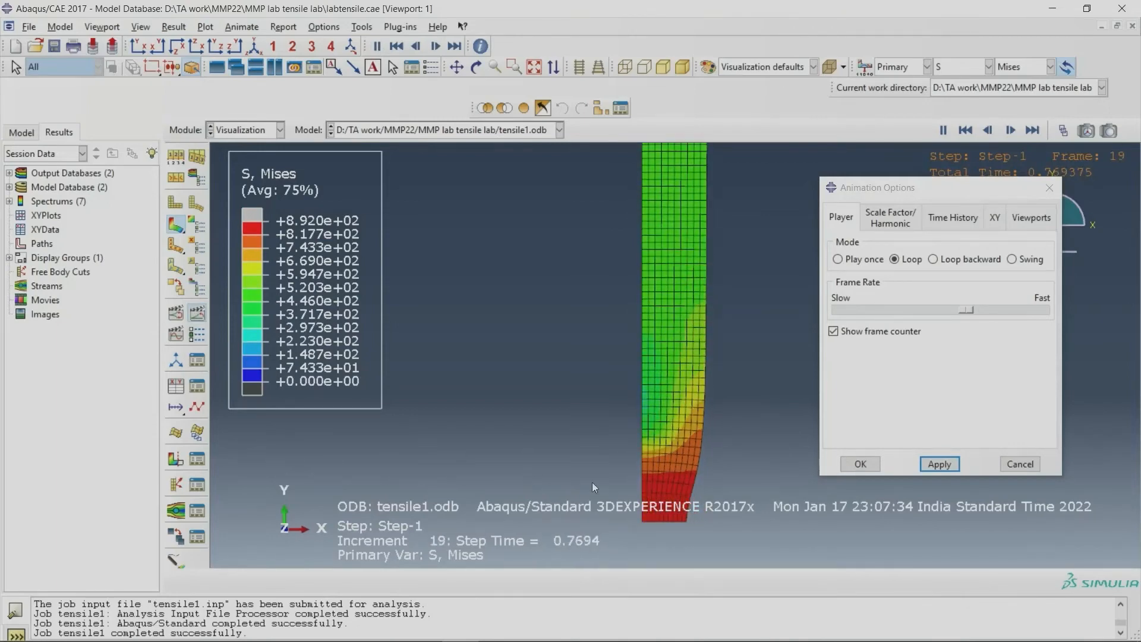
{"action": "left_click", "coordinate": [869, 464]}
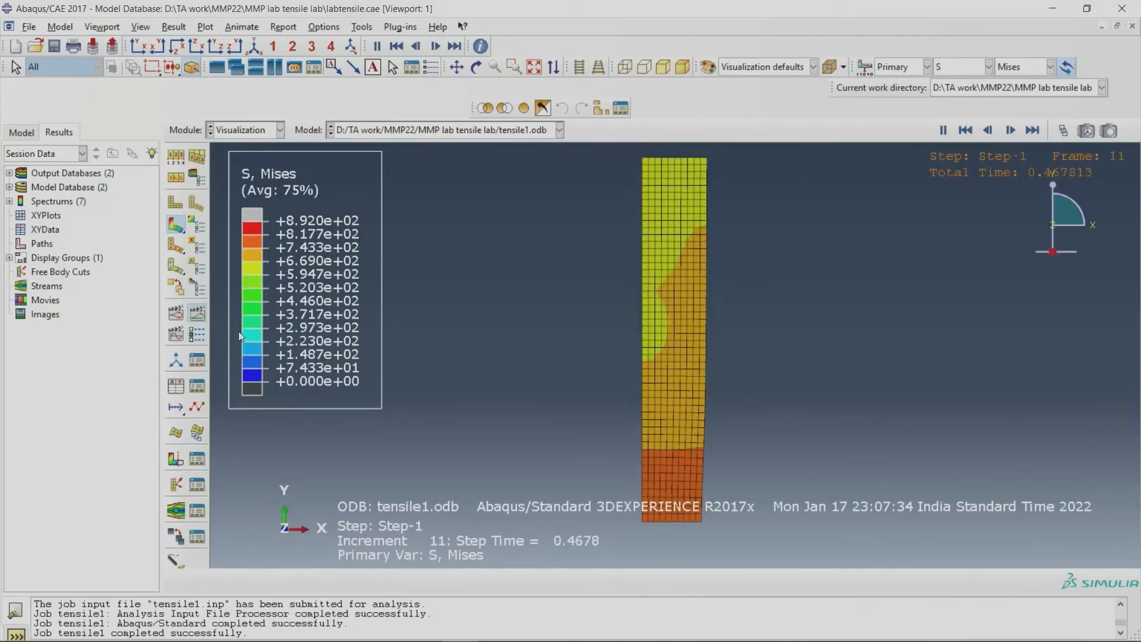
{"action": "left_click", "coordinate": [197, 312]}
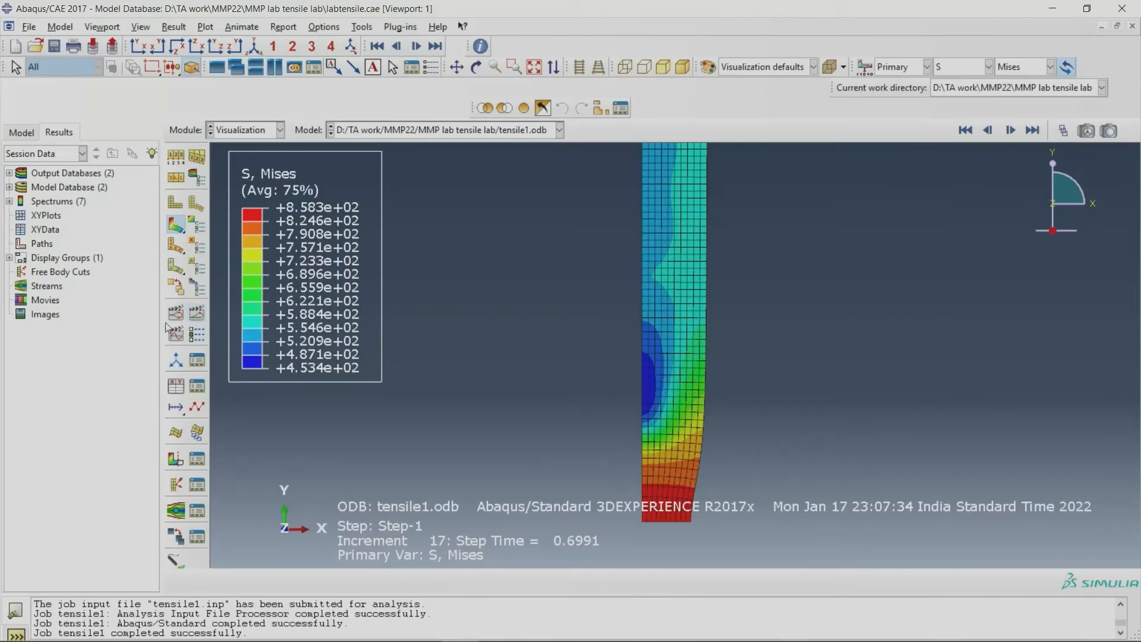
Step: Set the ODB display options to sweep the axisymmetric elements from 0 to 360 degrees
{"action": "left_click", "coordinate": [197, 177]}
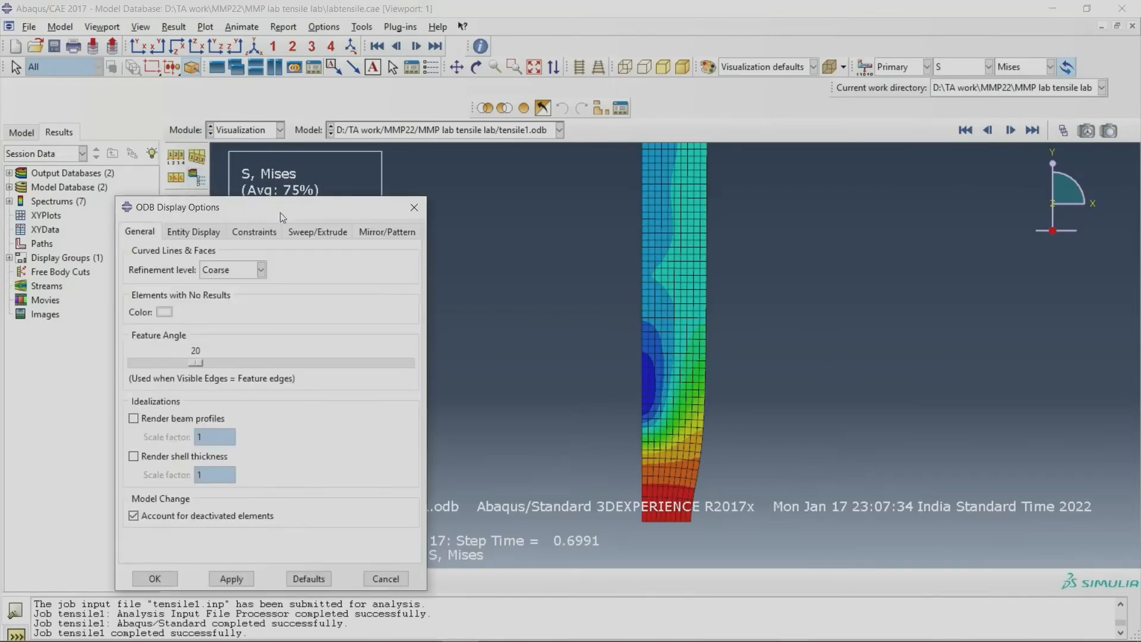
{"action": "left_click", "coordinate": [414, 208]}
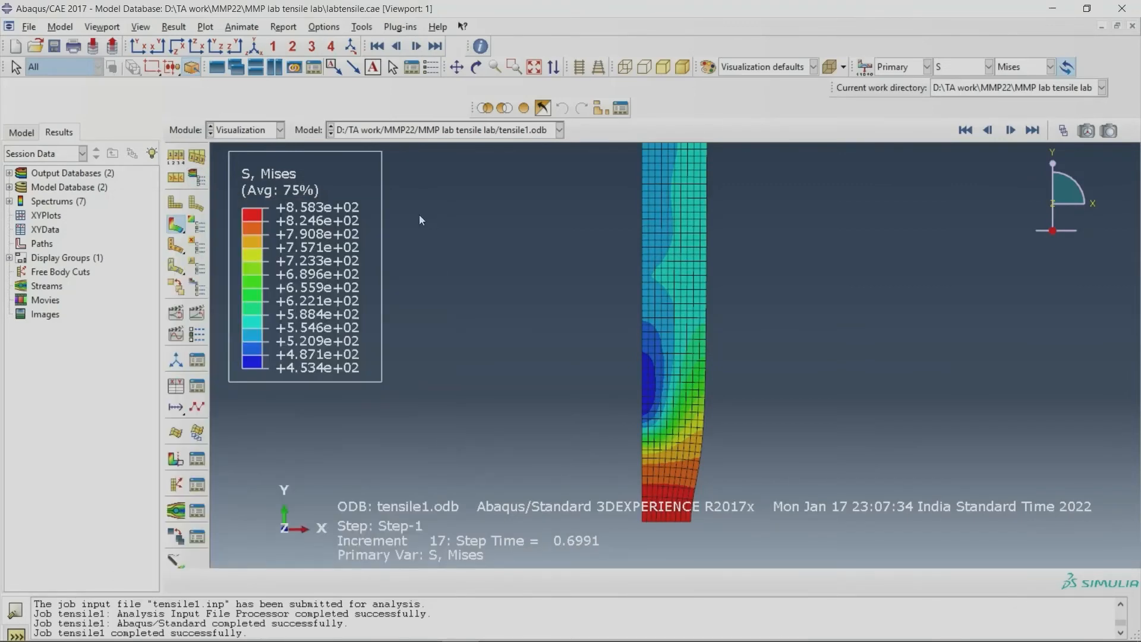
{"action": "left_click", "coordinate": [196, 177]}
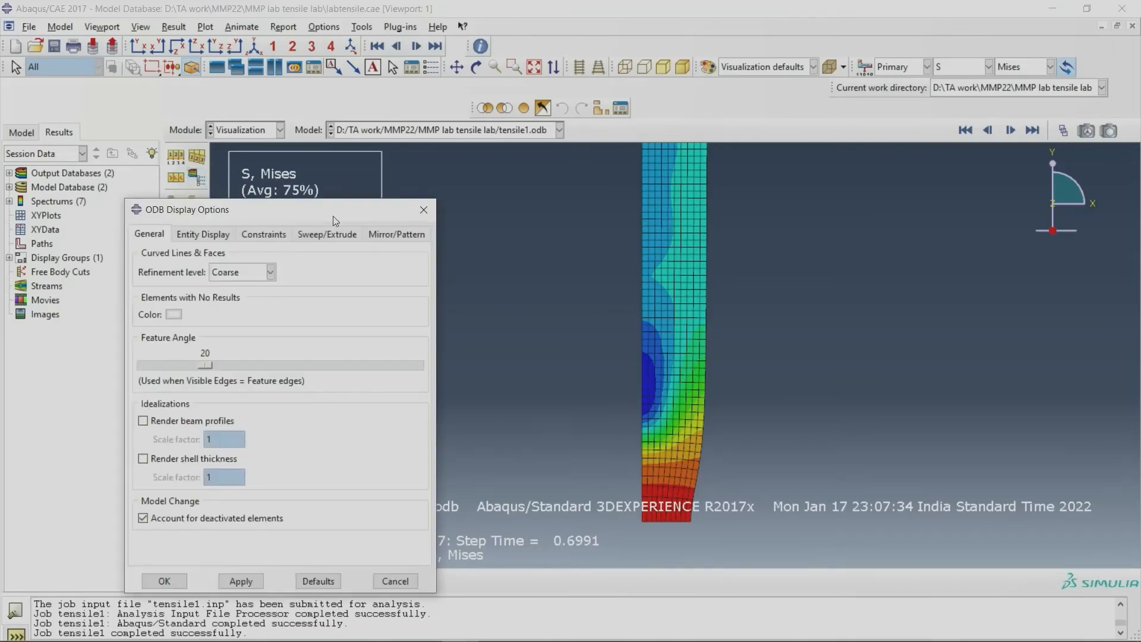
{"action": "left_click_drag", "start_coordinate": [335, 221], "coordinate": [364, 242]}
{"action": "left_click", "coordinate": [358, 256]}
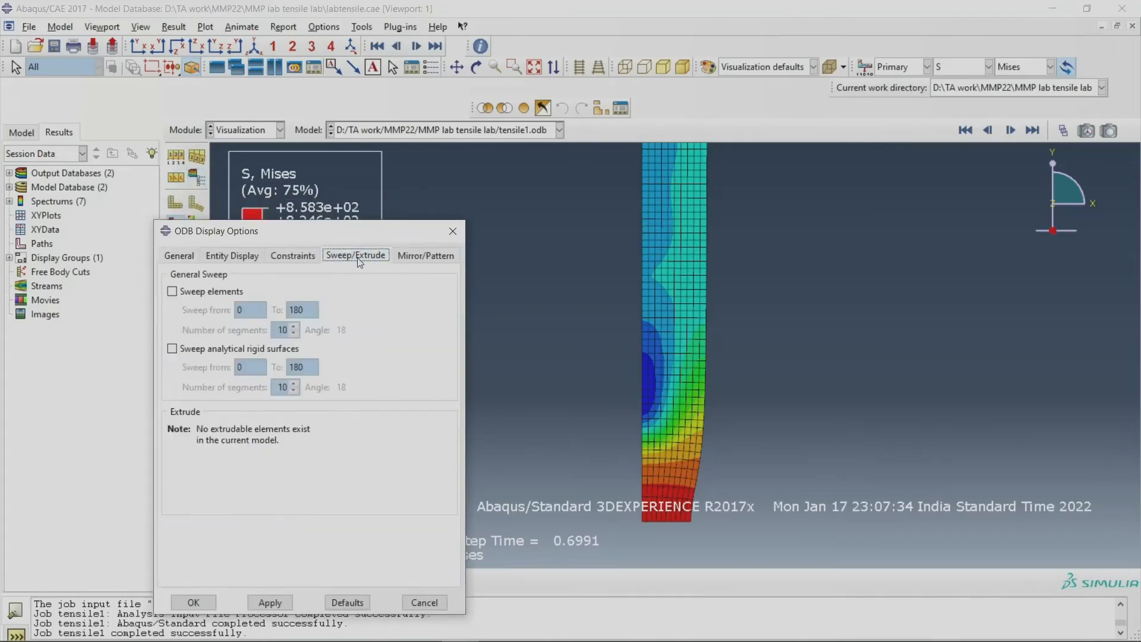
{"action": "left_click", "coordinate": [198, 295]}
{"action": "double_click", "coordinate": [306, 312]}
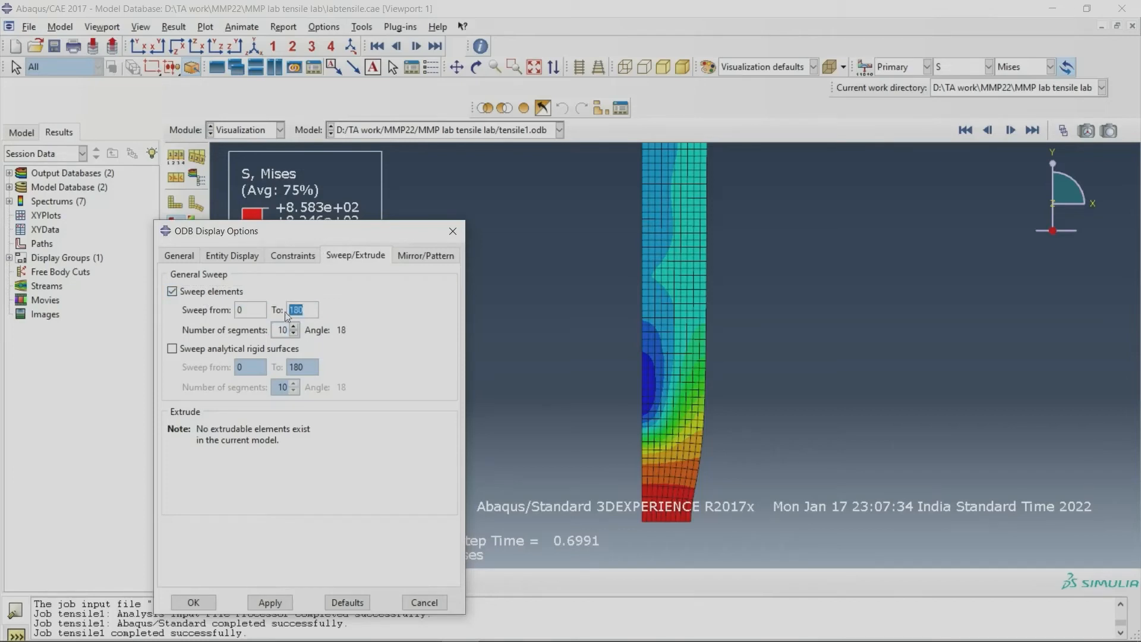
{"action": "type", "text": "360"}
Step: Mirror the swept model about the XZ plane, apply the display options and fit the full specimen in the viewport
{"action": "left_click", "coordinate": [424, 255]}
{"action": "left_click", "coordinate": [262, 313]}
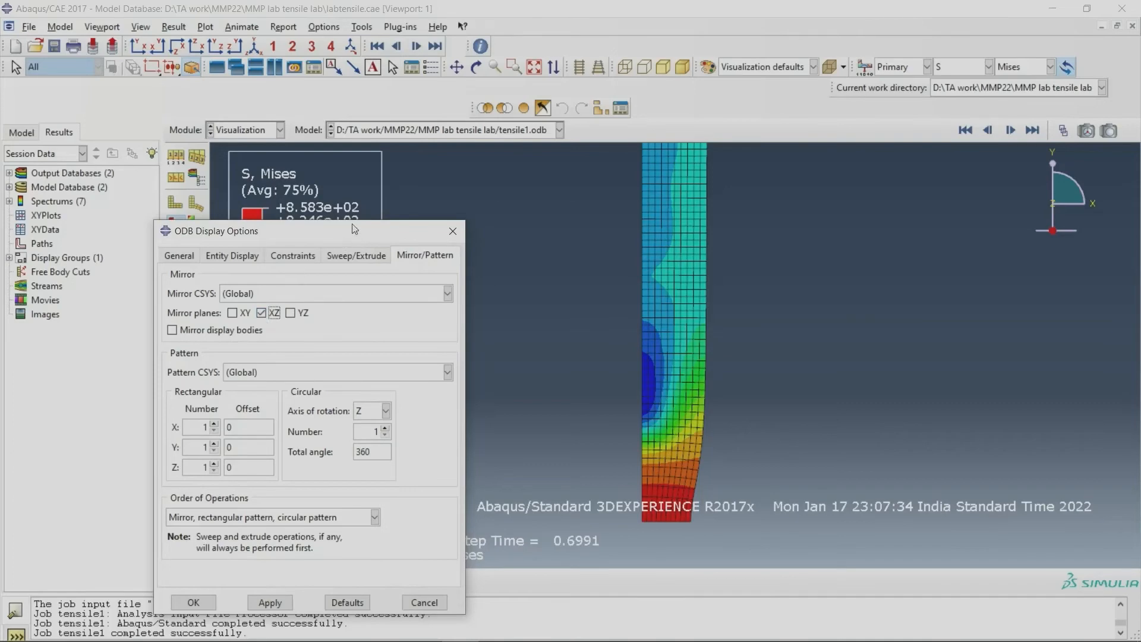
{"action": "left_click_drag", "start_coordinate": [355, 229], "coordinate": [670, 223]}
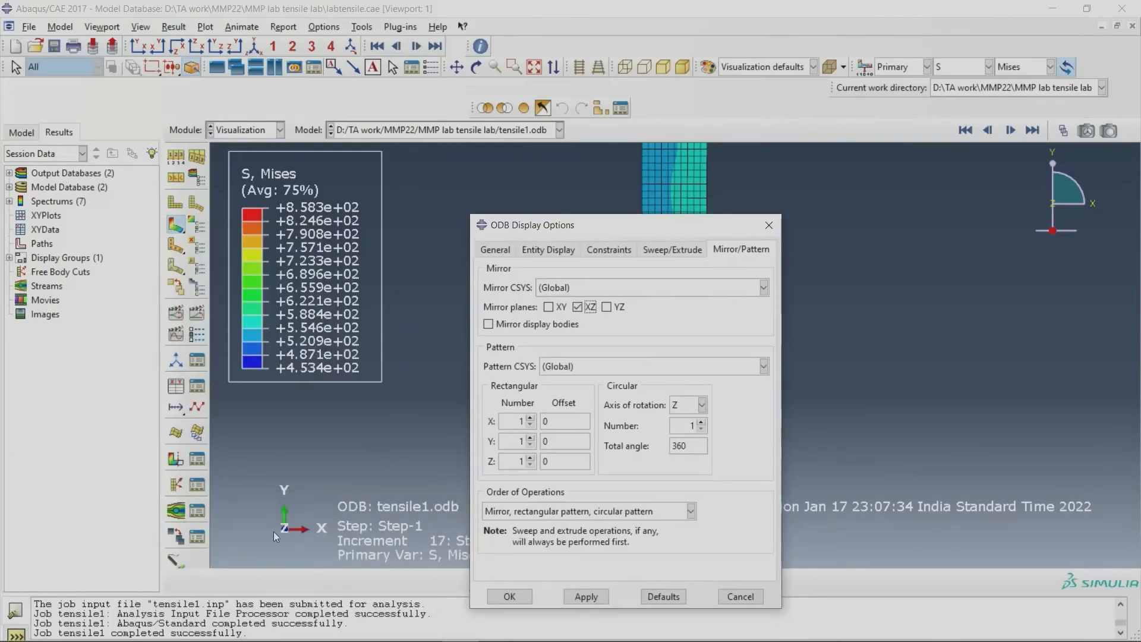
{"action": "left_click_drag", "start_coordinate": [647, 235], "coordinate": [226, 367]}
{"action": "left_click", "coordinate": [340, 583]}
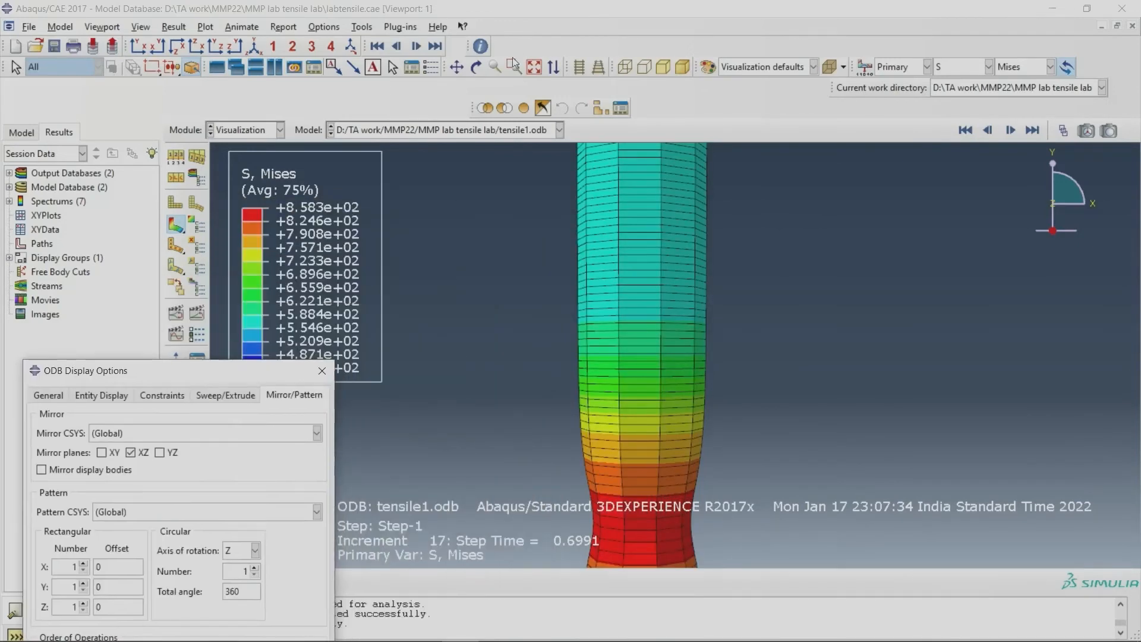
{"action": "left_click", "coordinate": [534, 66]}
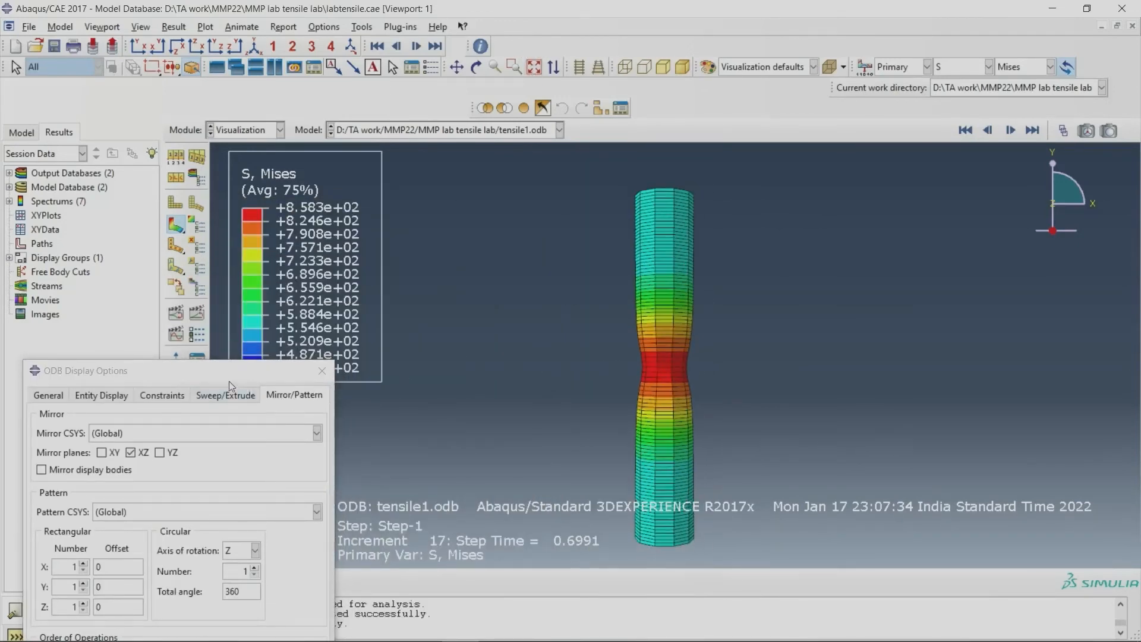
{"action": "left_click_drag", "start_coordinate": [229, 386], "coordinate": [219, 487]}
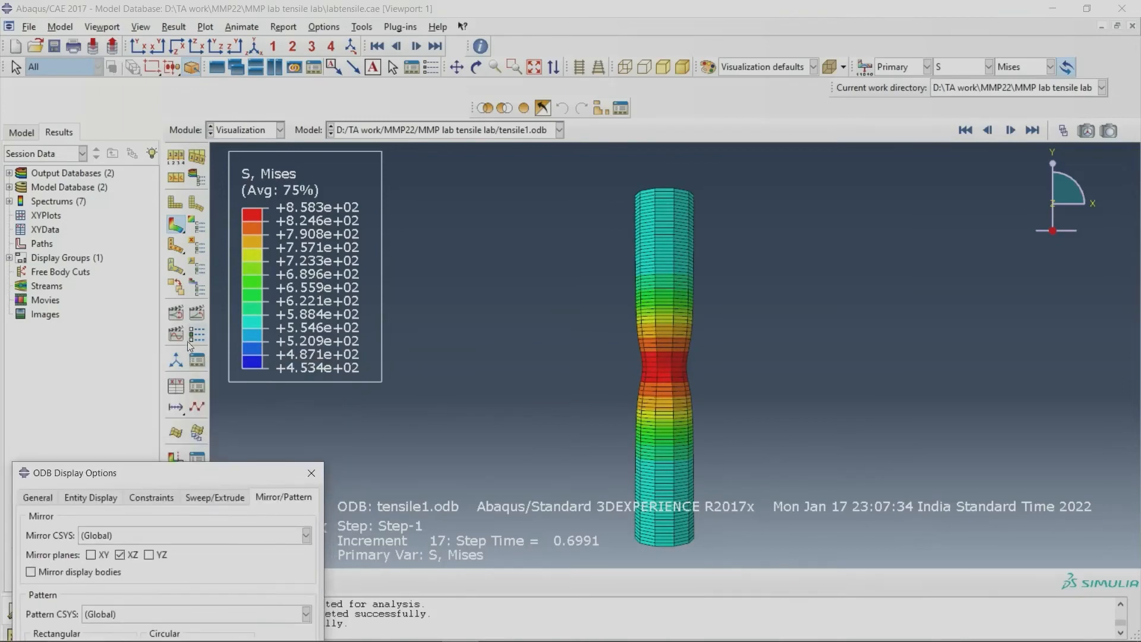
Step: Animate the Mises stress on the full 3D specimen over the time history and rotate it to a slightly tilted view
{"action": "left_click", "coordinate": [198, 313]}
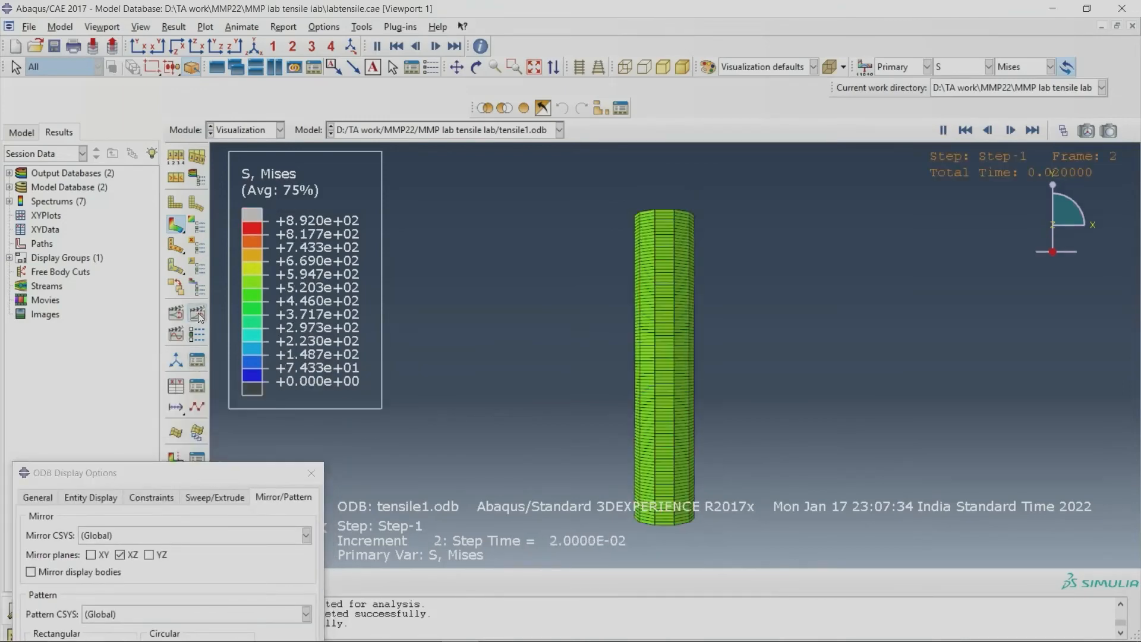
{"action": "left_click", "coordinate": [476, 67]}
{"action": "left_click_drag", "start_coordinate": [671, 333], "coordinate": [650, 477]}
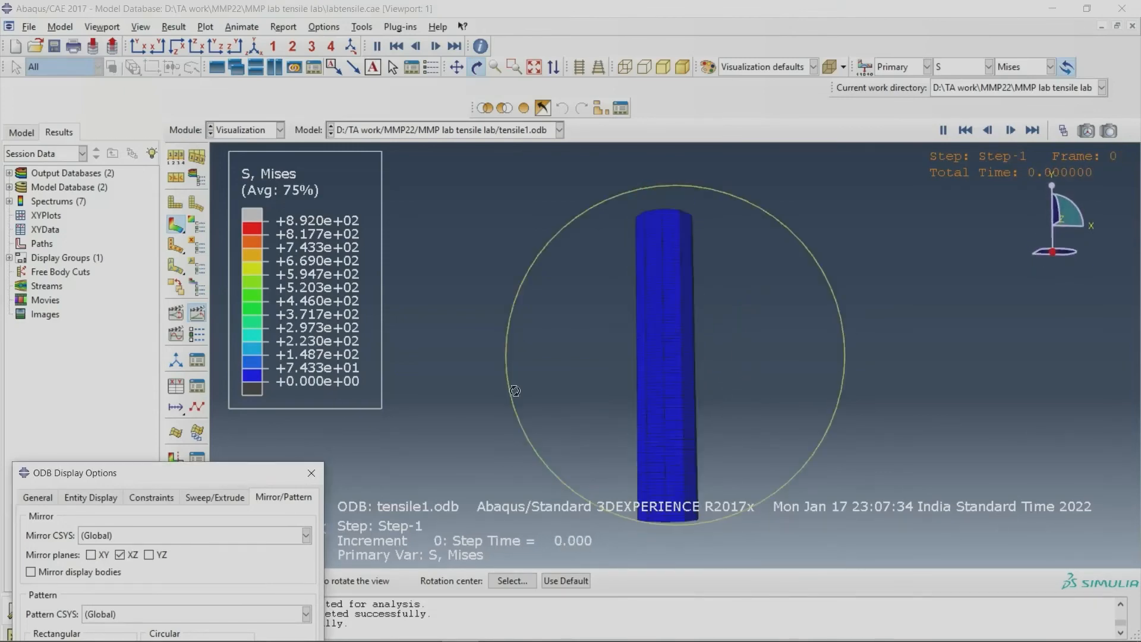
Step: Turn off the XZ mirror and the element sweep, apply both changes and close the ODB display options
{"action": "left_click_drag", "start_coordinate": [121, 472], "coordinate": [333, 239]}
{"action": "left_click", "coordinate": [326, 321]}
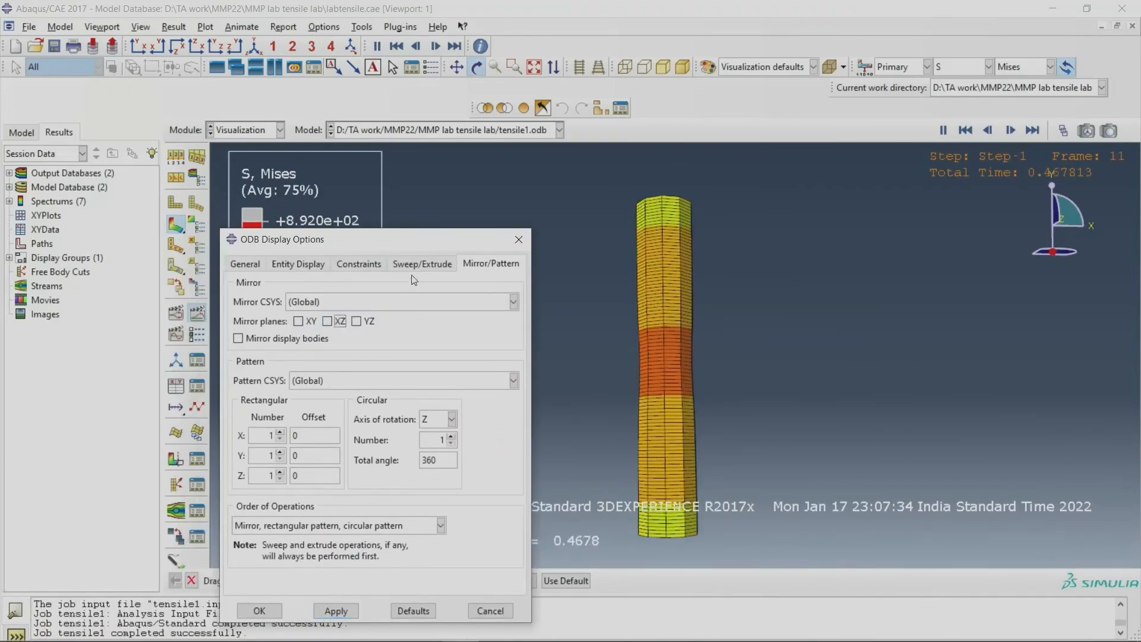
{"action": "left_click", "coordinate": [421, 264]}
{"action": "left_click", "coordinate": [269, 300]}
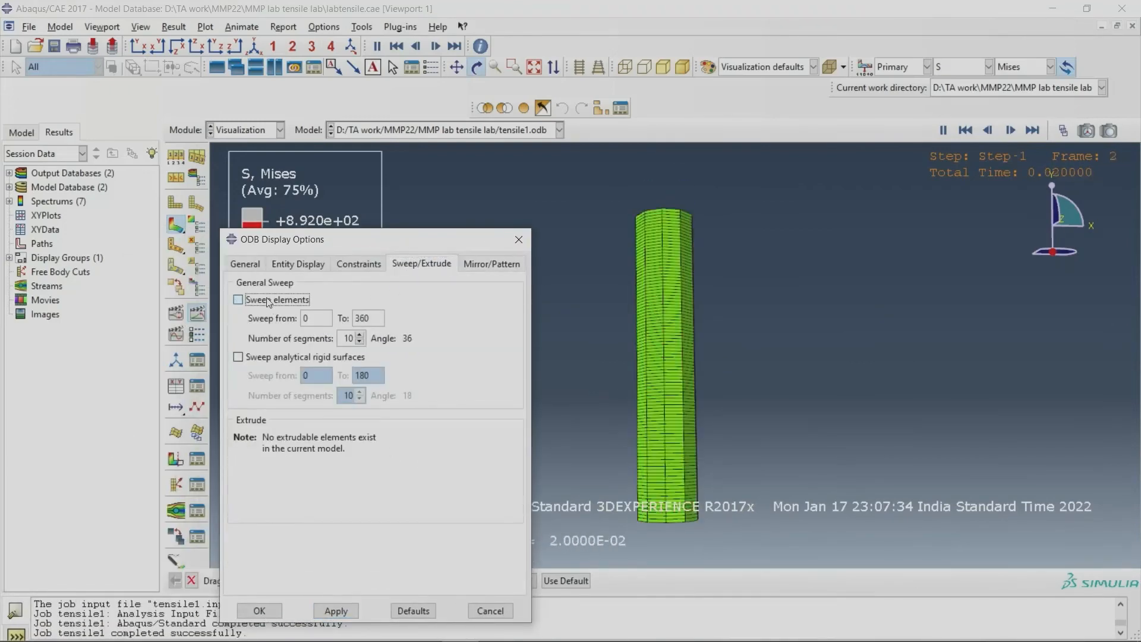
{"action": "left_click", "coordinate": [336, 611]}
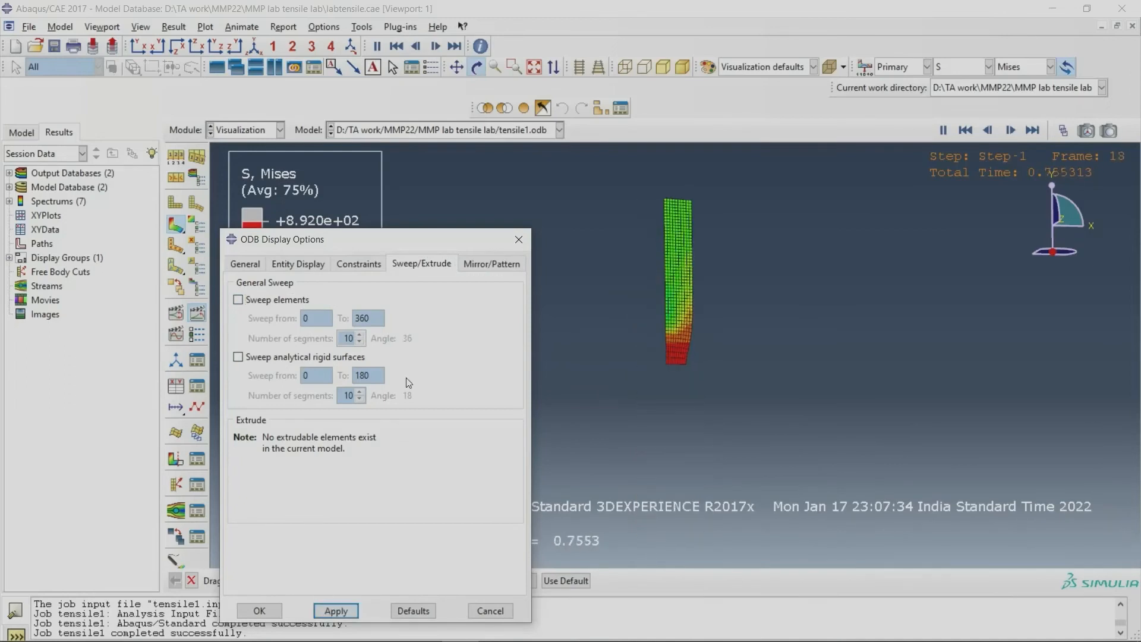
{"action": "left_click", "coordinate": [518, 240]}
Step: Stop the animation and plot the undeformed shape in the front XY view
{"action": "left_click", "coordinate": [198, 314]}
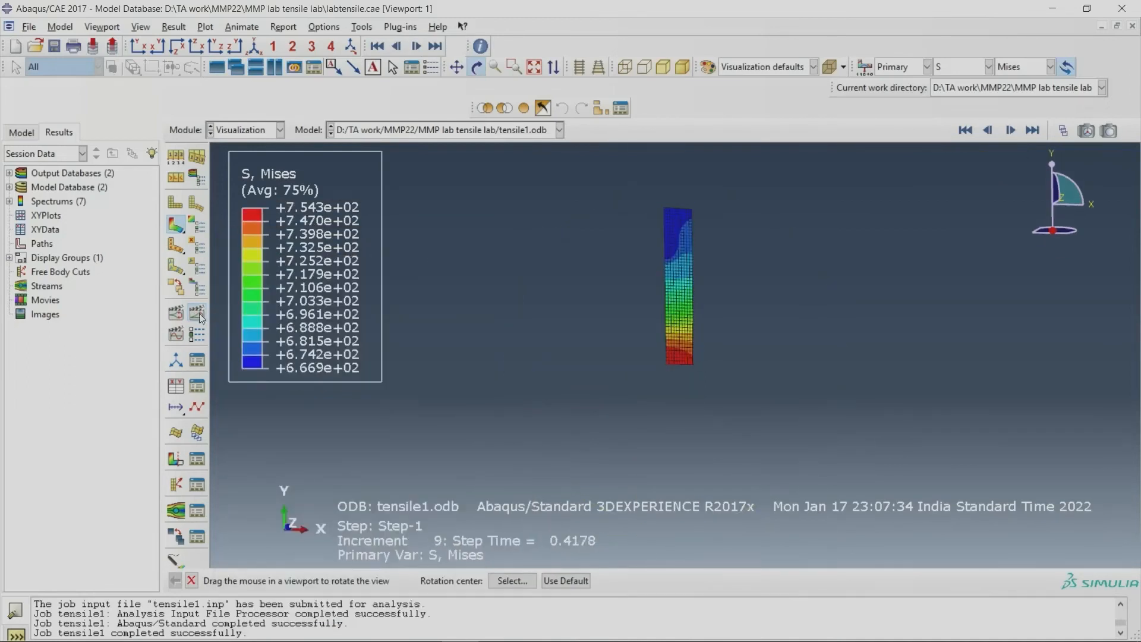
{"action": "left_click", "coordinate": [176, 205]}
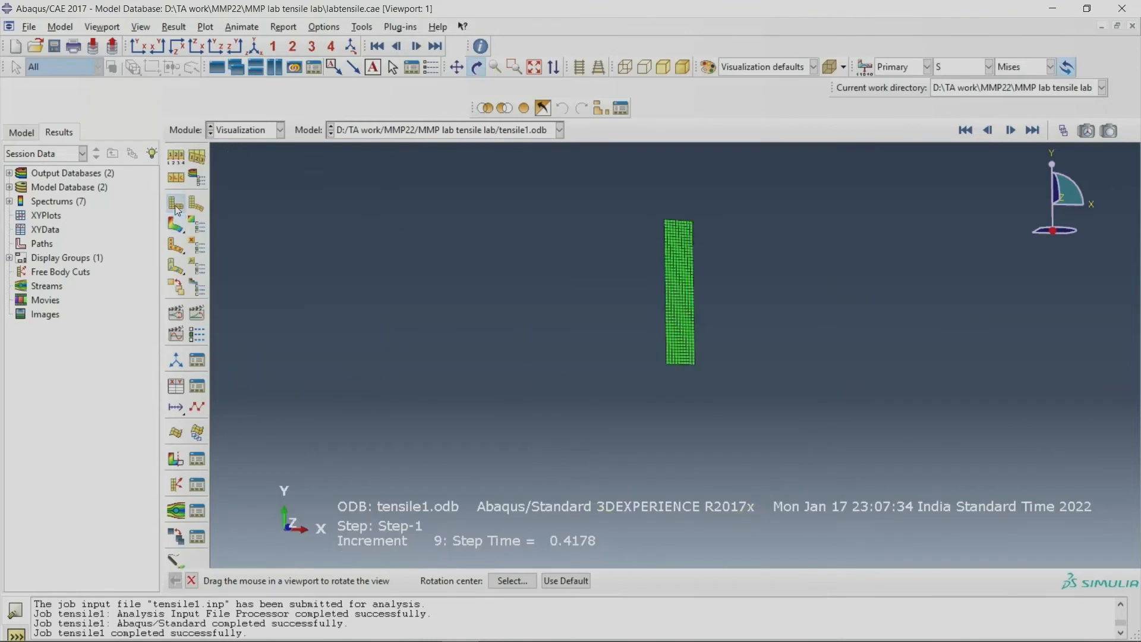
{"action": "left_click", "coordinate": [138, 46]}
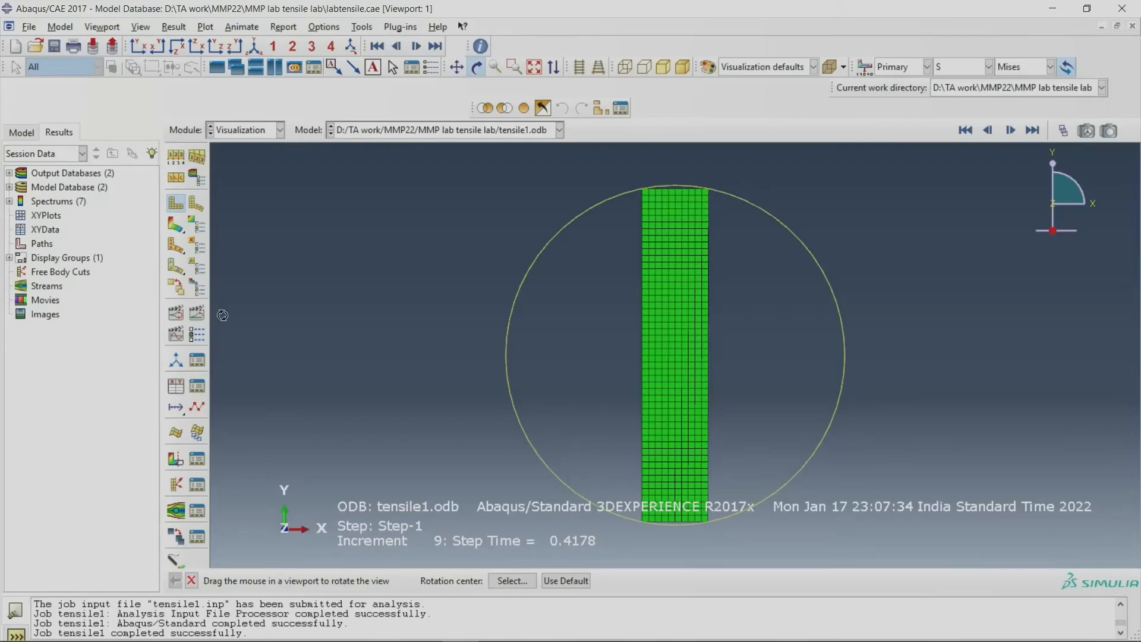
Step: Open the XY Data Manager and start creating XY data from ODB field output
{"action": "left_click", "coordinate": [197, 387]}
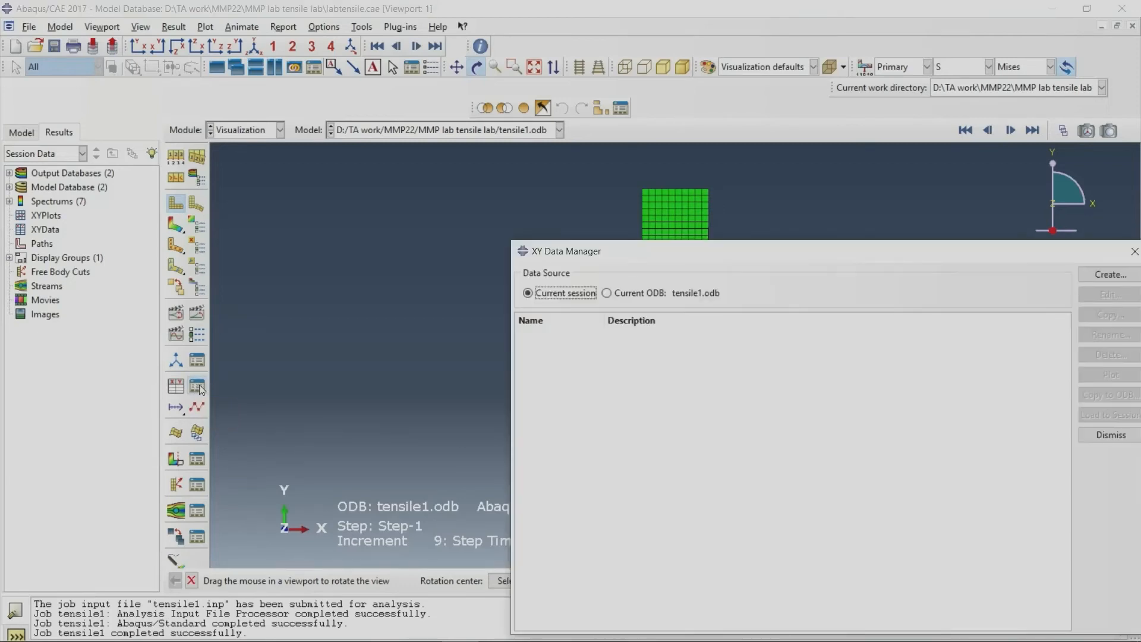
{"action": "left_click_drag", "start_coordinate": [836, 257], "coordinate": [534, 262]}
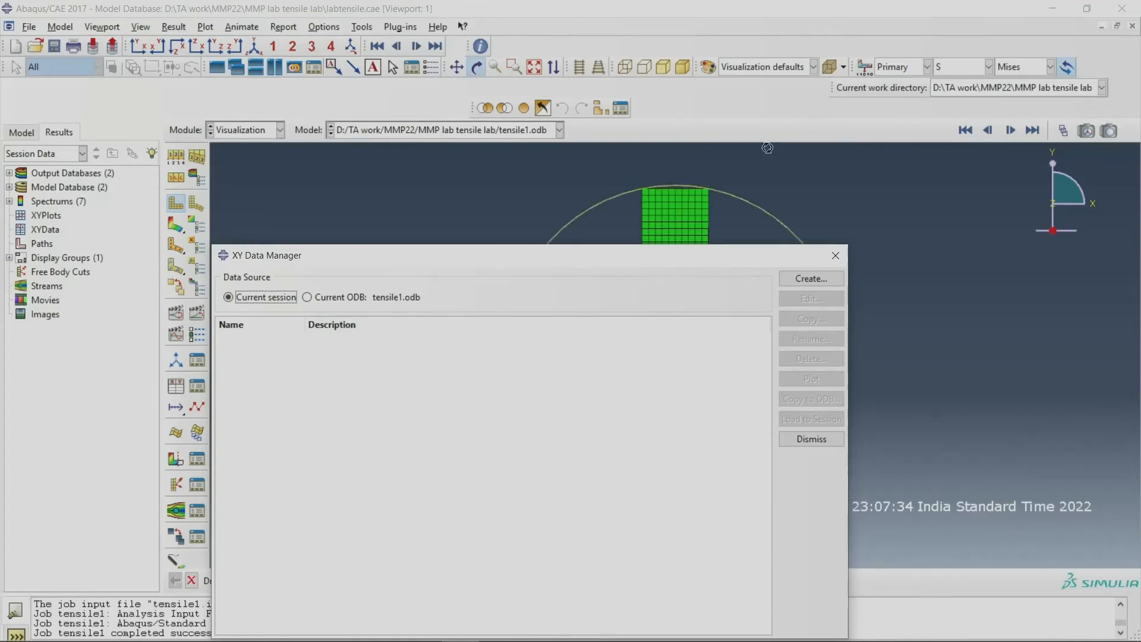
{"action": "left_click", "coordinate": [800, 281]}
{"action": "left_click_drag", "start_coordinate": [876, 199], "coordinate": [395, 211]}
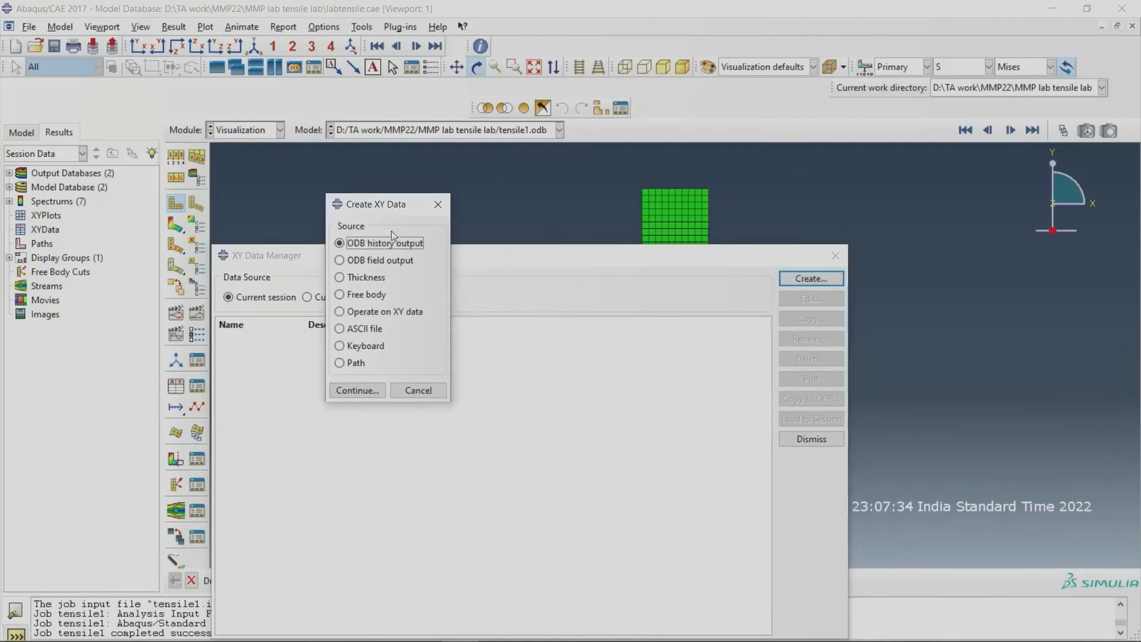
{"action": "left_click", "coordinate": [358, 261]}
{"action": "left_click", "coordinate": [358, 390]}
Step: Set the output position to Unique Nodal and choose the reaction force component RF2
{"action": "left_click_drag", "start_coordinate": [810, 231], "coordinate": [244, 158]}
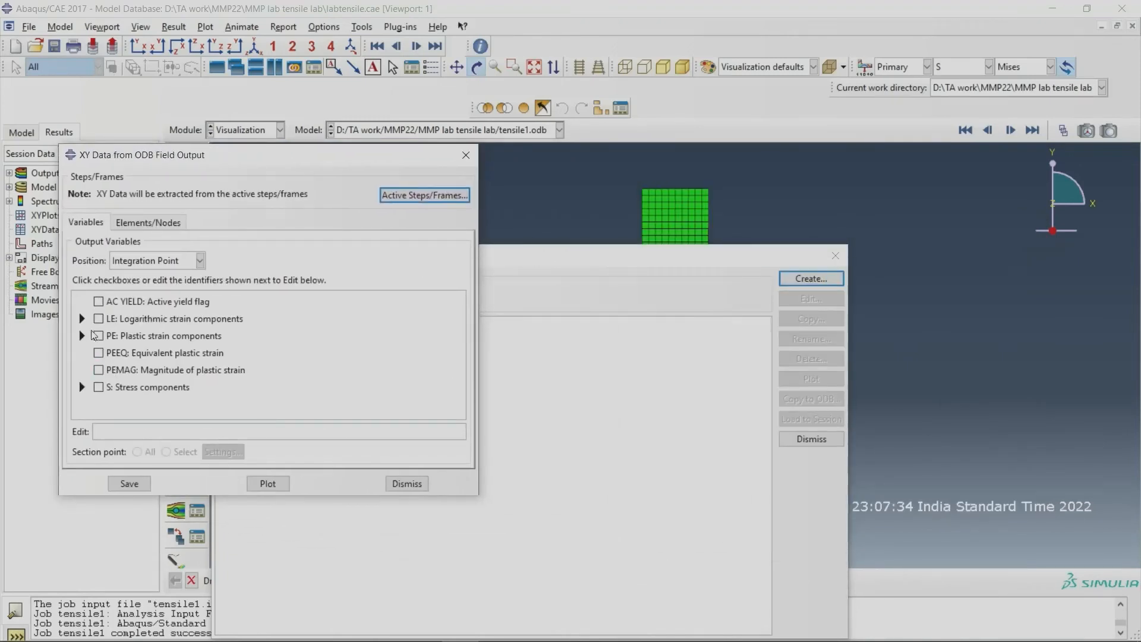
{"action": "left_click", "coordinate": [169, 264]}
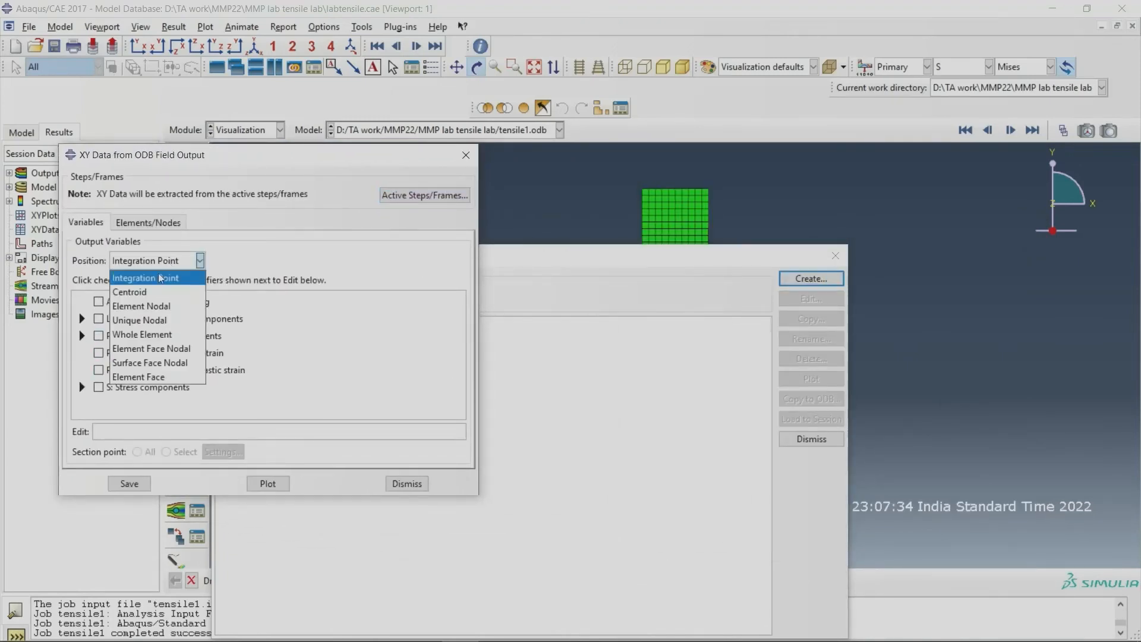
{"action": "left_click", "coordinate": [150, 321]}
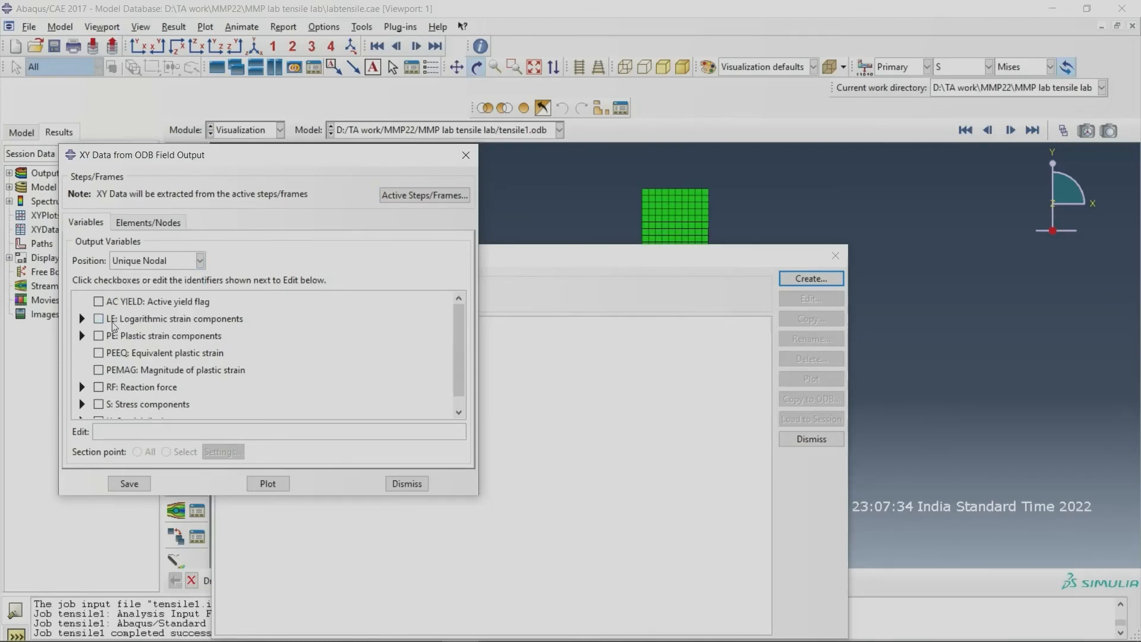
{"action": "left_click", "coordinate": [83, 386]}
{"action": "scroll", "coordinate": [119, 377], "scroll_direction": "down", "scroll_amount": 3}
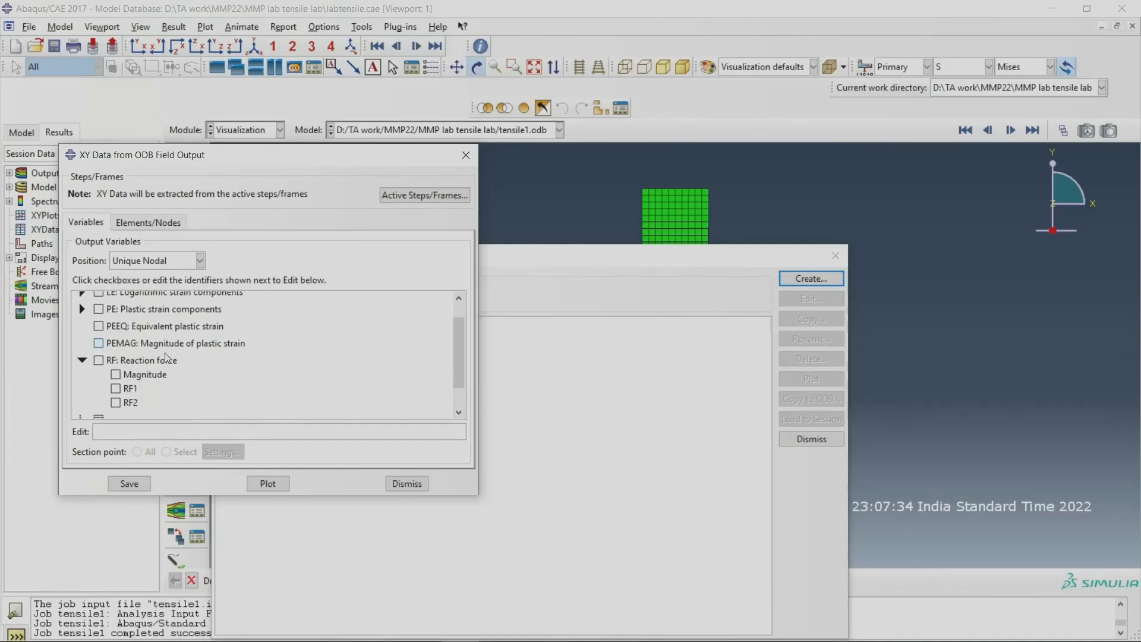
{"action": "left_click", "coordinate": [116, 374]}
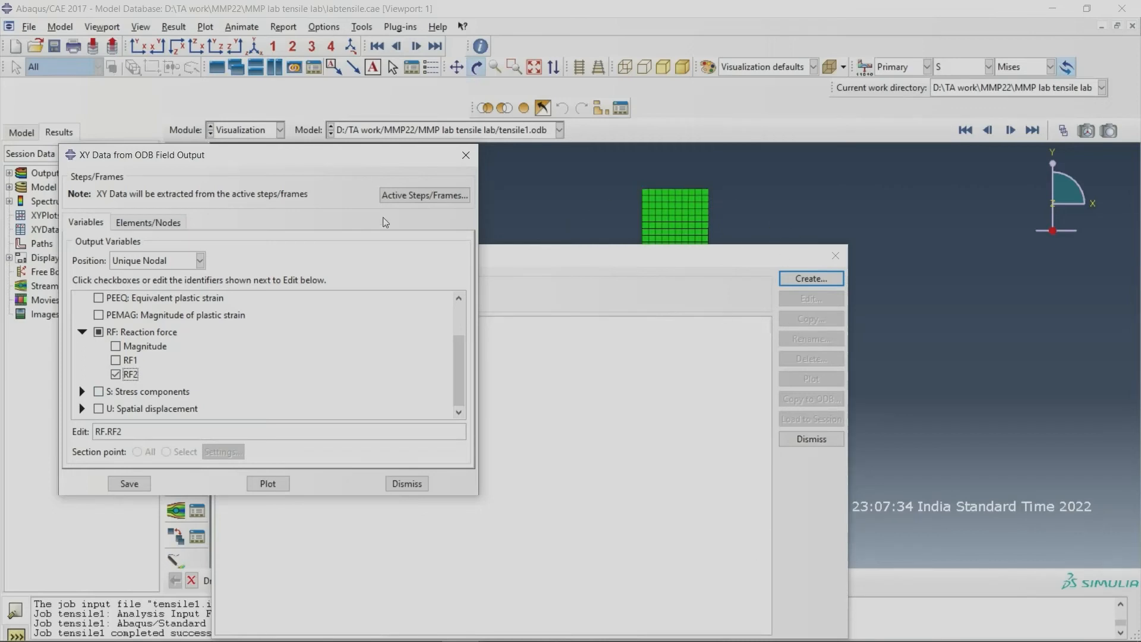
Step: Pick all nodes along the specimen's top edge in the viewport and save their RF2 curves as XY data with default names
{"action": "left_click", "coordinate": [156, 222]}
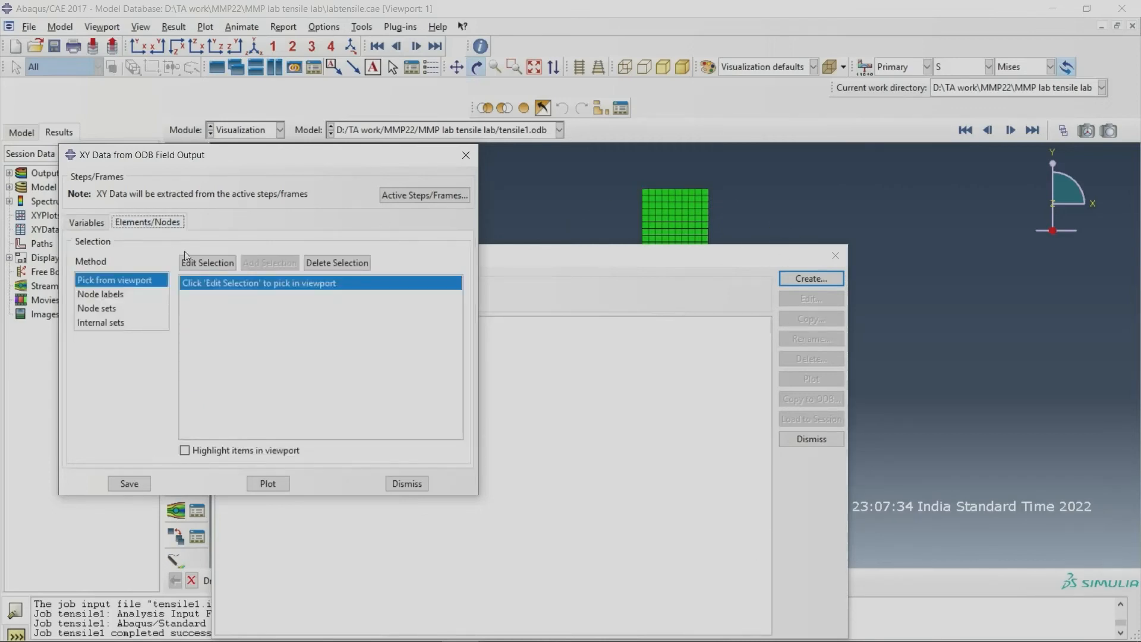
{"action": "left_click", "coordinate": [202, 263]}
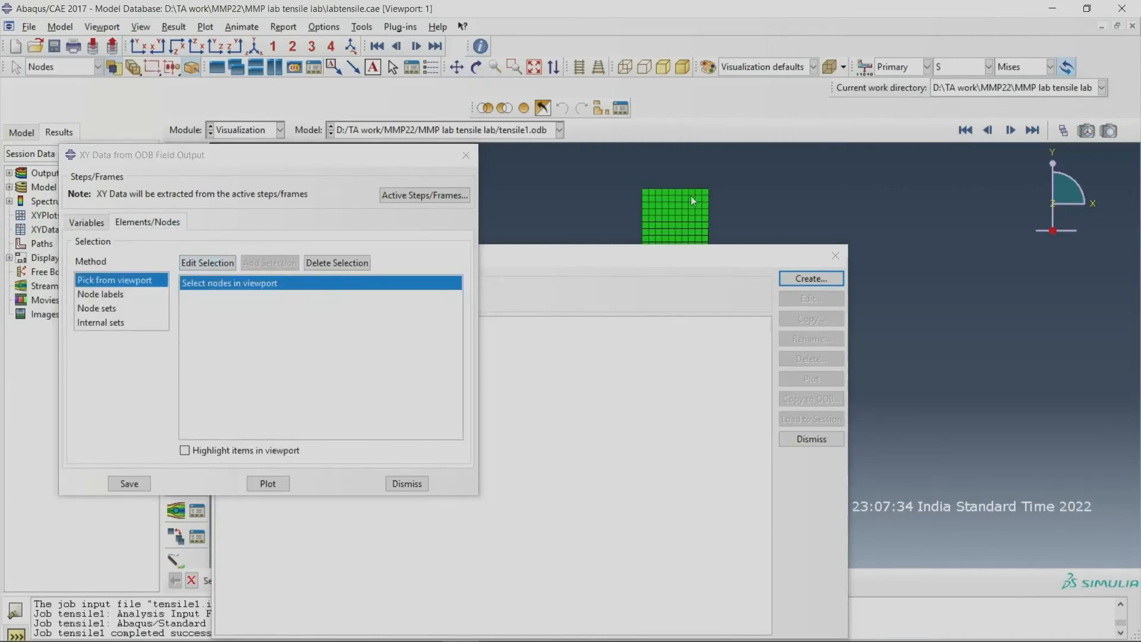
{"action": "left_click_drag", "start_coordinate": [598, 163], "coordinate": [743, 191]}
{"action": "left_click", "coordinate": [129, 483]}
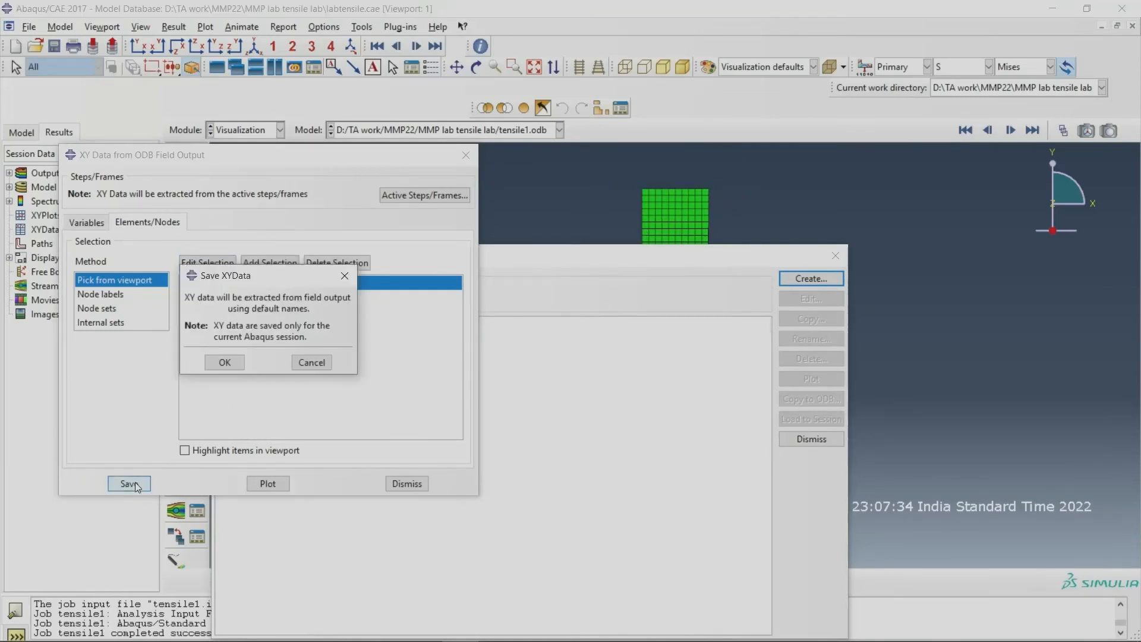
{"action": "left_click", "coordinate": [230, 364]}
{"action": "left_click_drag", "start_coordinate": [619, 254], "coordinate": [758, 195]}
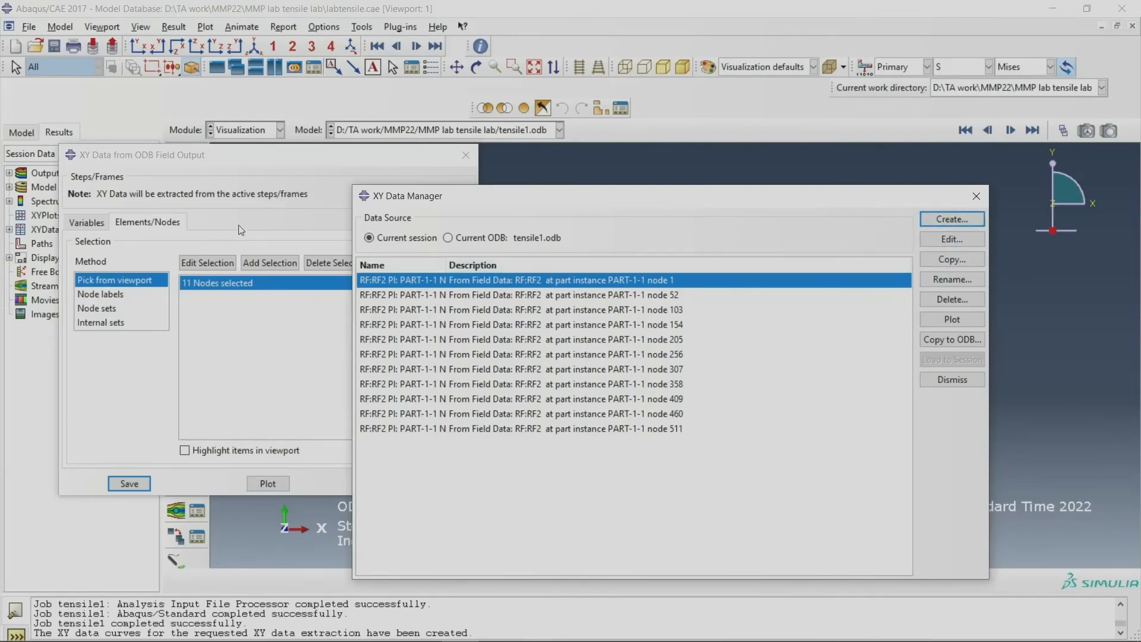
Step: Clear the picked nodes, restart node selection and replace the reaction force variable with spatial displacement component U2
{"action": "left_click_drag", "start_coordinate": [474, 201], "coordinate": [514, 274]}
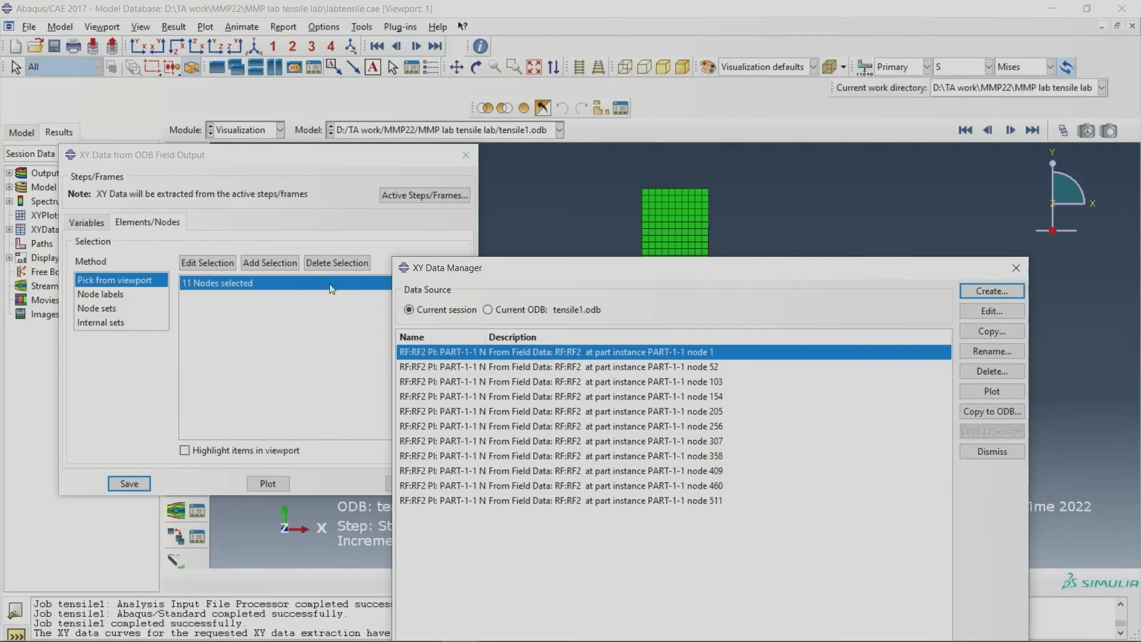
{"action": "left_click", "coordinate": [333, 262]}
{"action": "left_click", "coordinate": [283, 265]}
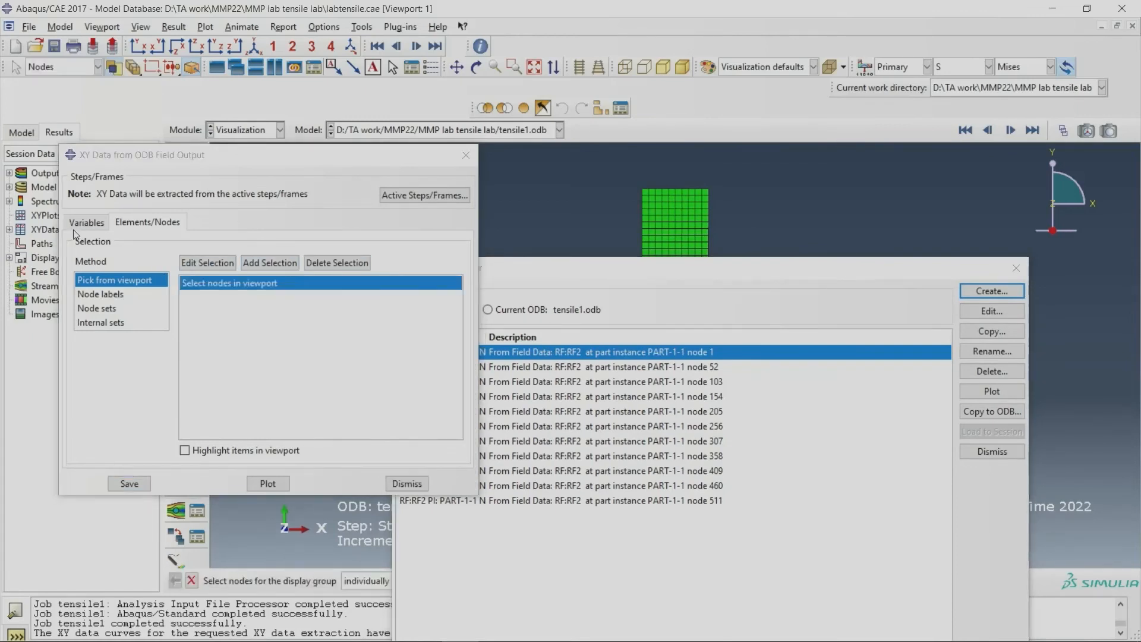
{"action": "left_click", "coordinate": [86, 223]}
{"action": "left_click", "coordinate": [112, 334]}
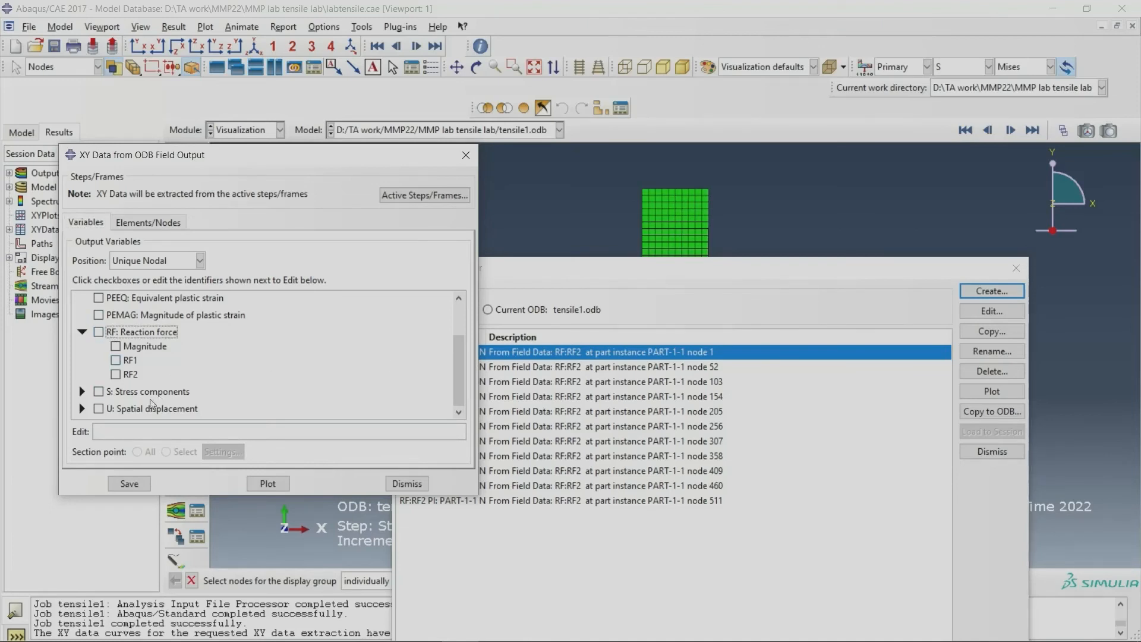
{"action": "left_click", "coordinate": [83, 408]}
{"action": "scroll", "coordinate": [215, 370], "scroll_direction": "down", "scroll_amount": 2}
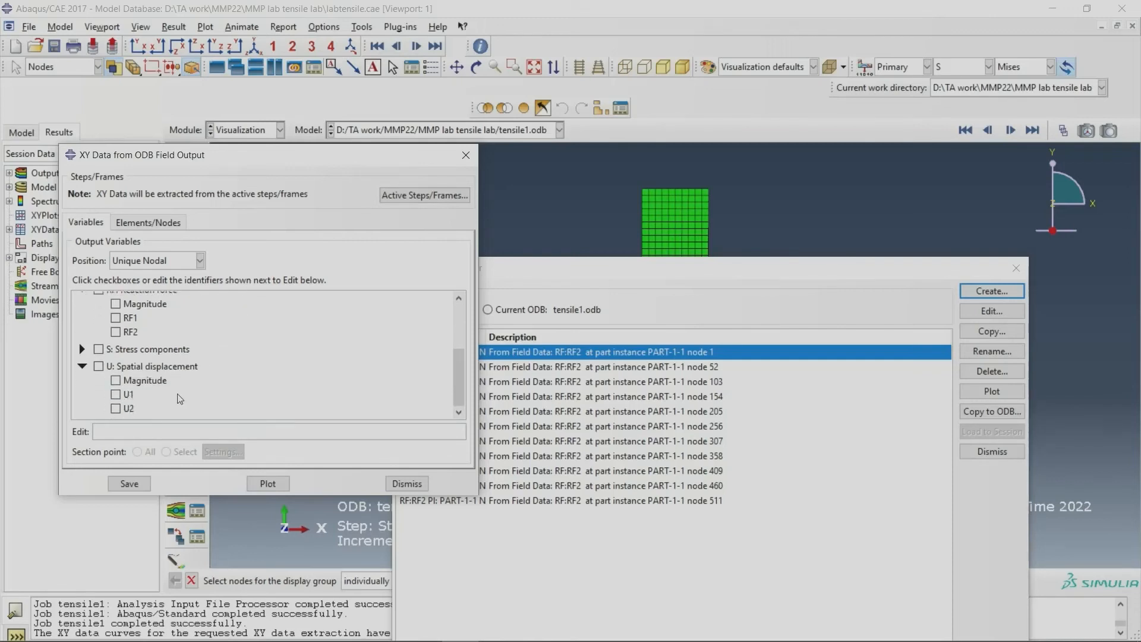
{"action": "left_click", "coordinate": [124, 409]}
Step: Pick the nodes along the specimen's top edge for the U2 data extraction
{"action": "left_click", "coordinate": [146, 223]}
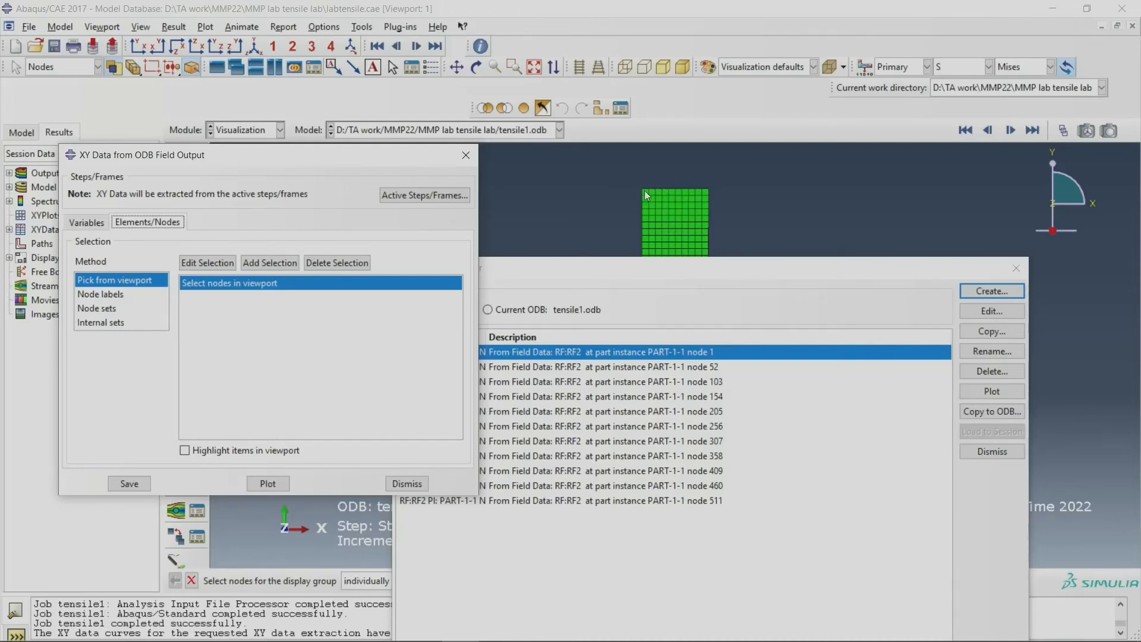
Step: Pick the middle node of the specimen's top edge and save its U2 curve as XY data
{"action": "left_click", "coordinate": [669, 190]}
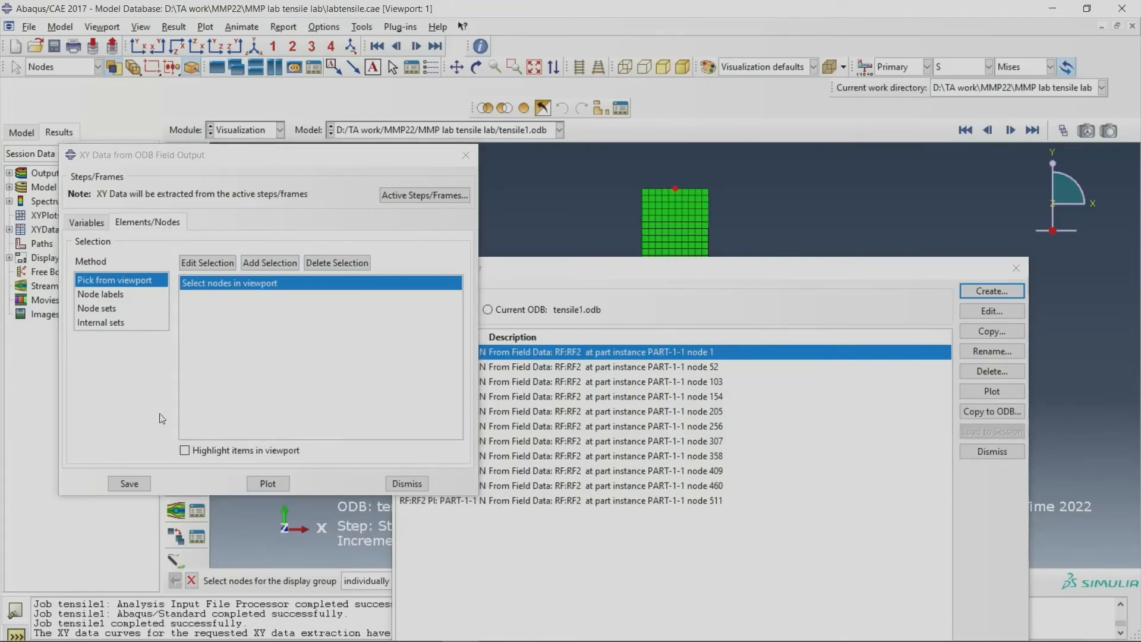
{"action": "left_click", "coordinate": [135, 483]}
{"action": "left_click", "coordinate": [225, 360]}
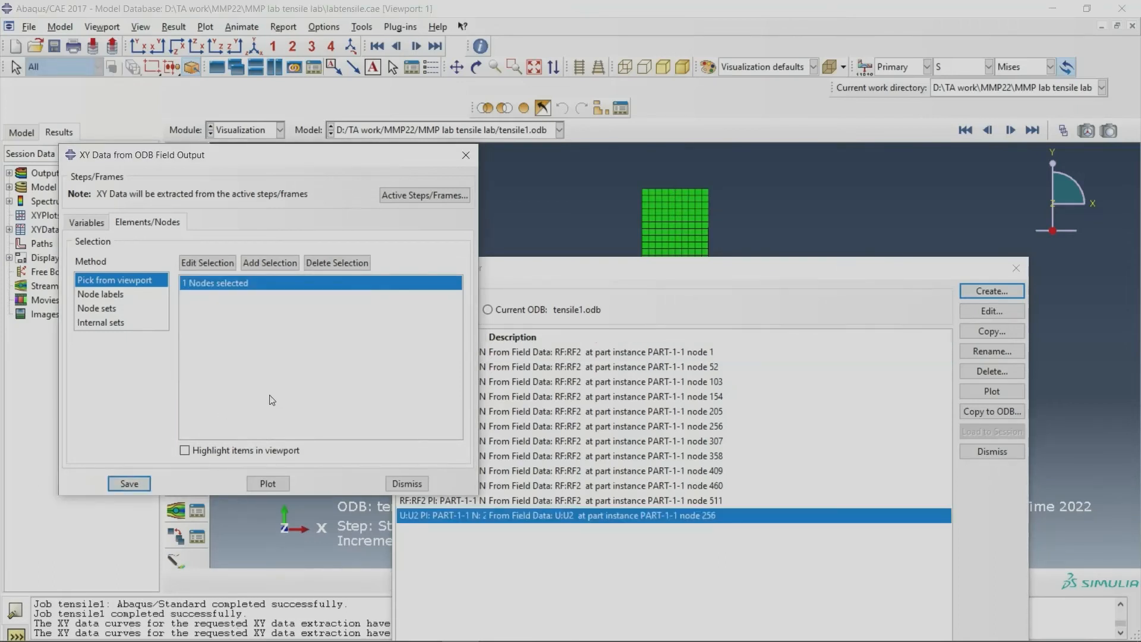
{"action": "left_click_drag", "start_coordinate": [642, 276], "coordinate": [624, 189]}
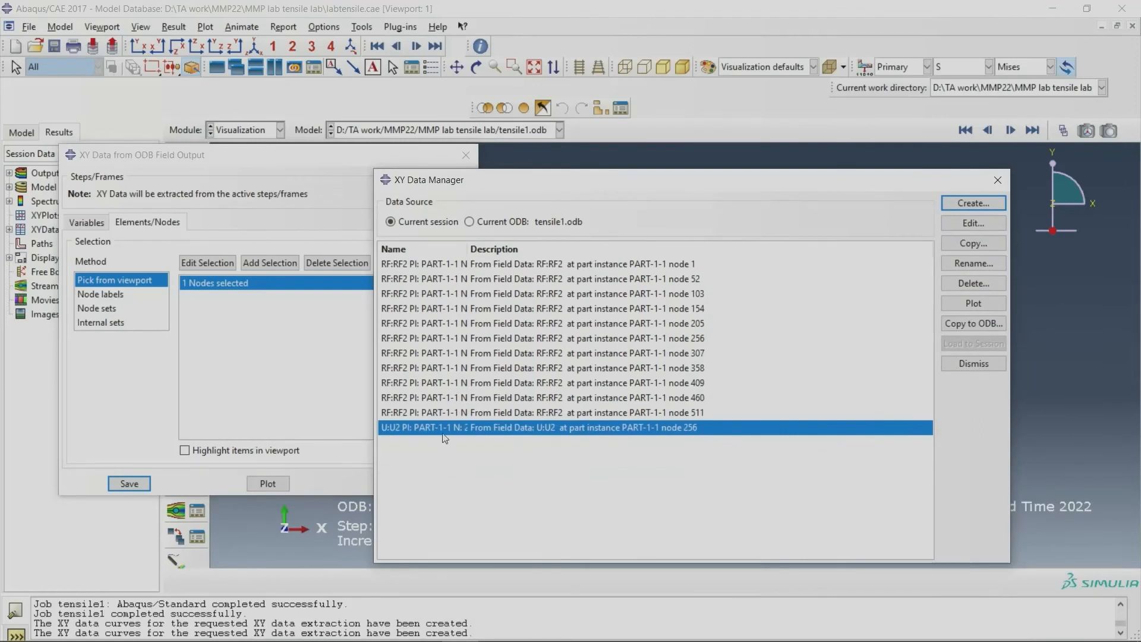
Step: Start creating new XY data with Operate on XY data as the source
{"action": "left_click", "coordinate": [968, 205]}
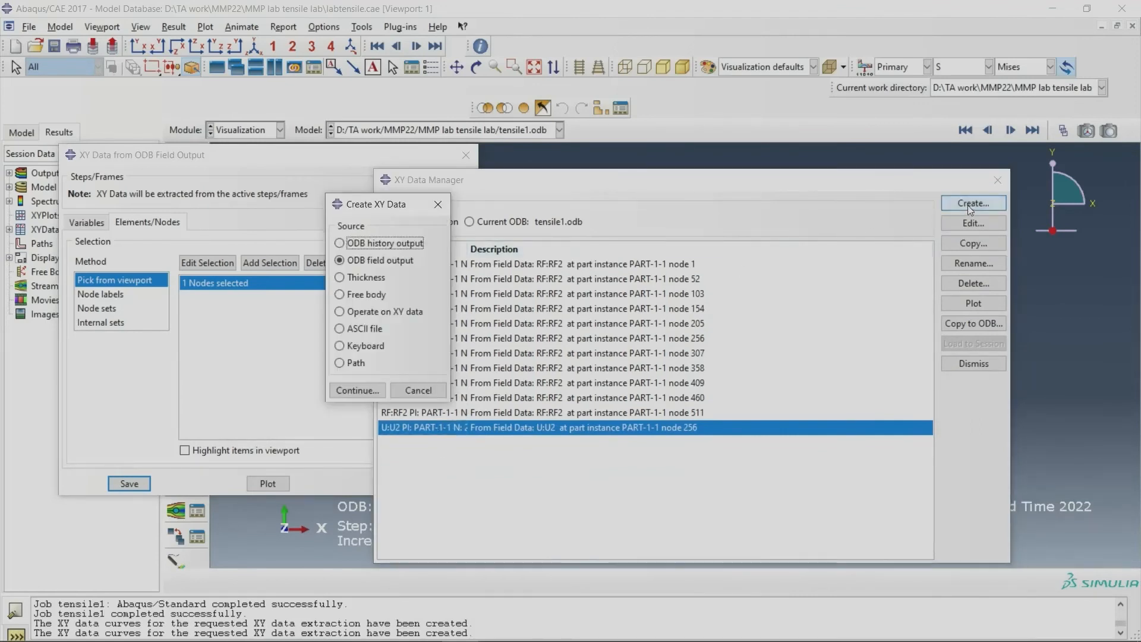
{"action": "left_click", "coordinate": [358, 314]}
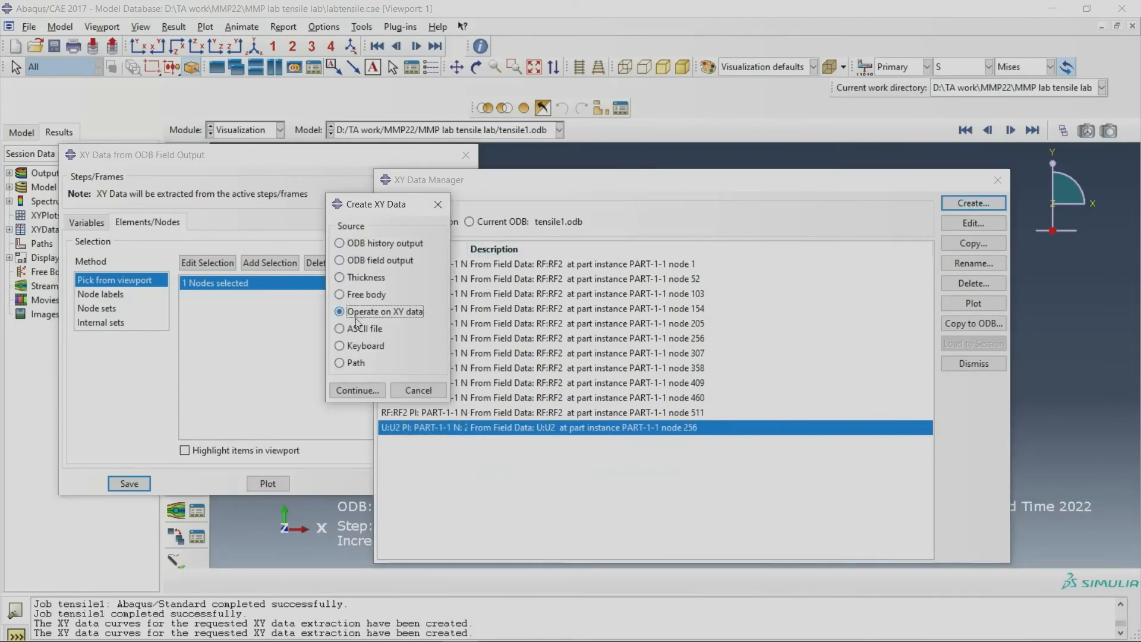
{"action": "left_click", "coordinate": [355, 389]}
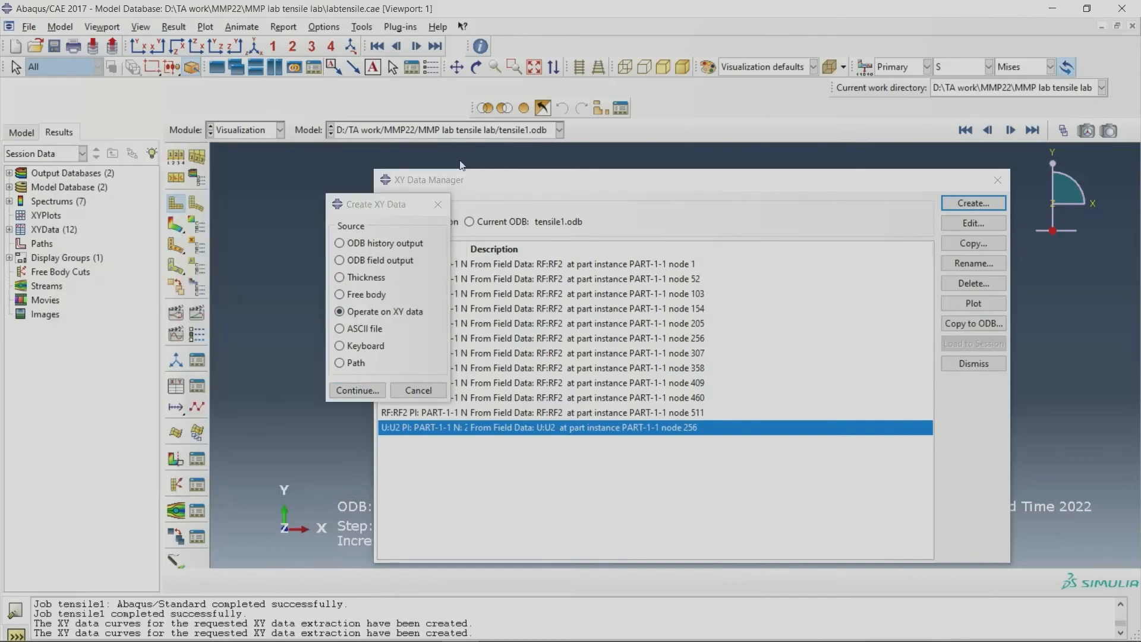
{"action": "left_click_drag", "start_coordinate": [382, 203], "coordinate": [216, 205]}
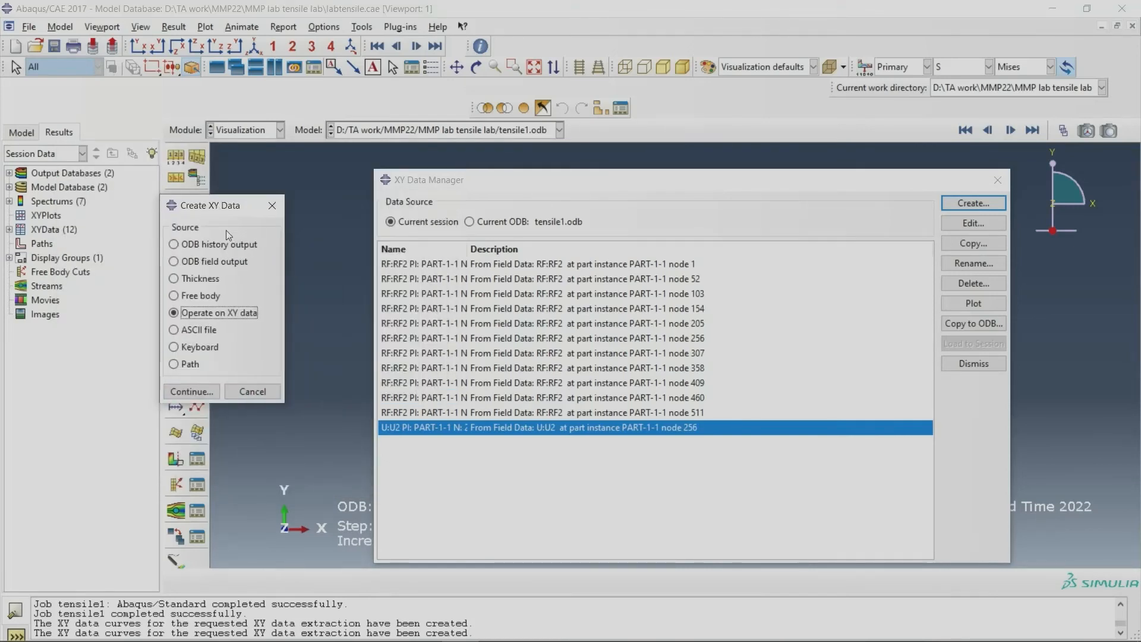
{"action": "left_click_drag", "start_coordinate": [605, 185], "coordinate": [558, 268]}
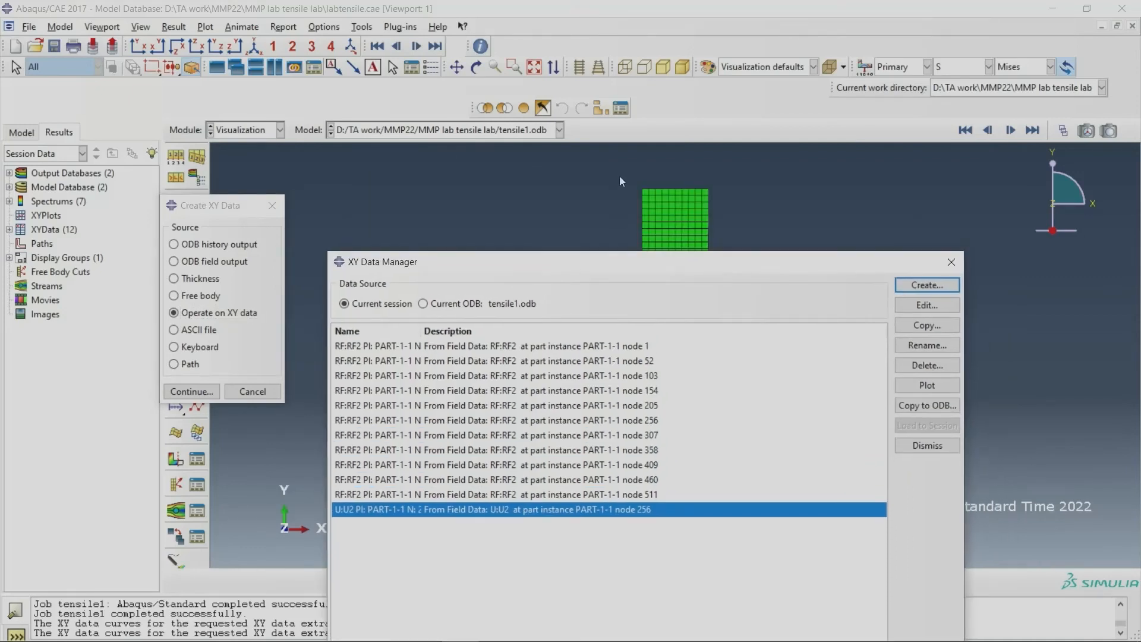
{"action": "left_click", "coordinate": [664, 190]}
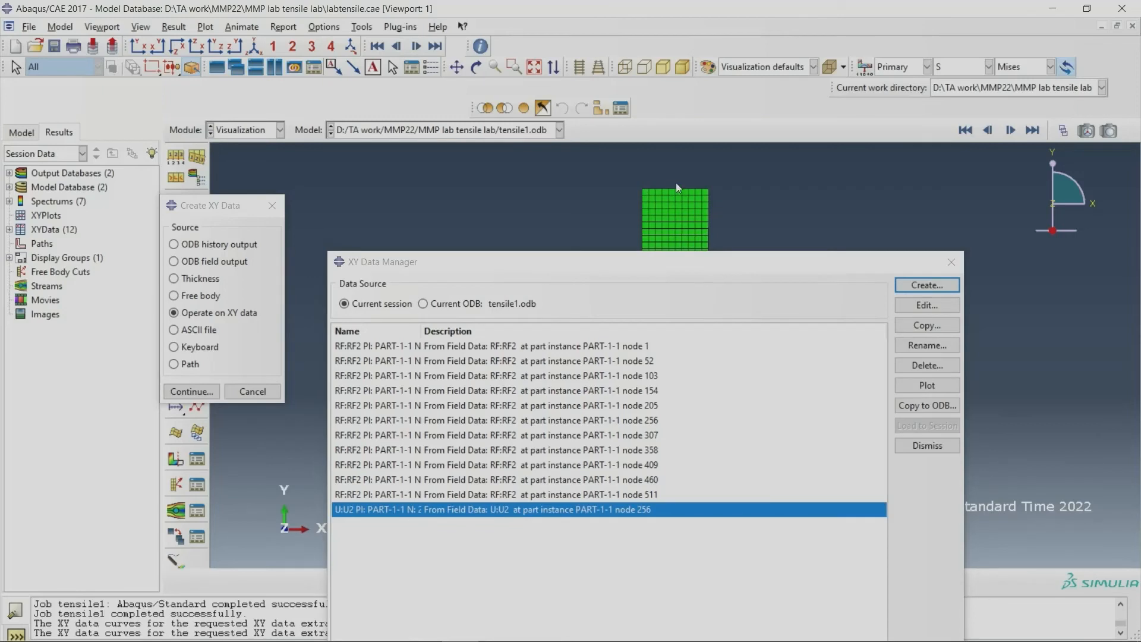
{"action": "scroll", "coordinate": [678, 193], "scroll_direction": "up", "scroll_amount": 6}
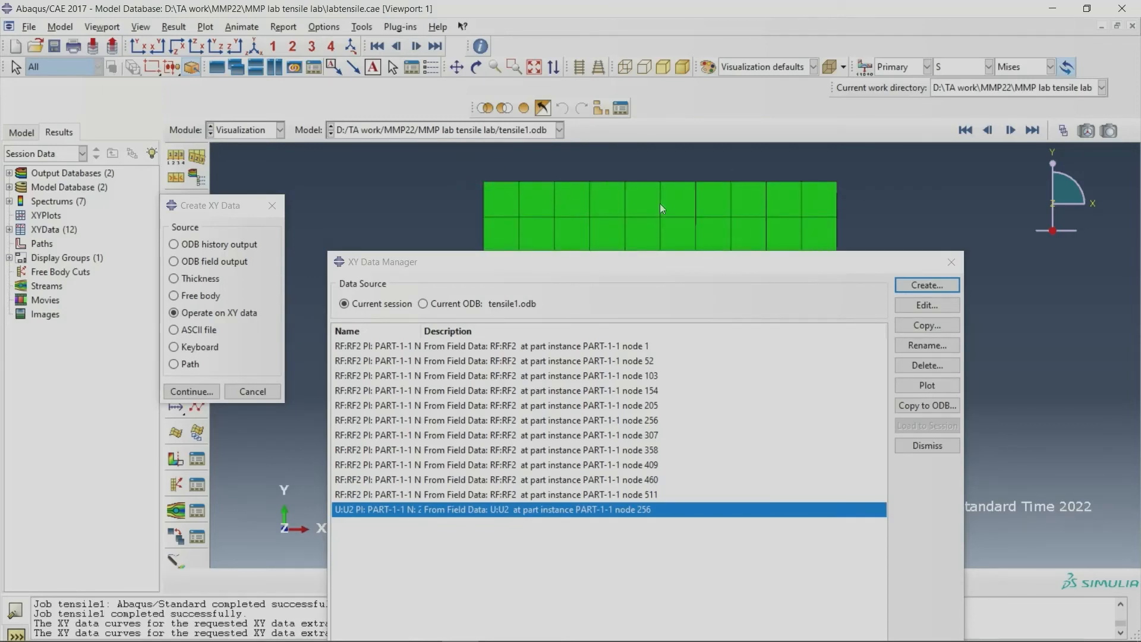
{"action": "left_click_drag", "start_coordinate": [586, 262], "coordinate": [588, 215]}
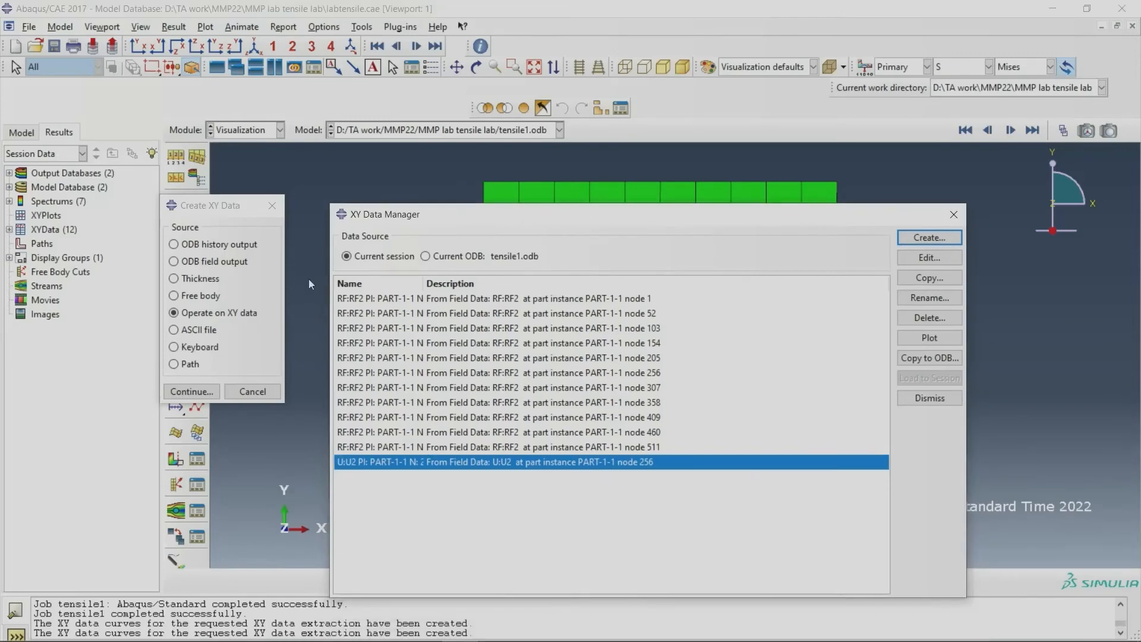
{"action": "left_click", "coordinate": [193, 315]}
{"action": "left_click", "coordinate": [191, 390]}
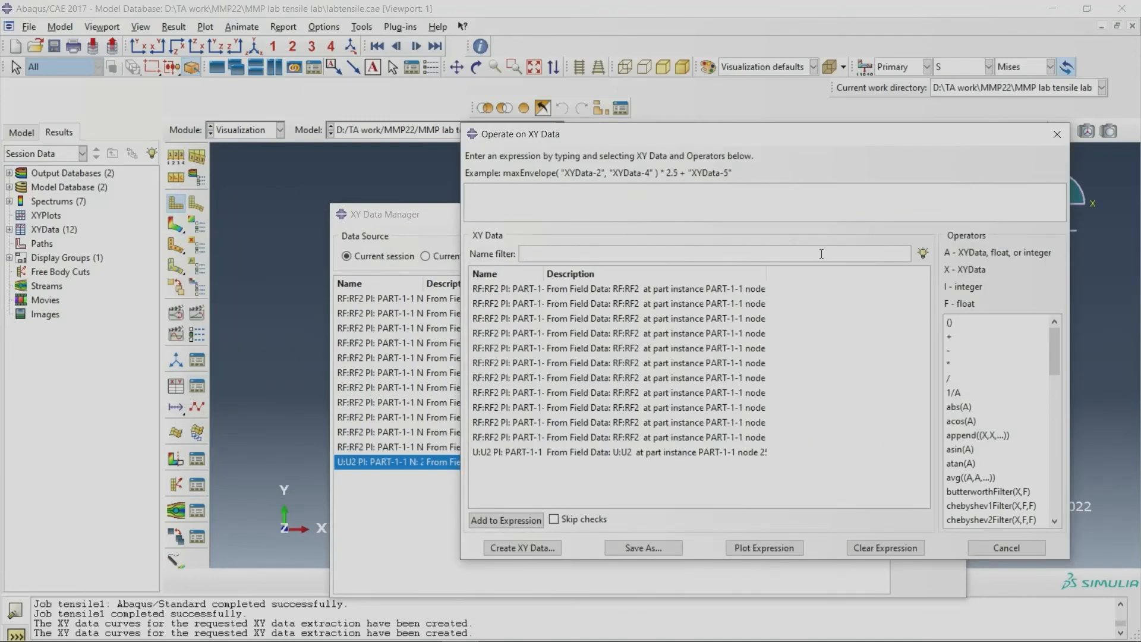
{"action": "left_click_drag", "start_coordinate": [778, 140], "coordinate": [540, 127]}
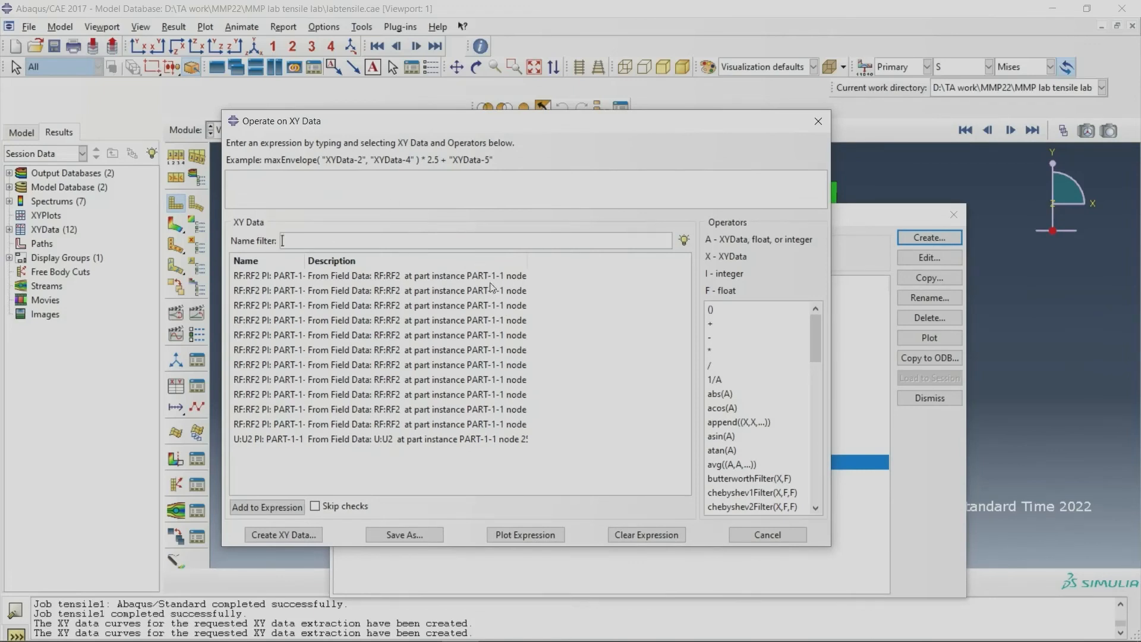
Step: Sum all the RF2 curves, leaving out the U2 curve, with the sum((A,A,...)) operator and save the result as XYData-1
{"action": "left_click_drag", "start_coordinate": [492, 278], "coordinate": [479, 447]}
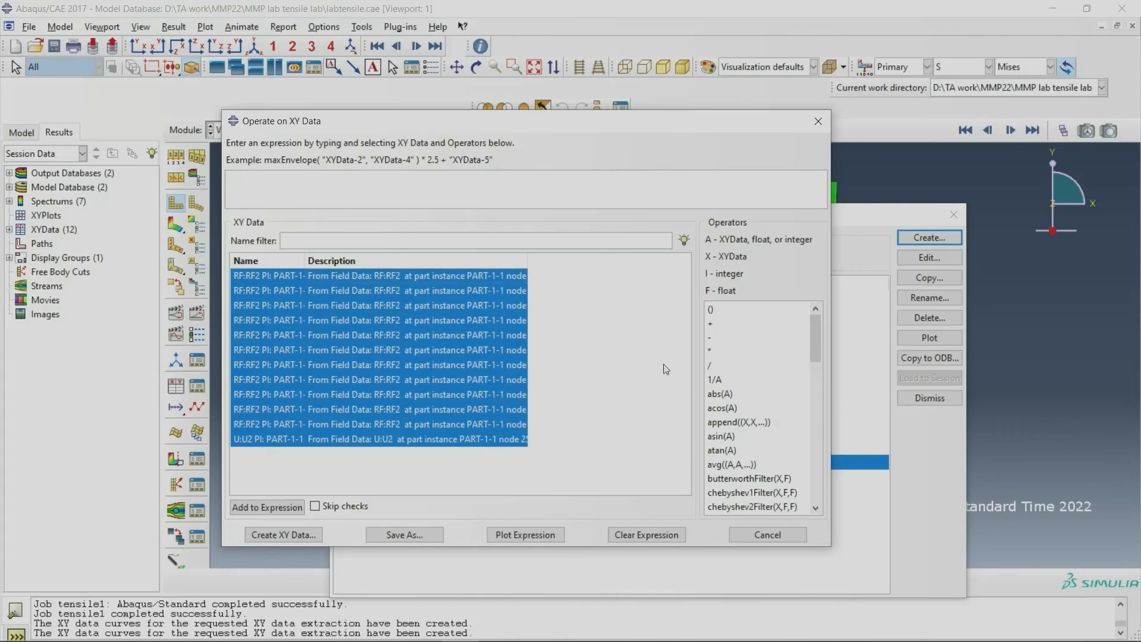
{"action": "left_click_drag", "start_coordinate": [817, 326], "coordinate": [815, 477]}
{"action": "left_click", "coordinate": [736, 438]}
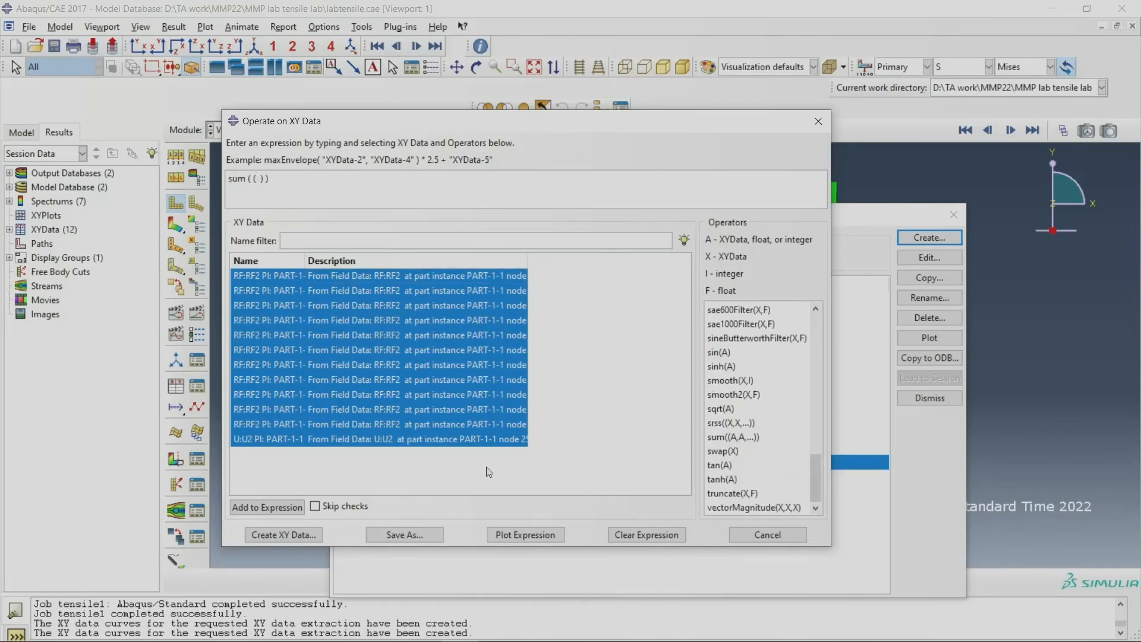
{"action": "left_click", "coordinate": [458, 441]}
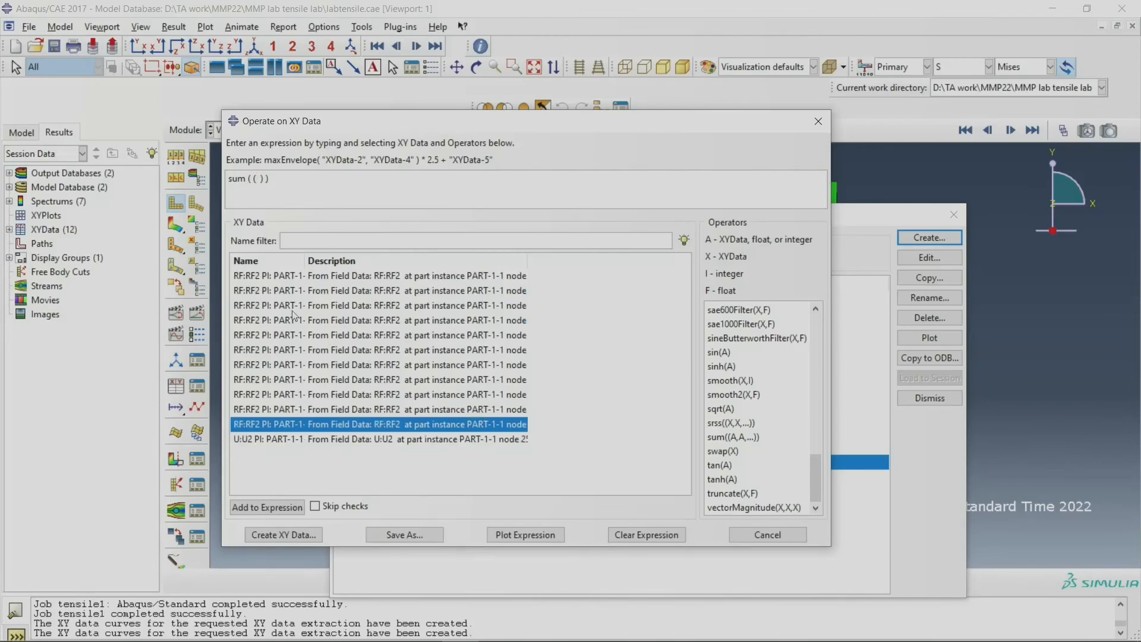
{"action": "left_click", "coordinate": [264, 275]}
{"action": "left_click_drag", "start_coordinate": [262, 273], "coordinate": [273, 417]}
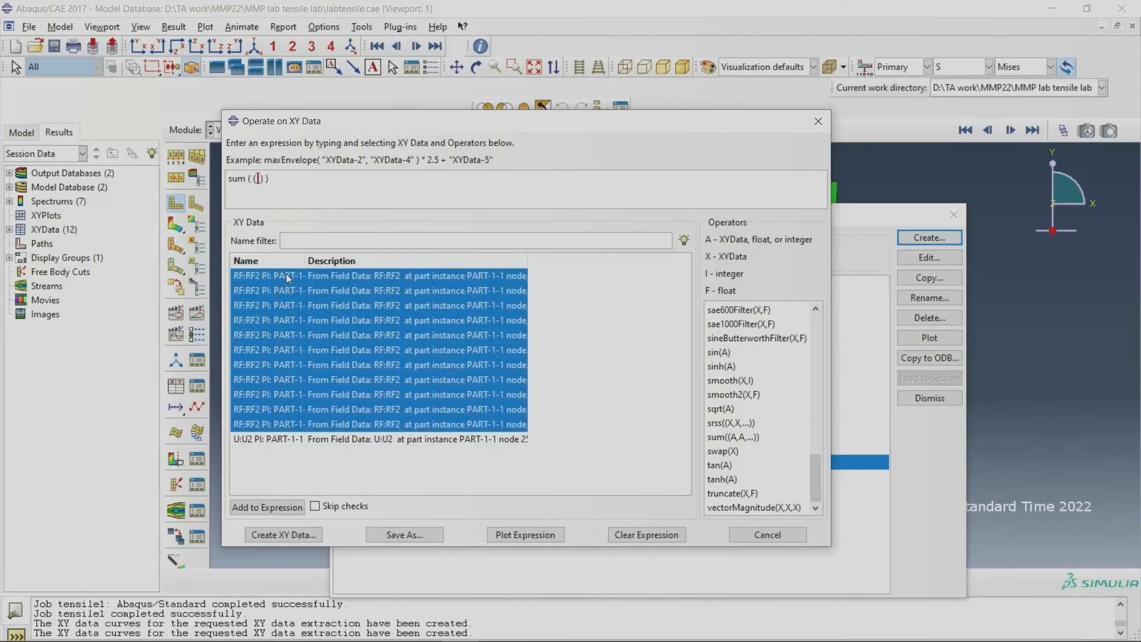
{"action": "left_click", "coordinate": [257, 509]}
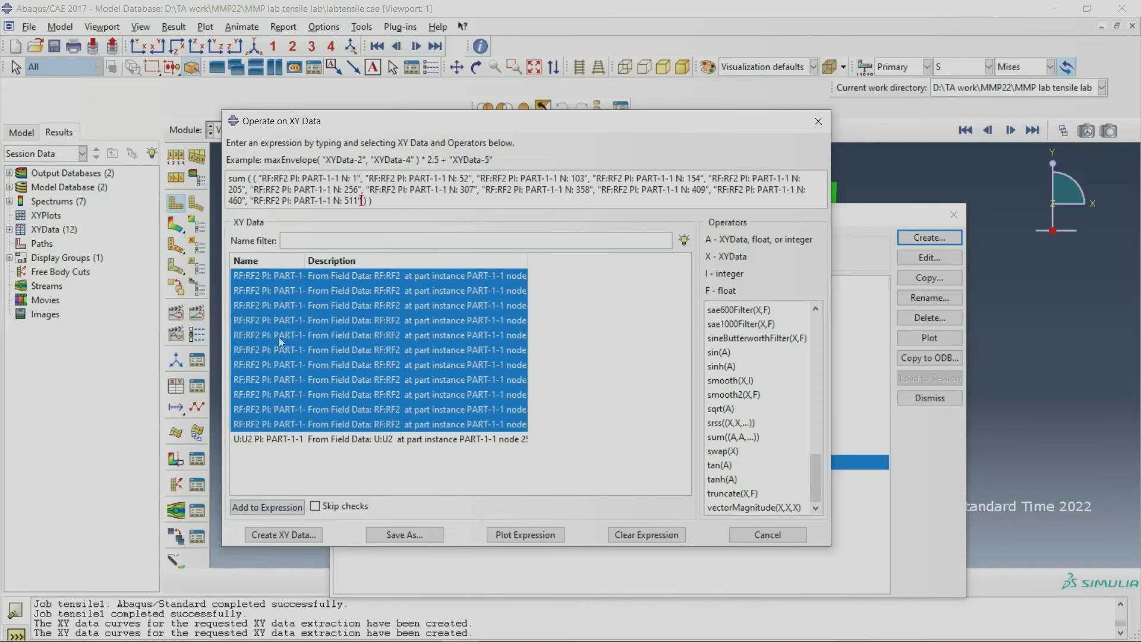
{"action": "left_click", "coordinate": [402, 535]}
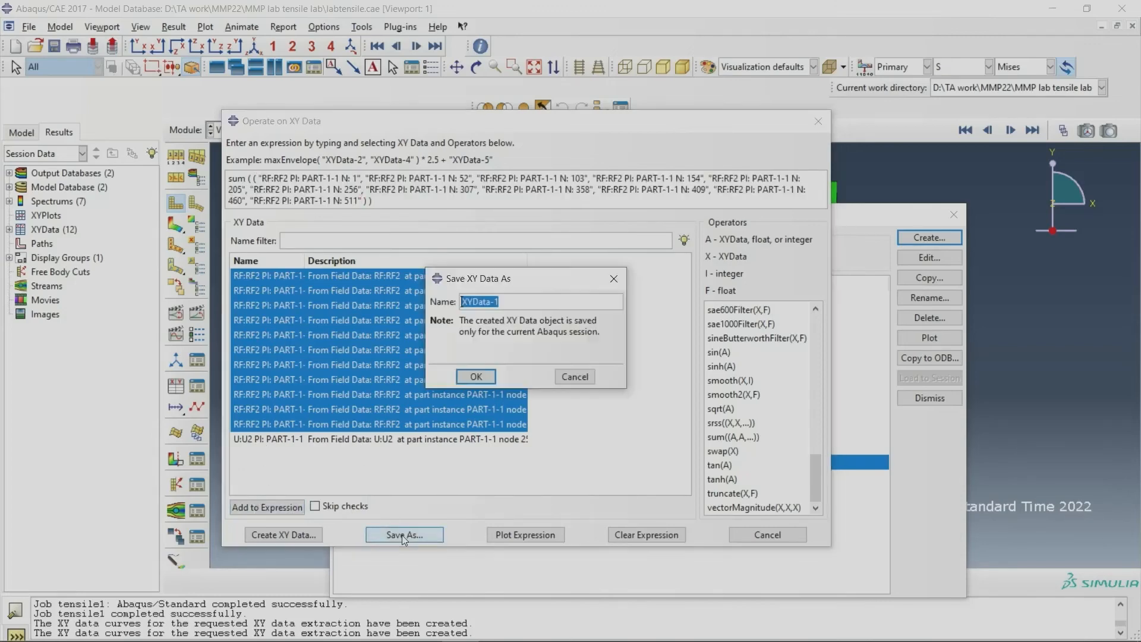
{"action": "left_click", "coordinate": [477, 378]}
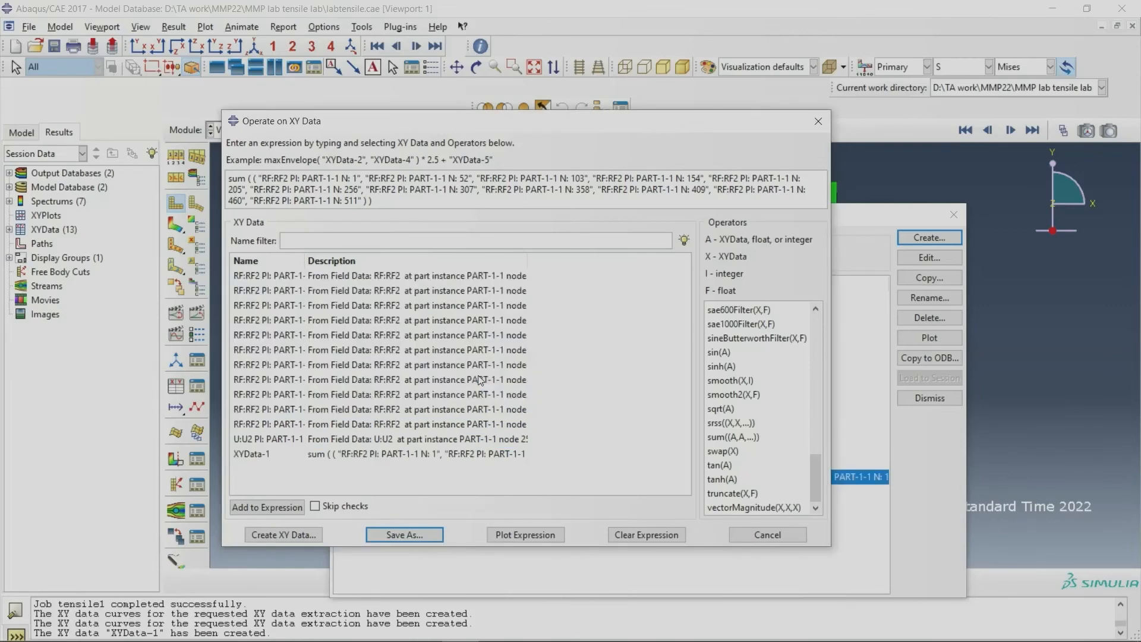
Step: Replace the expression with a combine of 2 times the node 256 U2 curve and XYData-1
{"action": "left_click", "coordinate": [369, 454]}
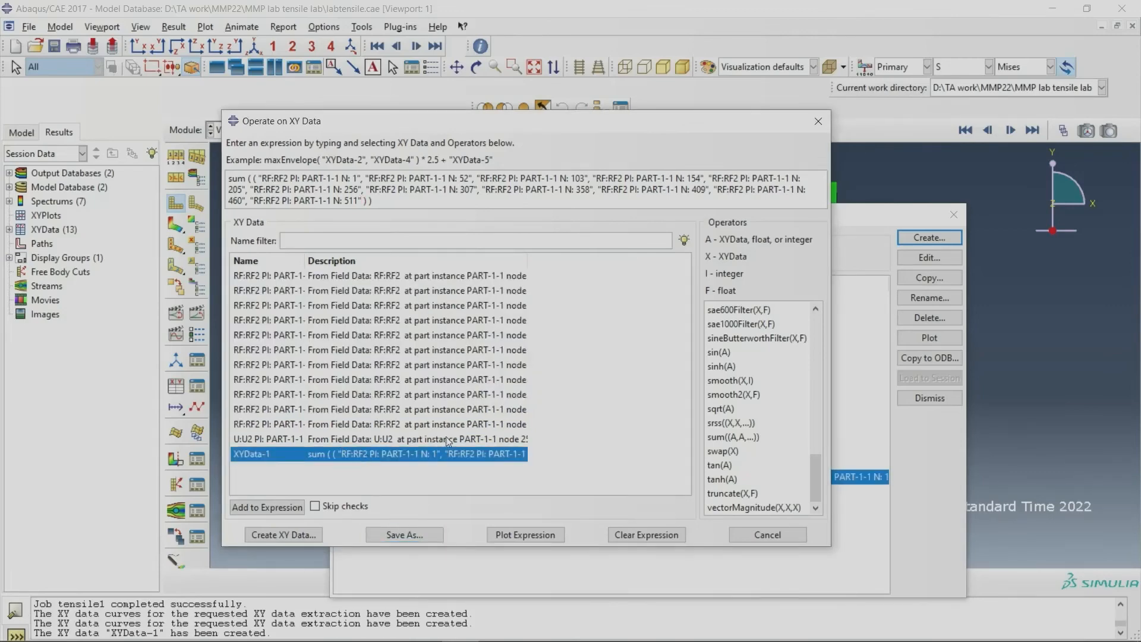
{"action": "left_click", "coordinate": [642, 535]}
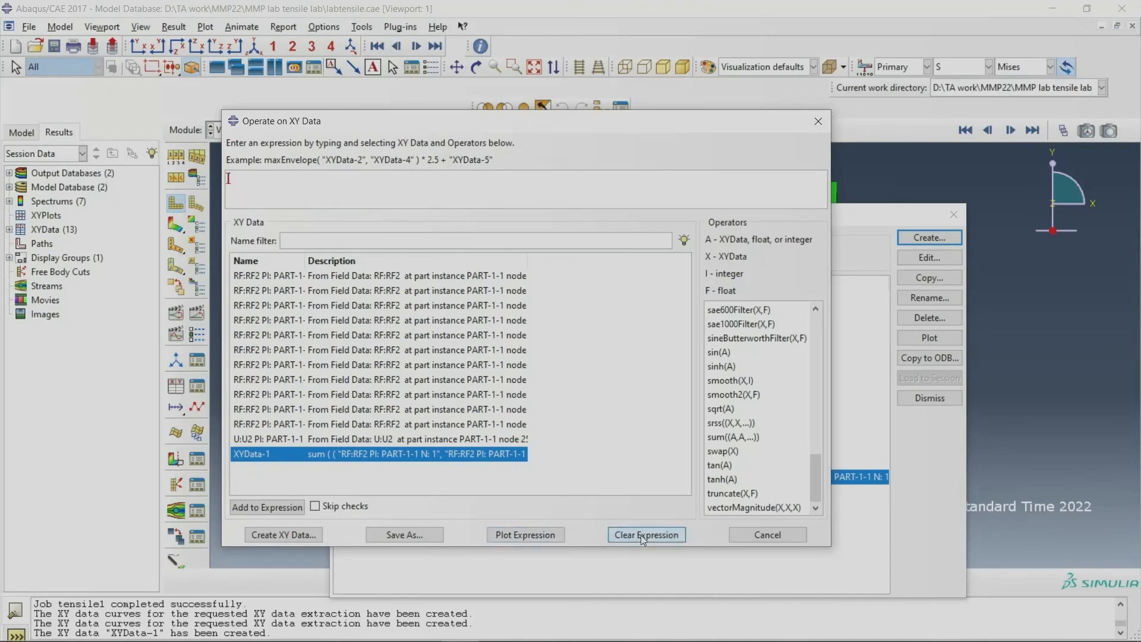
{"action": "scroll", "coordinate": [815, 477], "scroll_direction": "up", "scroll_amount": 10}
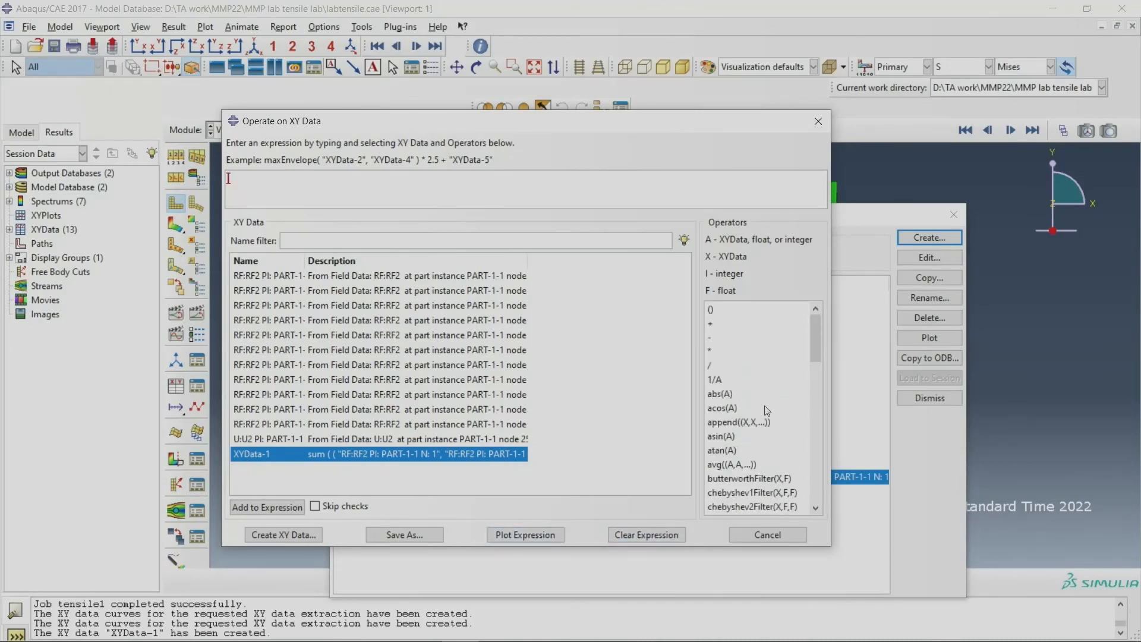
{"action": "scroll", "coordinate": [767, 410], "scroll_direction": "down", "scroll_amount": 3}
{"action": "left_click", "coordinate": [748, 395]}
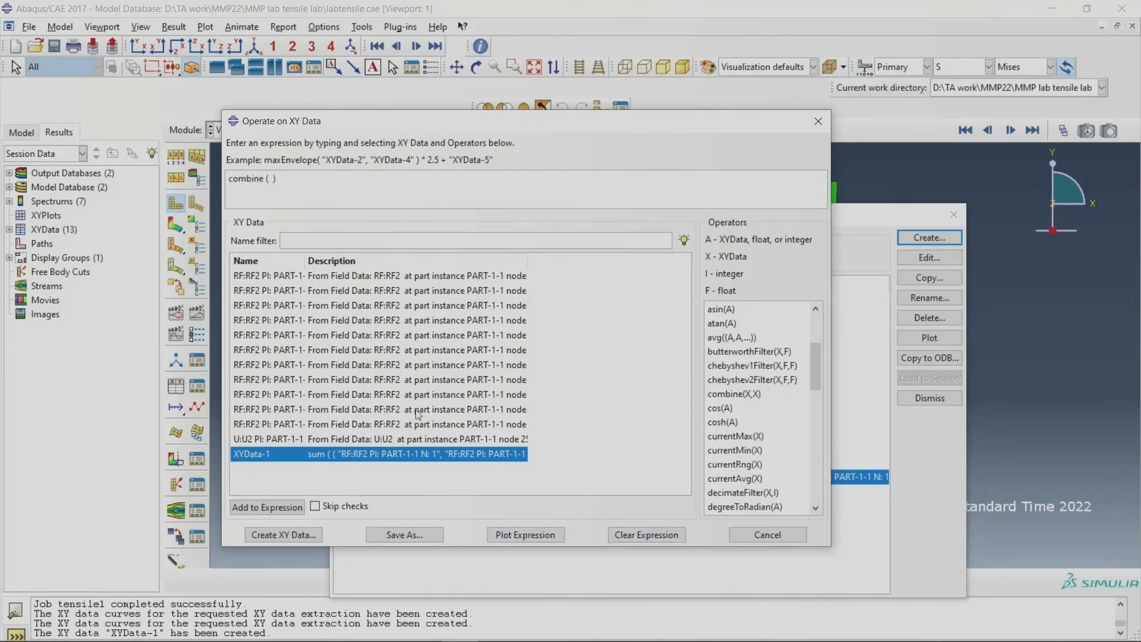
{"action": "left_click", "coordinate": [340, 438]}
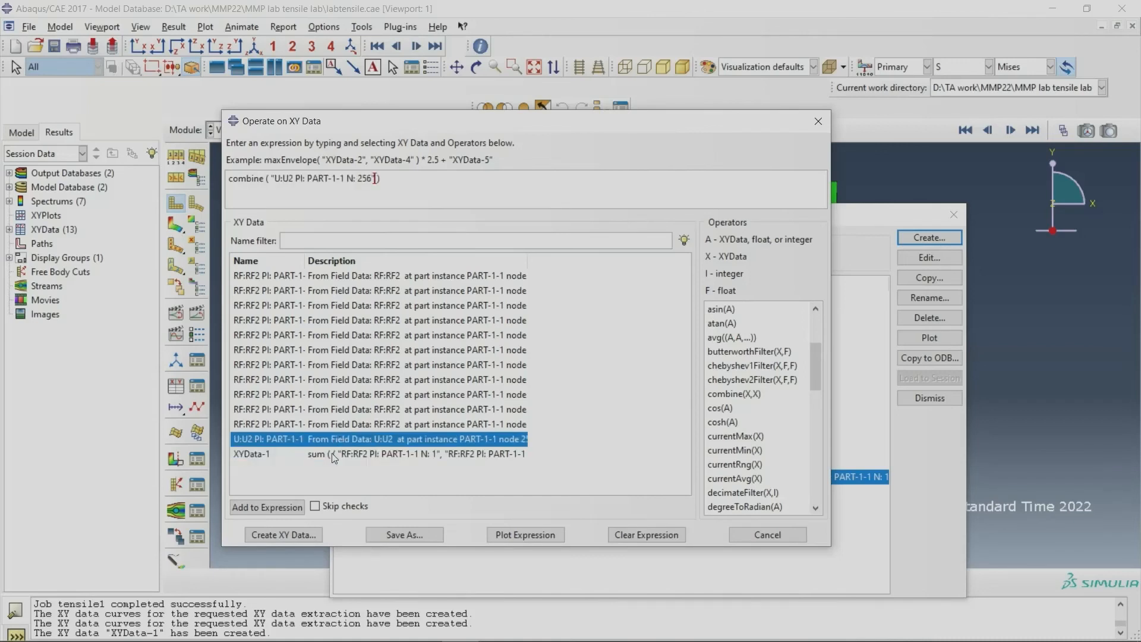
{"action": "left_click", "coordinate": [334, 455]}
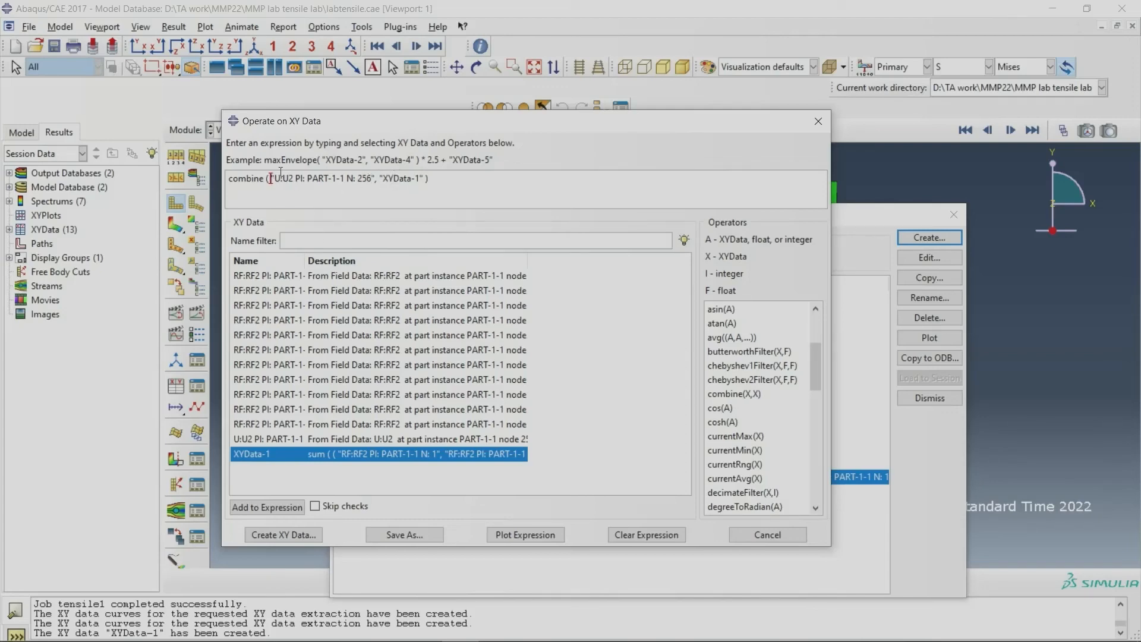
{"action": "type", "text": "2*"}
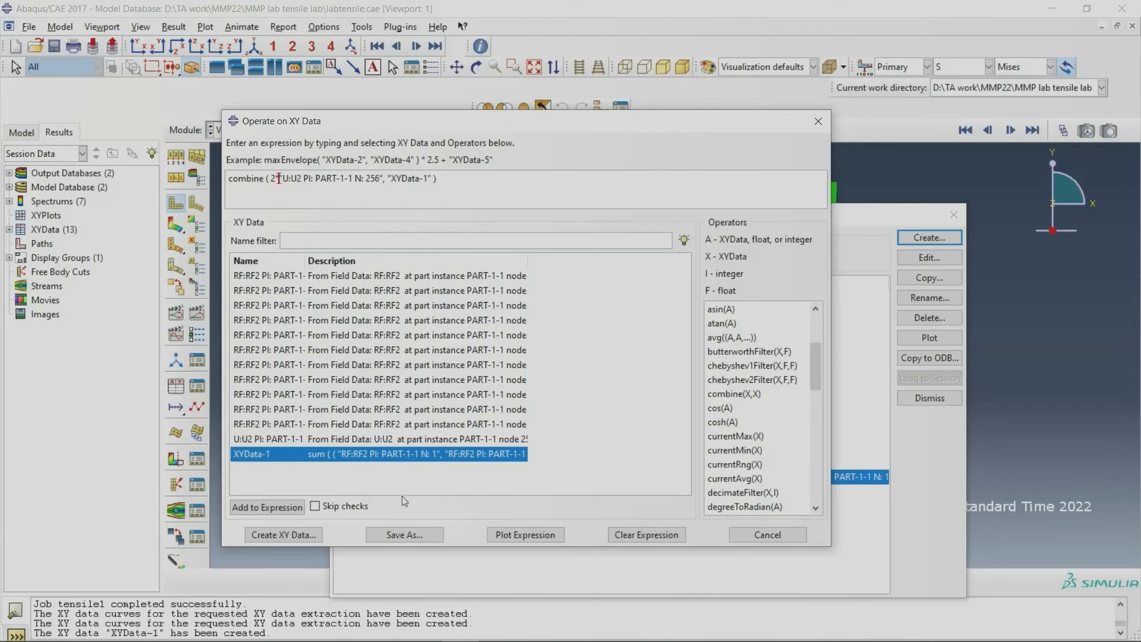
Step: Save the combined force-displacement curve as XYData-2 and close the XY data operation dialog
{"action": "left_click", "coordinate": [403, 535]}
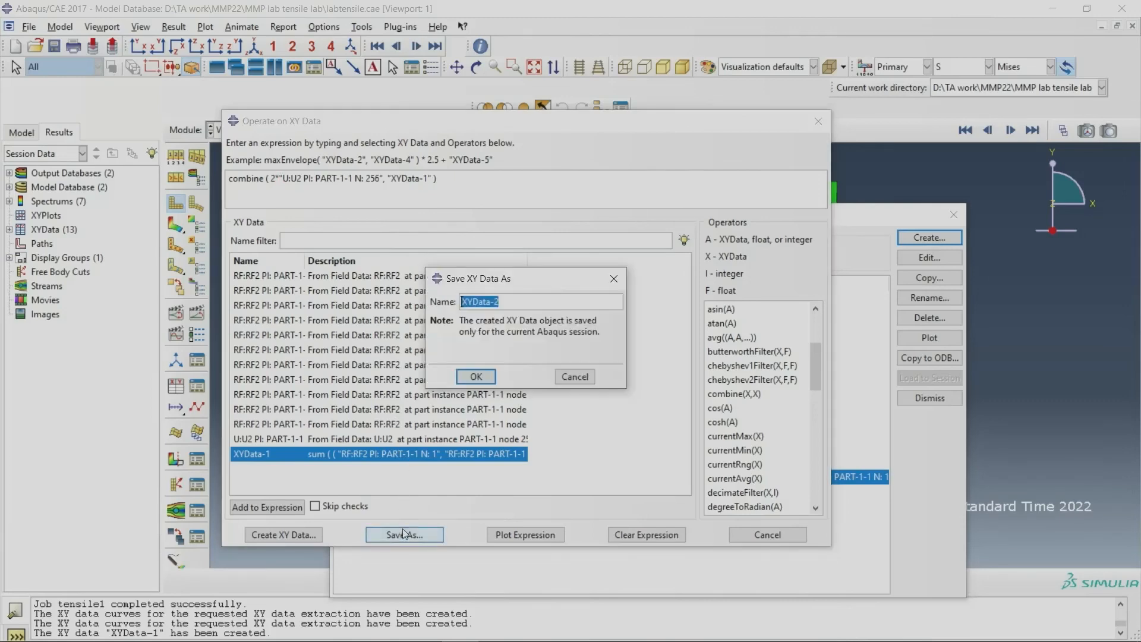
{"action": "left_click", "coordinate": [476, 377]}
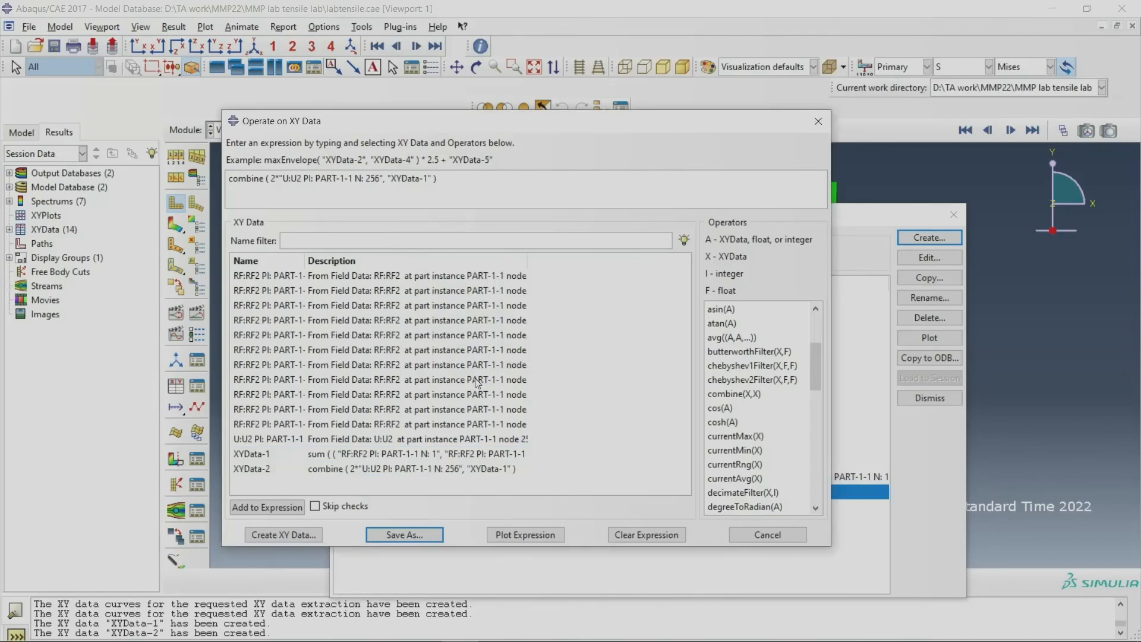
{"action": "left_click", "coordinate": [354, 468]}
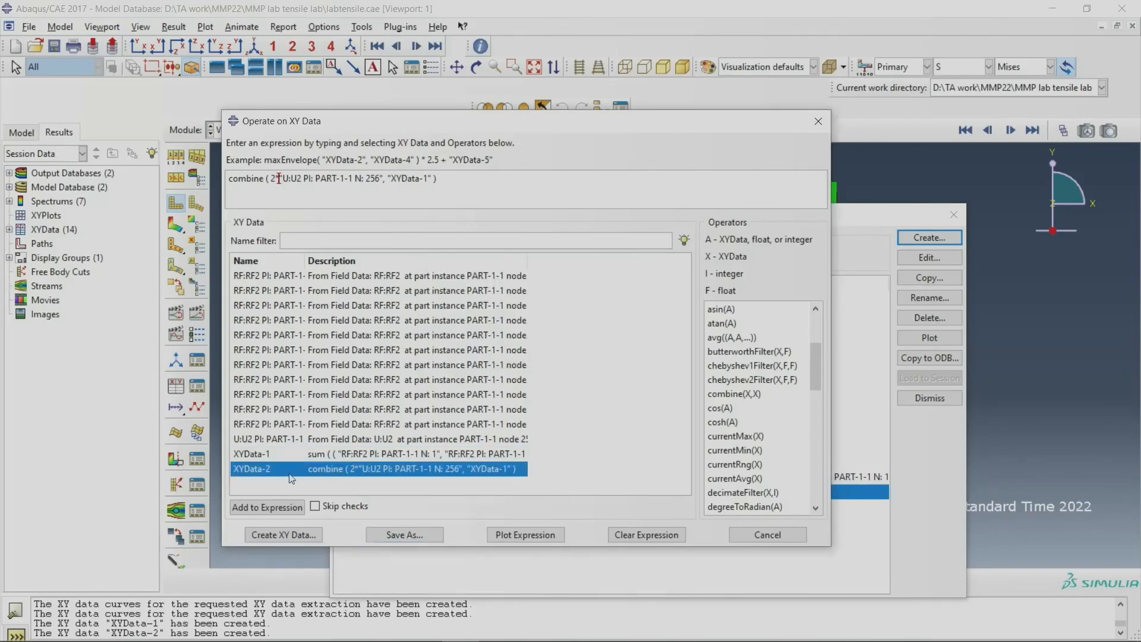
{"action": "left_click", "coordinate": [818, 121]}
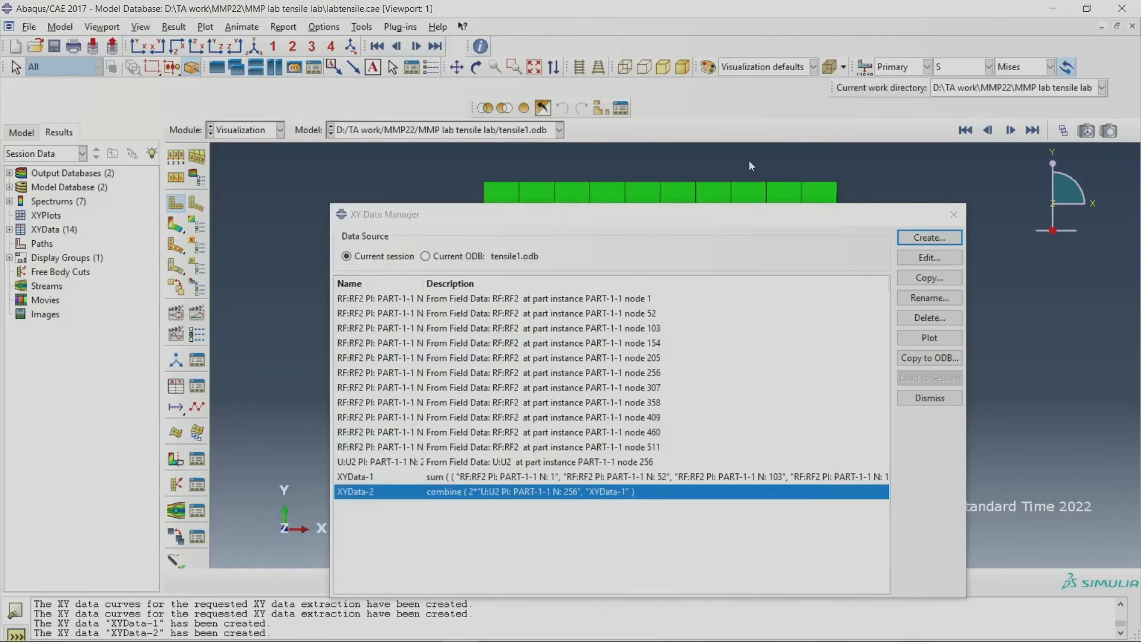
Step: Open the XYData-2 table for editing and copy its full X and Y columns
{"action": "left_click_drag", "start_coordinate": [706, 219], "coordinate": [666, 172]}
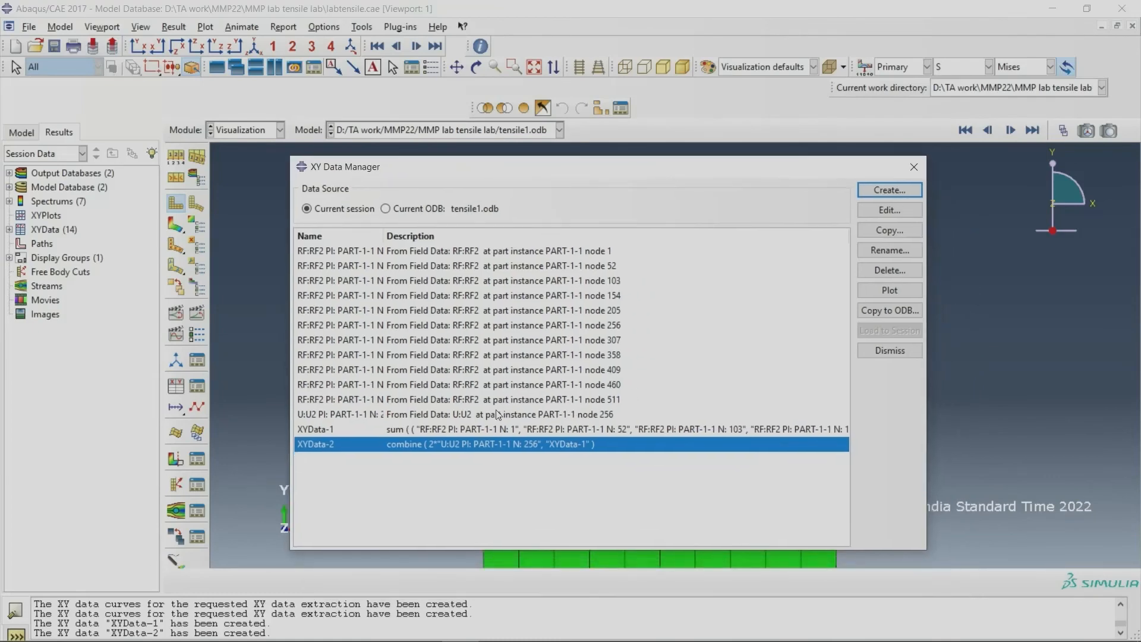
{"action": "double_click", "coordinate": [480, 447]}
{"action": "left_click_drag", "start_coordinate": [710, 227], "coordinate": [580, 143]}
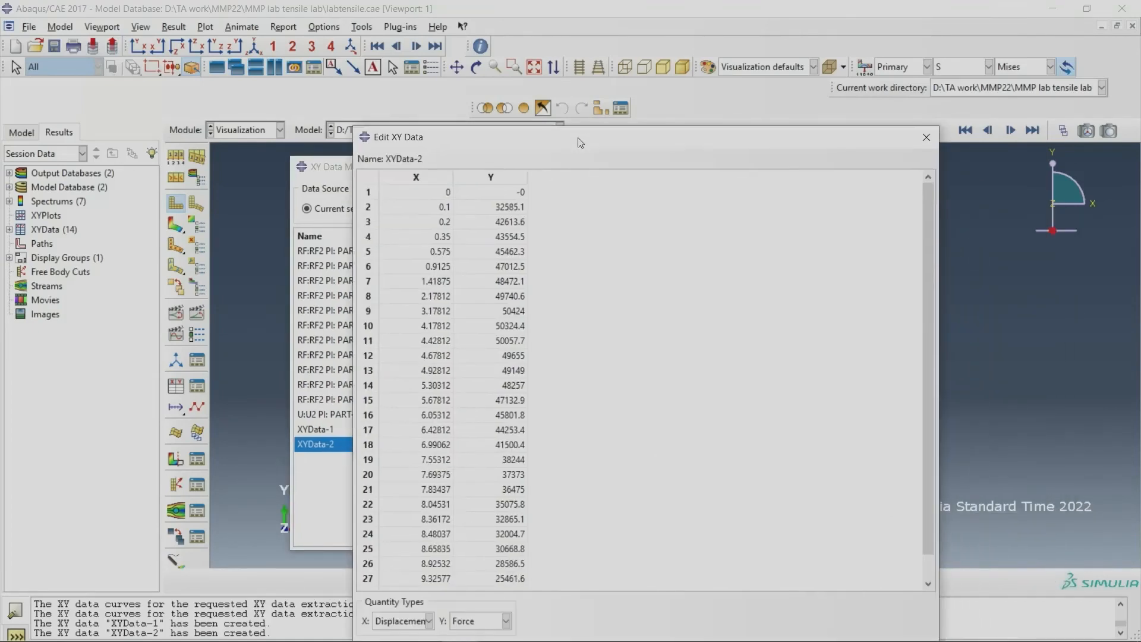
{"action": "left_click", "coordinate": [425, 178]}
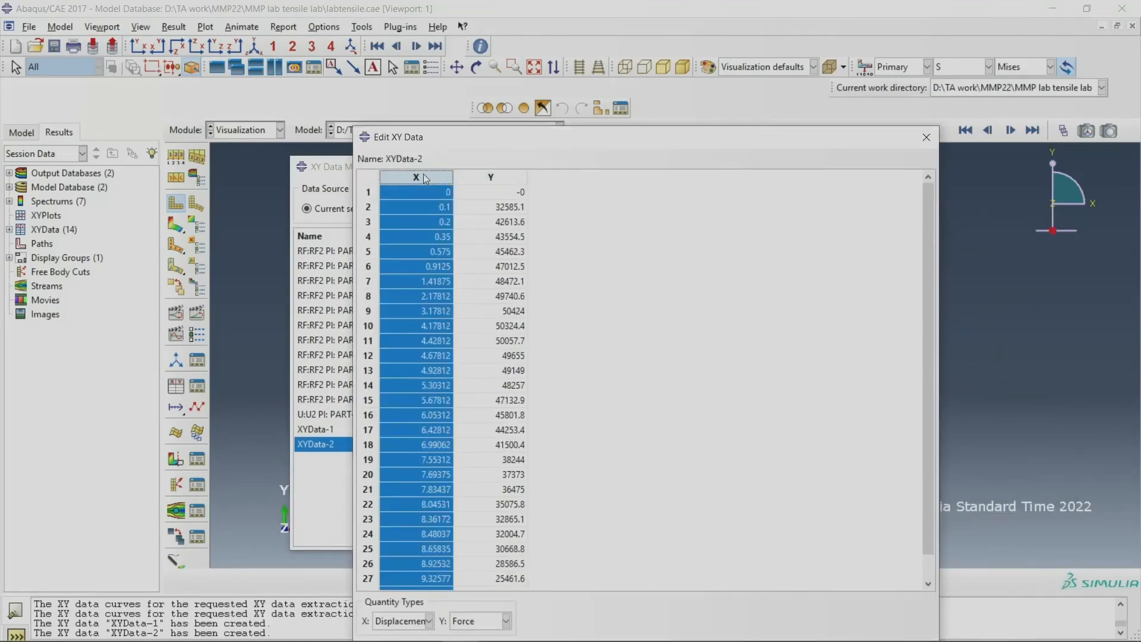
{"action": "key", "text": "shift+Right"}
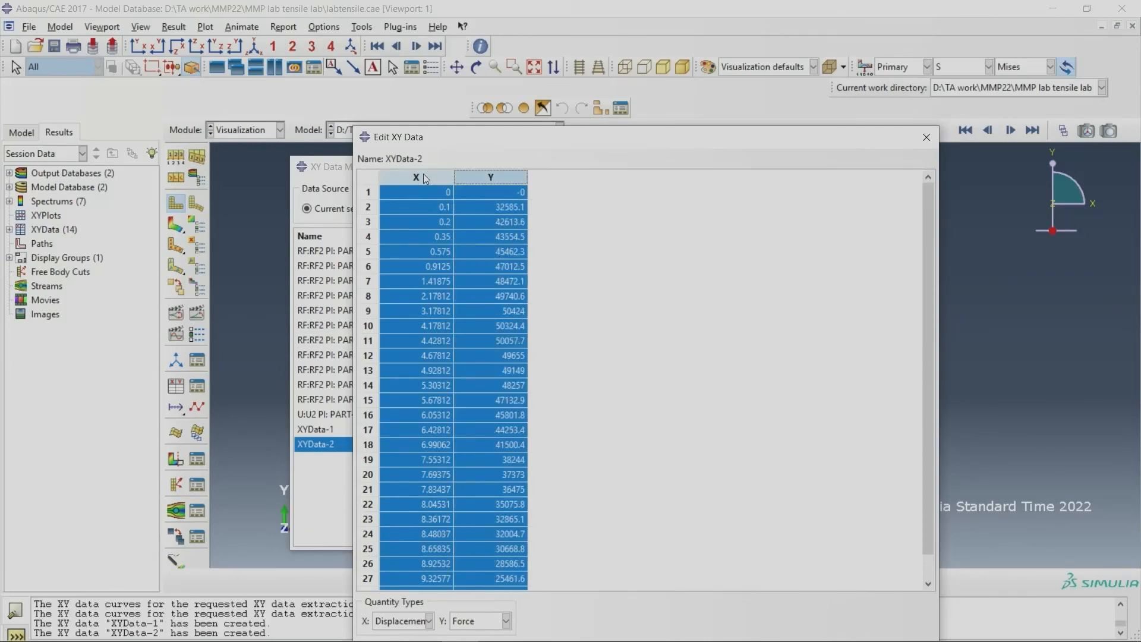
Step: Switch to the Excel workbook NEW E input data.xlsx and paste the copied XY data on Sheet6 starting at cell AE5
{"action": "mouse_move", "coordinate": [515, 641]}
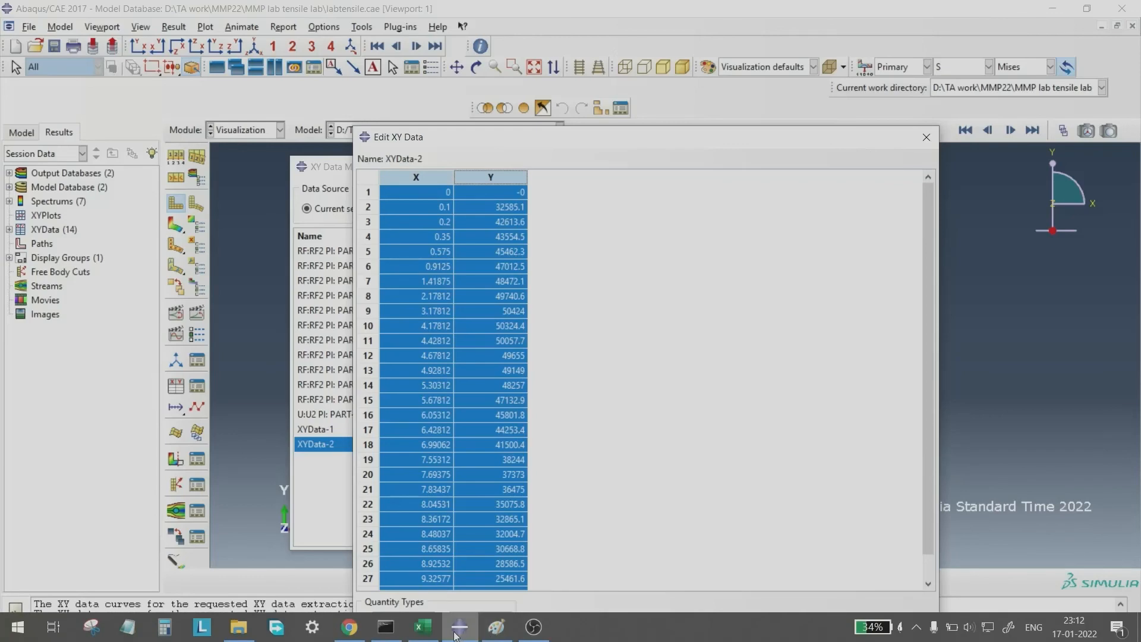
{"action": "left_click", "coordinate": [430, 633]}
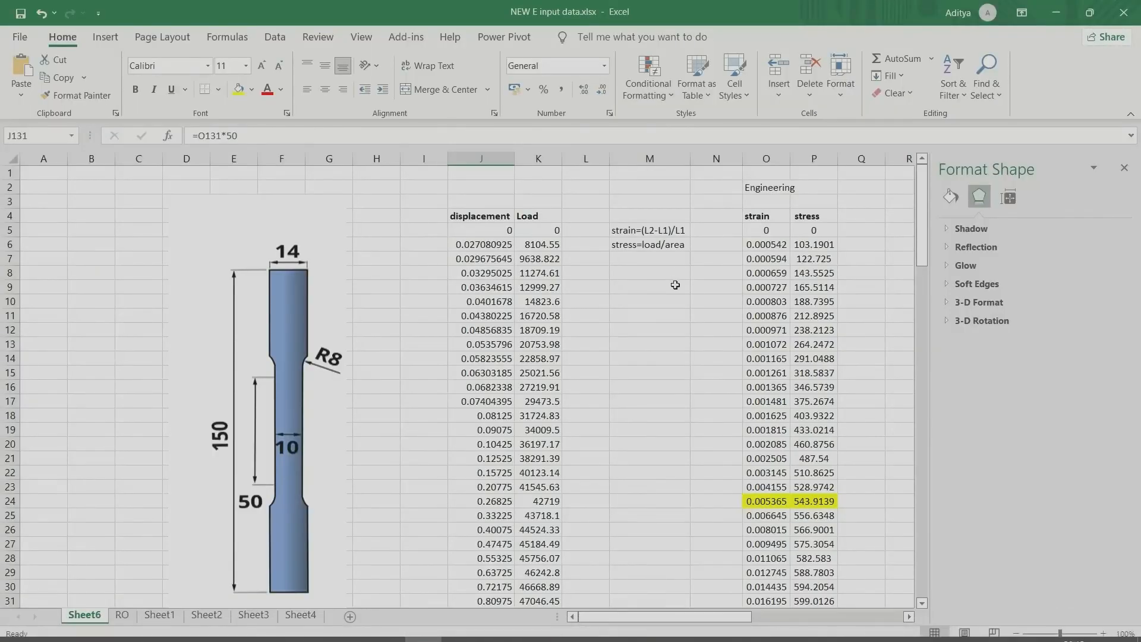
{"action": "left_click_drag", "start_coordinate": [620, 617], "coordinate": [773, 621]}
{"action": "left_click_drag", "start_coordinate": [484, 229], "coordinate": [325, 287]}
{"action": "left_click", "coordinate": [746, 232]}
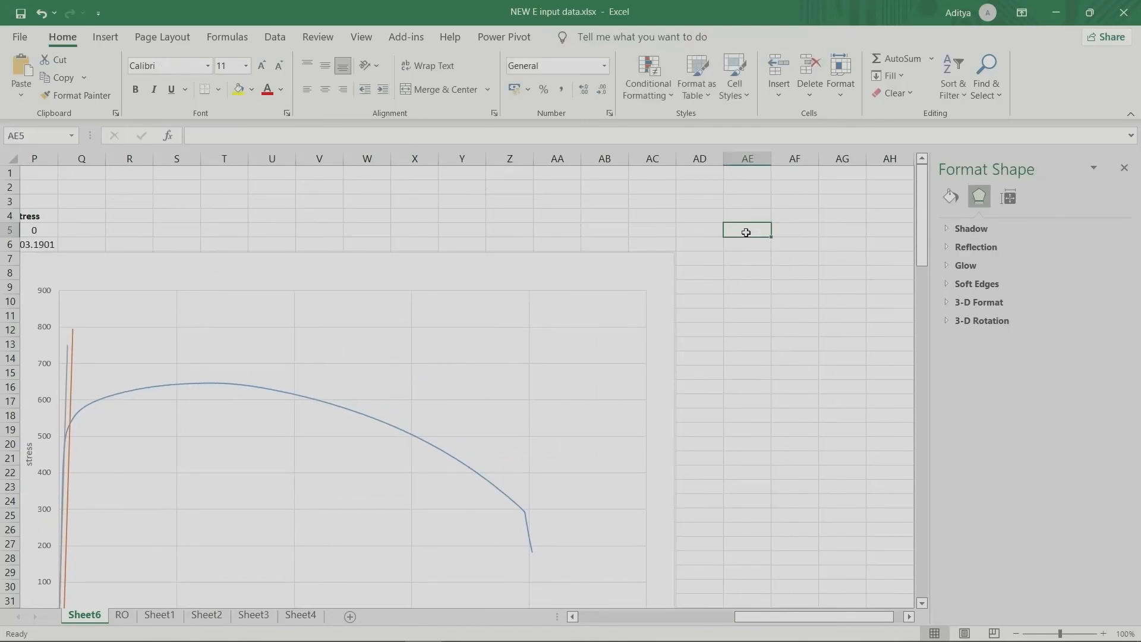
{"action": "key", "text": "ctrl+v"}
Step: Shrink the stress-strain chart and reposition it between the engineering data and the pasted columns
{"action": "left_click", "coordinate": [674, 254]}
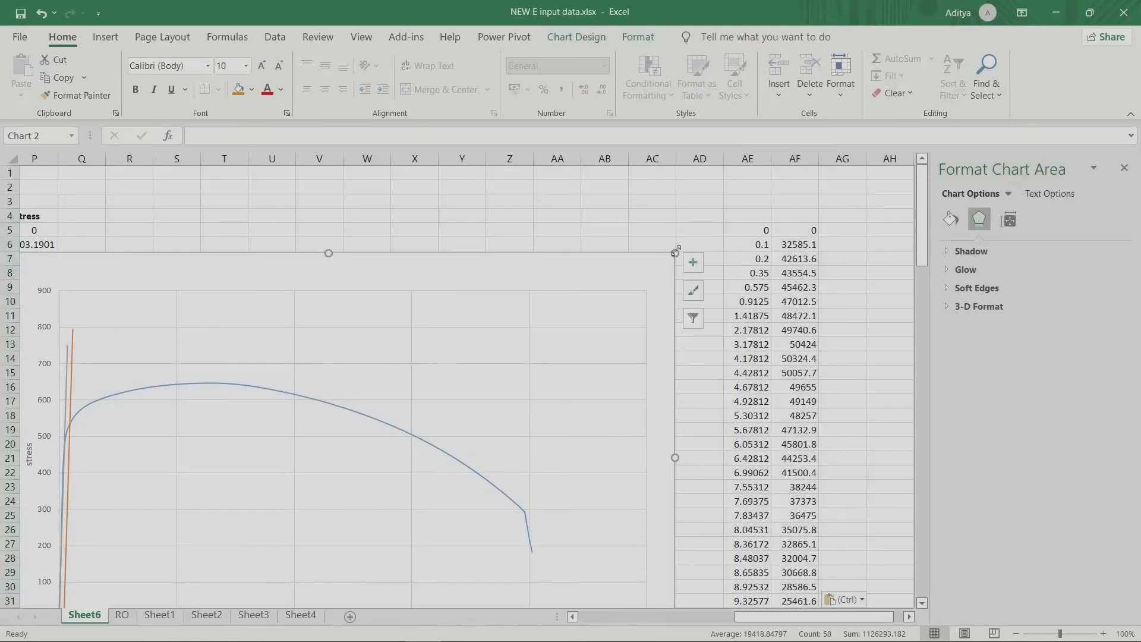
{"action": "left_click_drag", "start_coordinate": [673, 254], "coordinate": [463, 280]}
{"action": "left_click_drag", "start_coordinate": [409, 305], "coordinate": [517, 246]}
Step: Title the pasted data "Abaqus result" in AE3 and head its columns "displace" in AE4 and "load" in AF4
{"action": "left_click", "coordinate": [748, 202]}
{"action": "type", "text": "A"}
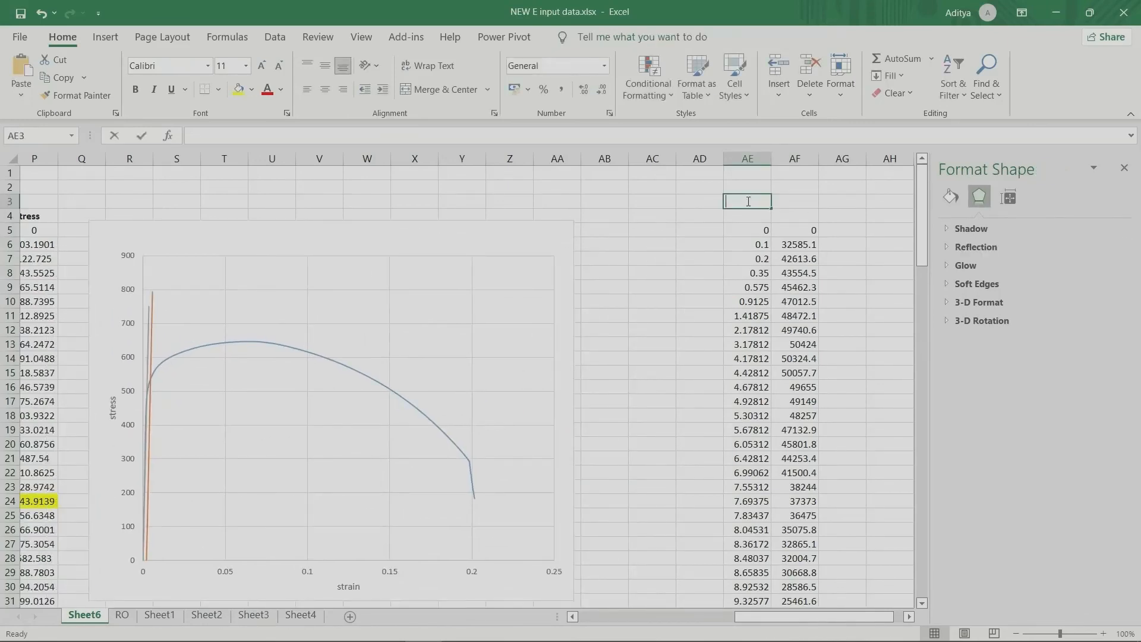
{"action": "type", "text": "baqu"}
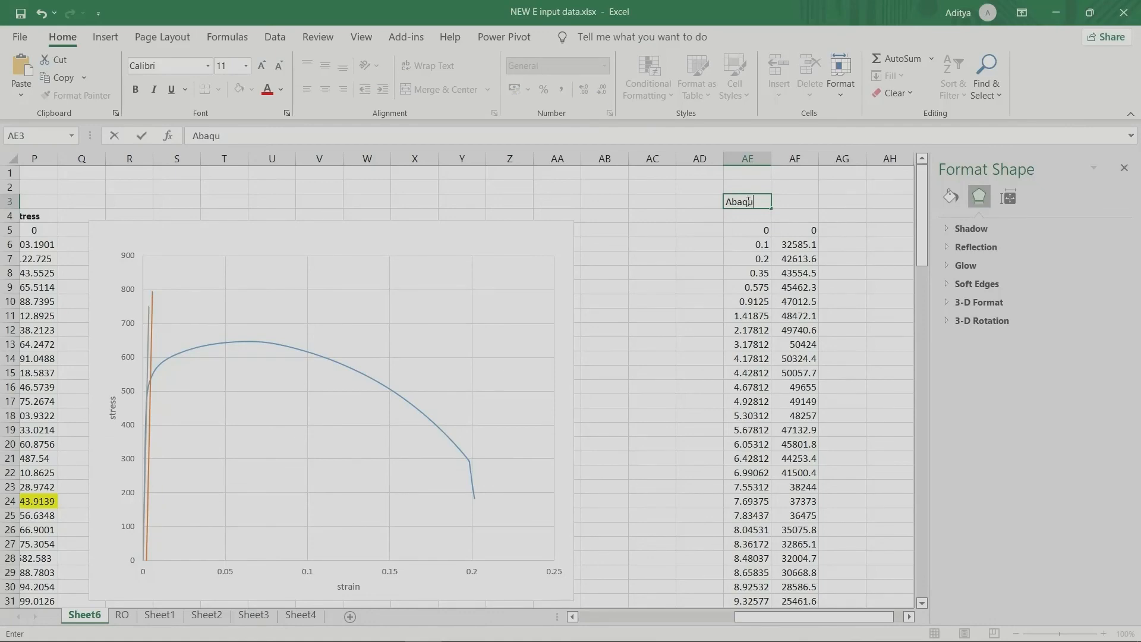
{"action": "type", "text": "s result"}
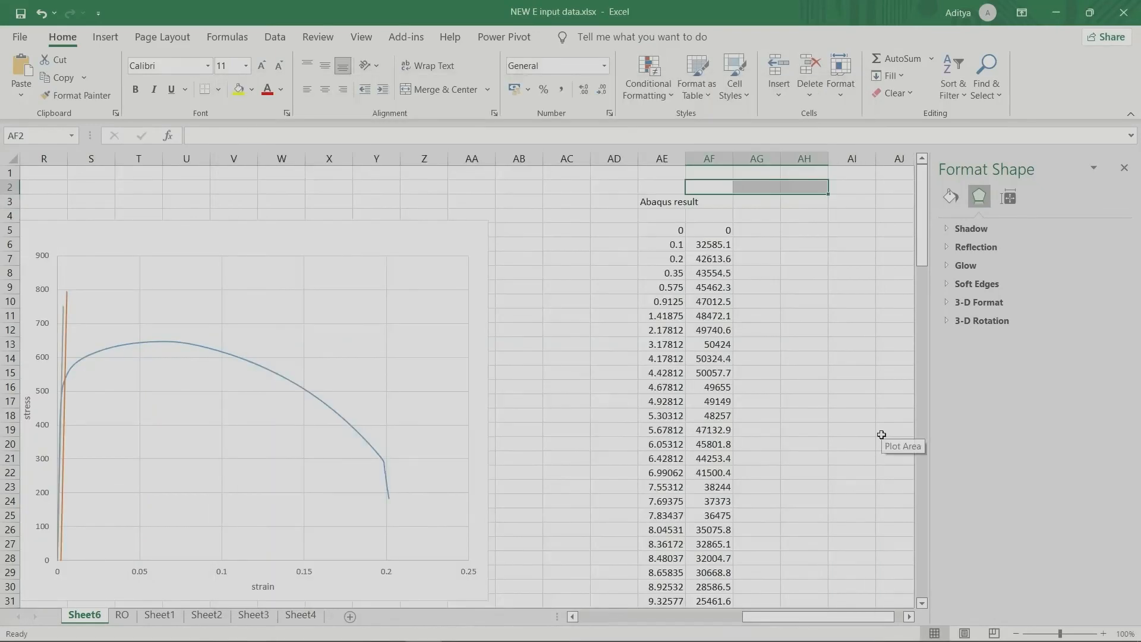
{"action": "left_click", "coordinate": [671, 216]}
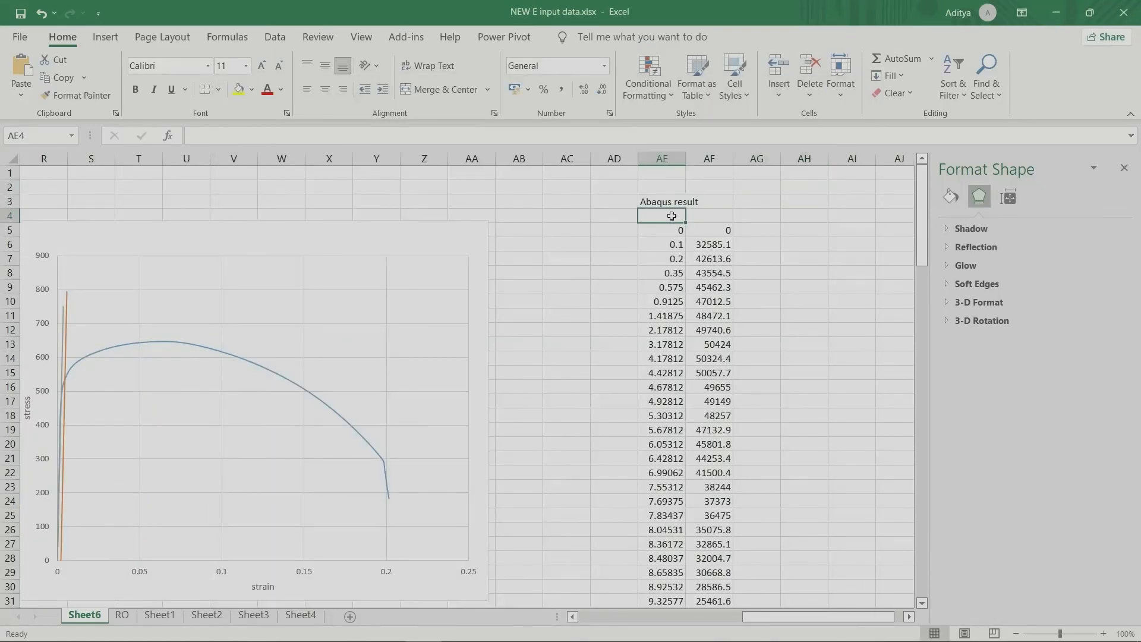
{"action": "type", "text": "displace"}
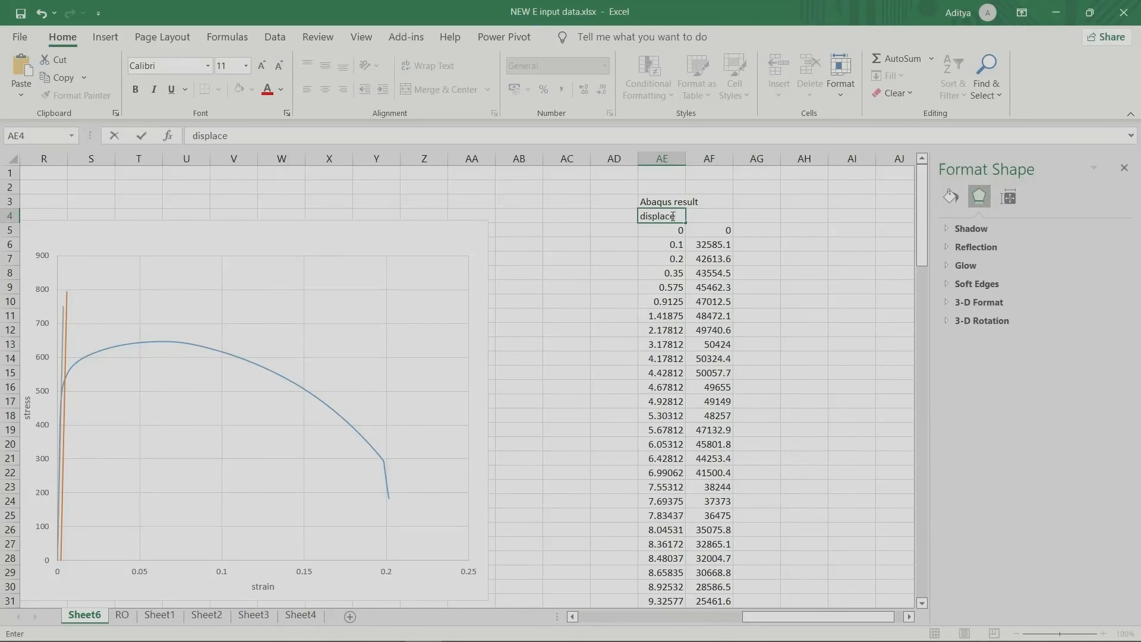
{"action": "key", "text": "Tab"}
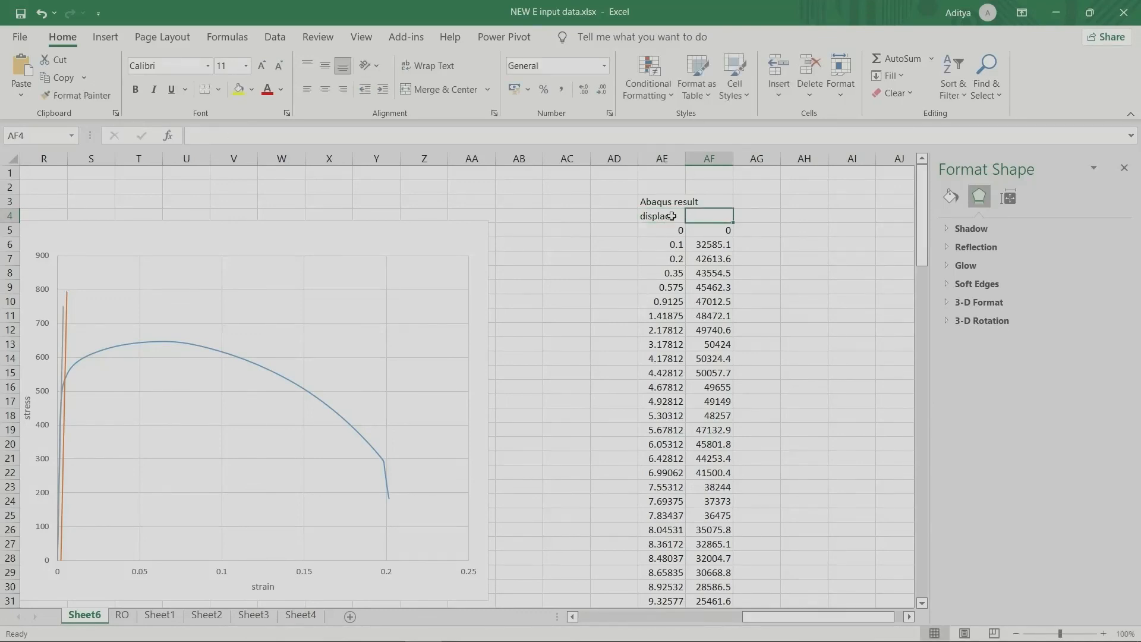
{"action": "type", "text": "load"}
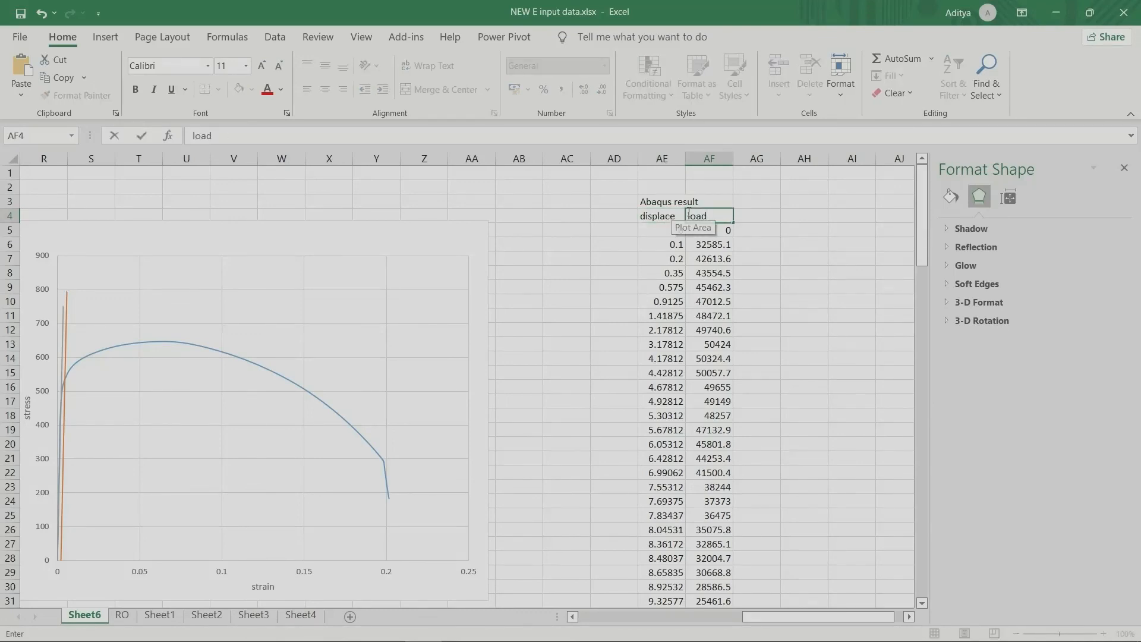
Step: Add the column headings "Estrain" in AH4 and "Estress" in AI4
{"action": "left_click", "coordinate": [808, 216]}
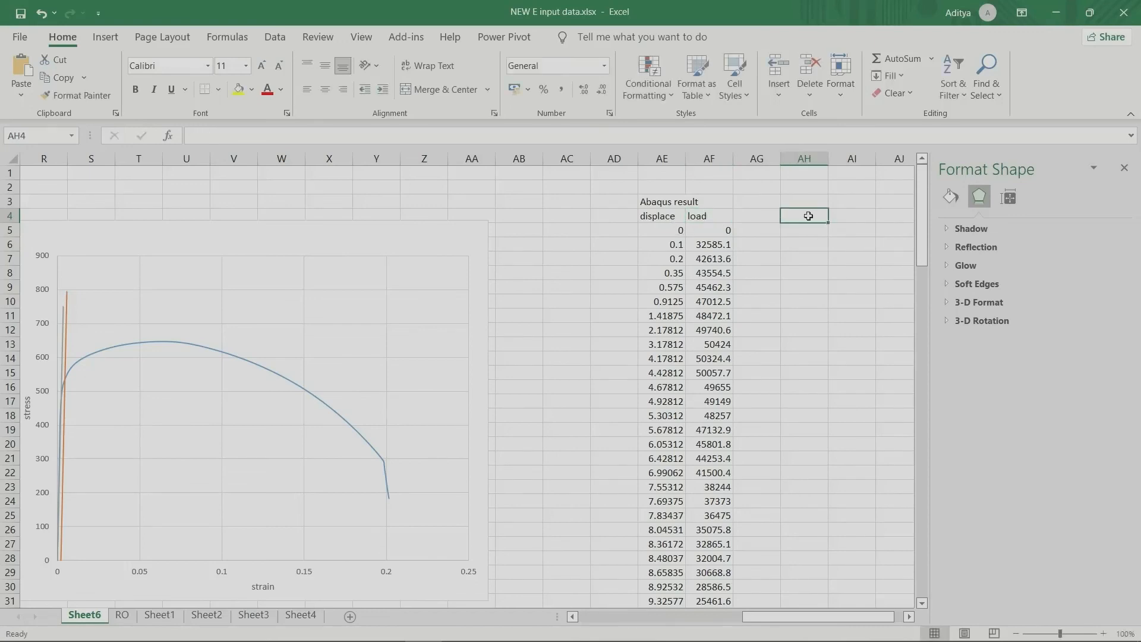
{"action": "type", "text": "Estrain"}
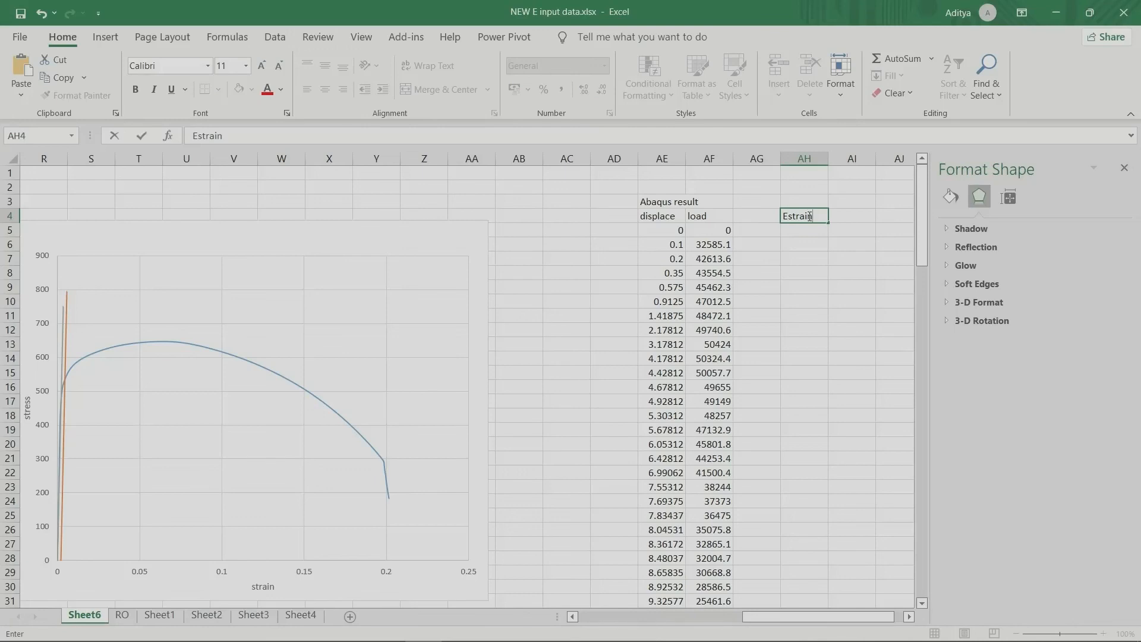
{"action": "key", "text": "Tab"}
{"action": "type", "text": "Estre"}
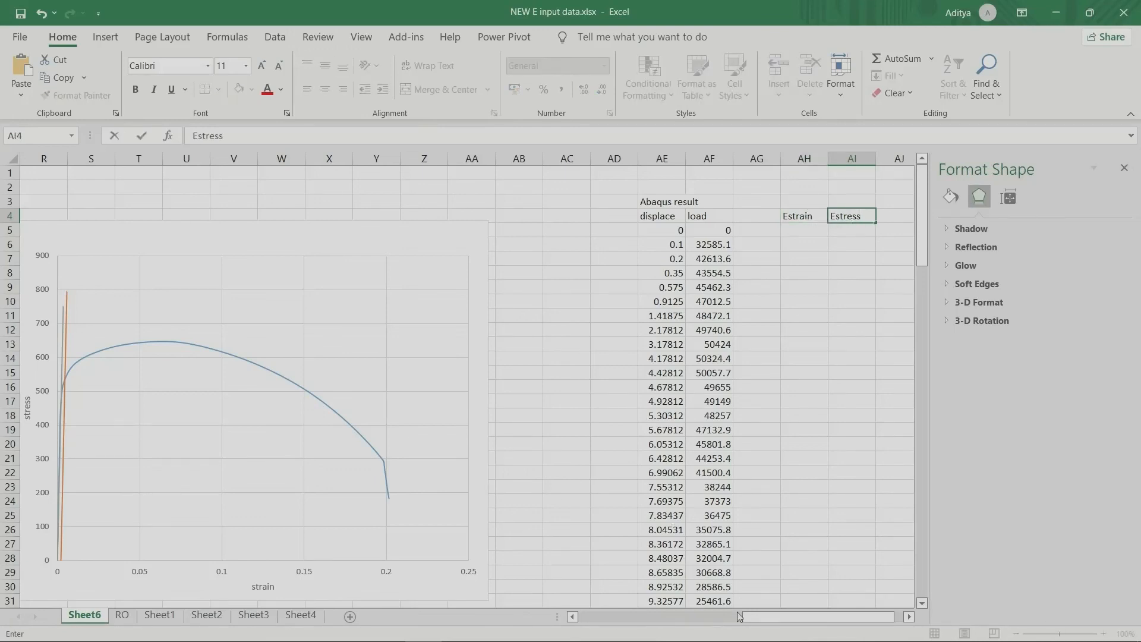
Step: Calculate engineering strain in AH5 with =AE5/50 and fill the formula down to AH33
{"action": "left_click_drag", "start_coordinate": [748, 618], "coordinate": [678, 626]}
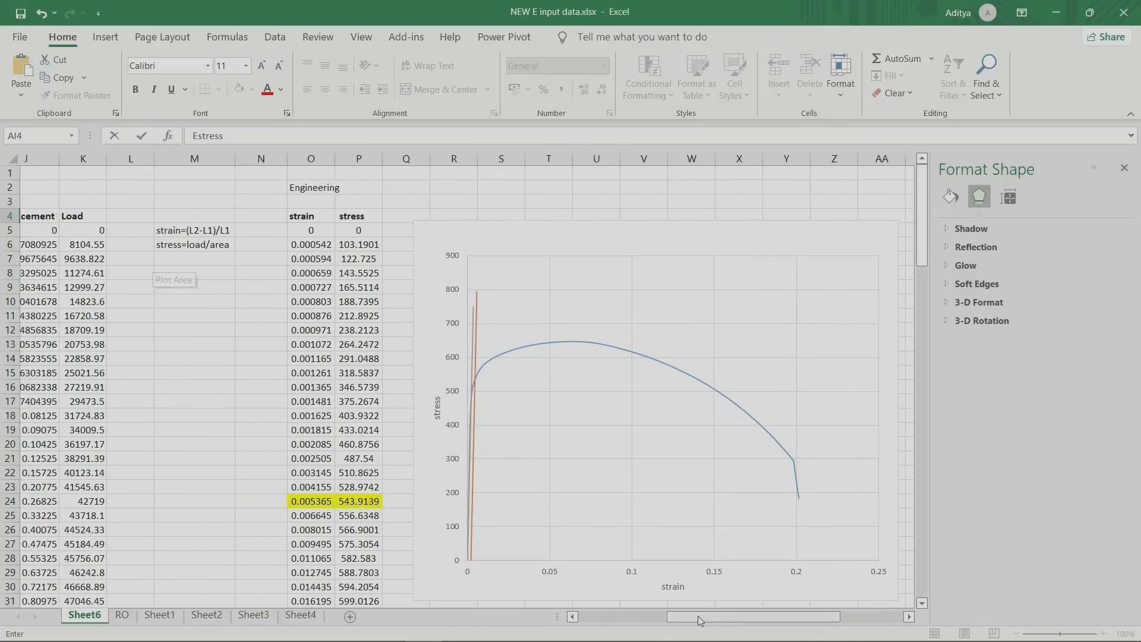
{"action": "left_click_drag", "start_coordinate": [704, 617], "coordinate": [767, 616]}
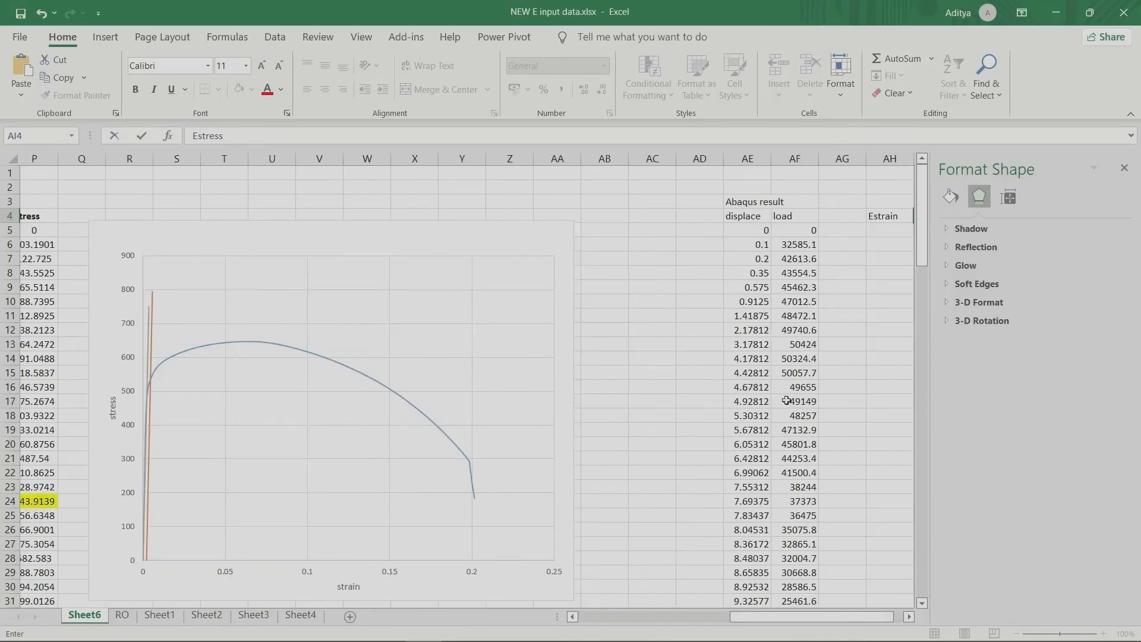
{"action": "left_click", "coordinate": [879, 229]}
{"action": "type", "text": "="}
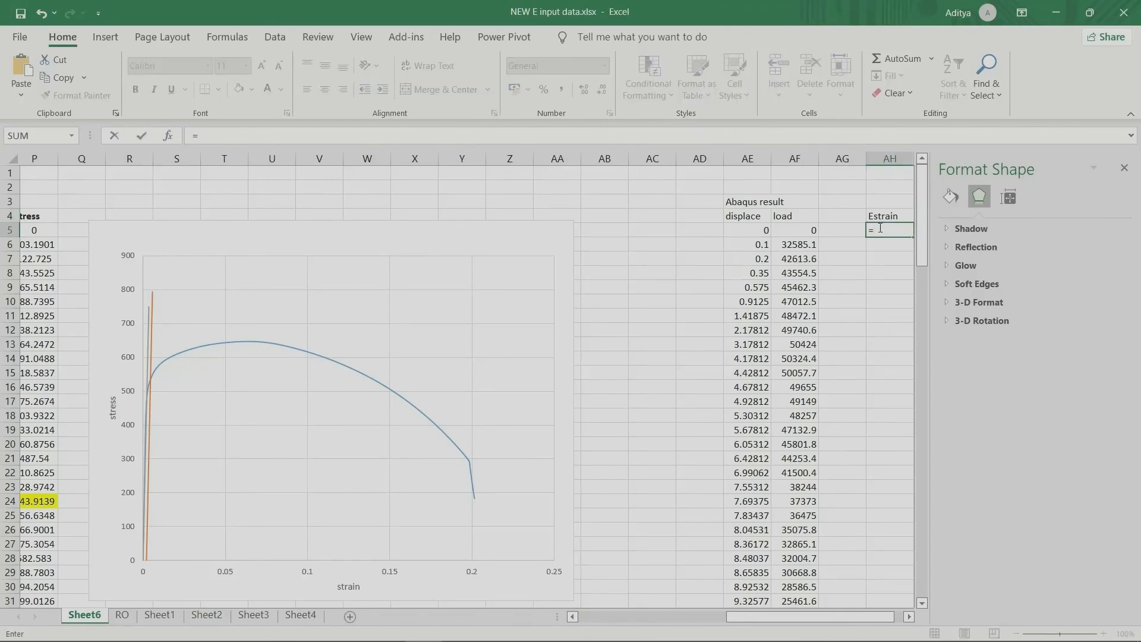
{"action": "key", "text": "Left"}
{"action": "key", "text": "Left"}
{"action": "key", "text": "Left"}
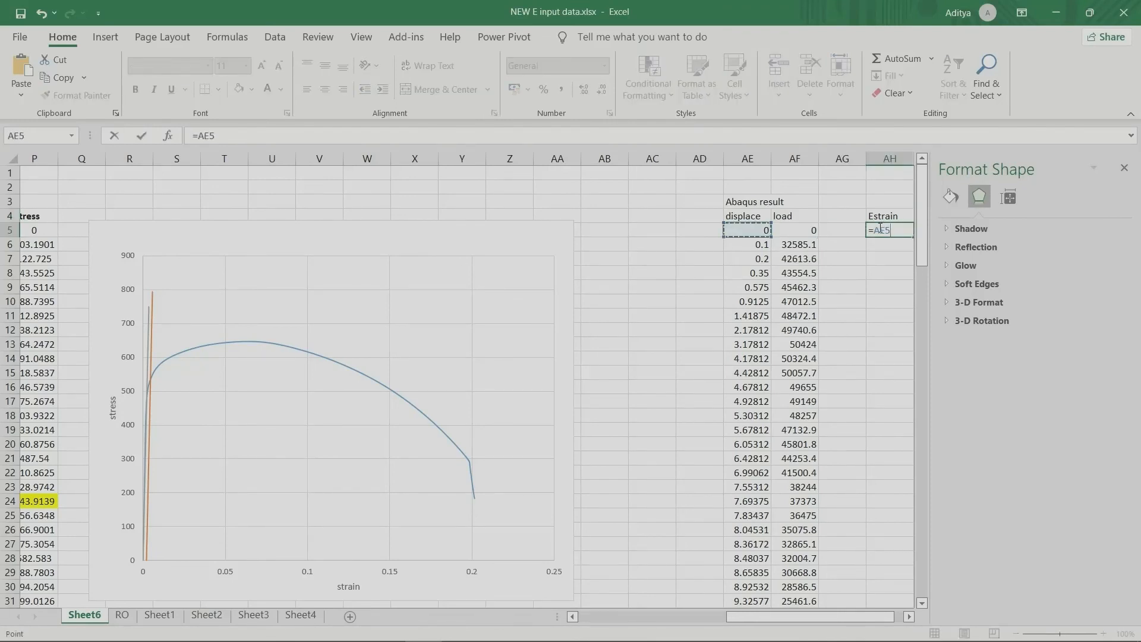
{"action": "key", "text": "Return"}
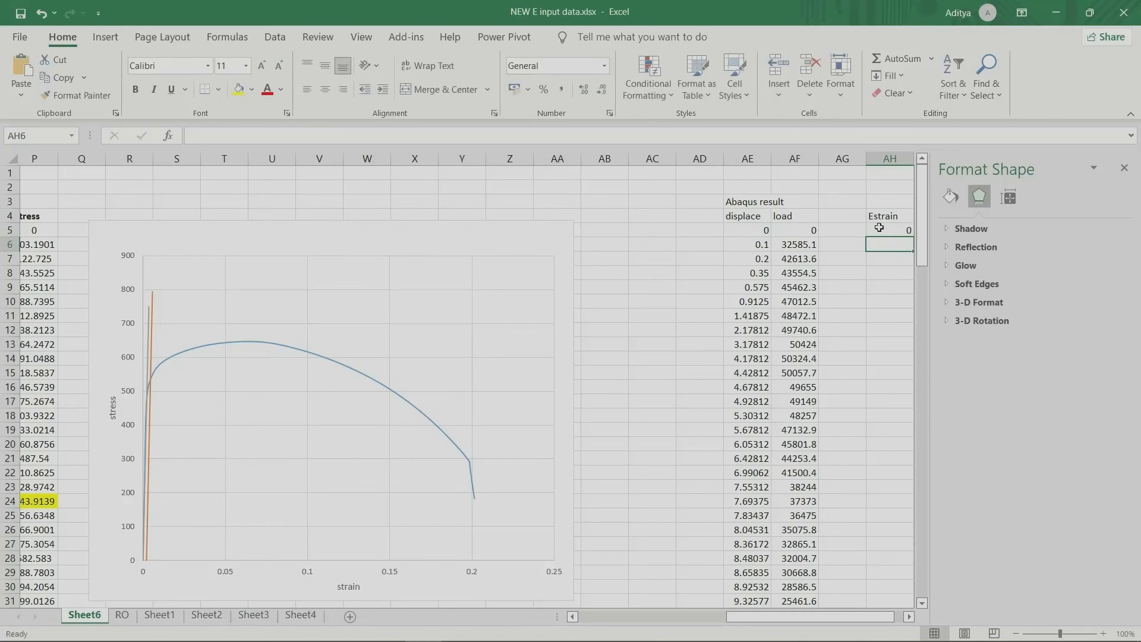
{"action": "scroll", "coordinate": [855, 605], "scroll_direction": "right", "scroll_amount": 1}
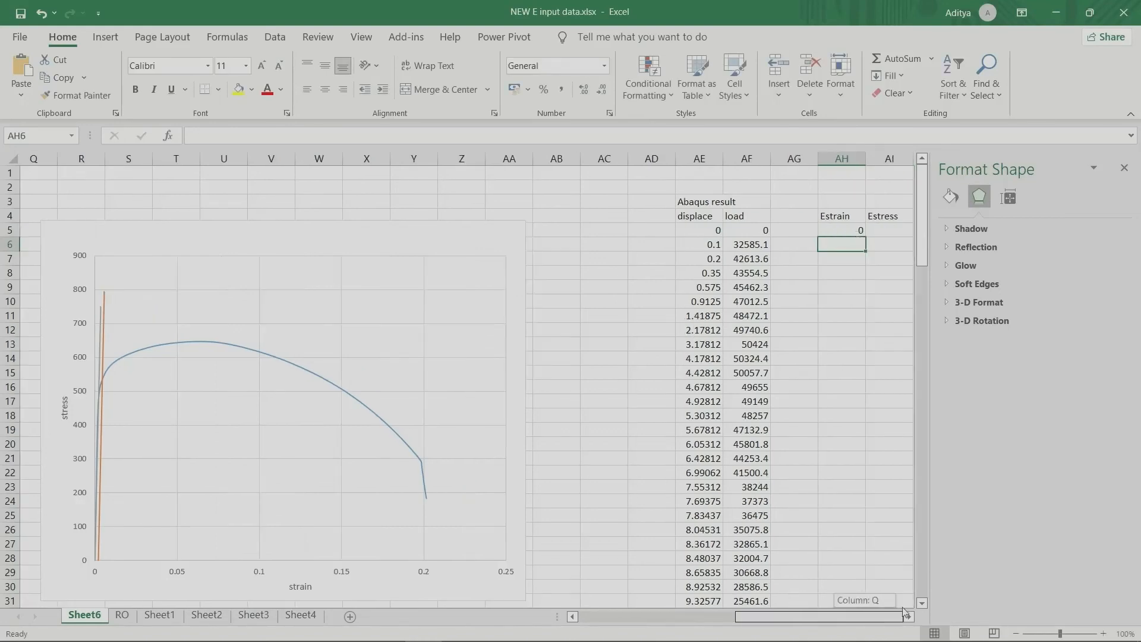
{"action": "left_click", "coordinate": [861, 237]}
{"action": "left_click_drag", "start_coordinate": [864, 237], "coordinate": [854, 560]}
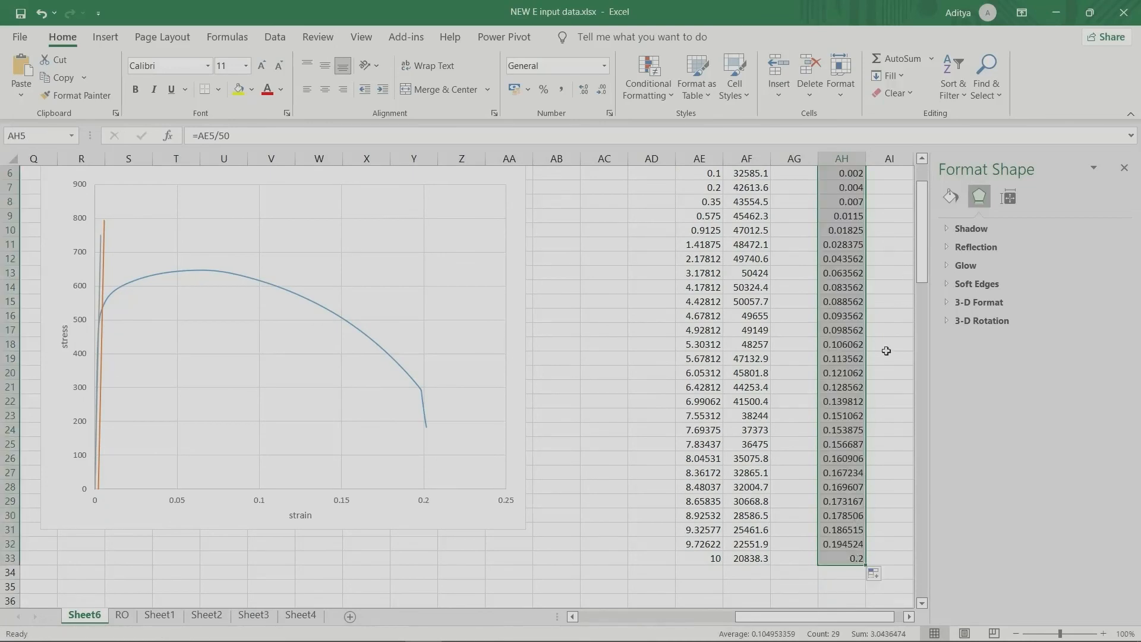
Step: Calculate engineering stress in AI5 with =AF5/78.54 and fill the formula down to AI33
{"action": "scroll", "coordinate": [881, 357], "scroll_direction": "up", "scroll_amount": 2}
{"action": "left_click", "coordinate": [883, 230]}
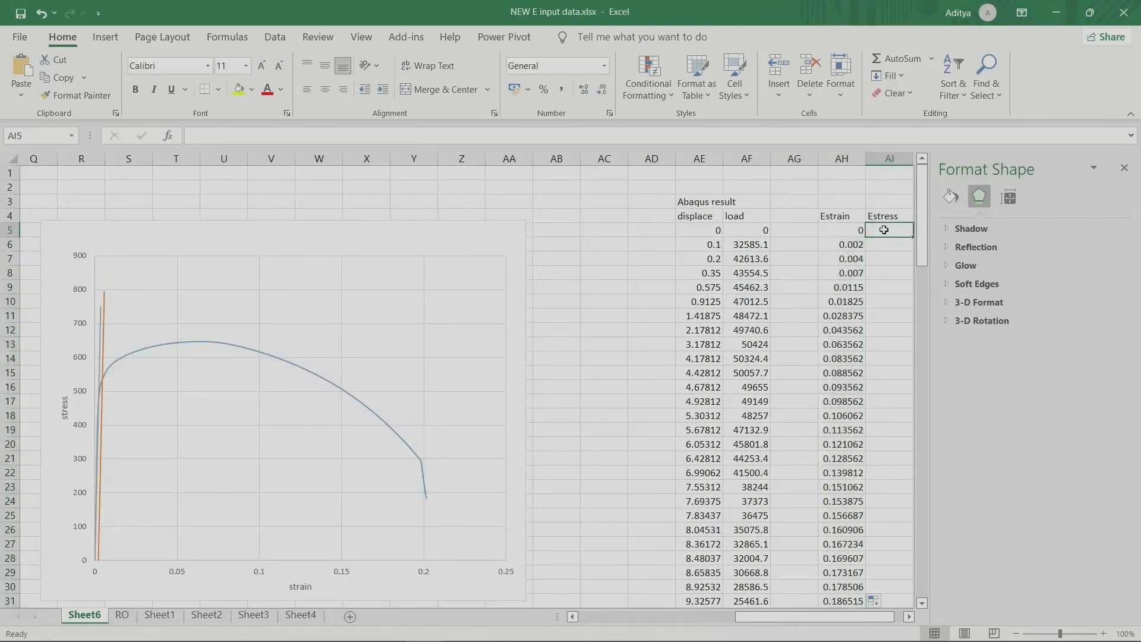
{"action": "type", "text": "="}
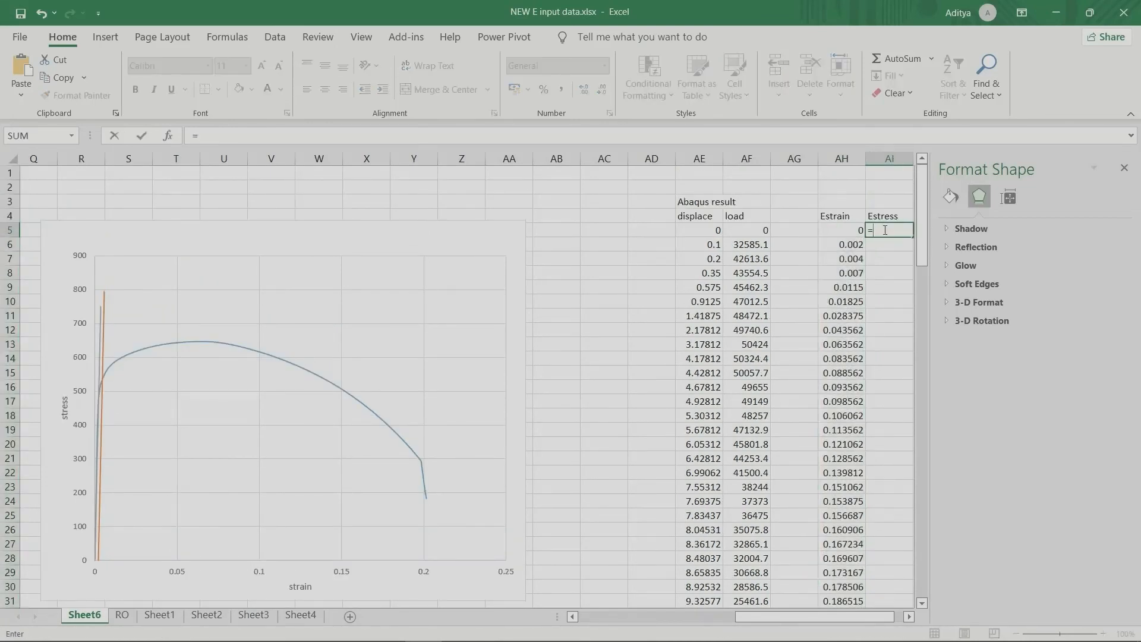
{"action": "key", "text": "Left"}
{"action": "key", "text": "Left"}
{"action": "key", "text": "Left"}
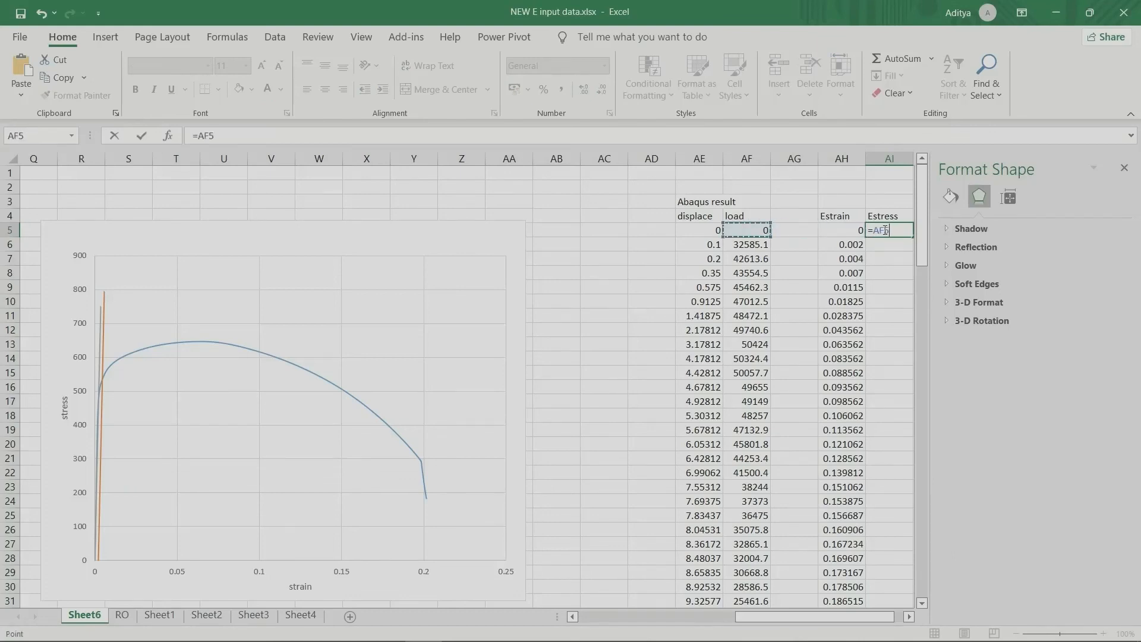
{"action": "type", "text": "/78.54"}
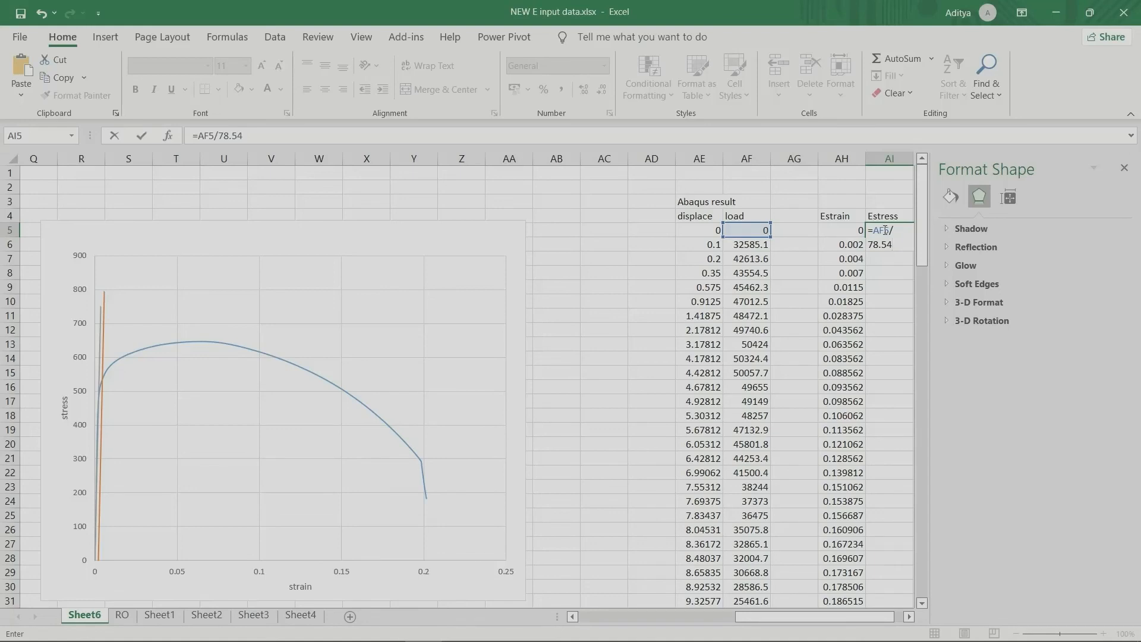
{"action": "key", "text": "ctrl+Return"}
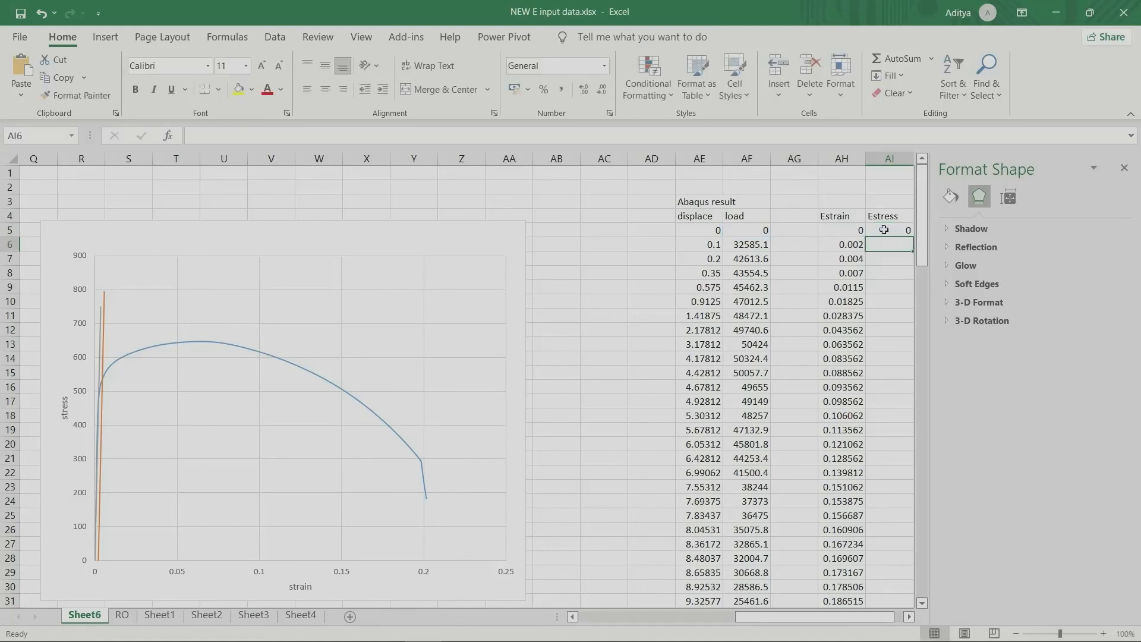
{"action": "left_click_drag", "start_coordinate": [910, 238], "coordinate": [903, 627]}
{"action": "left_click_drag", "start_coordinate": [899, 587], "coordinate": [898, 588]}
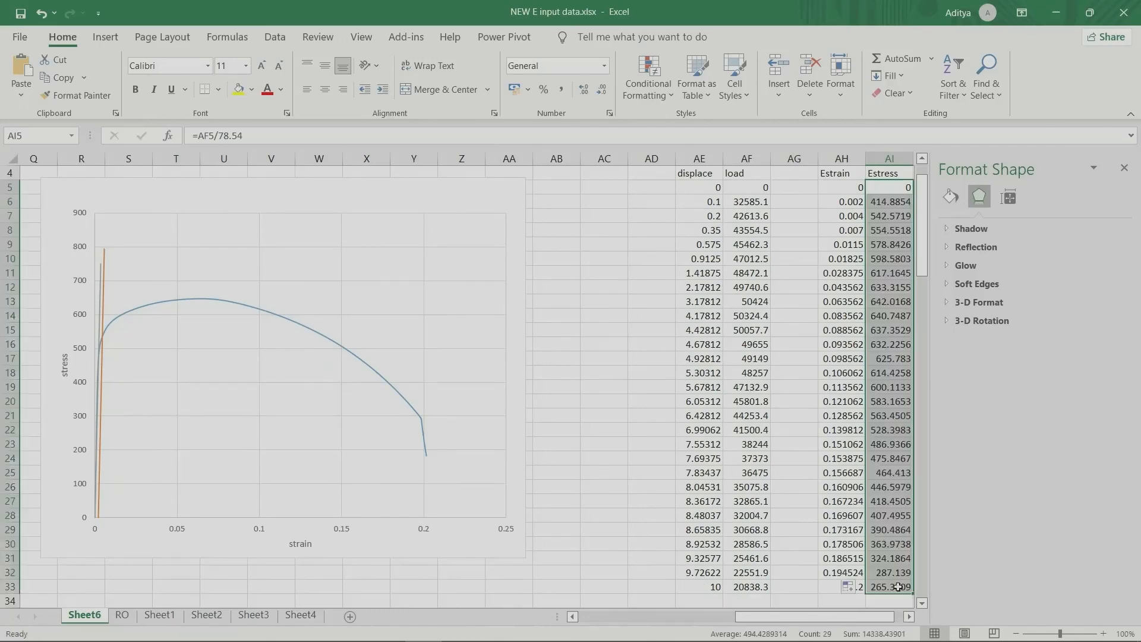
Step: Add a data series named "Abqs" to the stress-strain chart with the strains in AH5:AH33 as its X values
{"action": "scroll", "coordinate": [395, 245], "scroll_direction": "up", "scroll_amount": 1}
{"action": "right_click", "coordinate": [395, 246]}
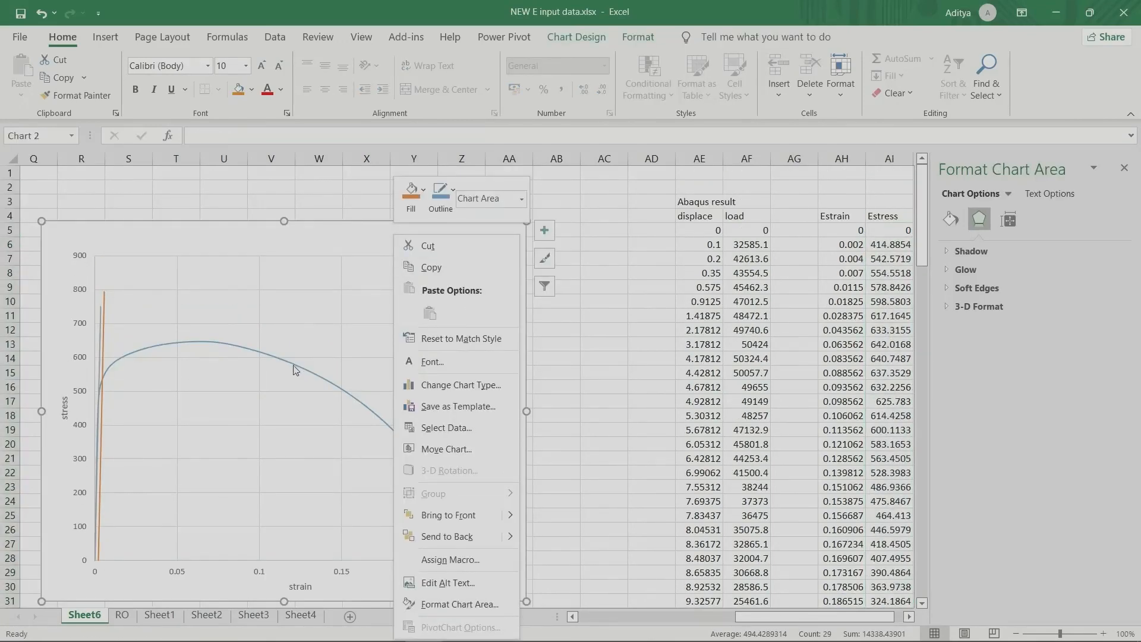
{"action": "left_click", "coordinate": [440, 428]}
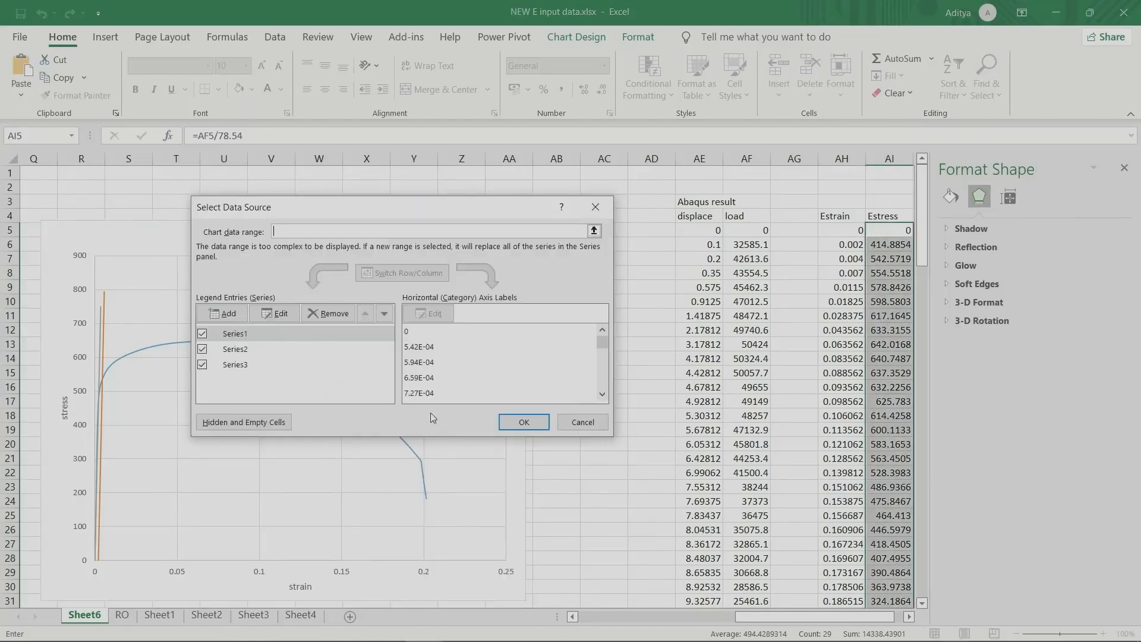
{"action": "left_click", "coordinate": [237, 310]}
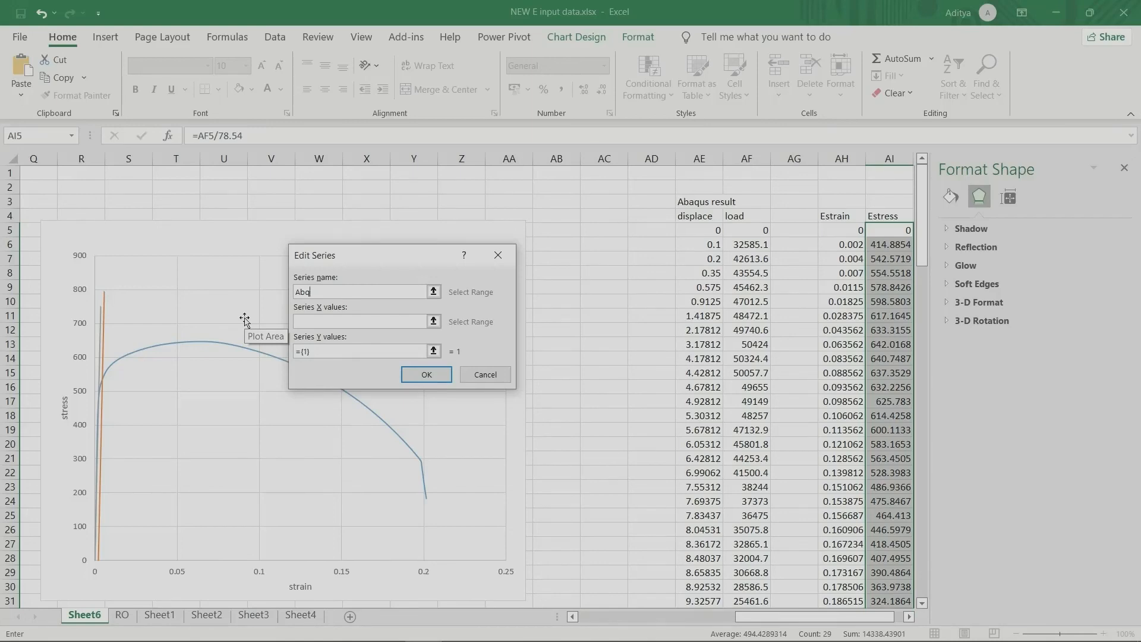
{"action": "left_click", "coordinate": [317, 322]}
{"action": "left_click_drag", "start_coordinate": [837, 230], "coordinate": [838, 590]}
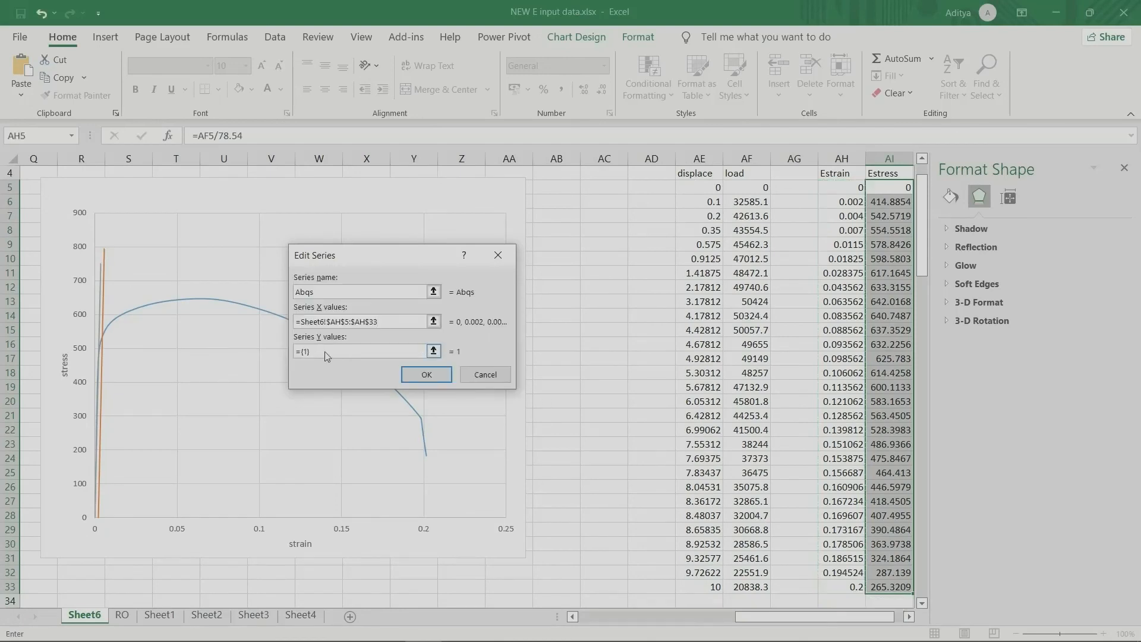
Step: Set the Abqs series' Y values to the stresses in AI5:AI33 and apply the chart data changes
{"action": "left_click_drag", "start_coordinate": [326, 356], "coordinate": [286, 351]}
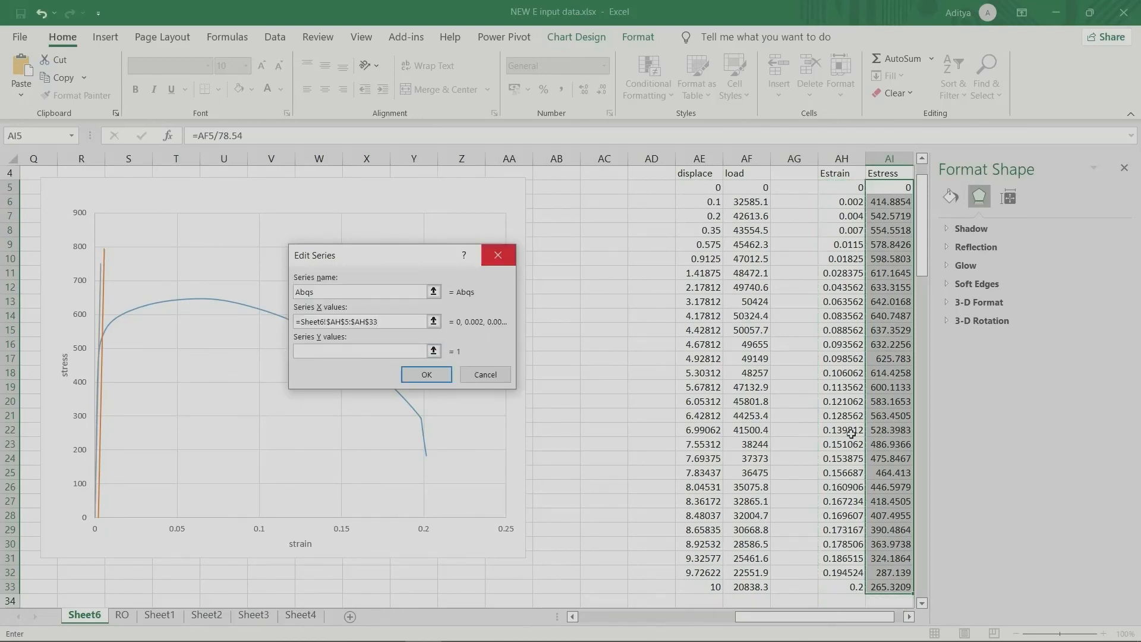
{"action": "left_click_drag", "start_coordinate": [876, 590], "coordinate": [896, 190]}
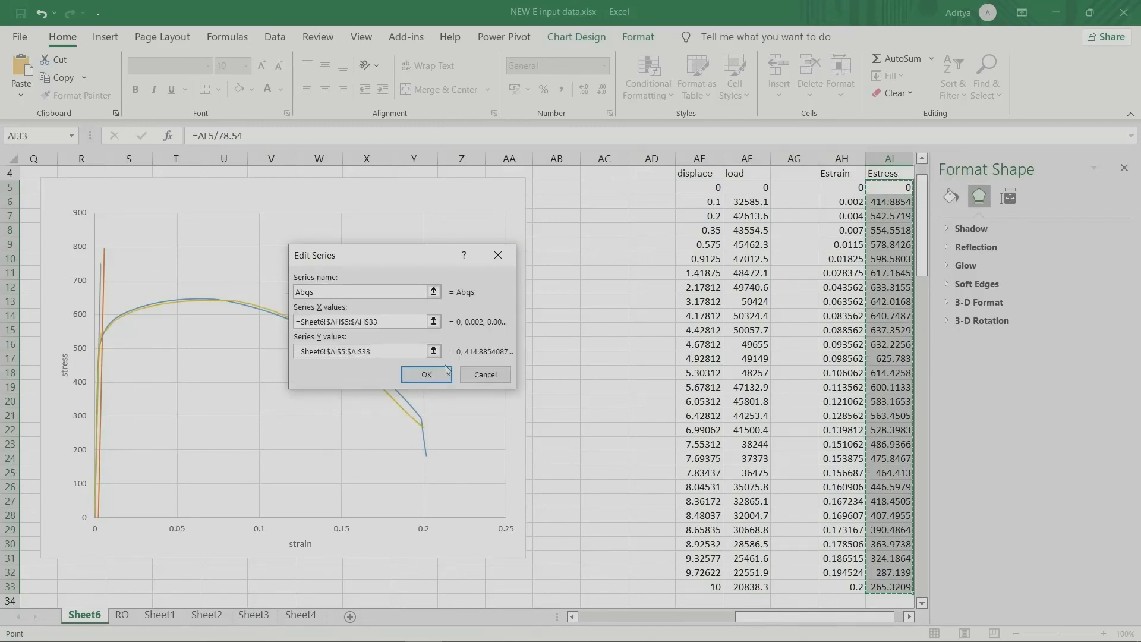
{"action": "left_click", "coordinate": [427, 375]}
{"action": "left_click", "coordinate": [524, 422]}
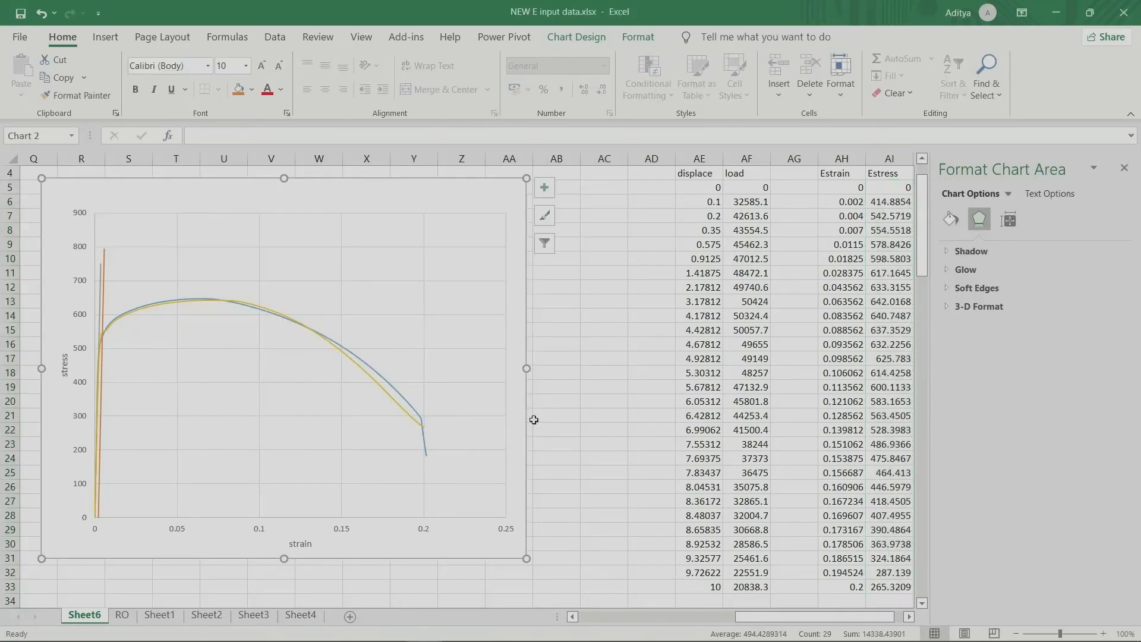
Step: Move the stress-strain chart so its upper-left corner sits at about S11, and compare the Abqs curve with the existing curve
{"action": "left_click_drag", "start_coordinate": [343, 186], "coordinate": [436, 226]}
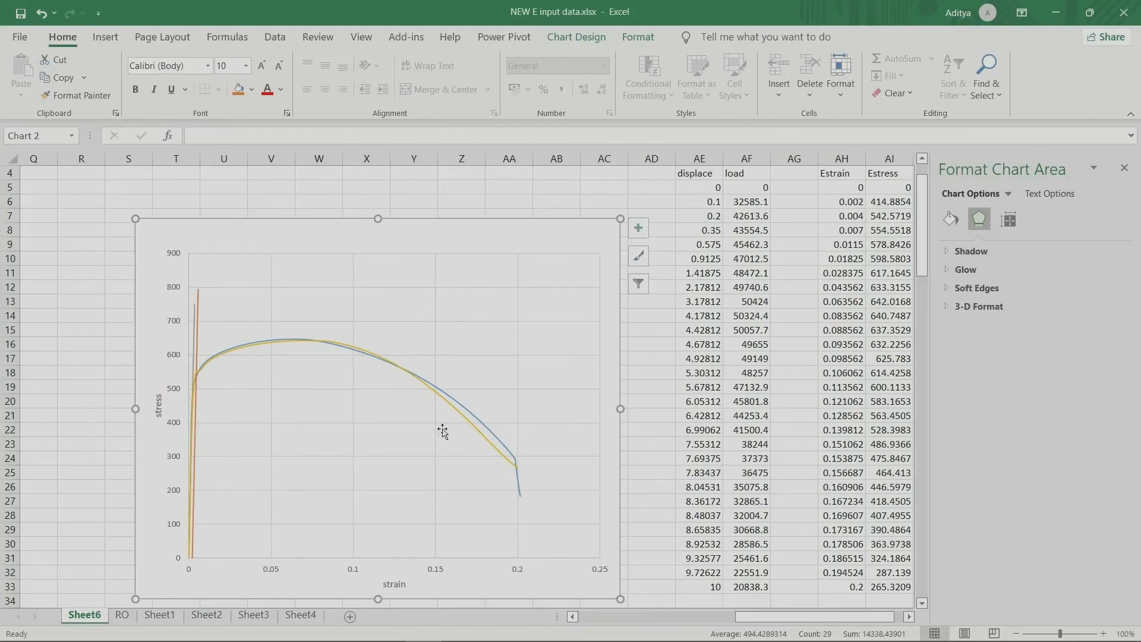
{"action": "left_click", "coordinate": [466, 420]}
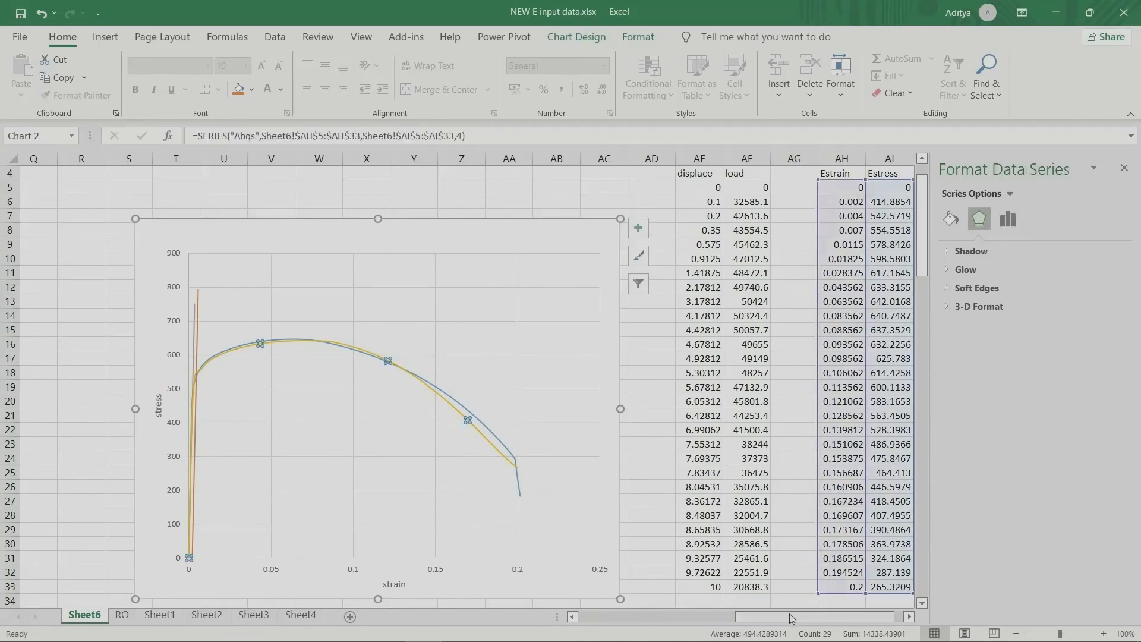
{"action": "mouse_move", "coordinate": [793, 618]}
{"action": "left_mouse_down"}
{"action": "mouse_move", "coordinate": [654, 618]}
{"action": "mouse_move", "coordinate": [832, 617]}
{"action": "left_mouse_up"}
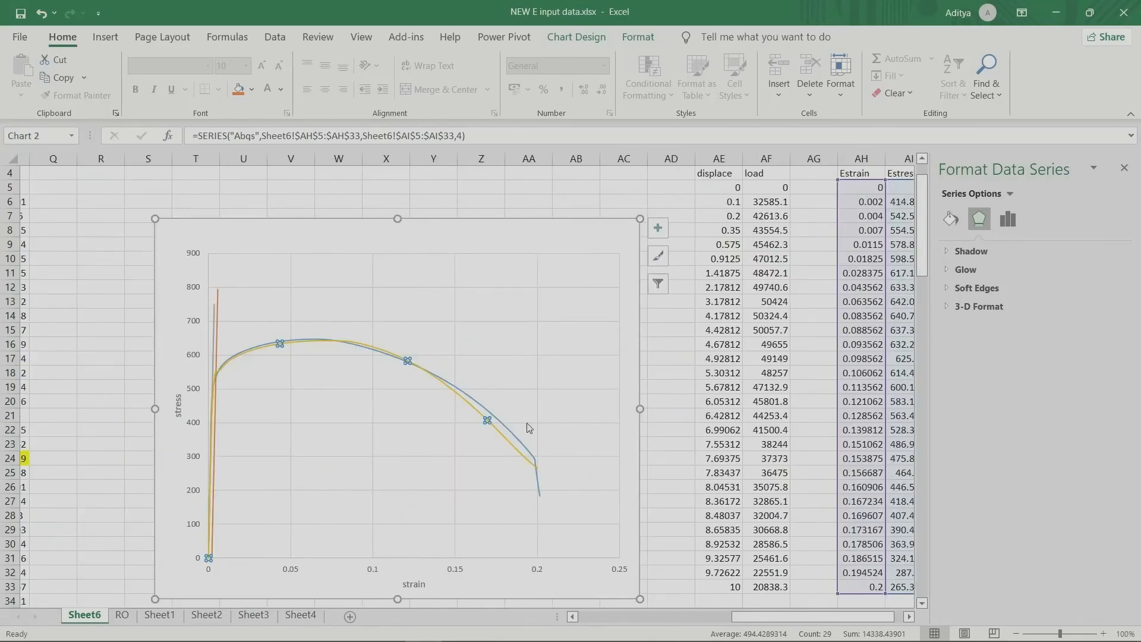
{"action": "left_click", "coordinate": [516, 438]}
{"action": "left_click", "coordinate": [487, 431]}
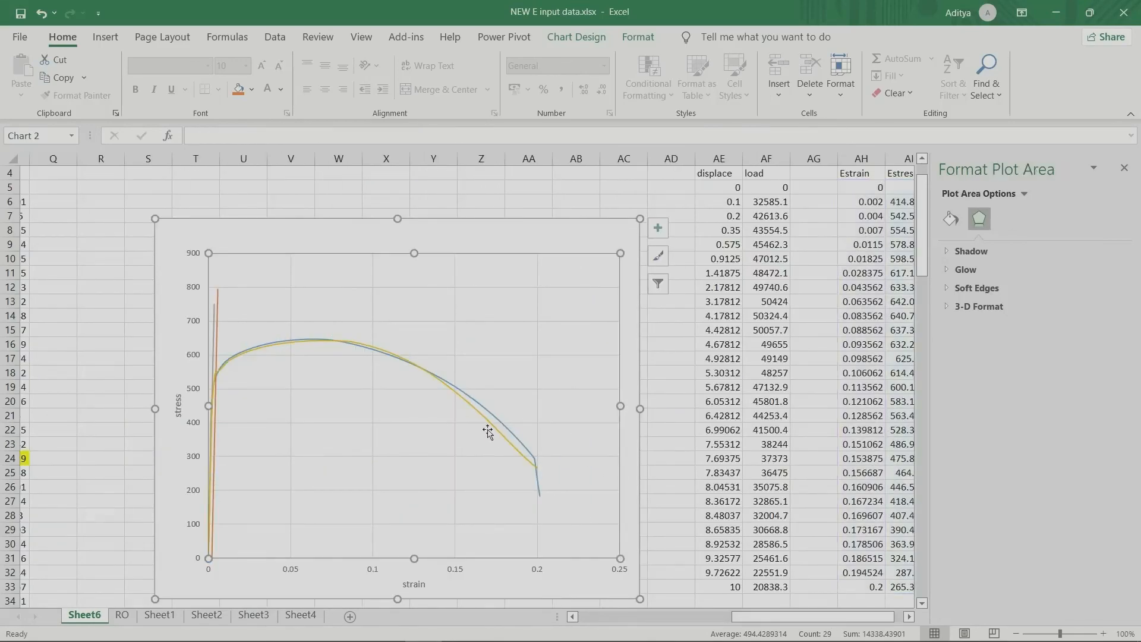
{"action": "left_click", "coordinate": [491, 428]}
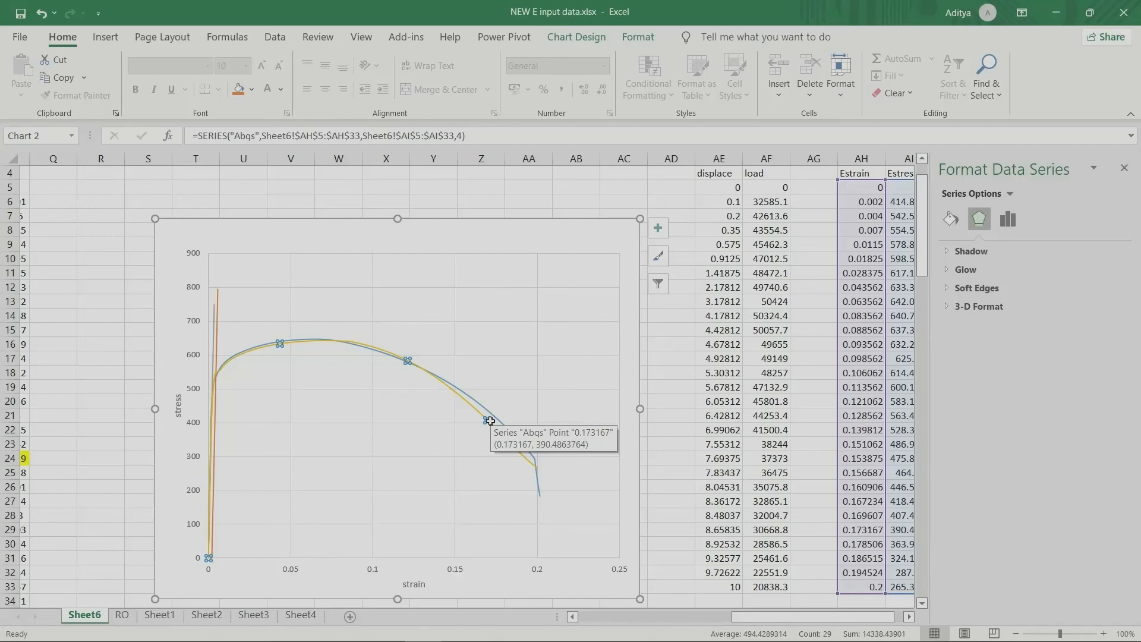
{"action": "left_click_drag", "start_coordinate": [475, 242], "coordinate": [446, 284]}
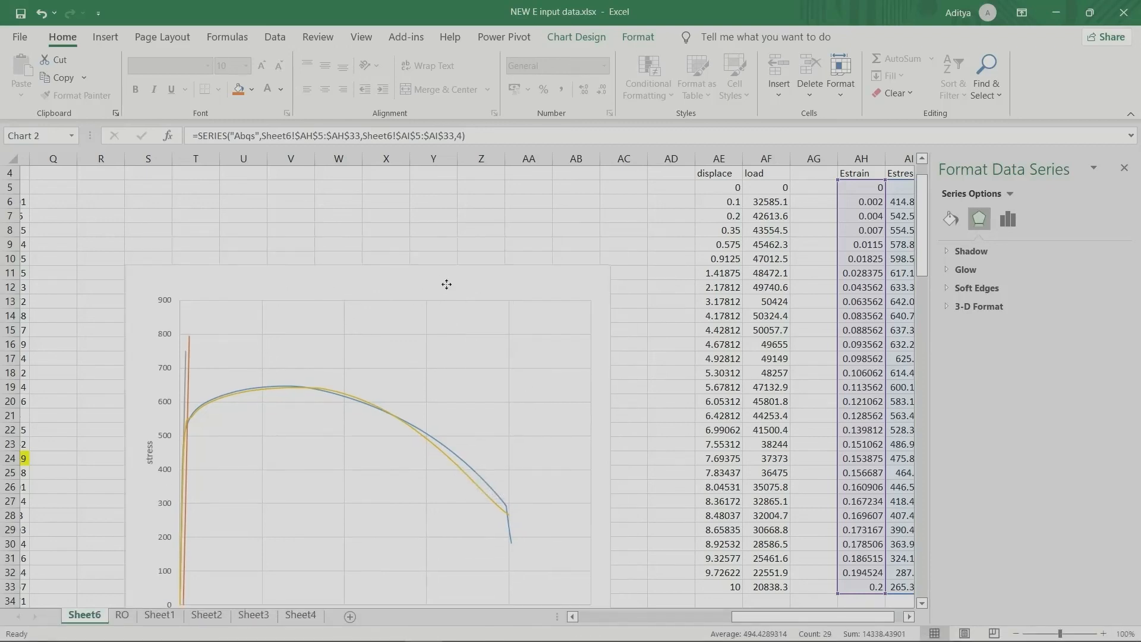
{"action": "left_click", "coordinate": [446, 284]}
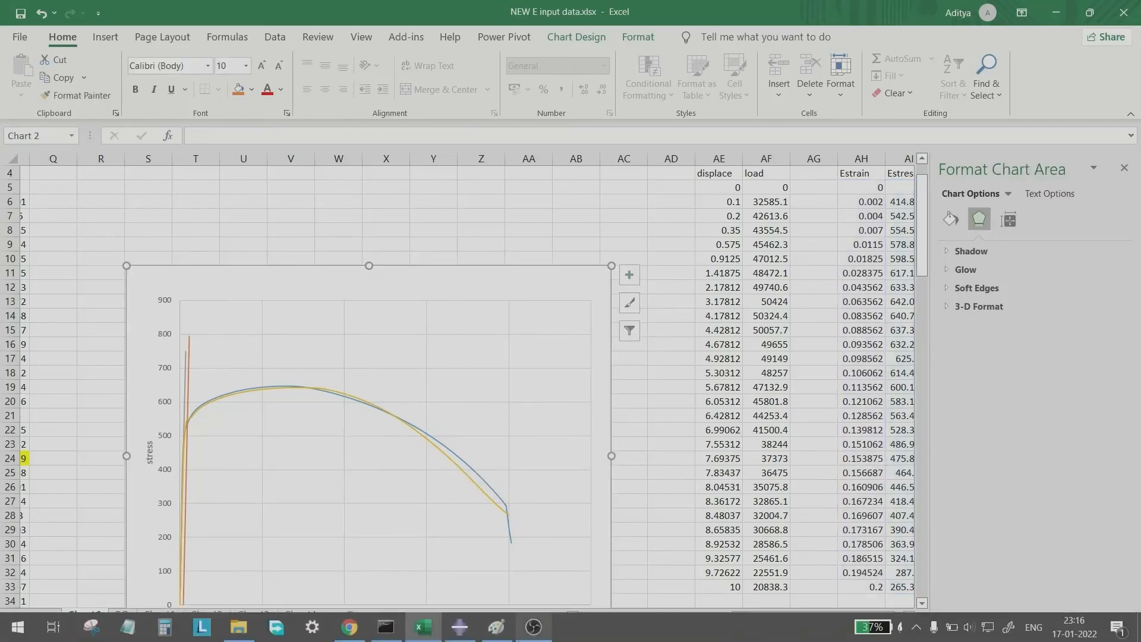
Step: Switch to Abaqus/CAE and close the XYData-2 editor and the XY data manager
{"action": "left_click", "coordinate": [459, 626]}
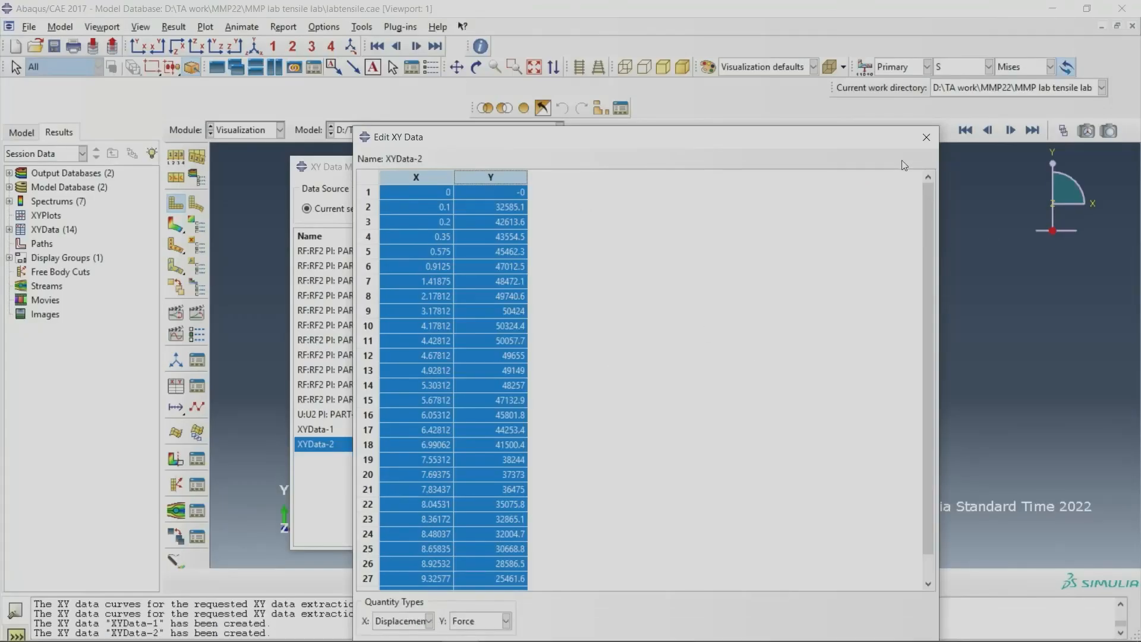
{"action": "left_click", "coordinate": [924, 137]}
{"action": "left_click", "coordinate": [917, 167]}
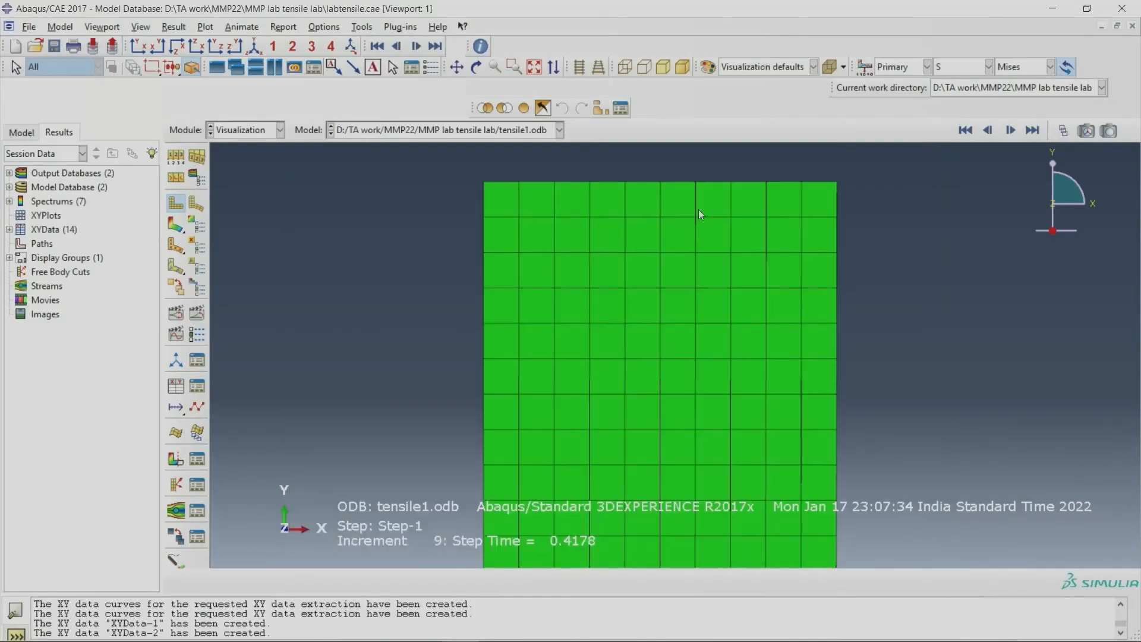
Step: Plot the Mises stress contours on the deformed specimen and examine the distribution down to its lower end
{"action": "left_click", "coordinate": [168, 221]}
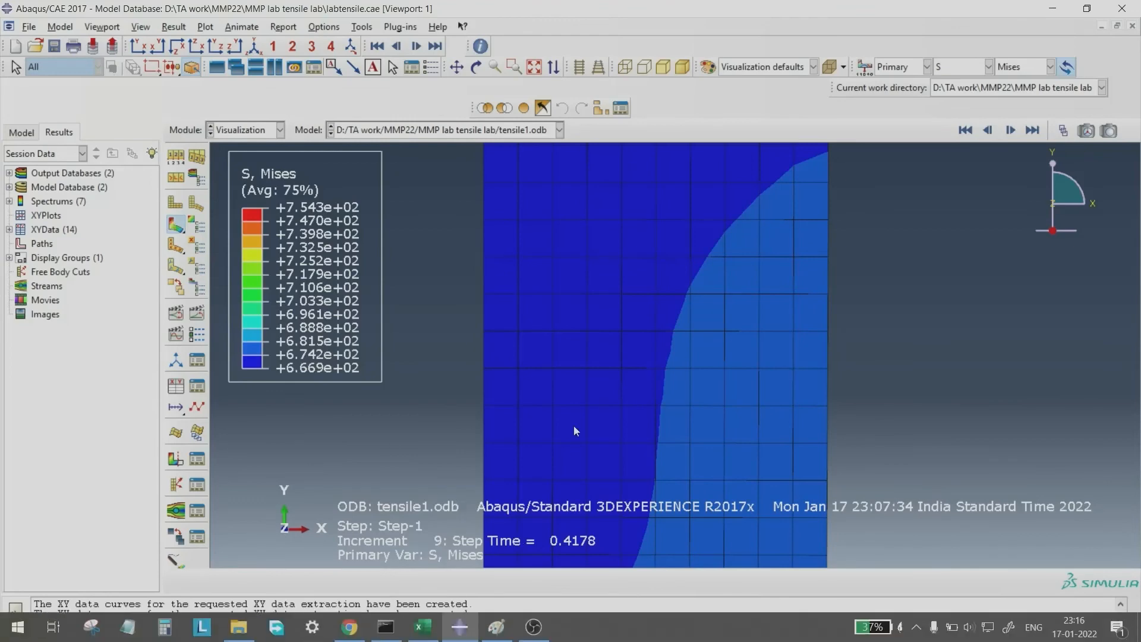
{"action": "scroll", "coordinate": [585, 409], "scroll_direction": "down", "scroll_amount": 5}
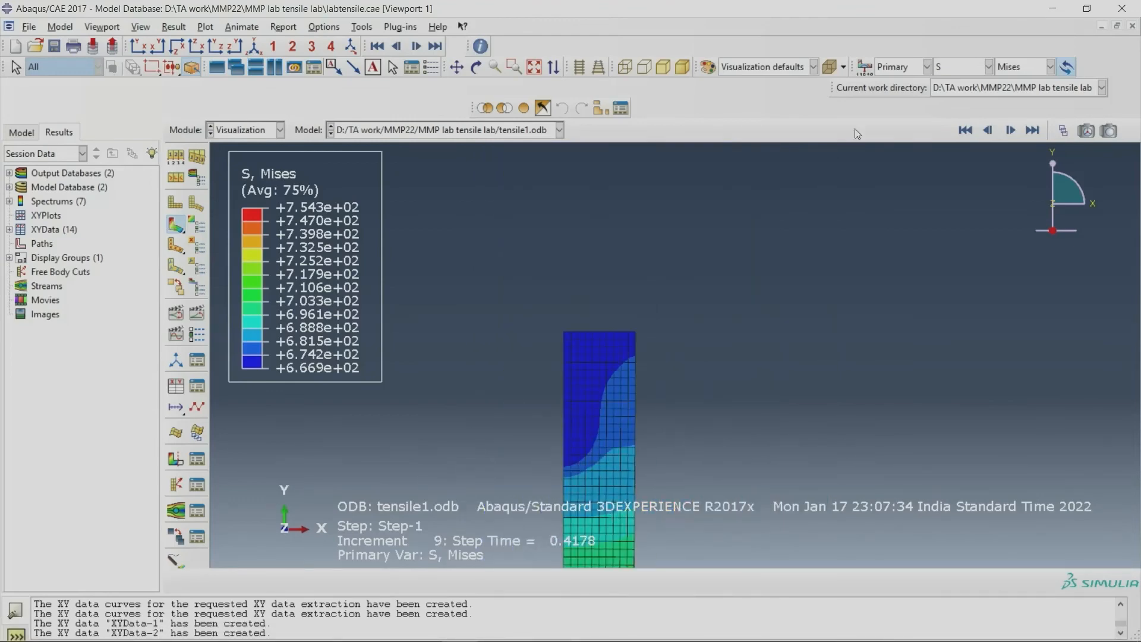
{"action": "left_click", "coordinate": [475, 67]}
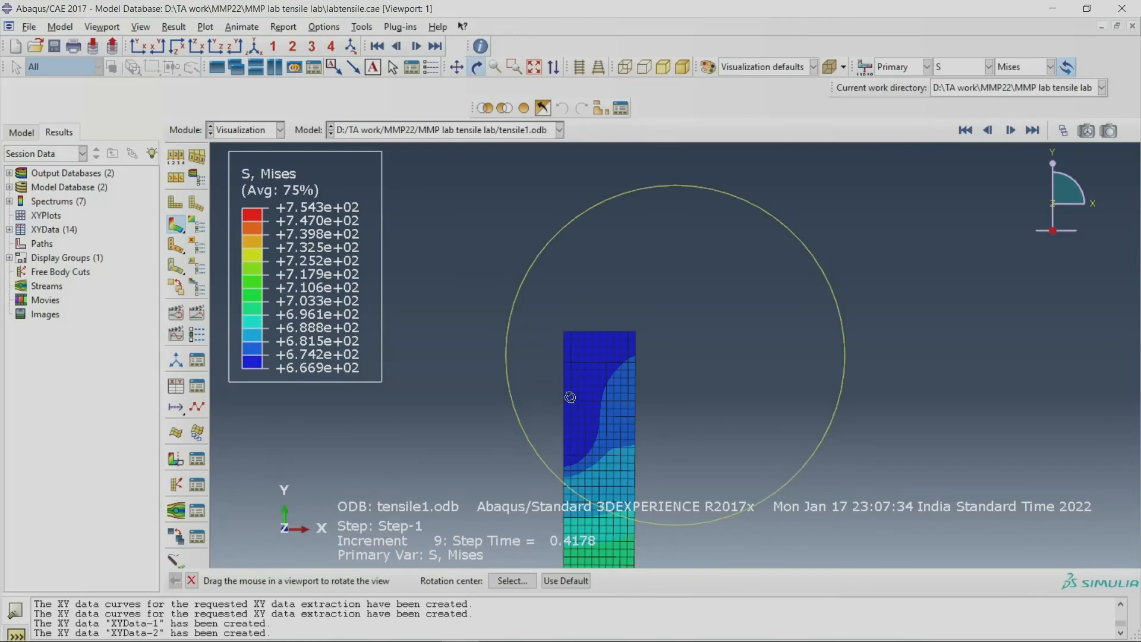
{"action": "left_click", "coordinate": [453, 72]}
{"action": "left_click_drag", "start_coordinate": [580, 398], "coordinate": [574, 282]}
{"action": "left_click_drag", "start_coordinate": [574, 444], "coordinate": [586, 332]}
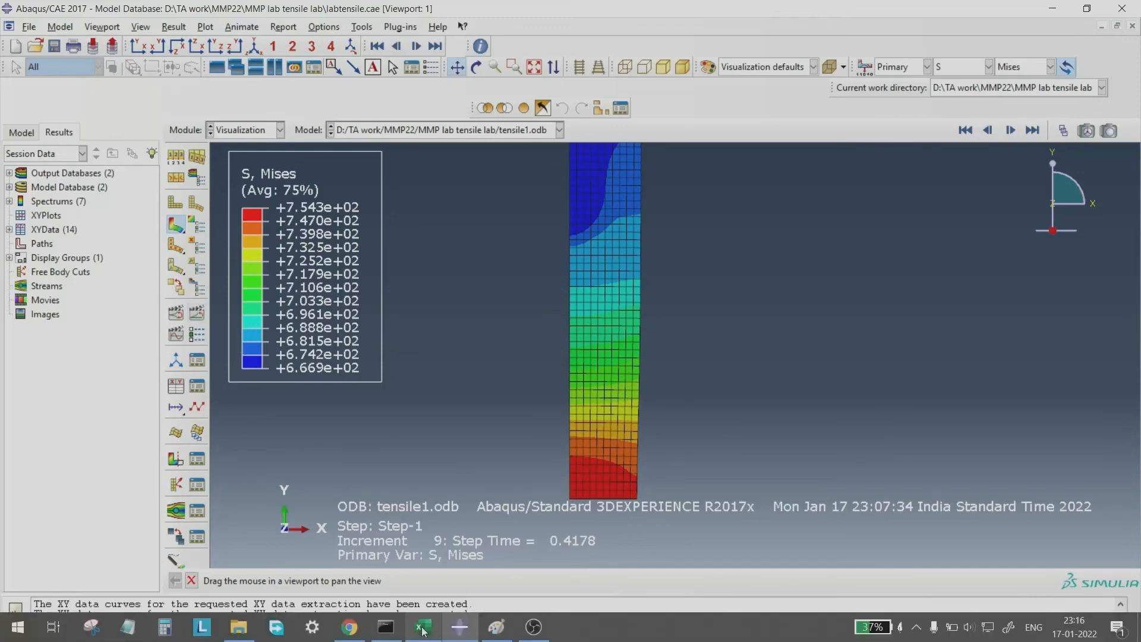
{"action": "left_click", "coordinate": [533, 627]}
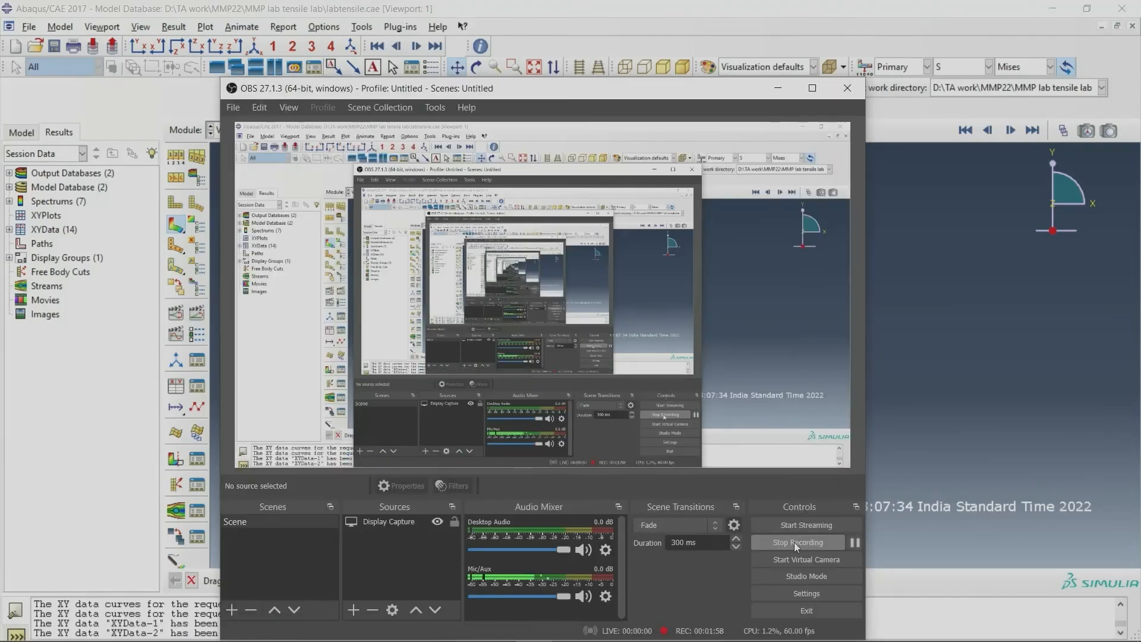